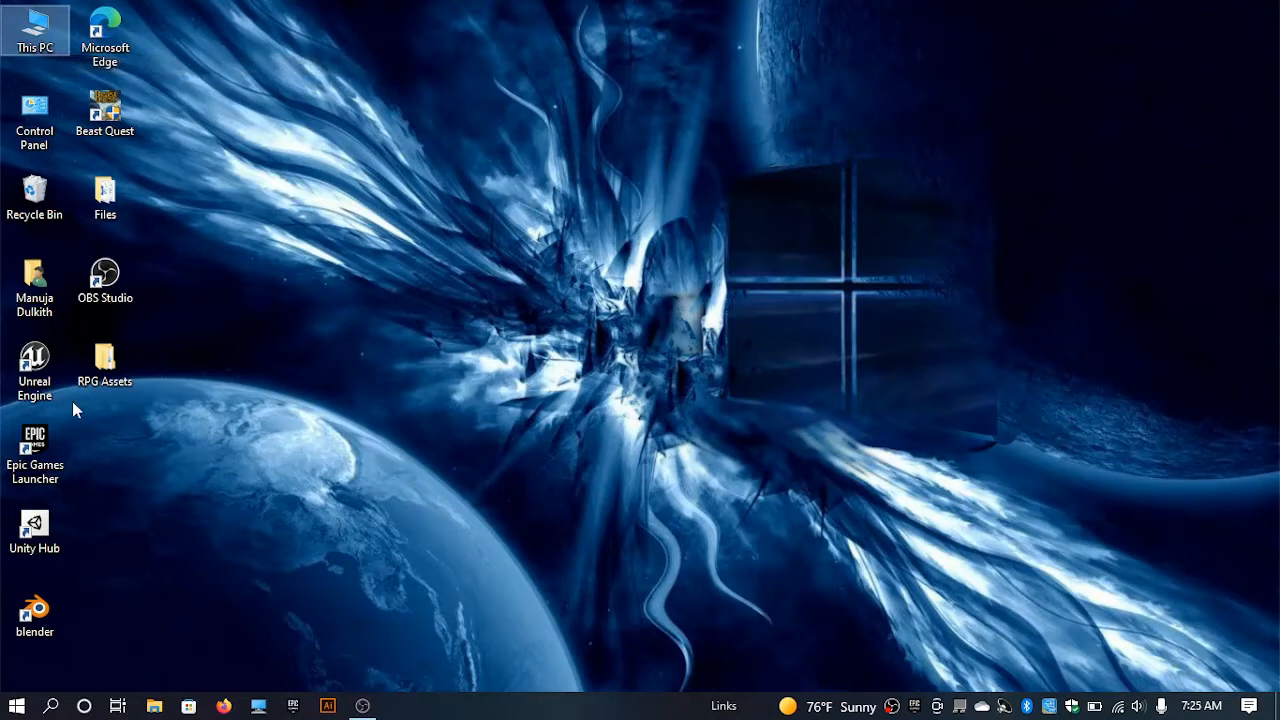
right_click(378, 287)
left_click(436, 355)
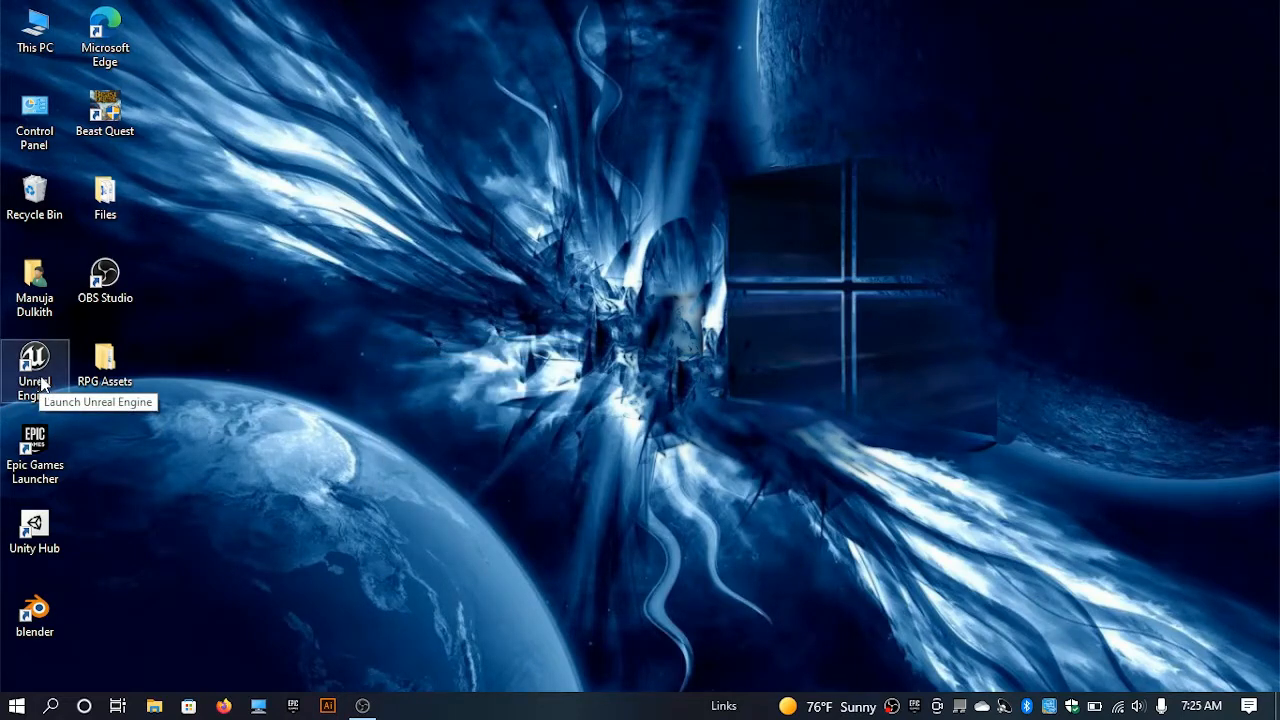
- Launch Unreal Engine, dismiss its message log and minimize the project browser
double_click(44, 380)
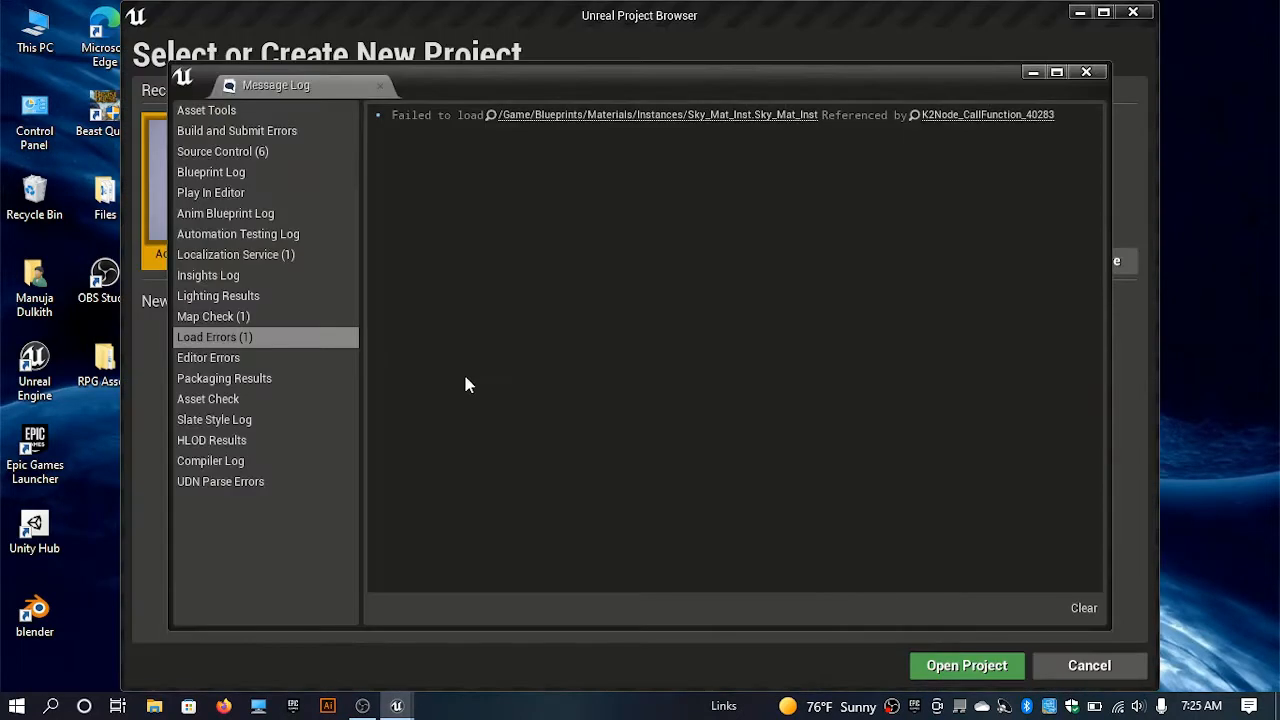
left_click(1086, 72)
left_click(1079, 13)
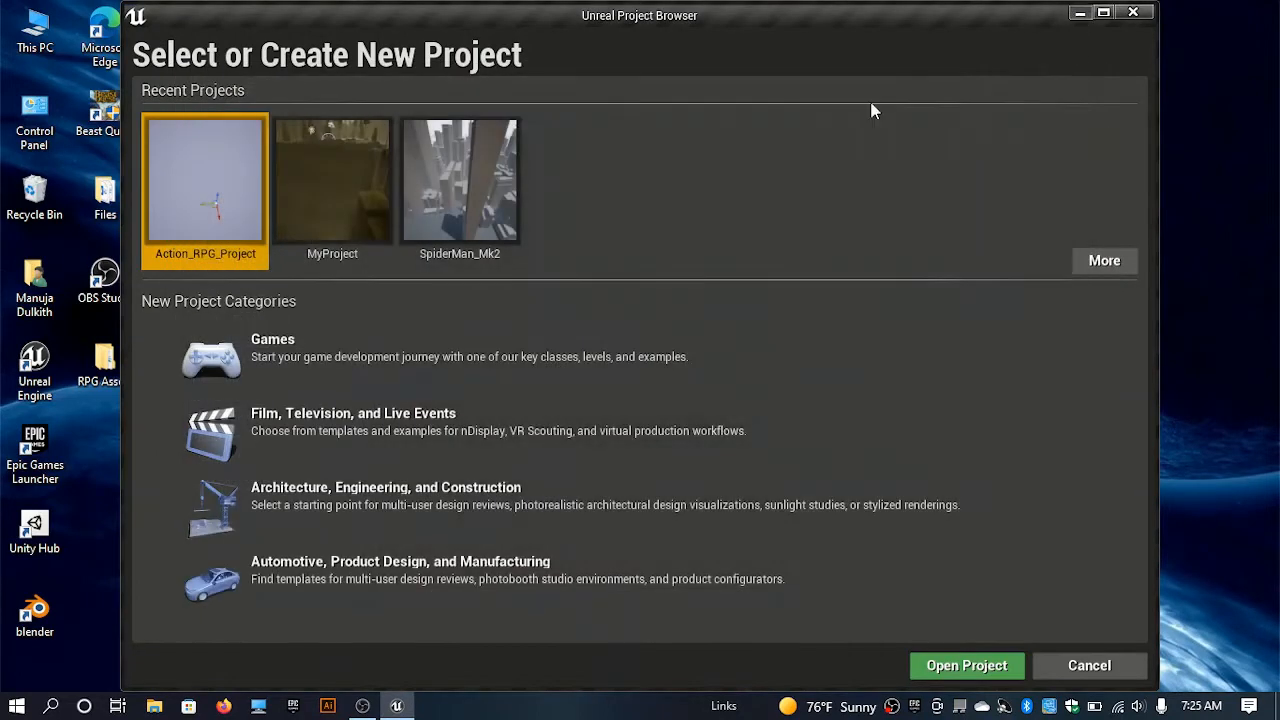
- Browse the RPG Assets folder on the desktop down to the Mesh folder of Charcter01 to view the mesh files
double_click(120, 372)
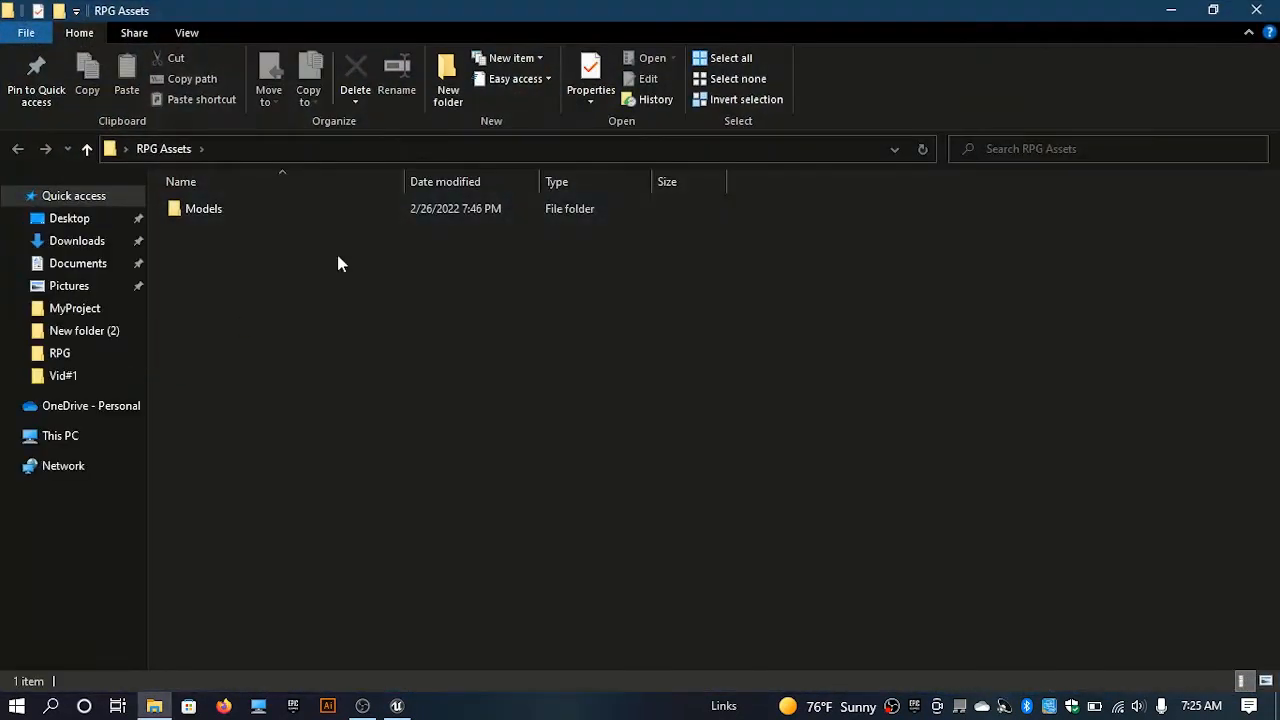
double_click(294, 208)
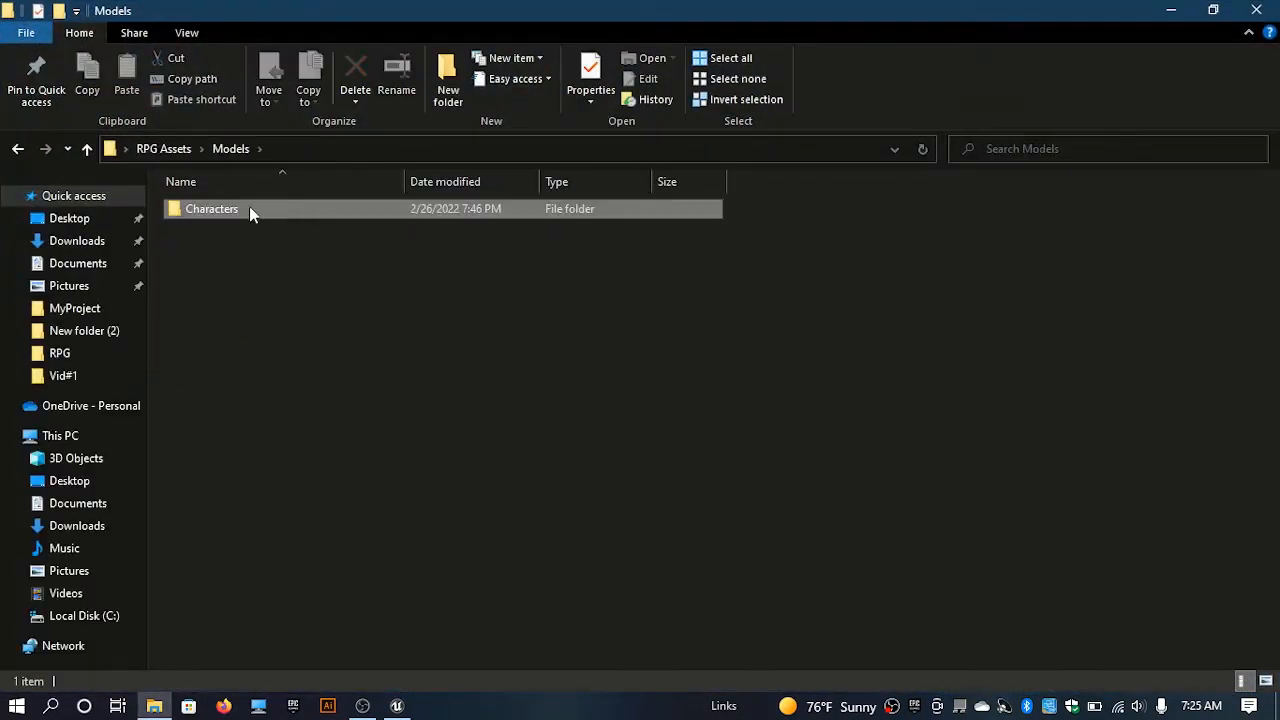
double_click(250, 210)
double_click(251, 212)
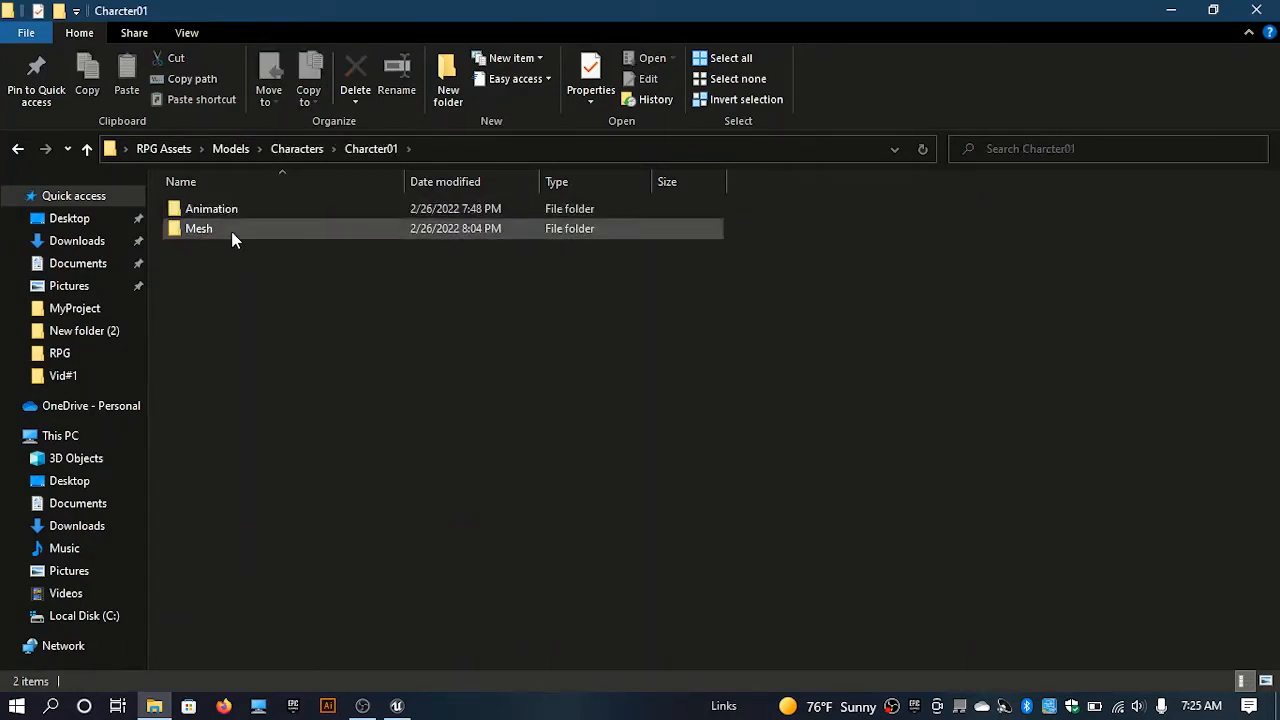
left_click(232, 230)
double_click(232, 230)
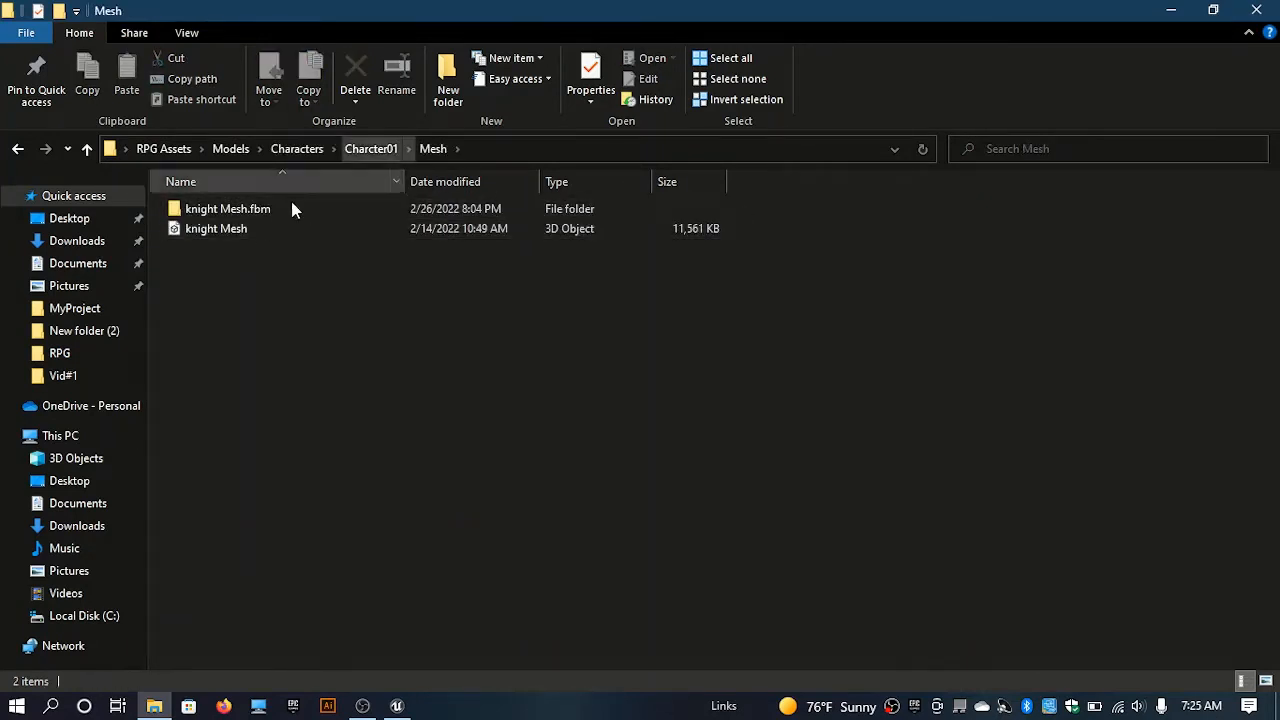
- View the animation files in Charcter01's Animation > Movement folder, and close the file window
left_click(370, 150)
double_click(234, 212)
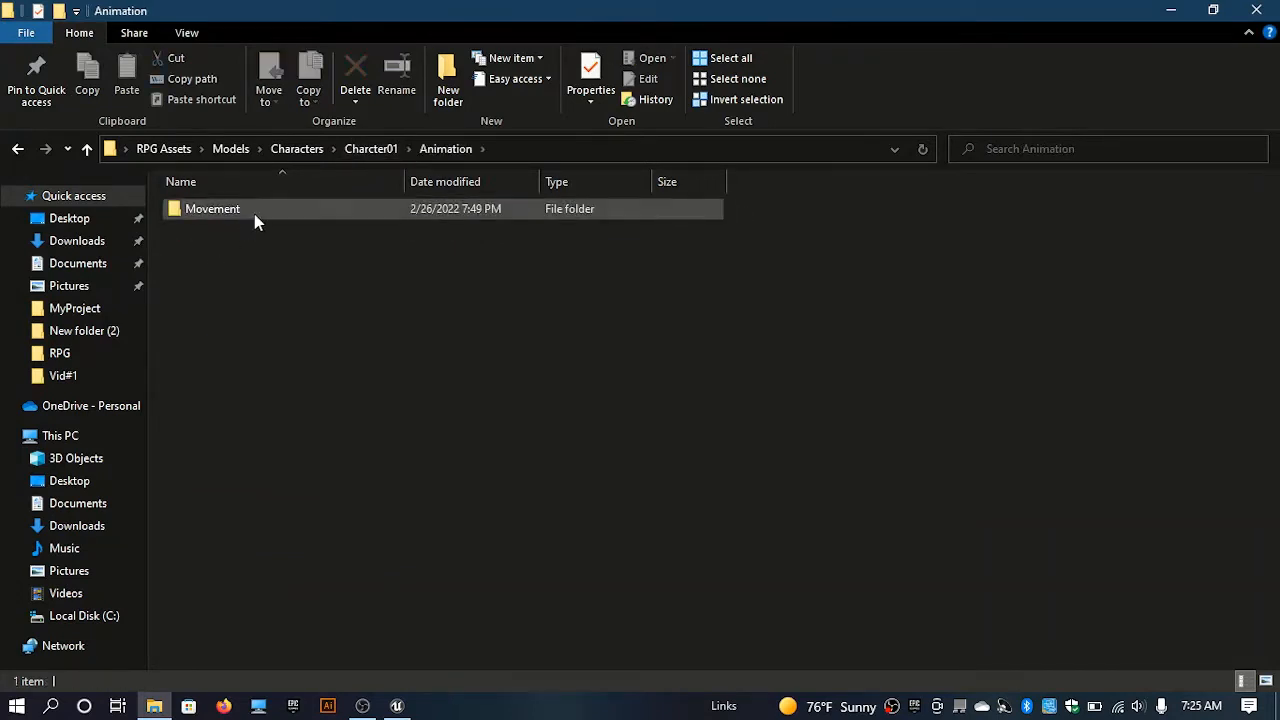
double_click(254, 212)
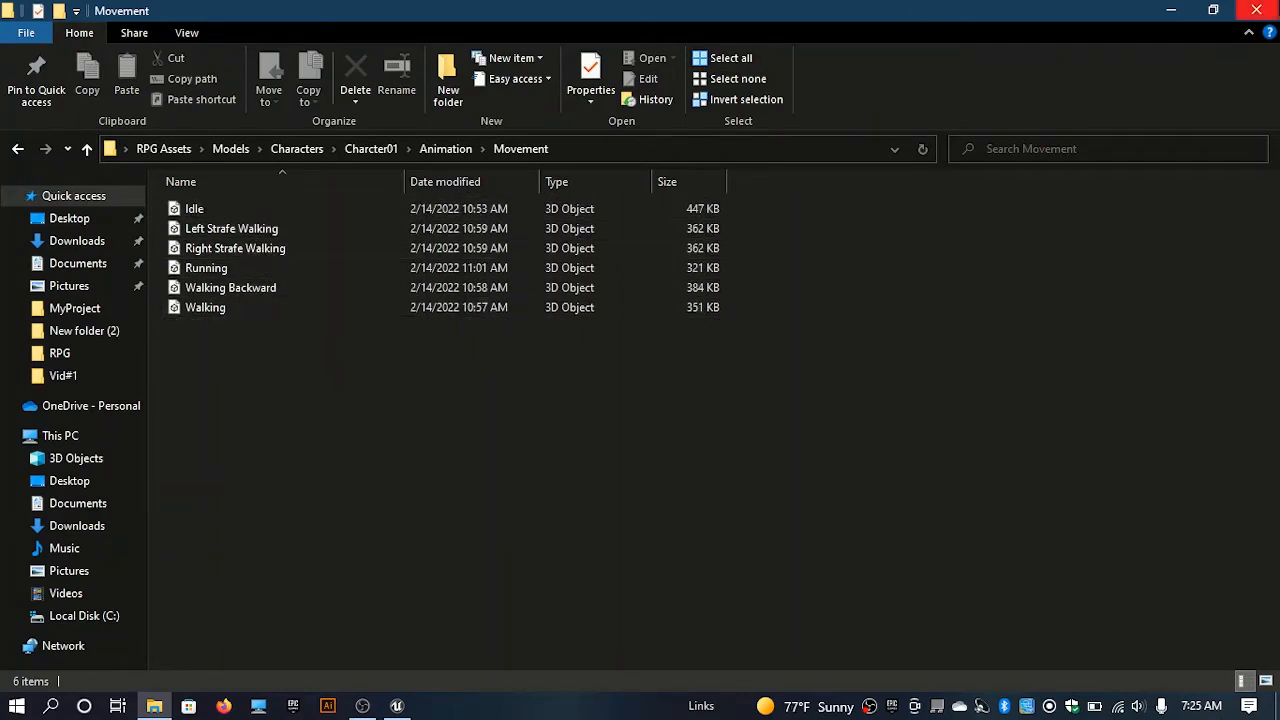
left_click(1256, 10)
right_click(484, 220)
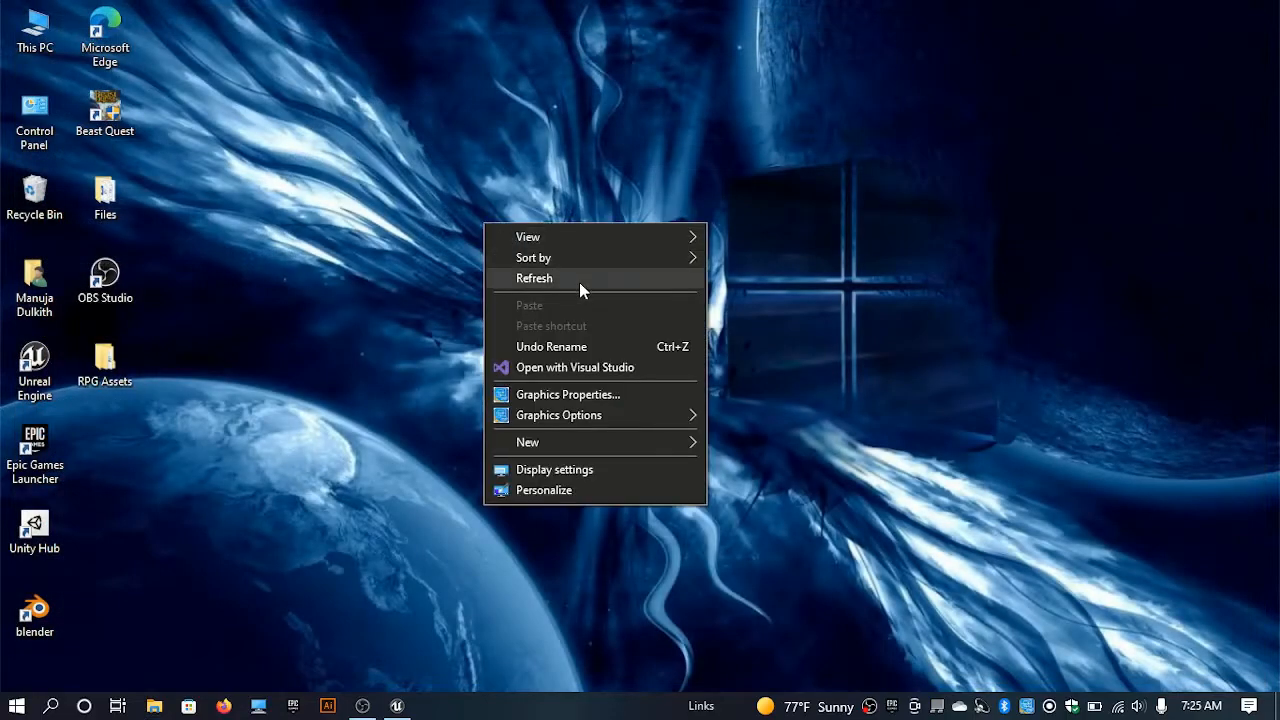
left_click(579, 284)
right_click(547, 430)
left_click(640, 208)
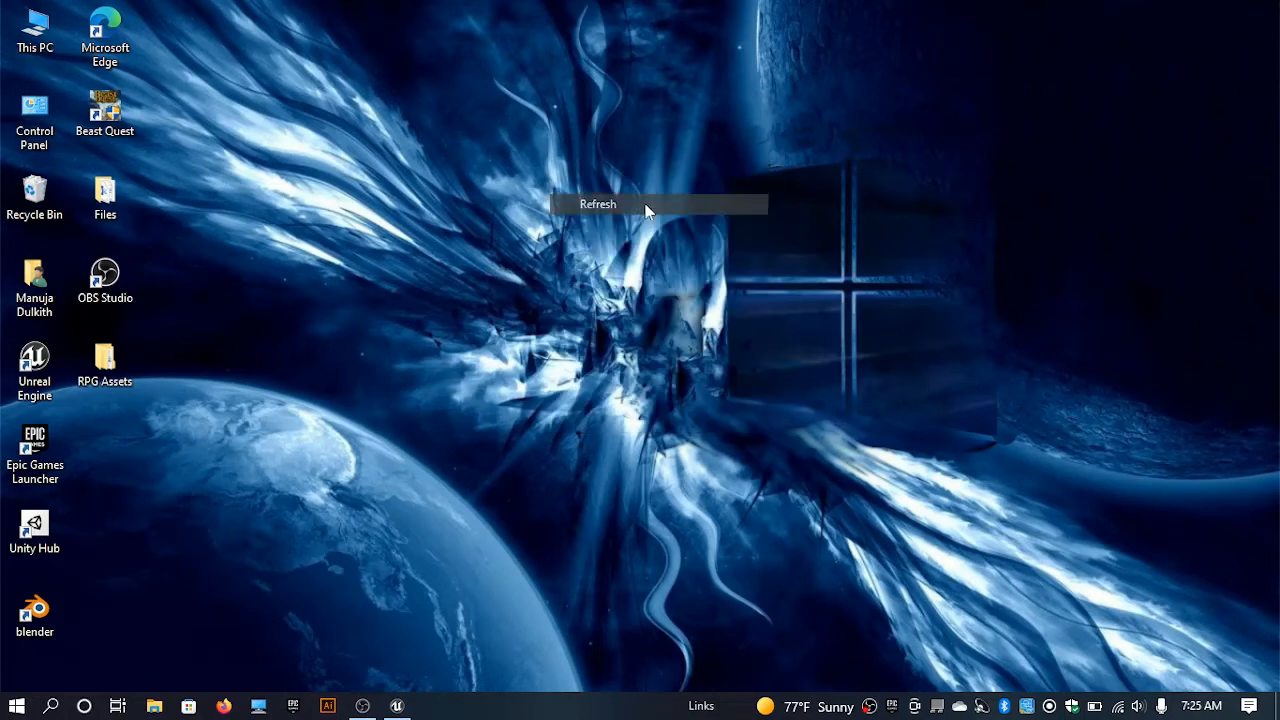
- Return to the Unreal Project Browser, maximize it, and select the Games category with the Third Person template
left_click(397, 706)
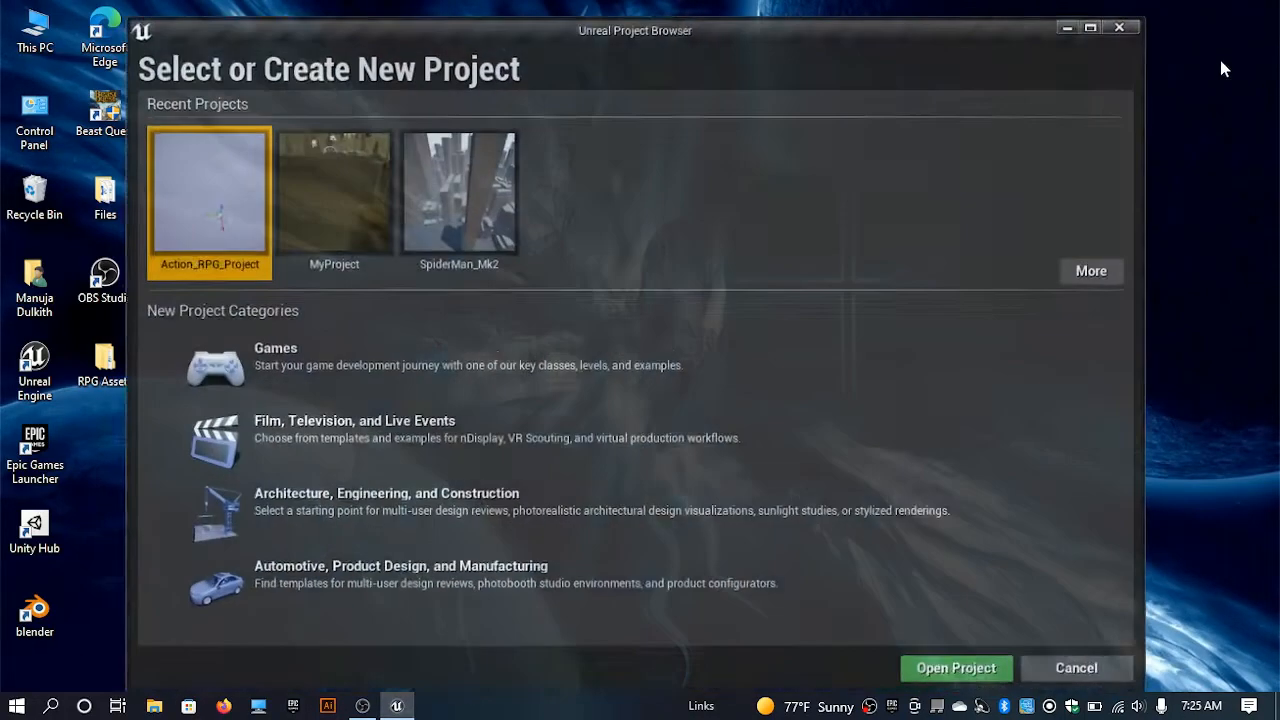
left_click(1105, 12)
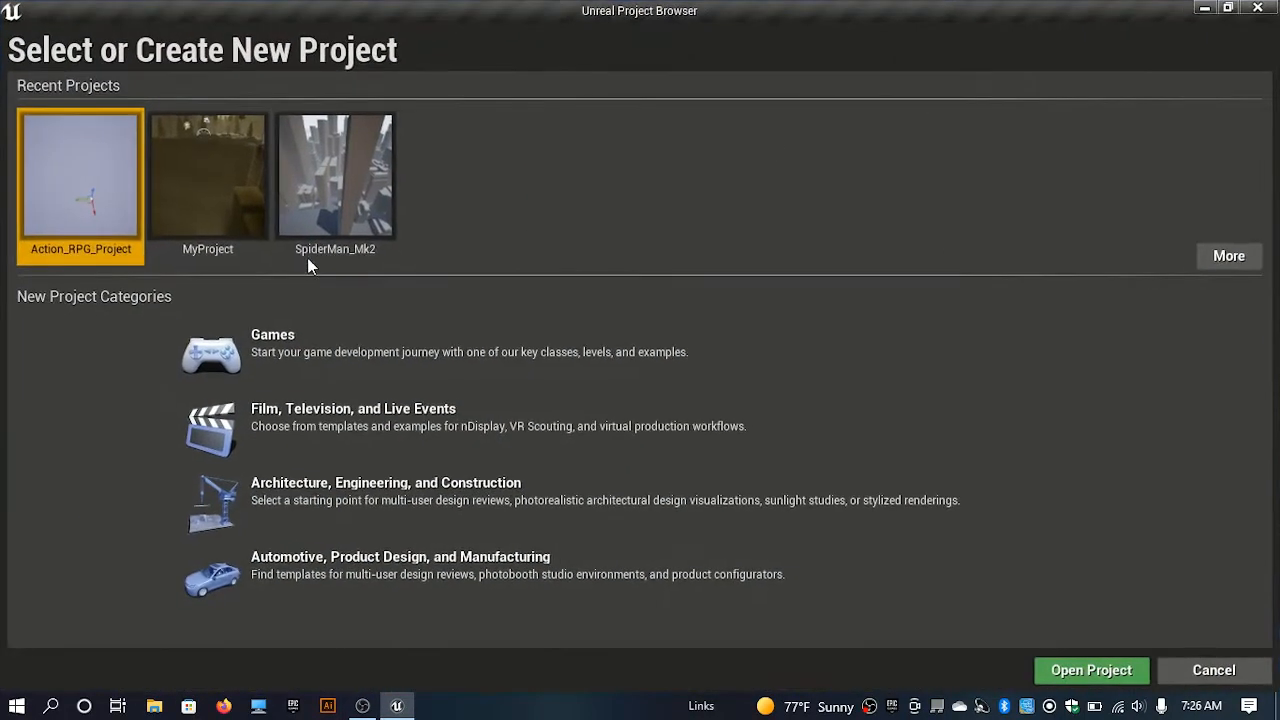
left_click(302, 368)
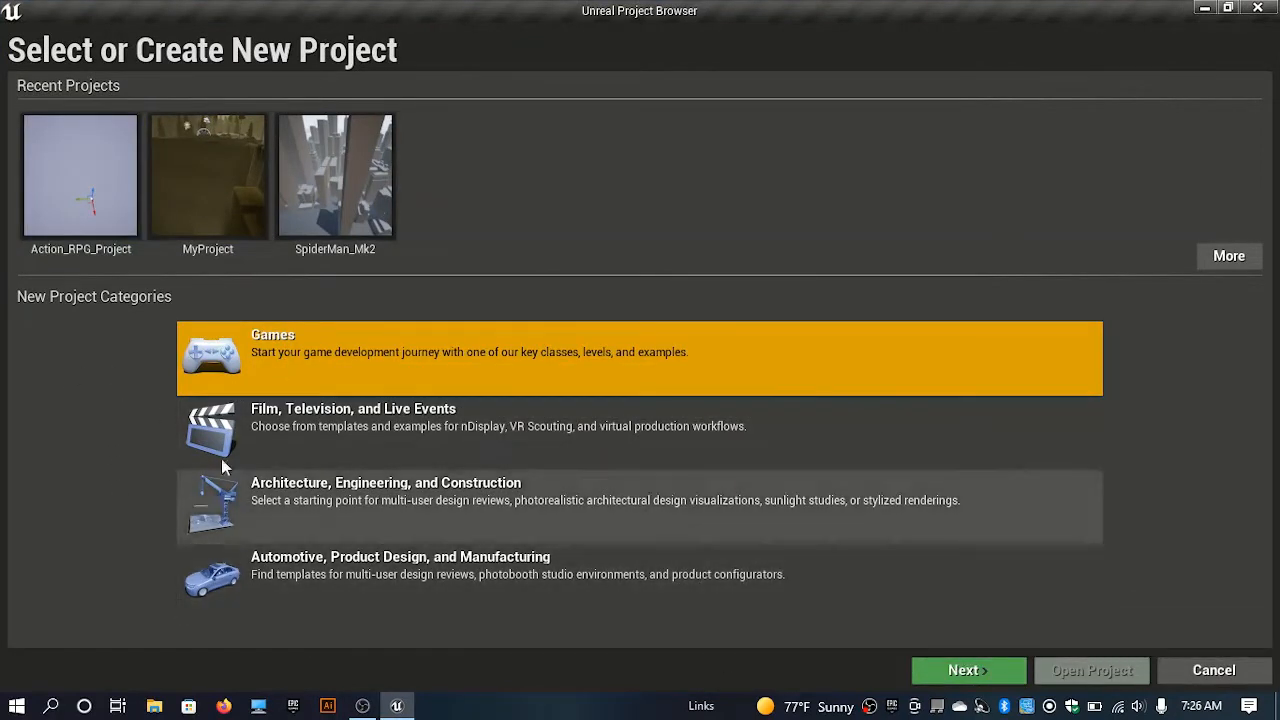
left_click(960, 670)
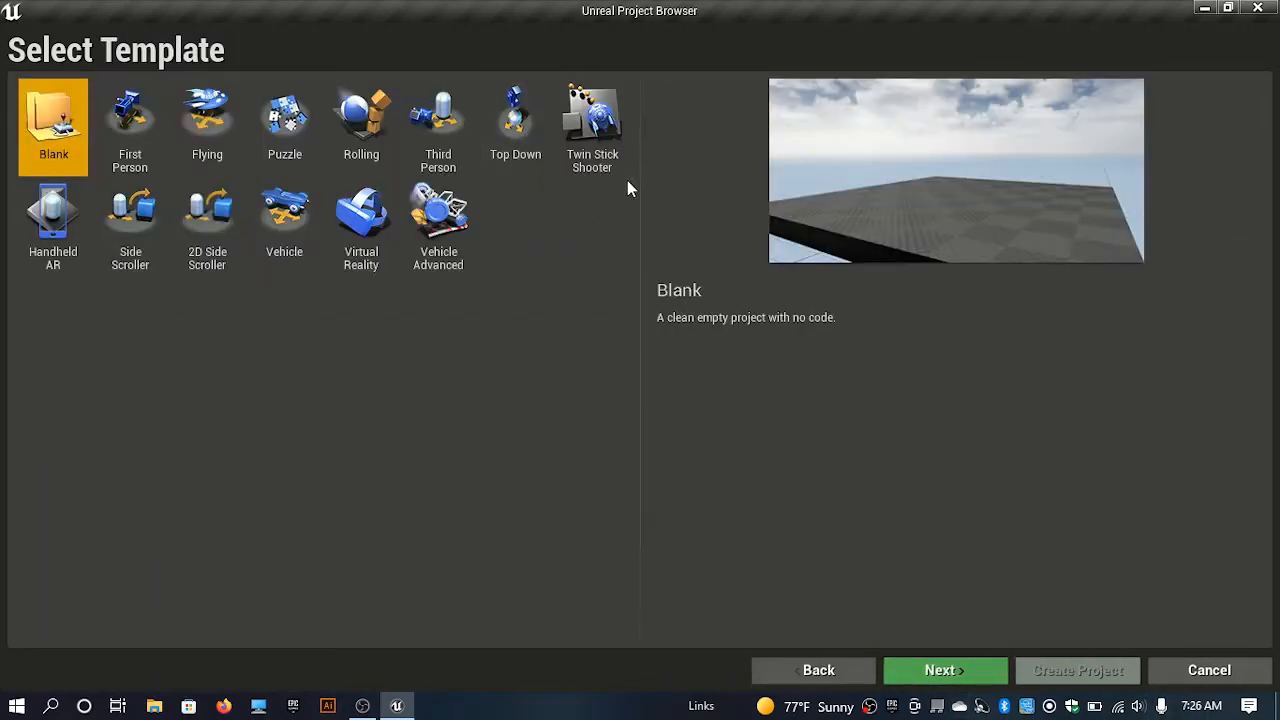
left_click(450, 130)
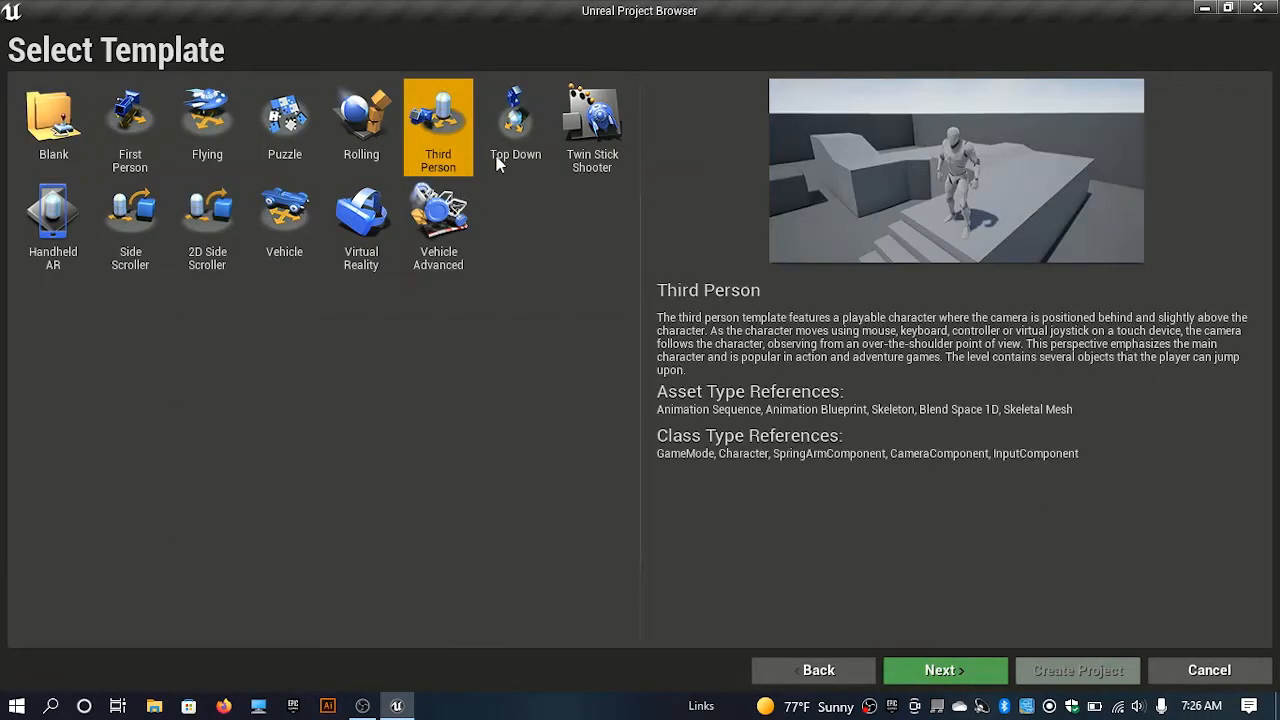
left_click(950, 672)
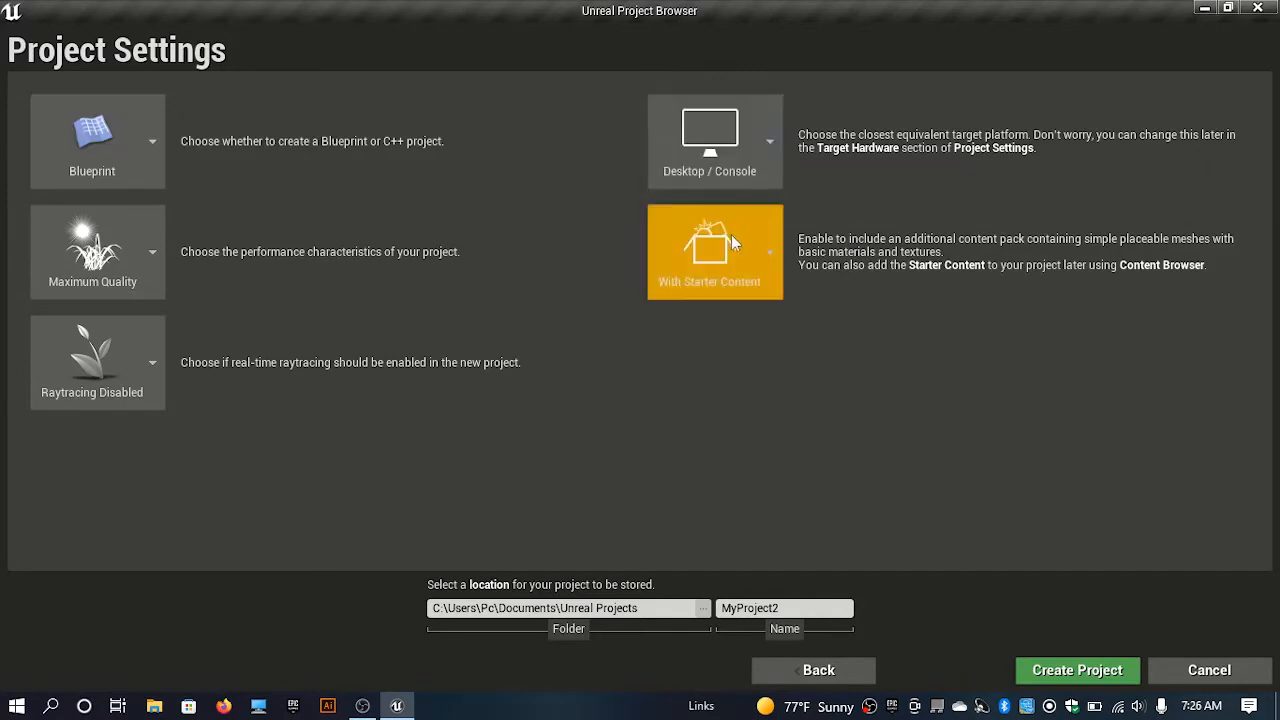
- Name the new project RPG_Project and create it
left_click(728, 608)
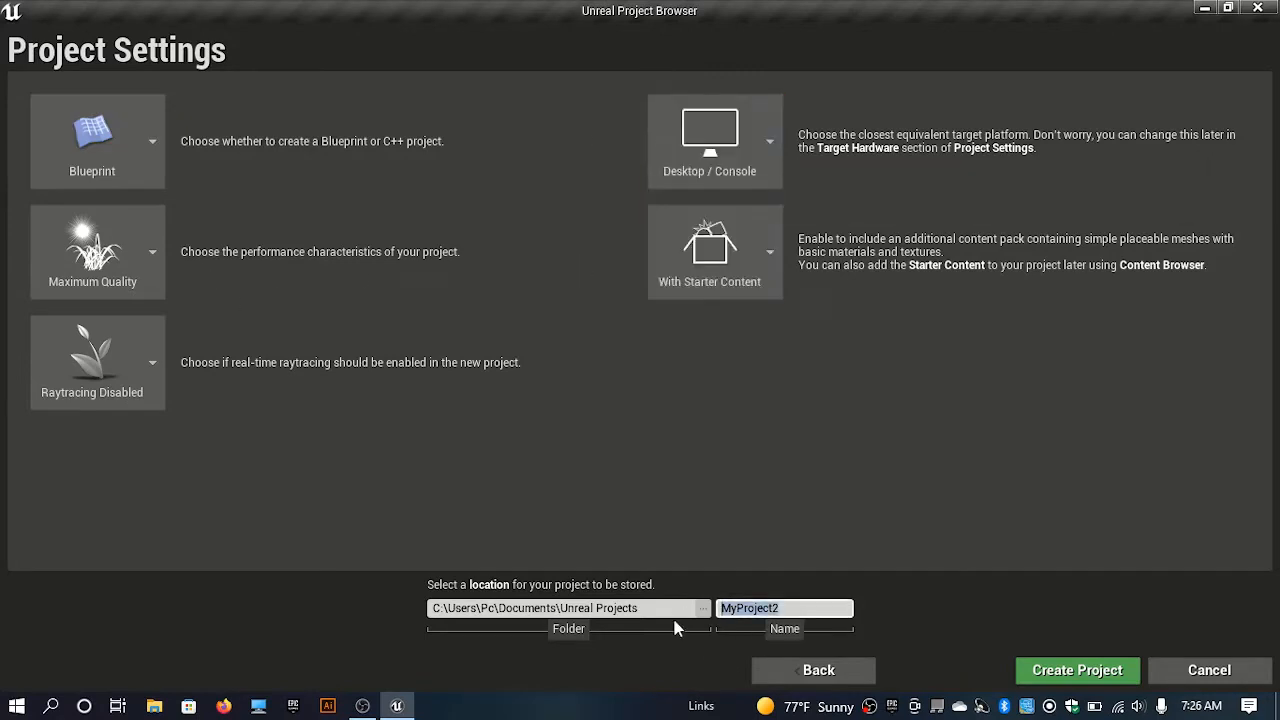
type("RPG_")
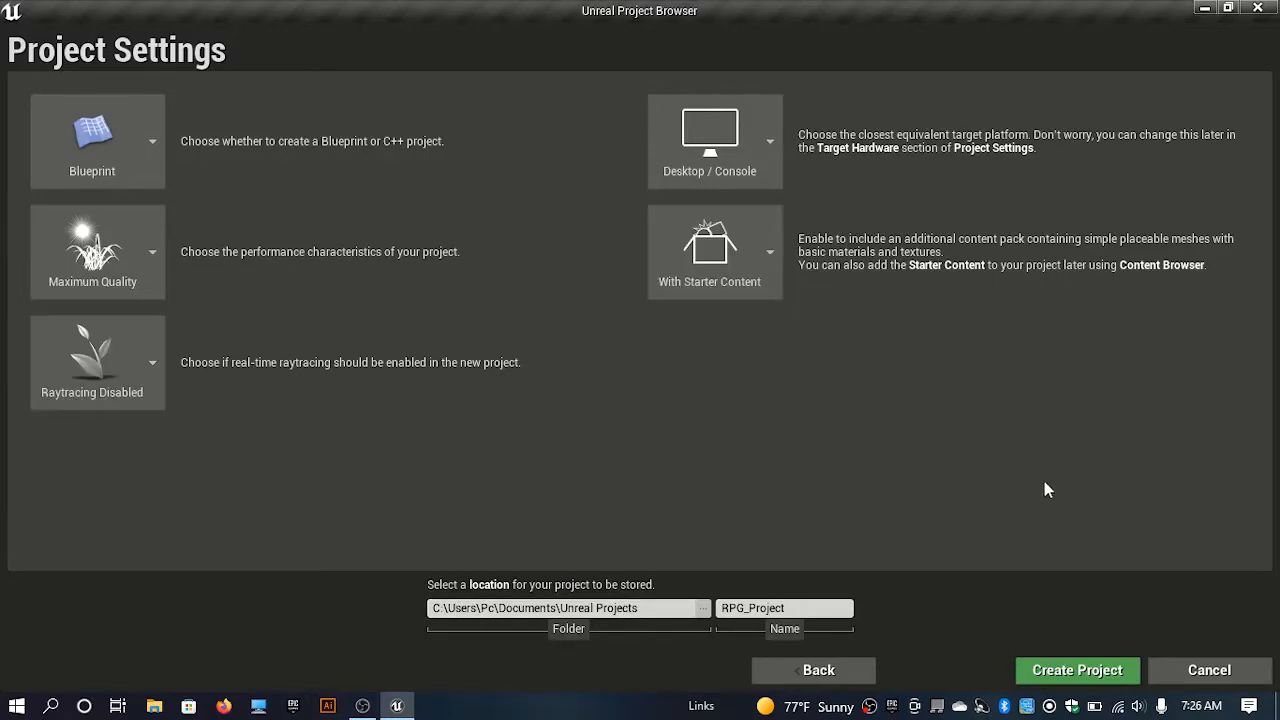
left_click(1040, 666)
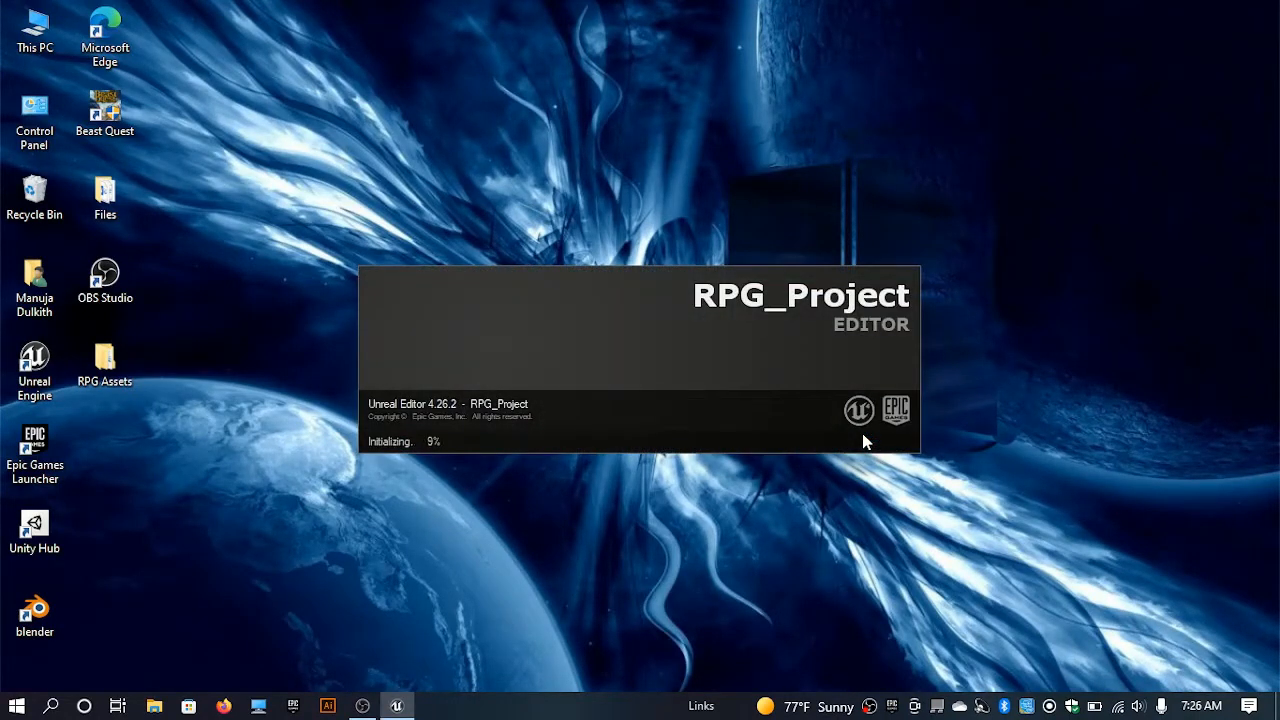
left_click(367, 705)
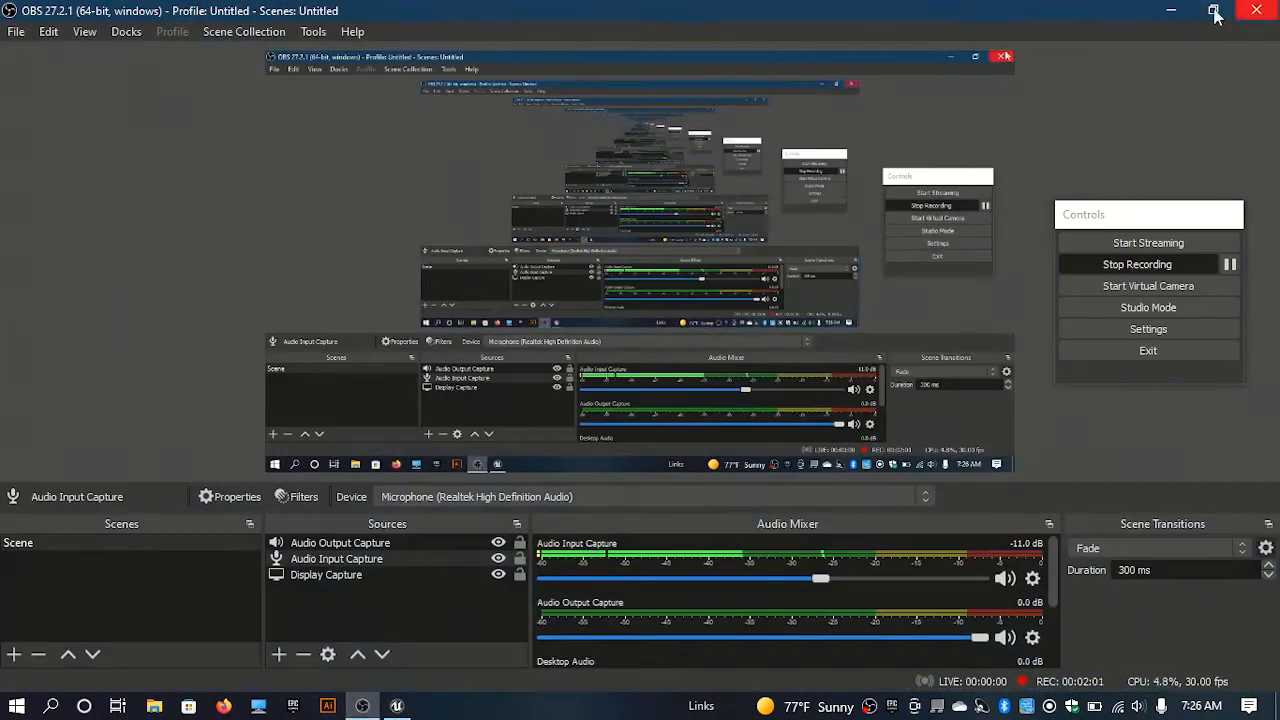
left_click(1172, 12)
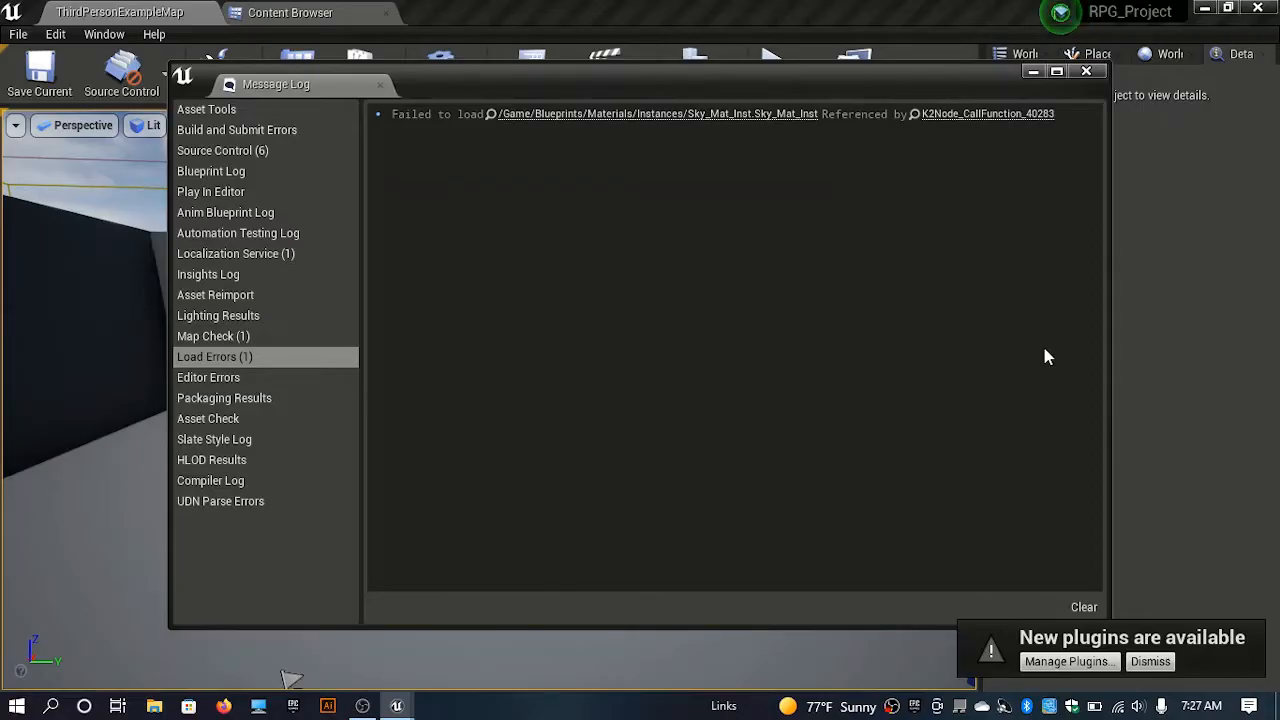
- Dismiss the message log and create a new level from the Default template
left_click(1086, 72)
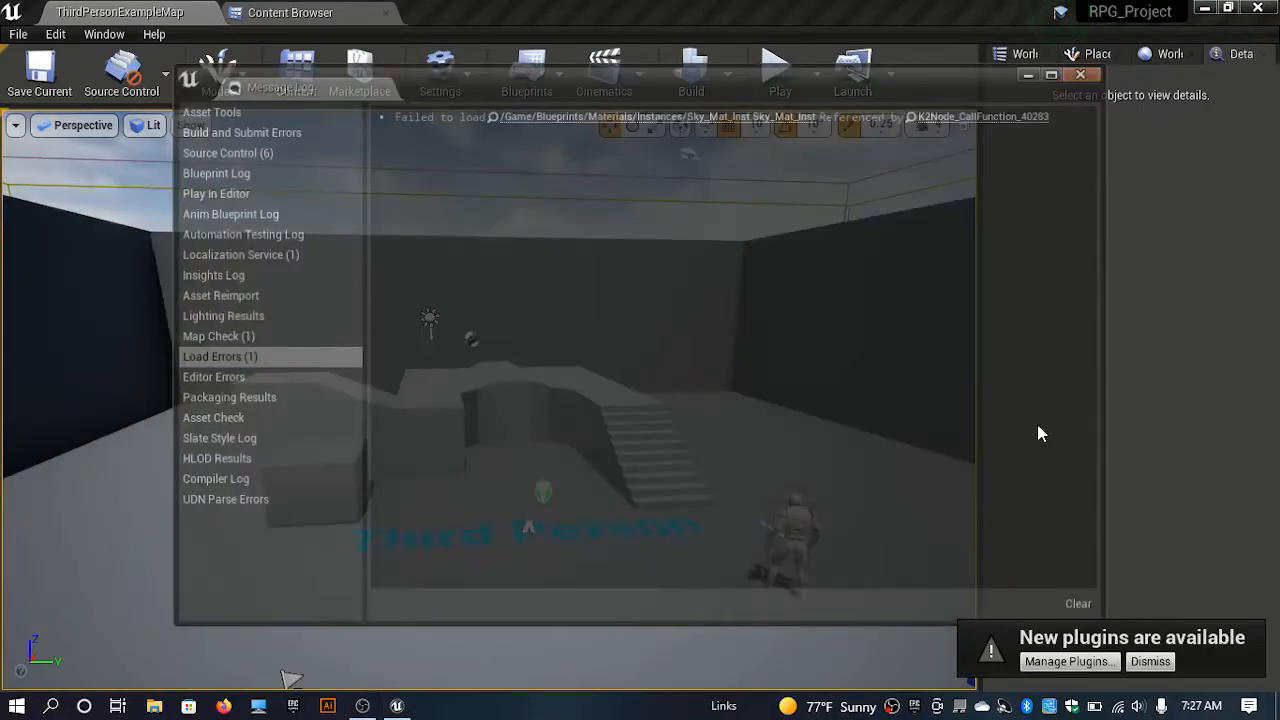
left_click(15, 34)
left_click(62, 74)
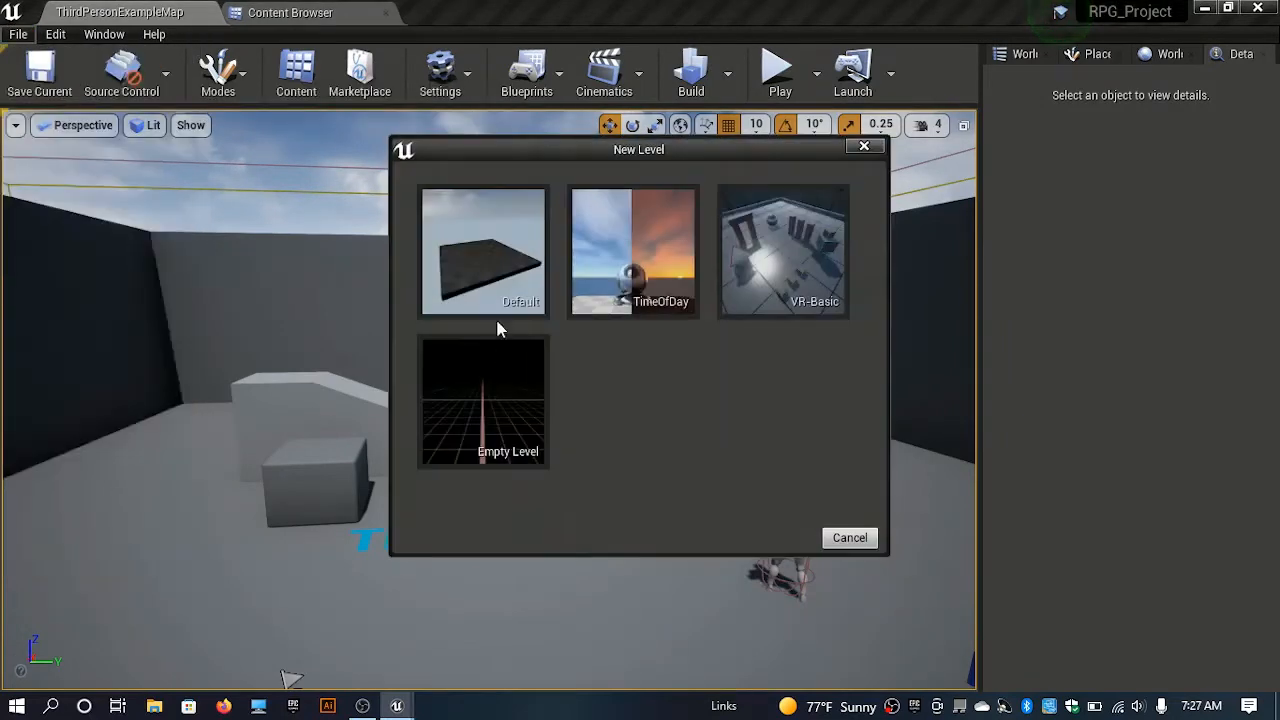
left_click(508, 303)
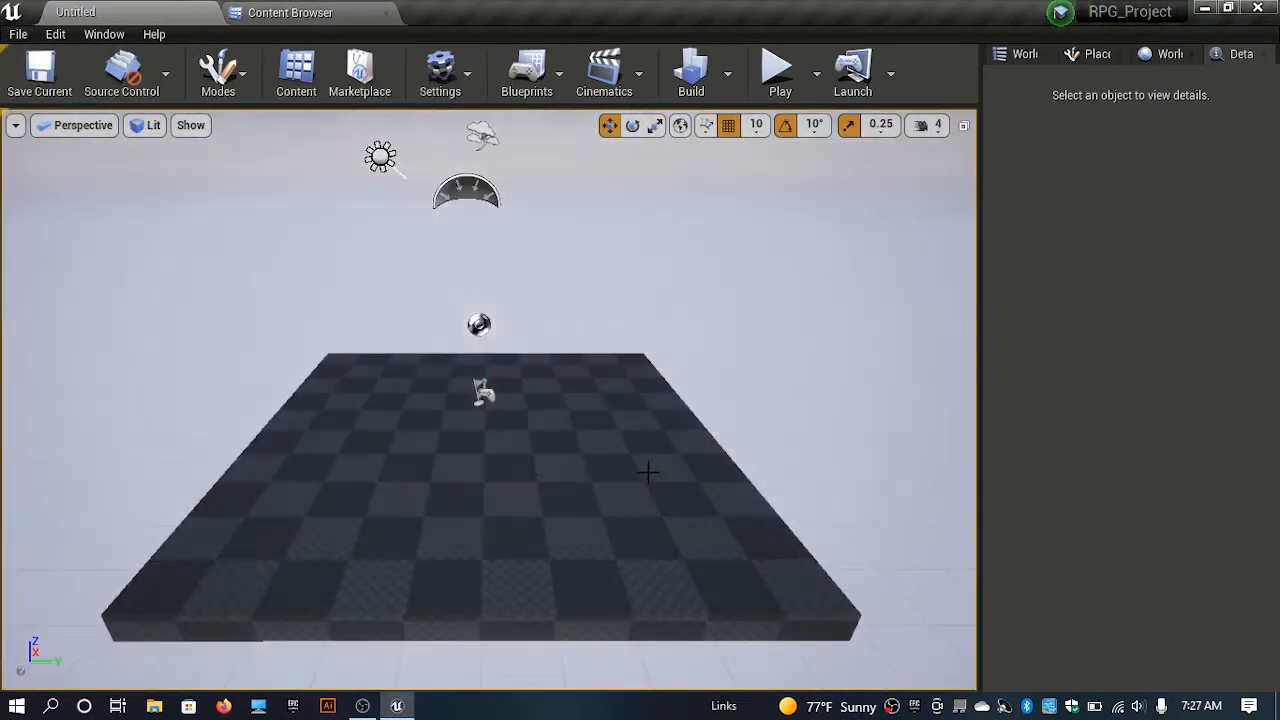
- Delete the floor, the Player Start and the SphereReflectionCapture from the new level
left_click(648, 472)
key("Delete")
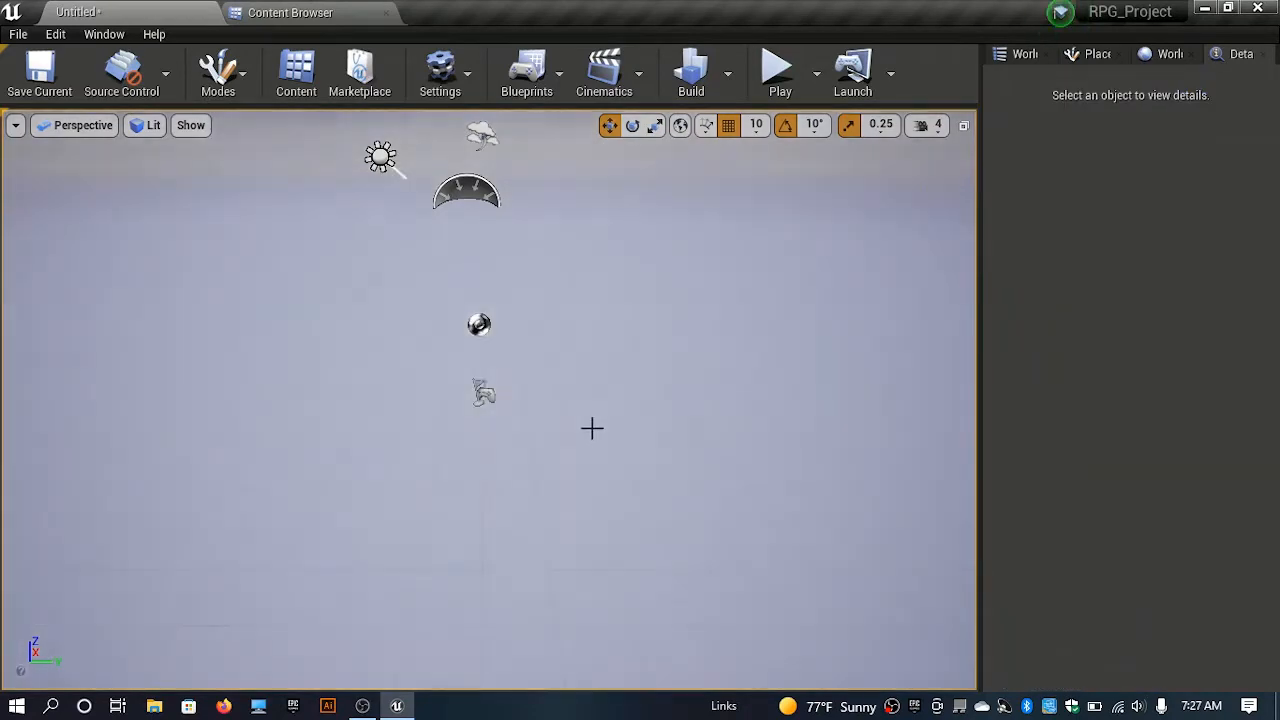
right_click_drag(592, 428, 500, 430)
left_click(568, 410)
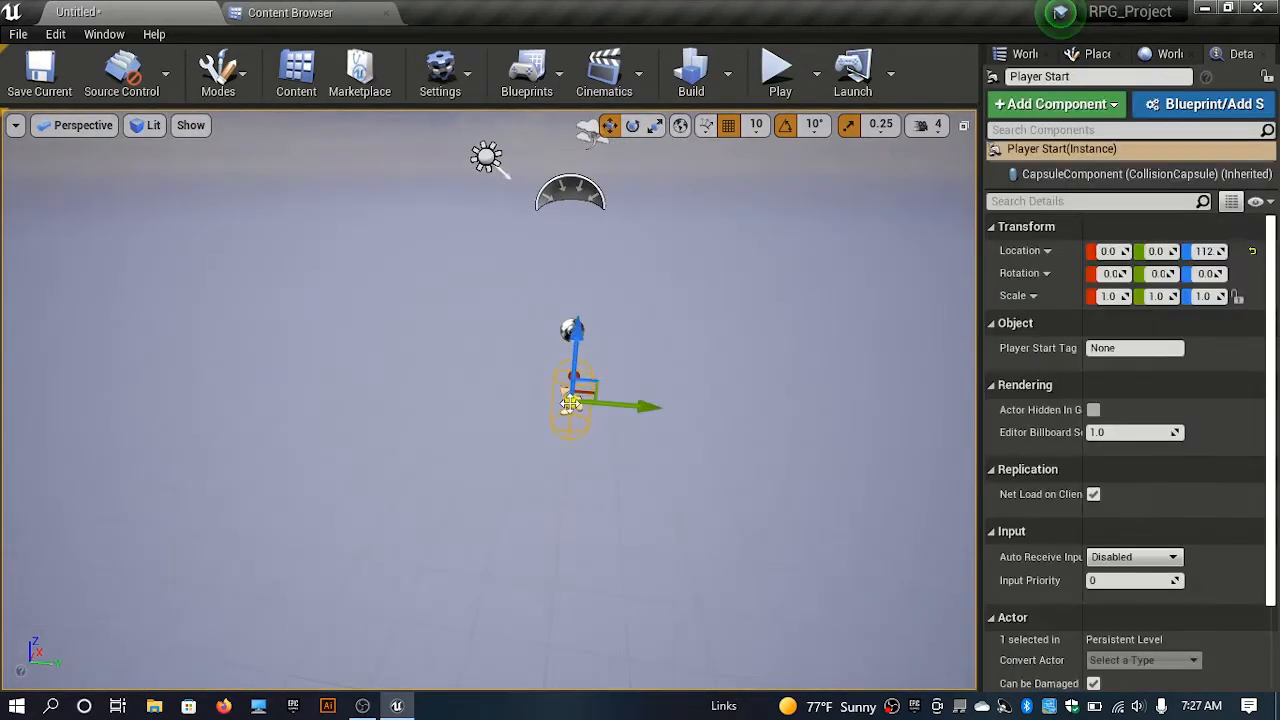
key("Delete")
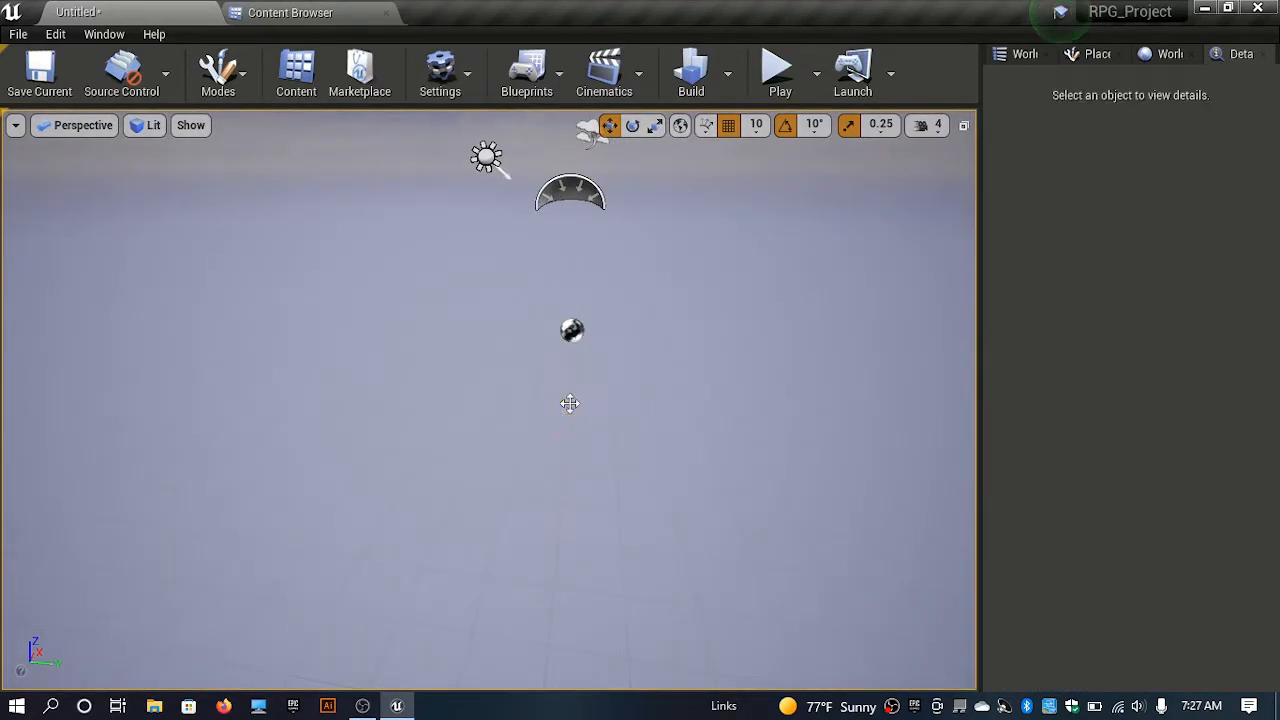
left_click(572, 331)
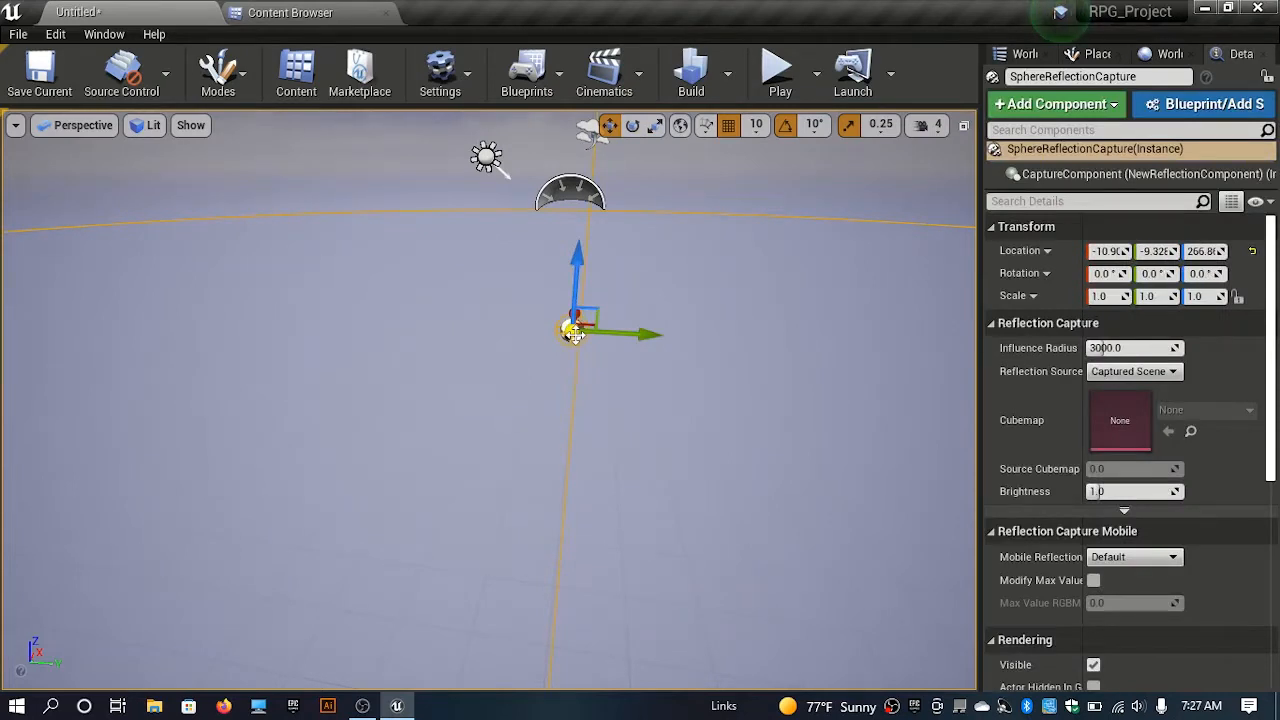
key("Delete")
- Set the mobility of the SkyLight and the directional Light Source to Movable
left_click(942, 148)
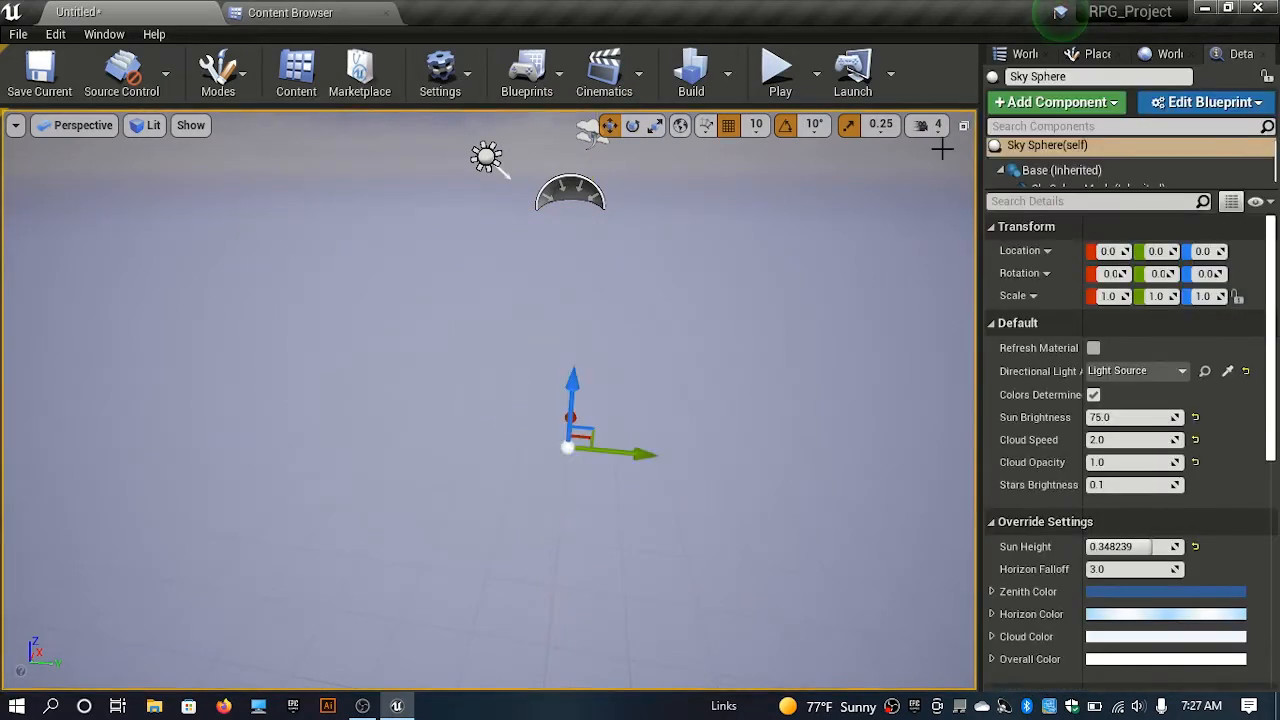
left_click(569, 187)
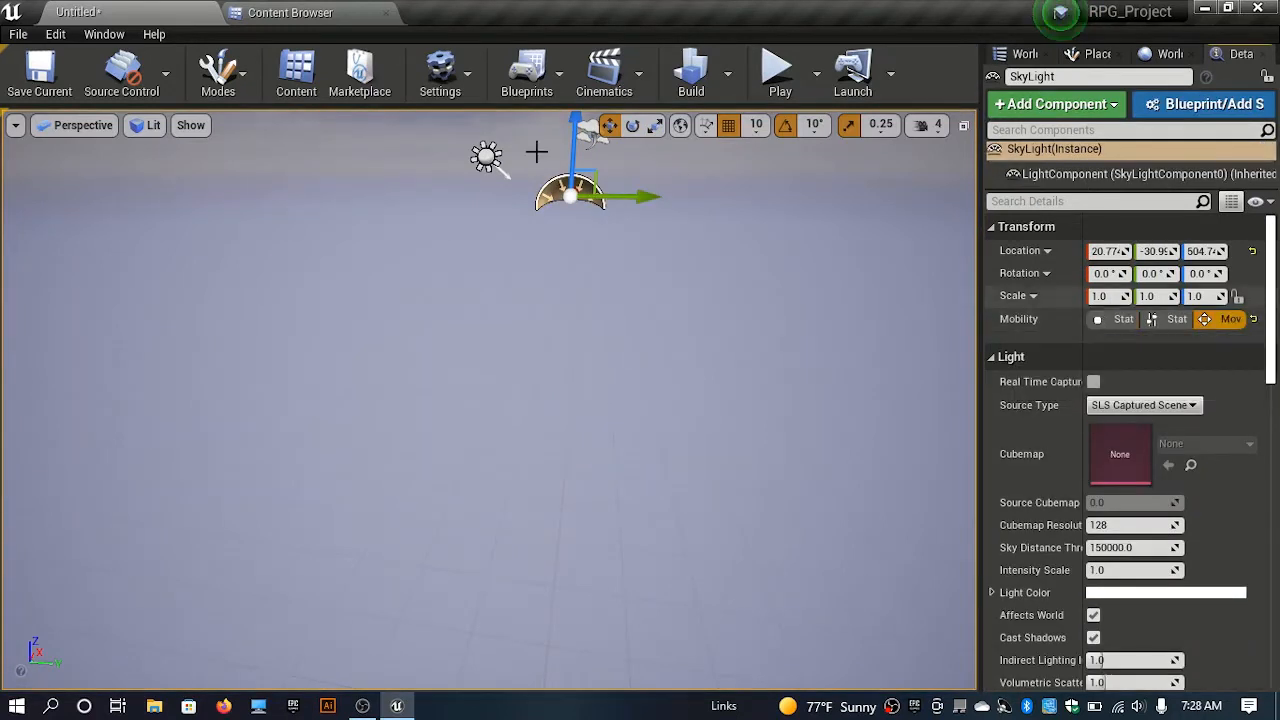
left_click(486, 156)
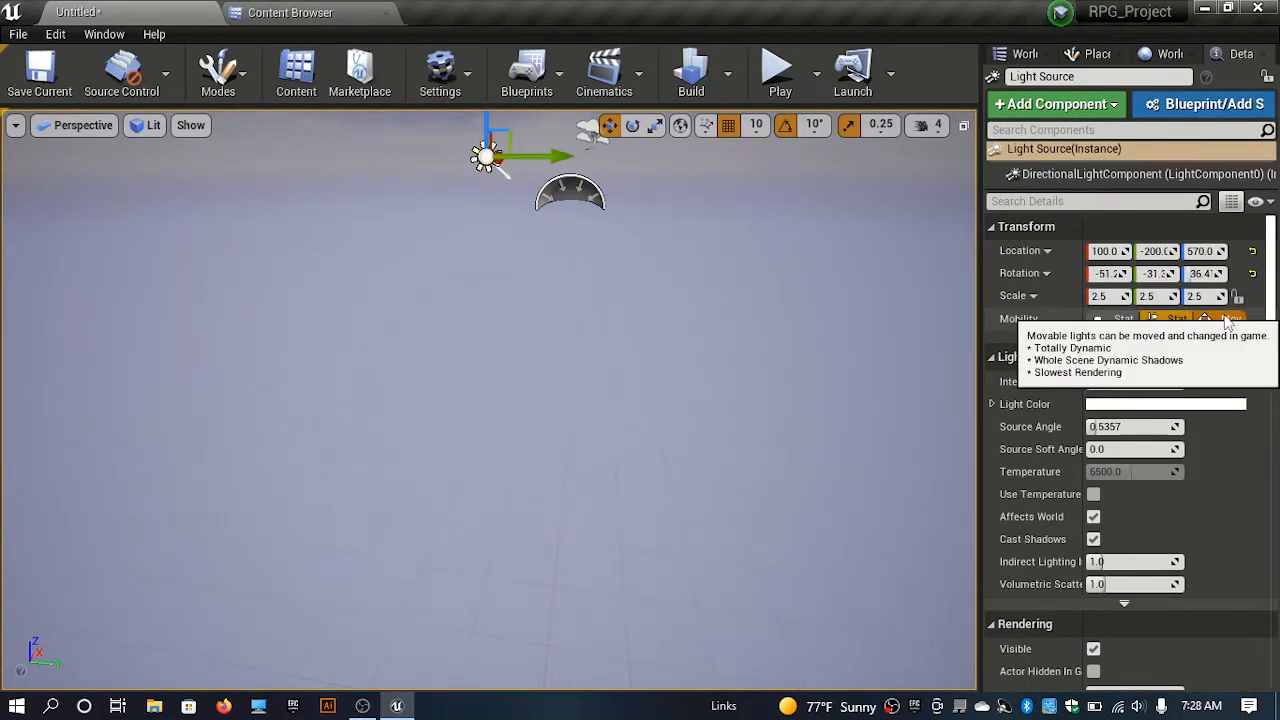
left_click(1228, 318)
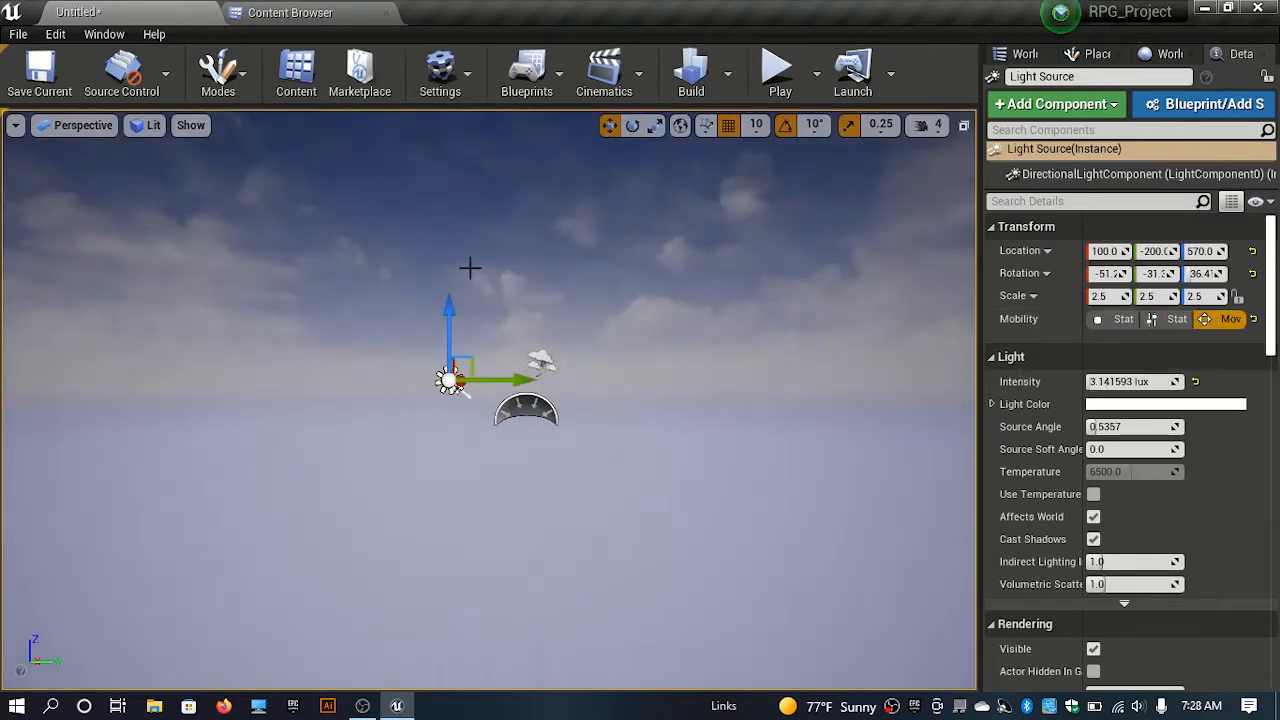
- Switch to Landscape editing mode, widen its settings area and view the new landscape's preview grid from above
left_click(218, 72)
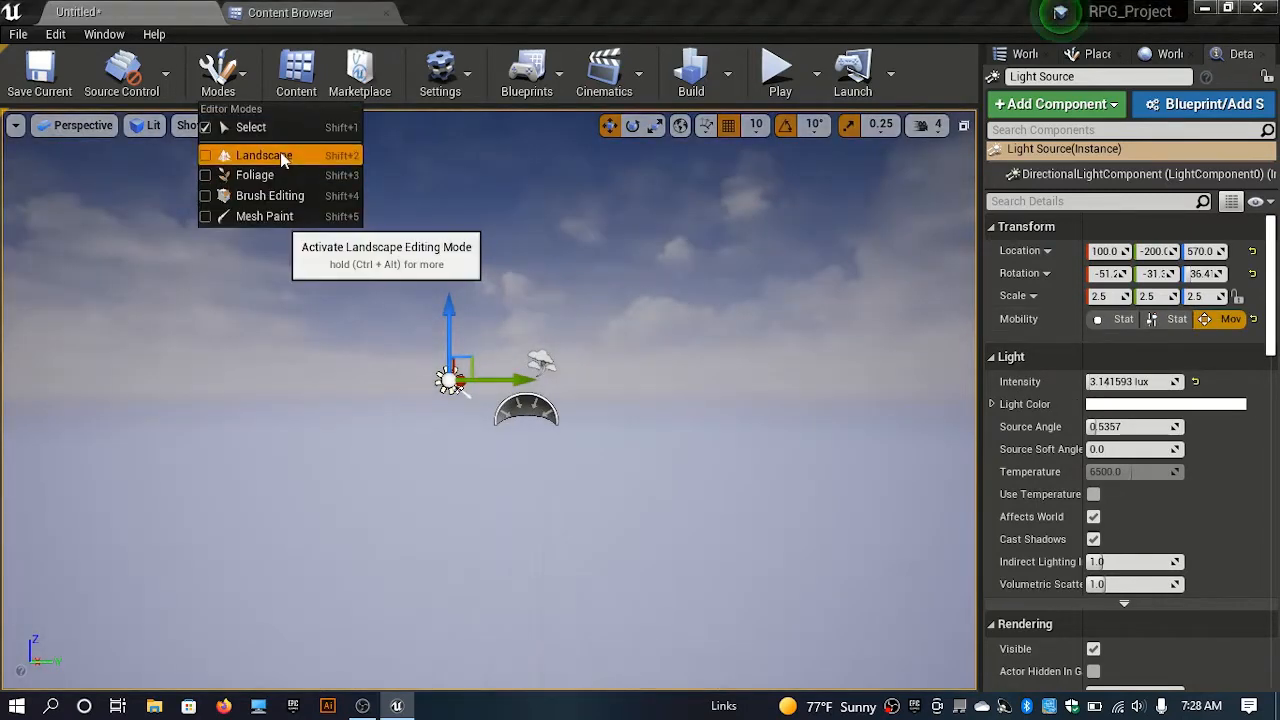
left_click(251, 157)
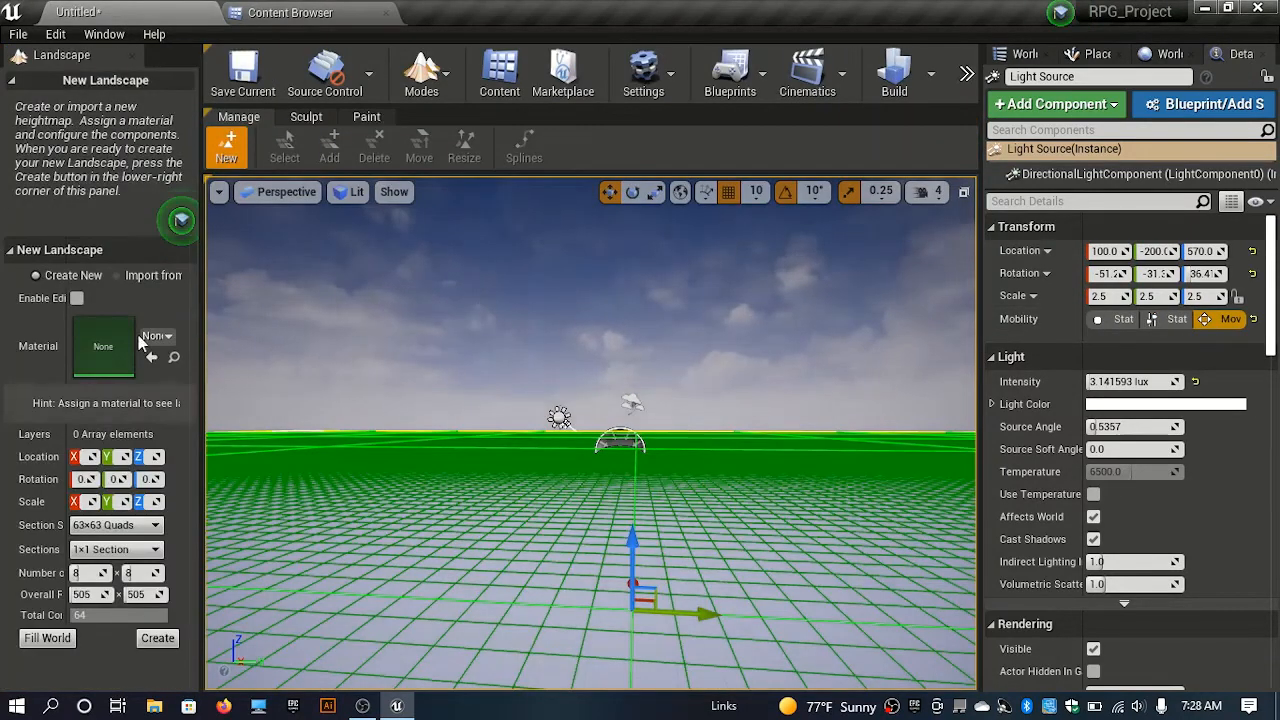
left_click_drag(213, 315, 245, 315)
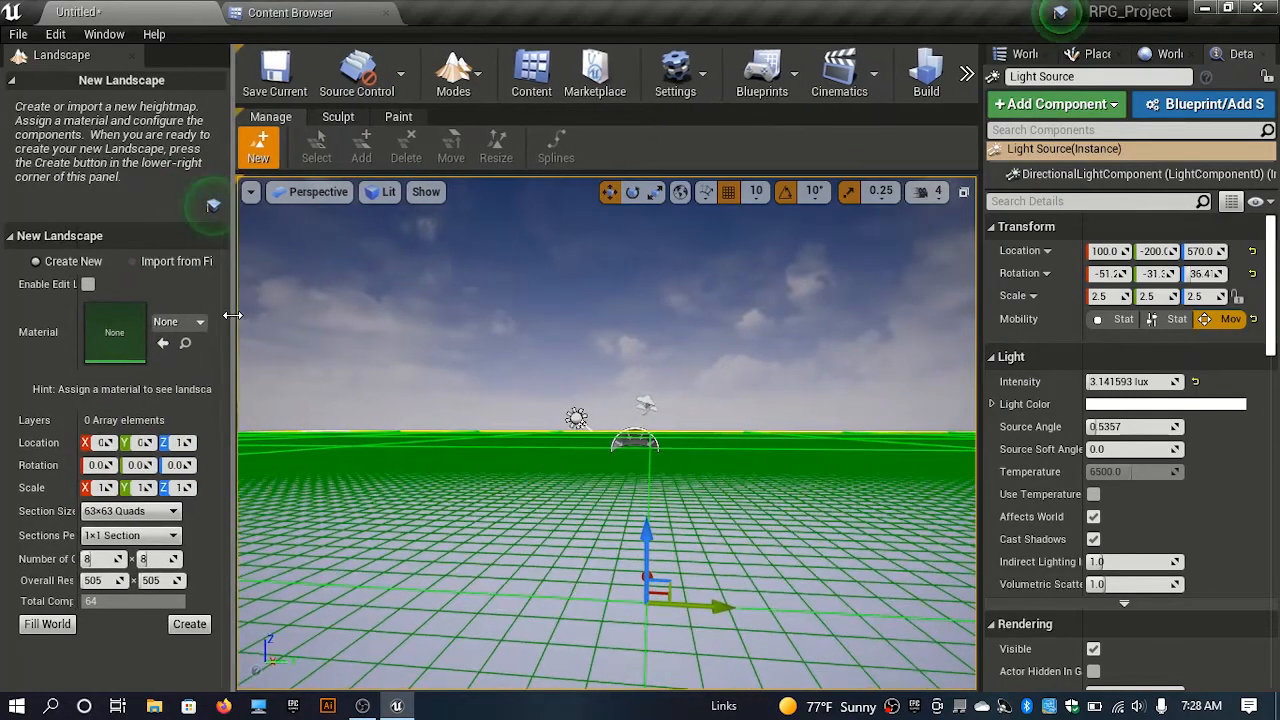
right_click_drag(607, 433, 450, 545)
key("s")
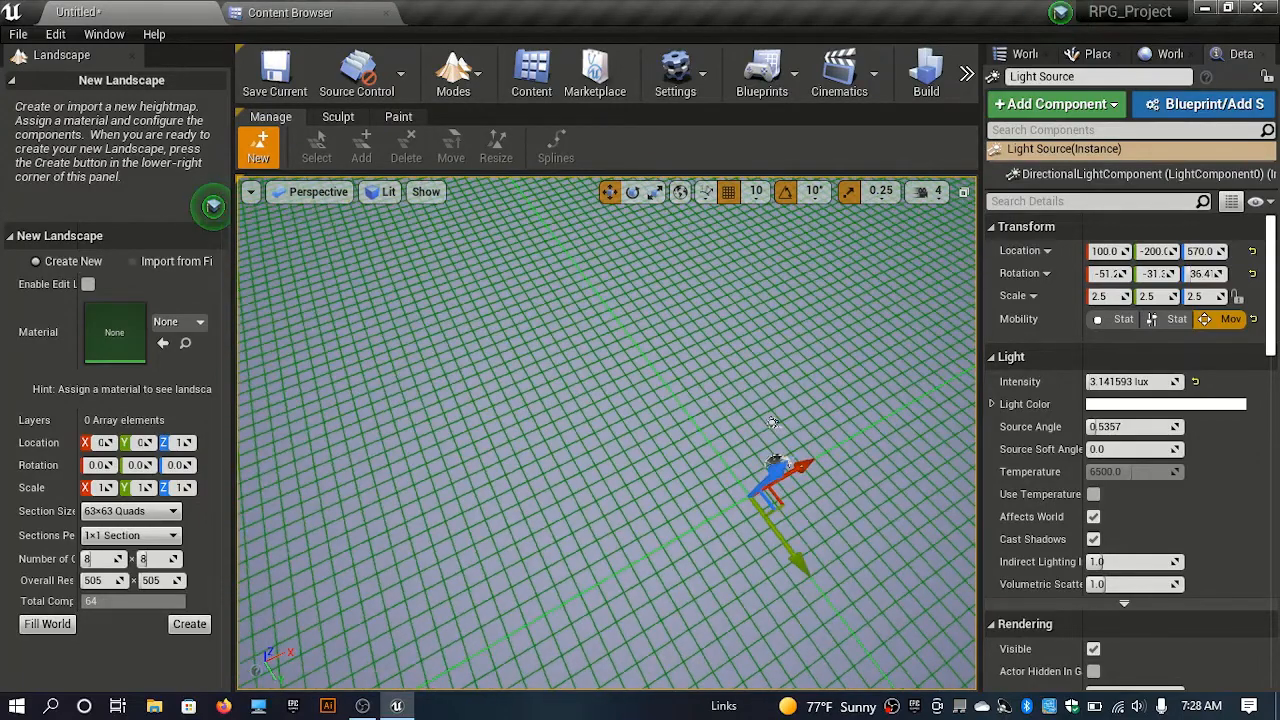
right_click_drag(772, 421, 770, 360)
- Set the viewport camera speed to 5 and look over the extent of the landscape grid
left_click(937, 191)
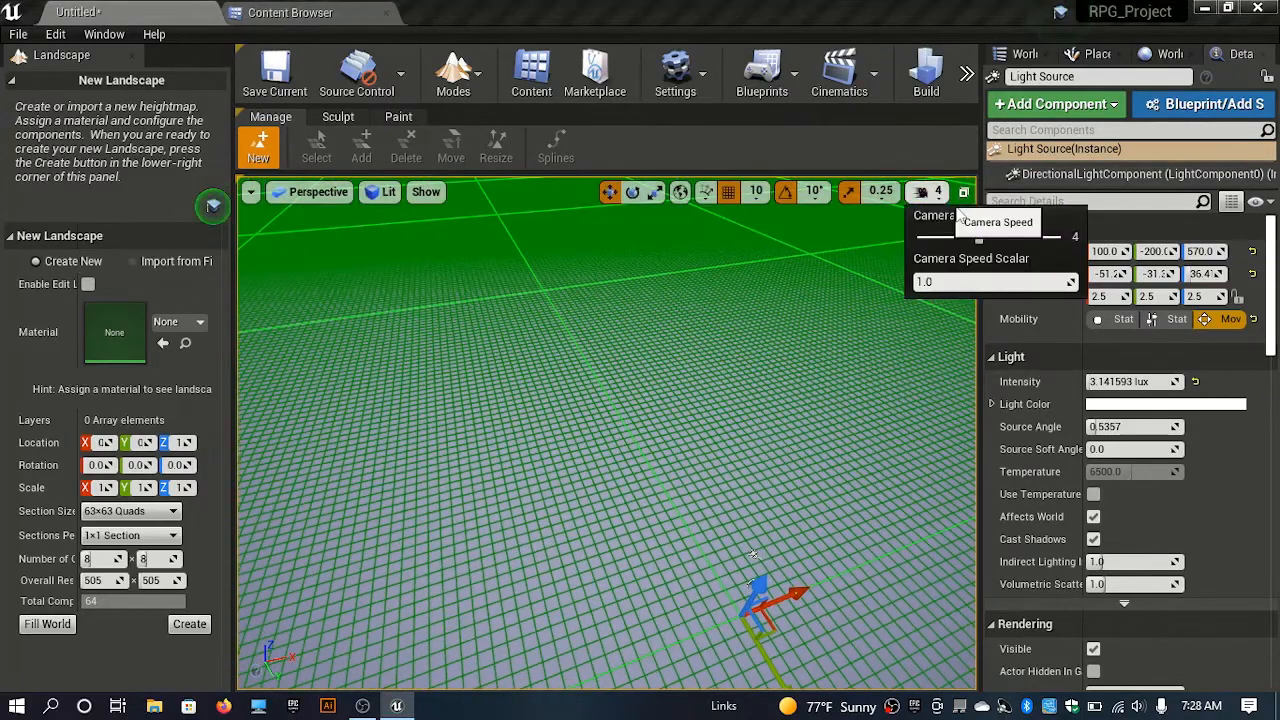
left_click(1000, 237)
right_click_drag(770, 400, 750, 540)
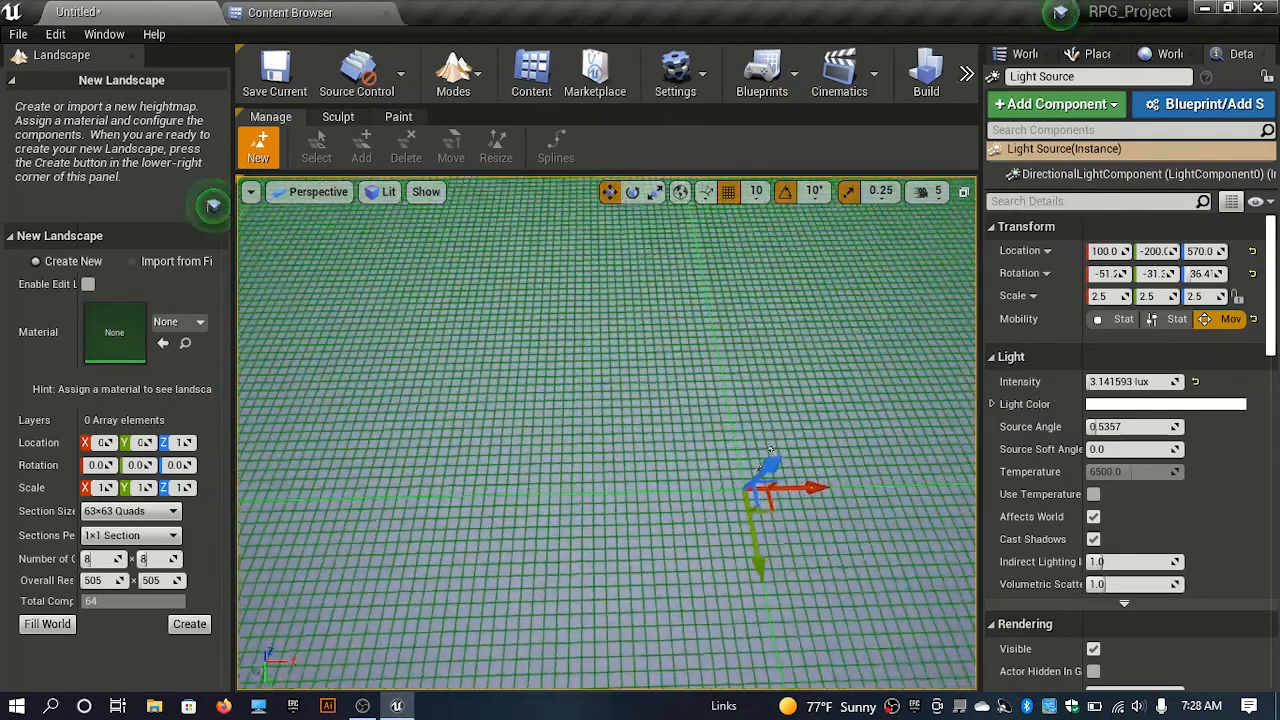
key("s")
right_click_drag(770, 449, 918, 319)
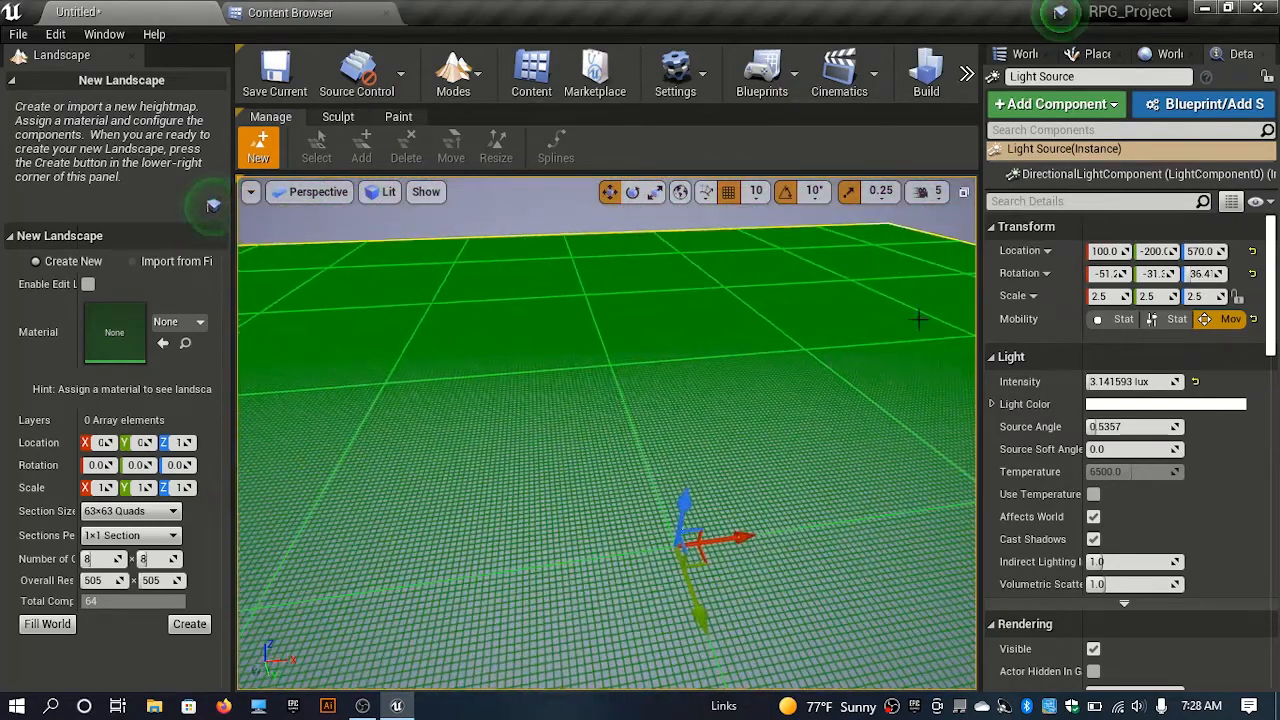
right_click_drag(592, 423, 870, 395)
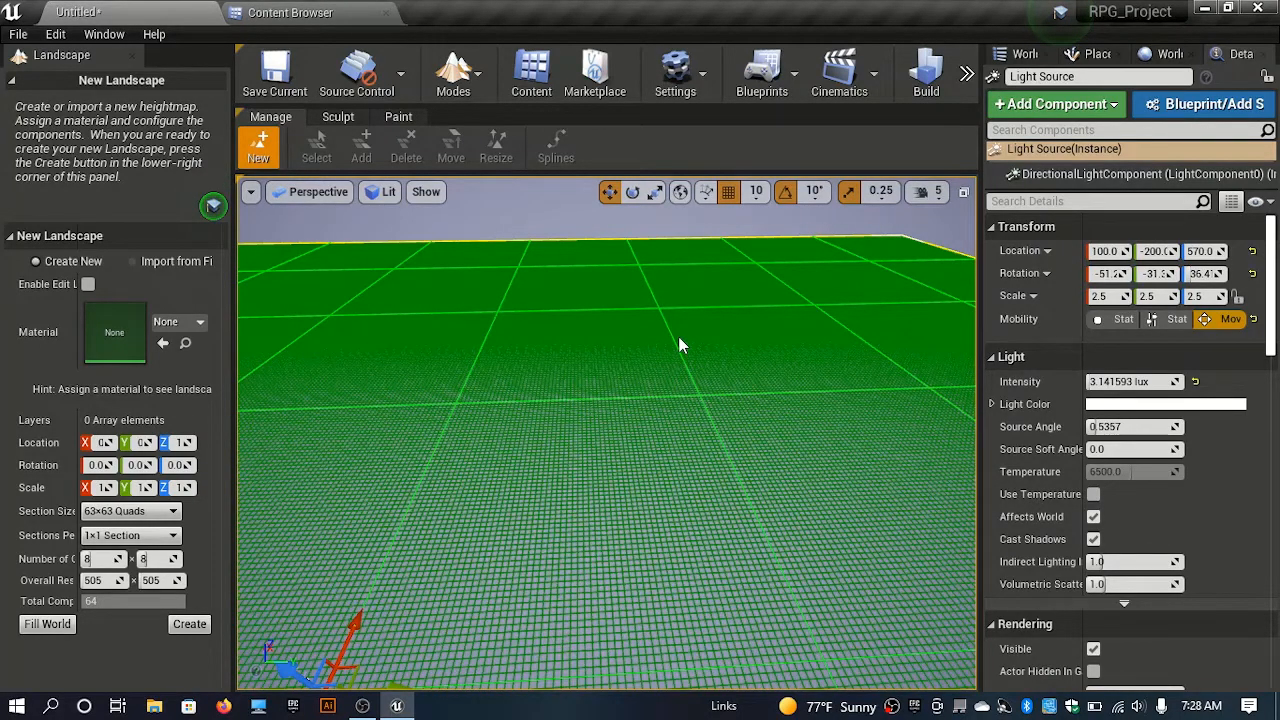
key("f")
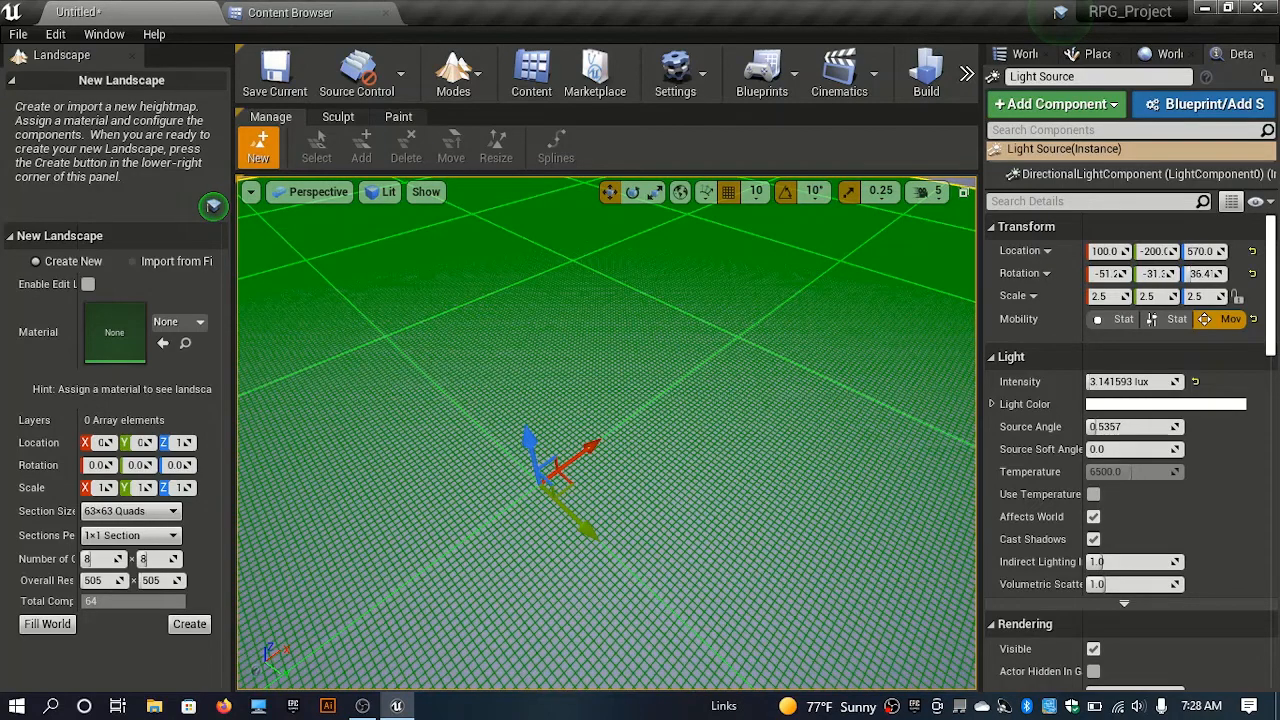
- Set the new landscape's section size to 15×15 Quads
left_click(130, 511)
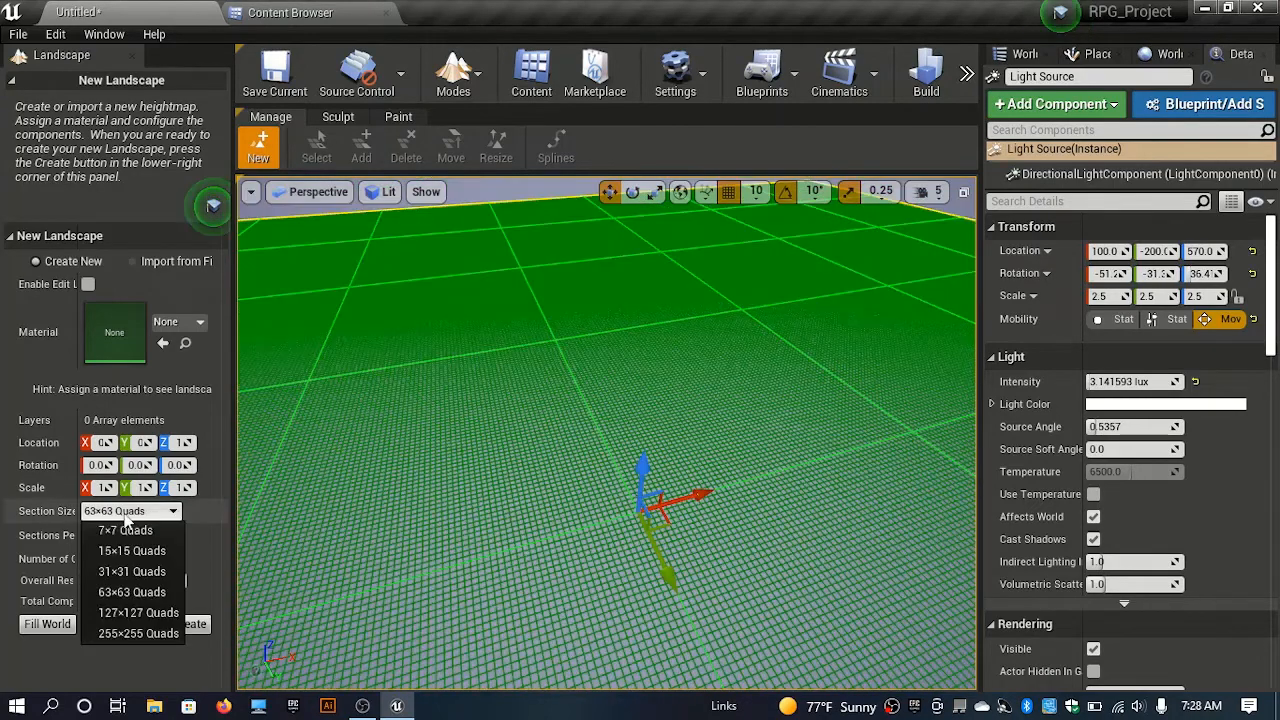
left_click(174, 560)
right_click_drag(606, 433, 492, 504)
- Assign the M_Ground_Grass material to the new landscape
left_click(187, 325)
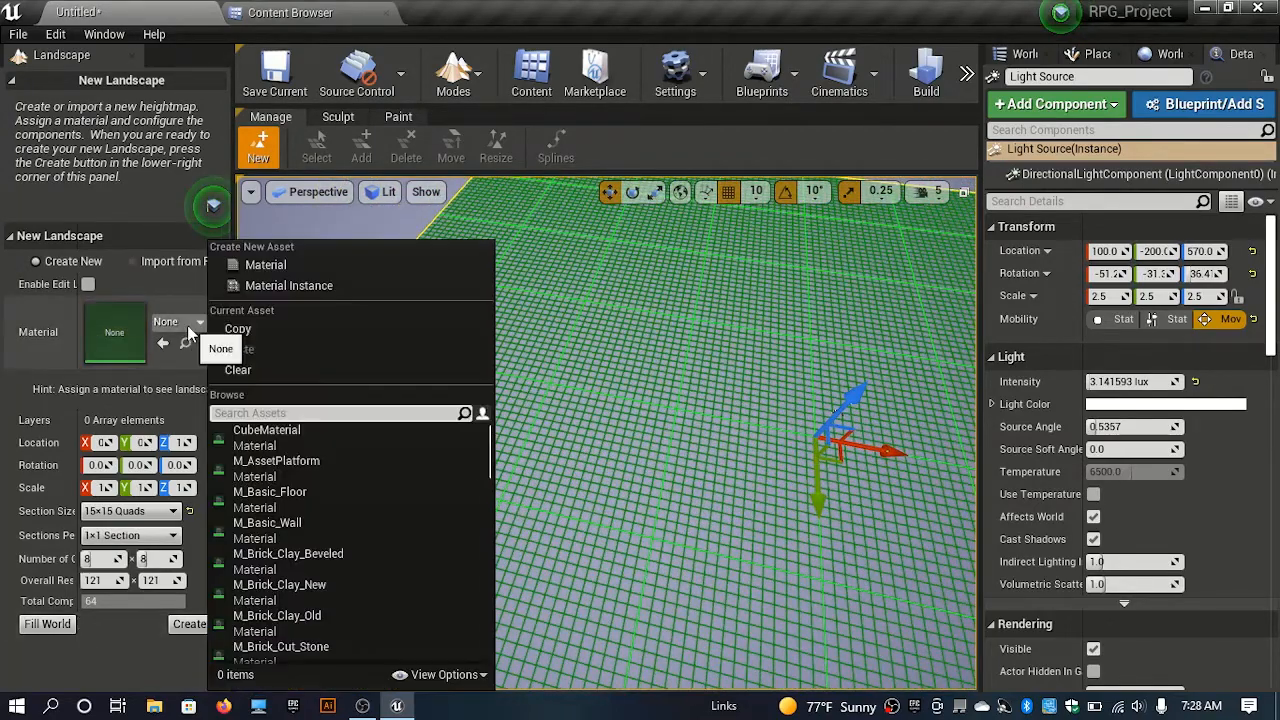
type("grass")
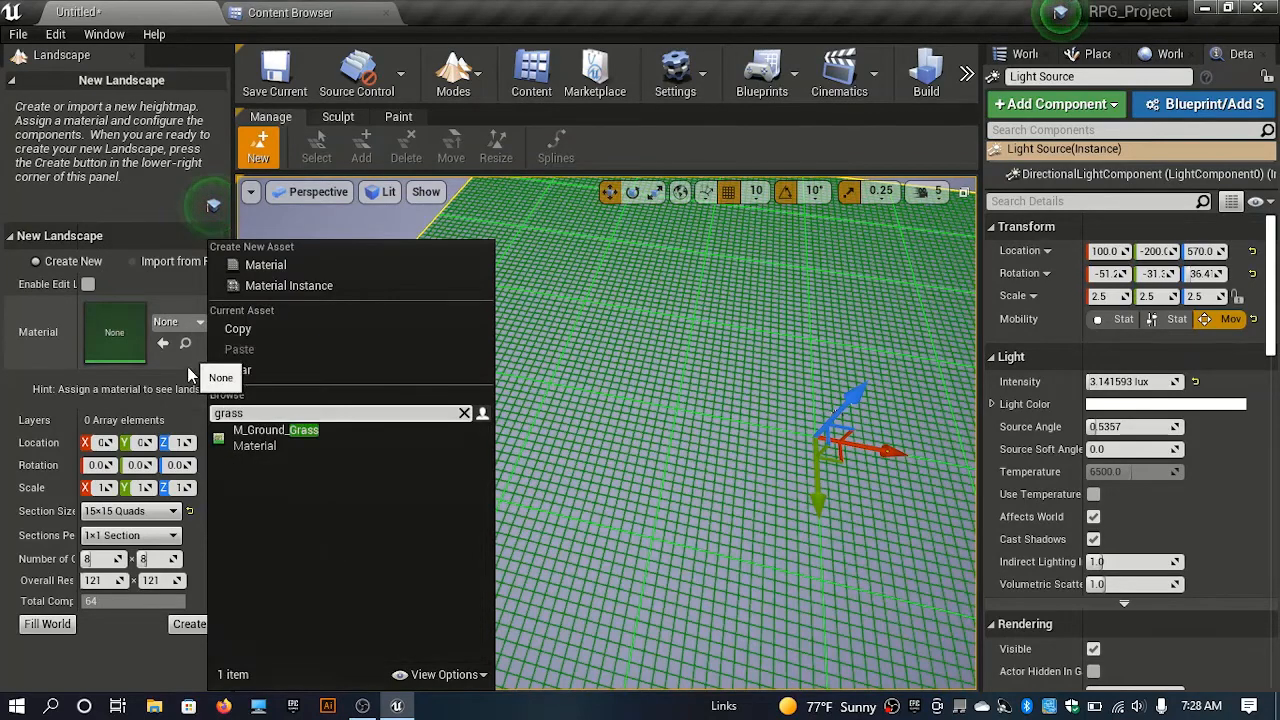
left_click(322, 429)
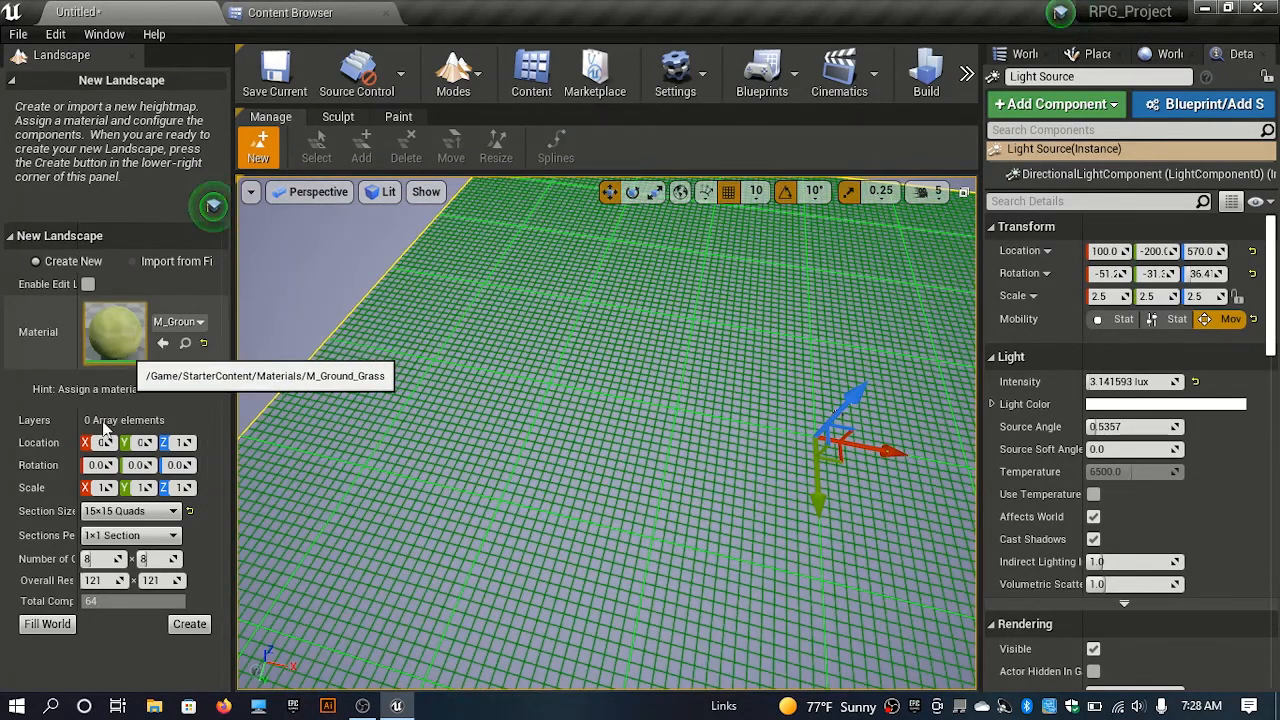
- Check the size of the landscape grid and create the landscape
right_click_drag(506, 408, 506, 530)
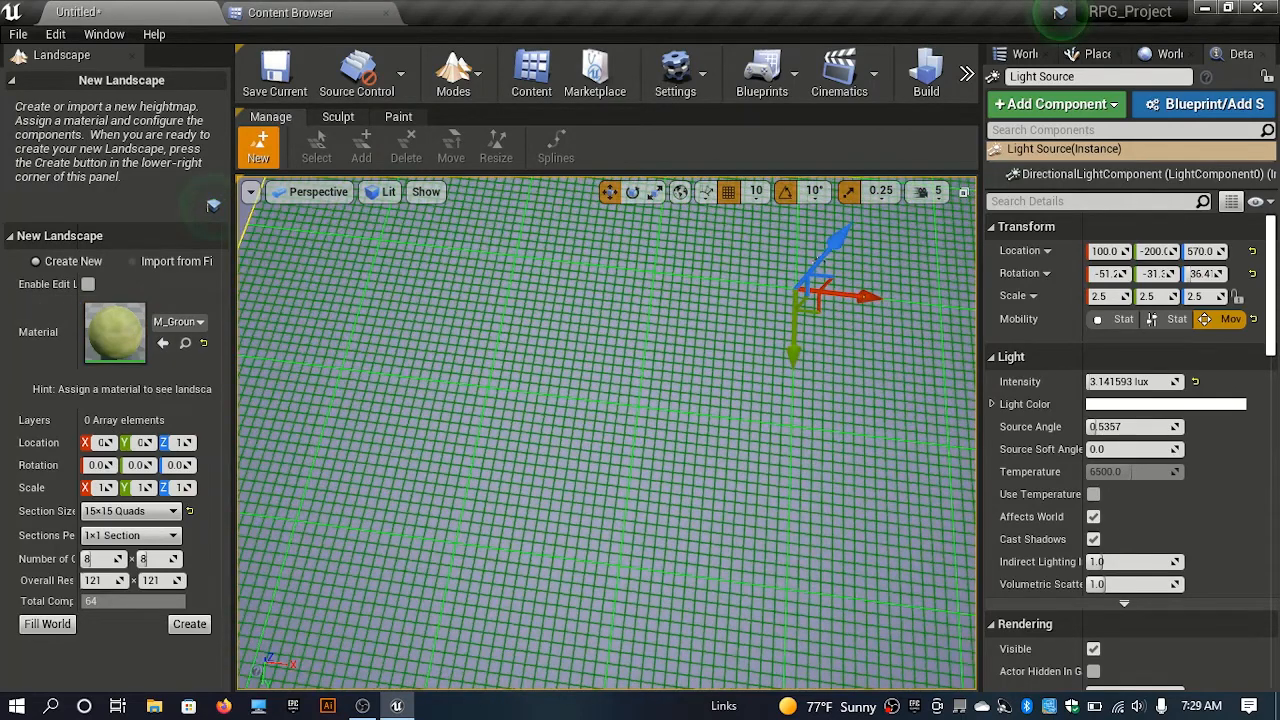
right_click_drag(506, 408, 566, 340)
right_click_drag(506, 408, 518, 456)
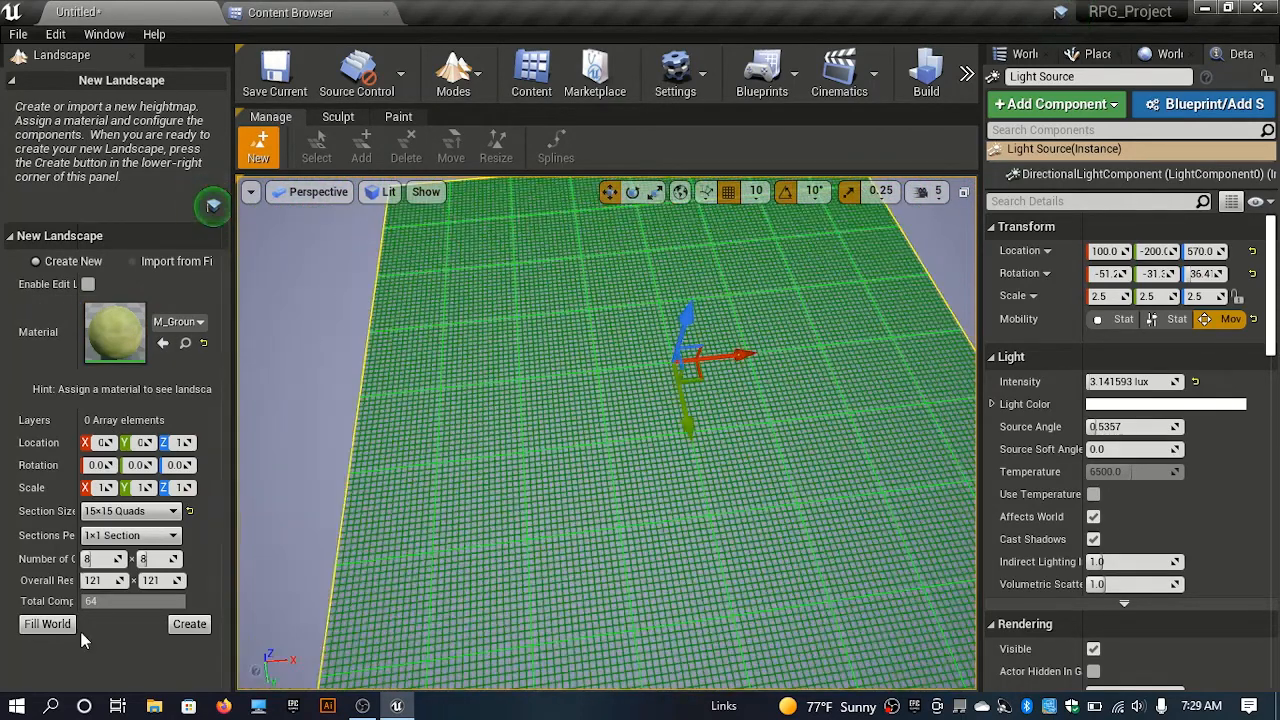
left_click(189, 623)
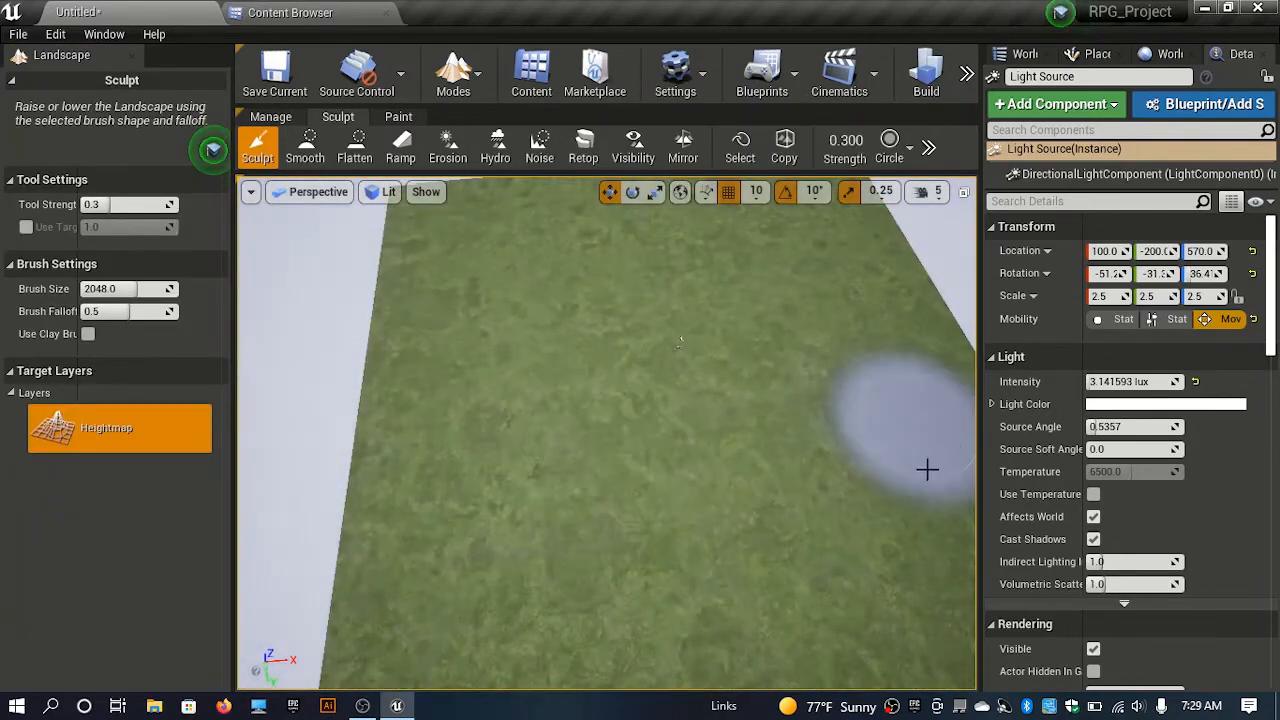
- Look across the grass landscape and return to Select editing mode
mouse_move(926, 469)
right_mouse_down()
mouse_move(886, 469)
mouse_move(886, 389)
mouse_move(890, 475)
right_mouse_up()
right_click_drag(906, 382, 951, 391)
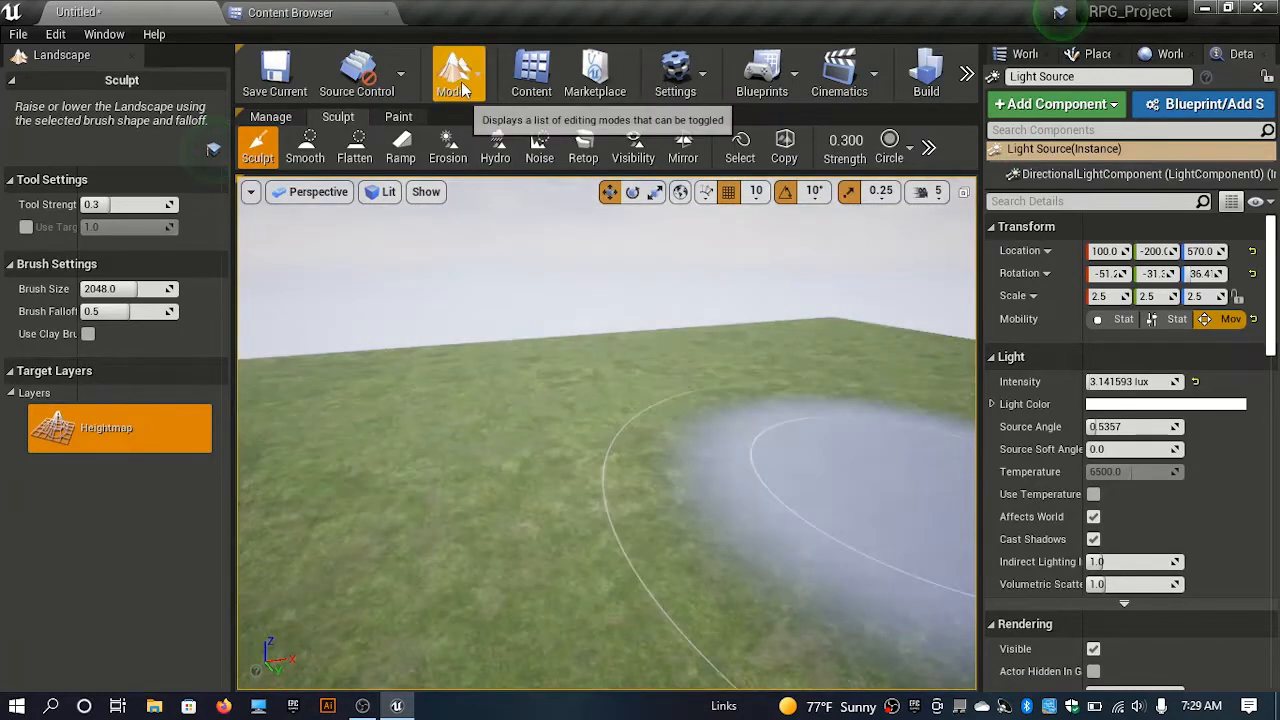
left_click(461, 81)
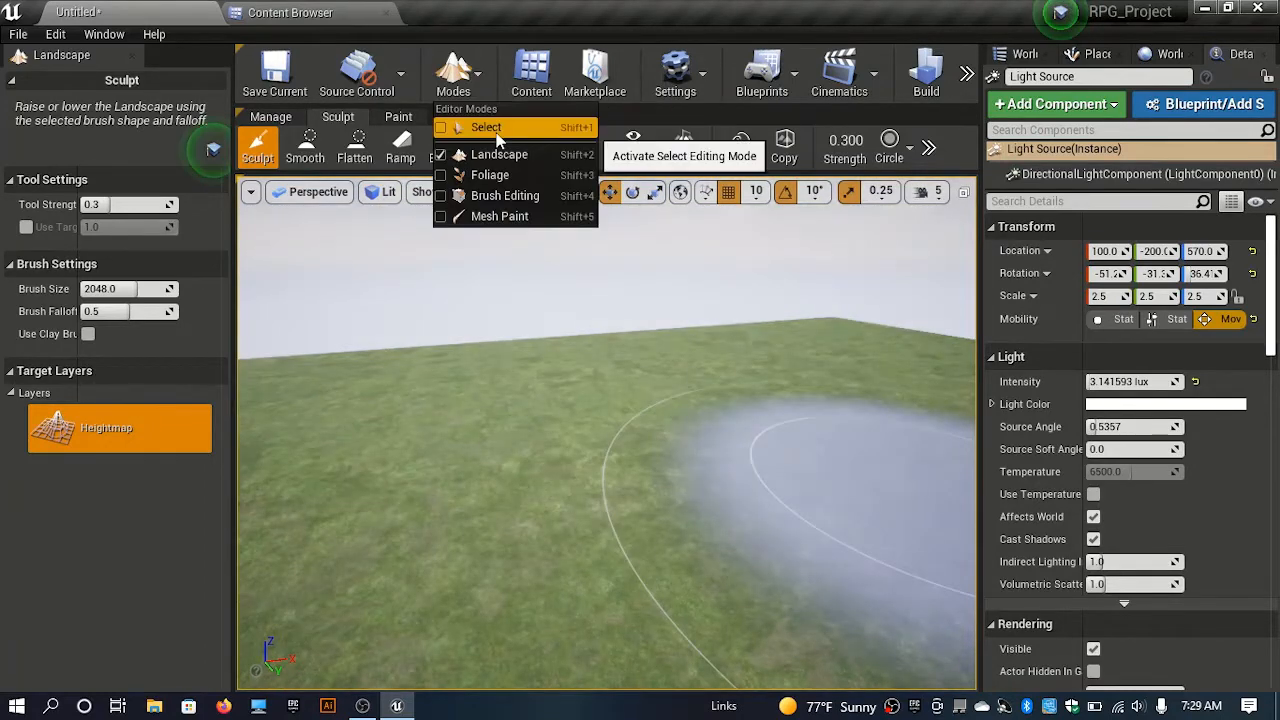
left_click(486, 126)
- Show a narrowed folder tree in the Content Browser and go to the root Content folder
left_click(290, 12)
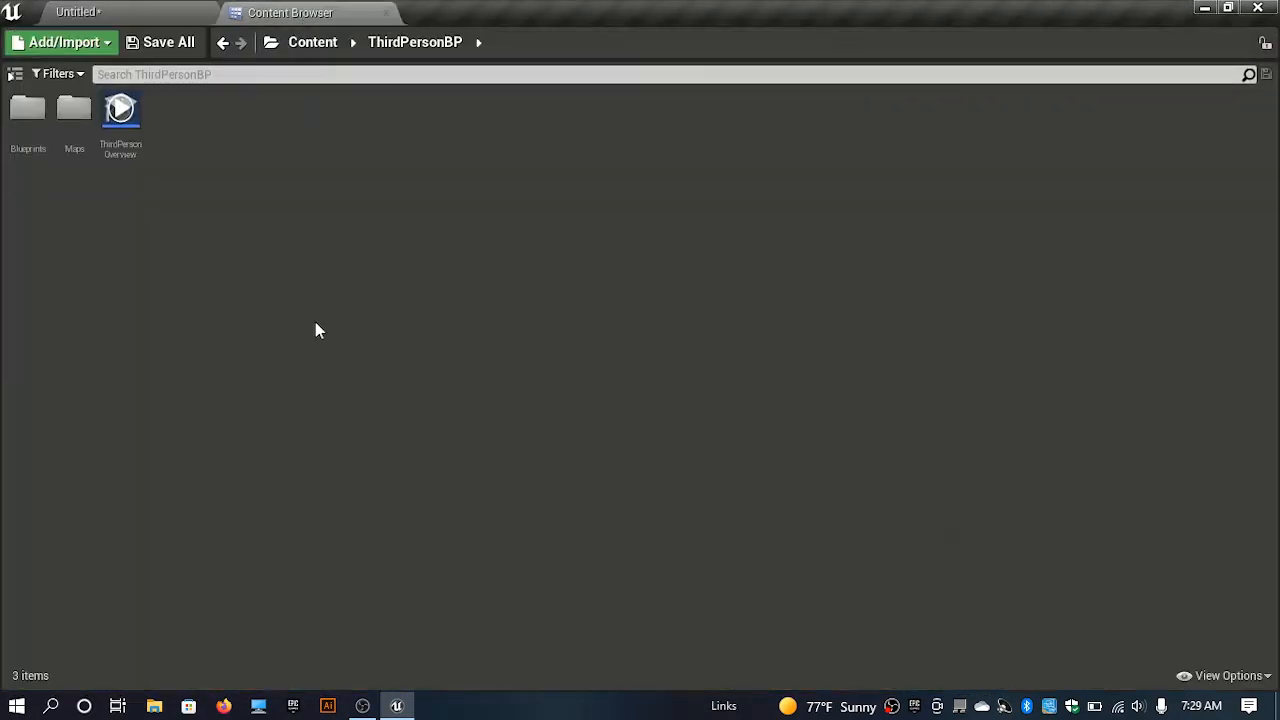
left_click(15, 74)
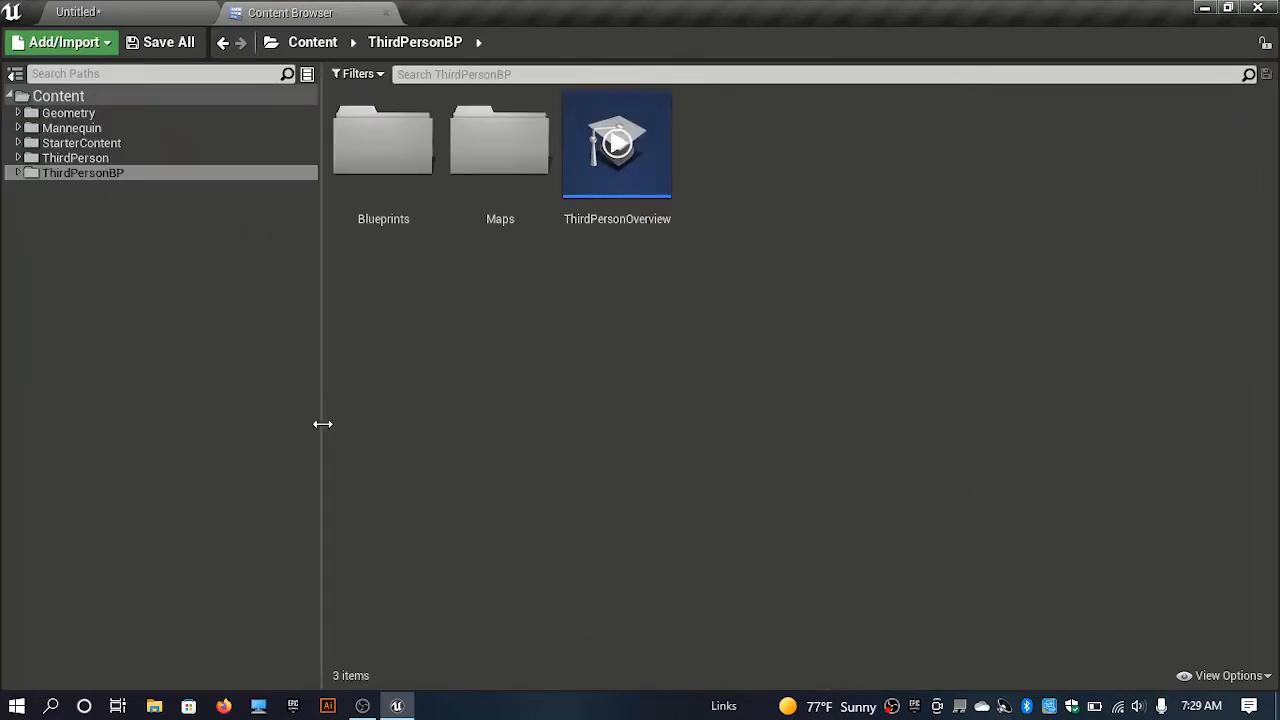
left_click_drag(320, 427, 251, 437)
left_click(313, 43)
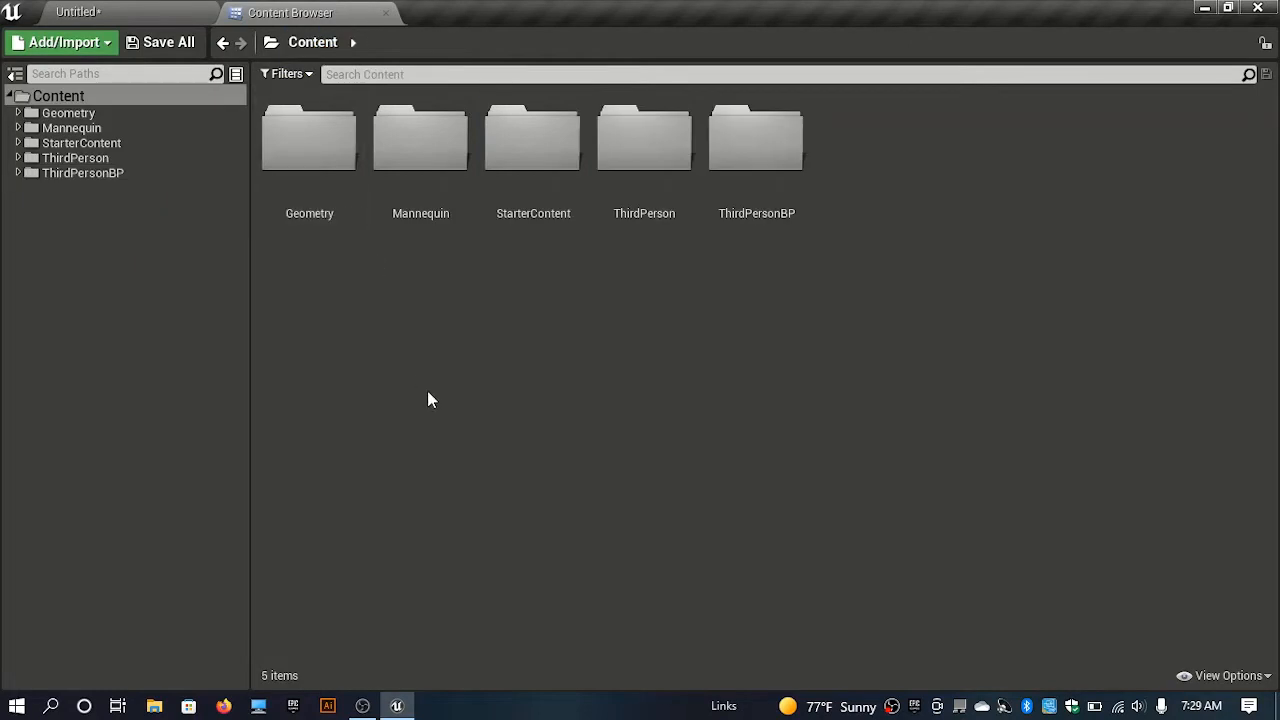
- Create a folder named Blueprints in the Content folder
right_click(570, 390)
left_click(680, 166)
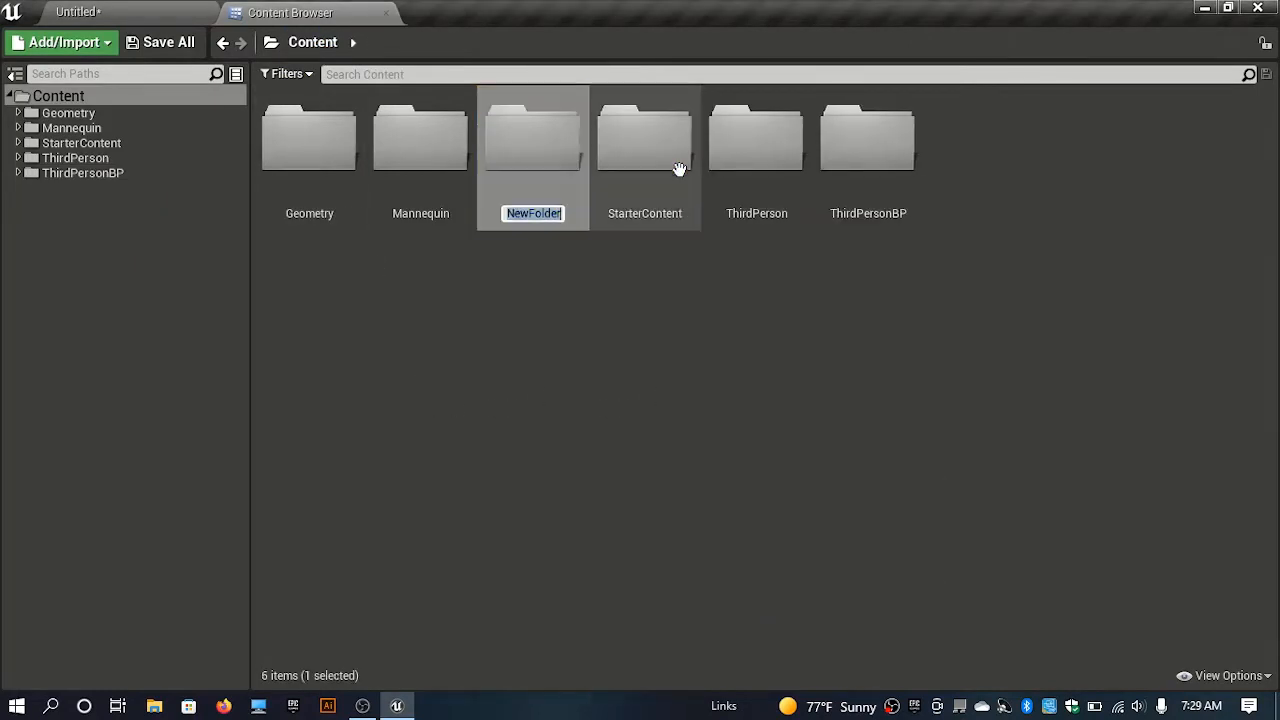
type("B")
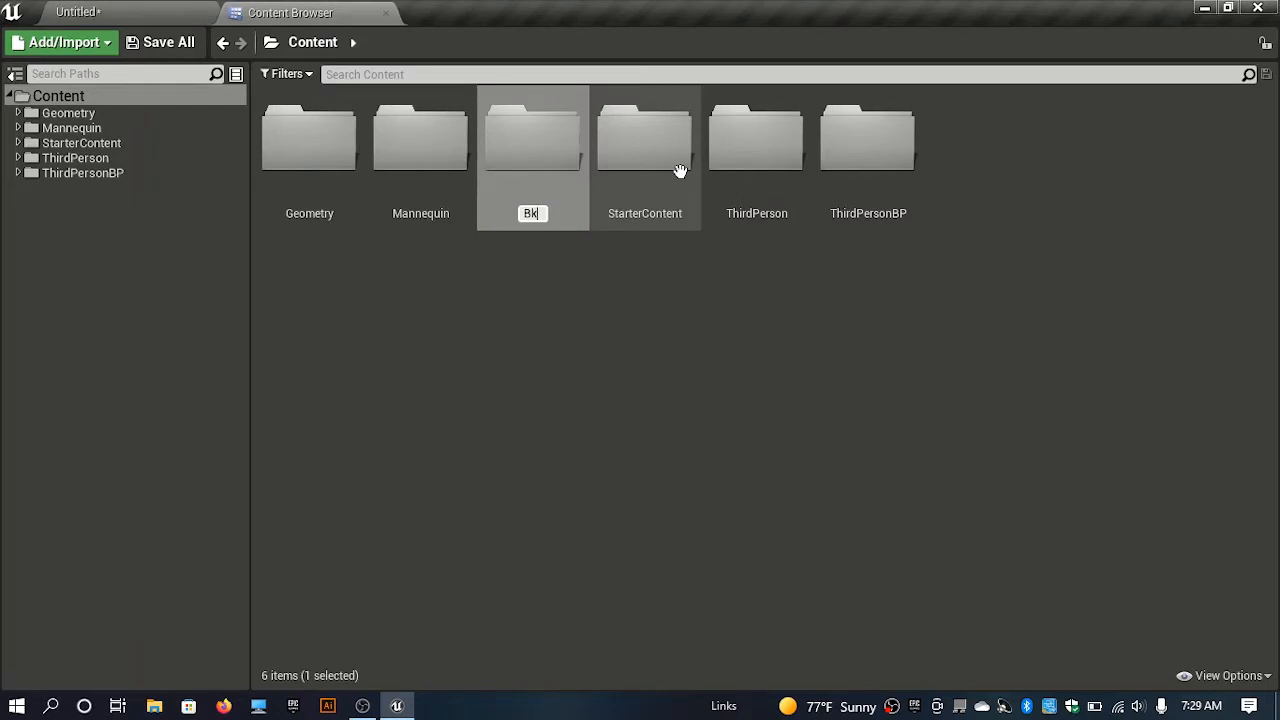
type("lueprints")
key("Return")
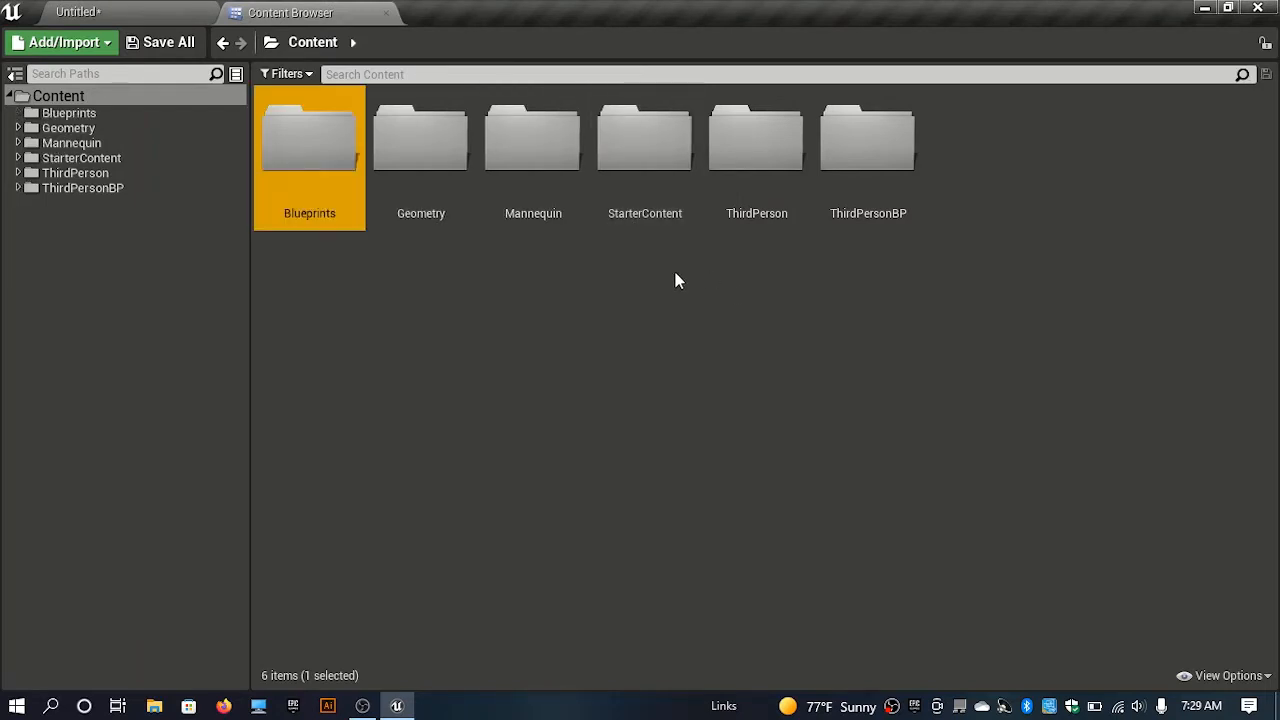
- Create a folder named Assets in the Content folder
right_click(650, 272)
left_click(718, 172)
type("As")
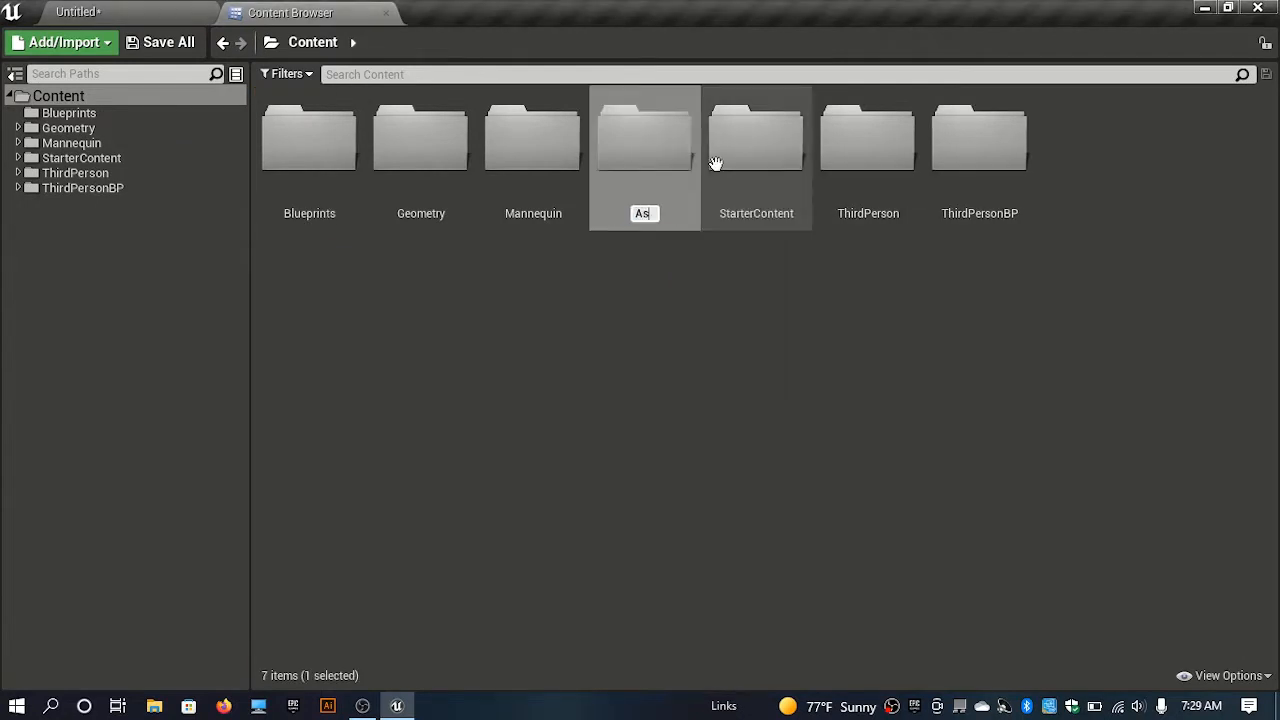
type("sets")
key("Return")
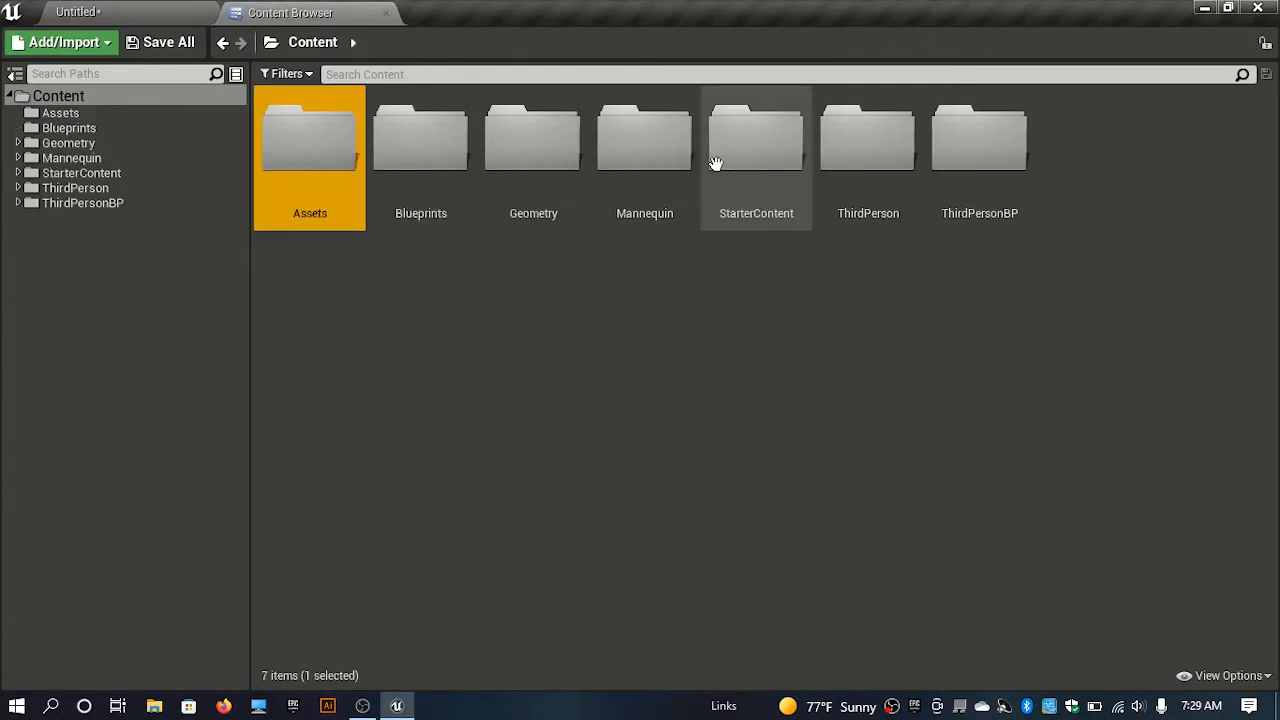
- Rename the ThirdPersonCharacter blueprint in ThirdPersonBP/Blueprints as Base_Character
double_click(966, 163)
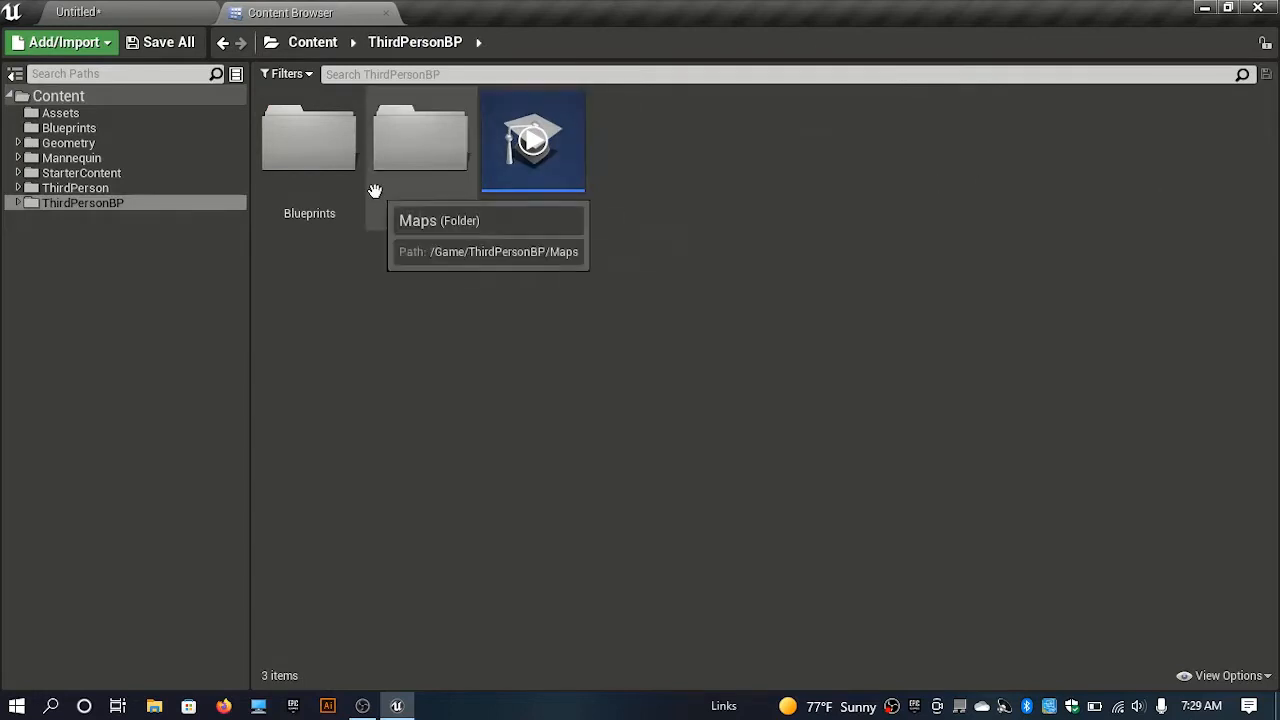
double_click(330, 191)
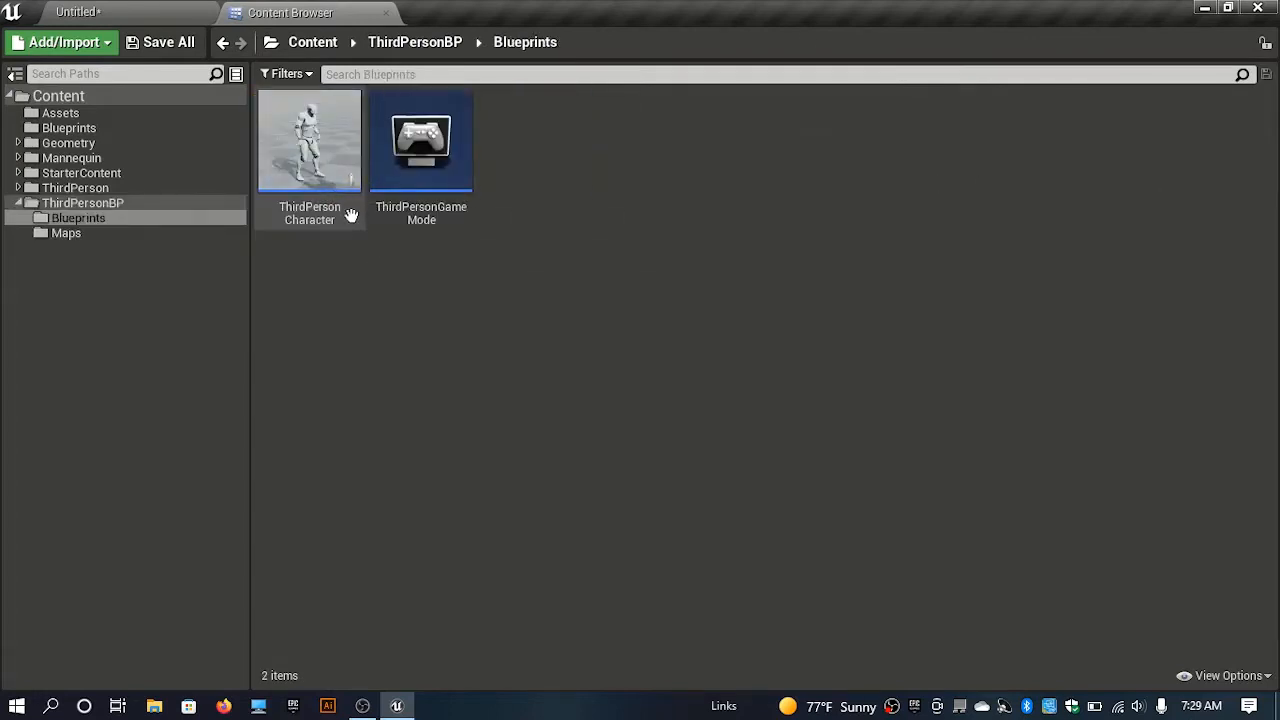
left_click(318, 222)
left_click(320, 222)
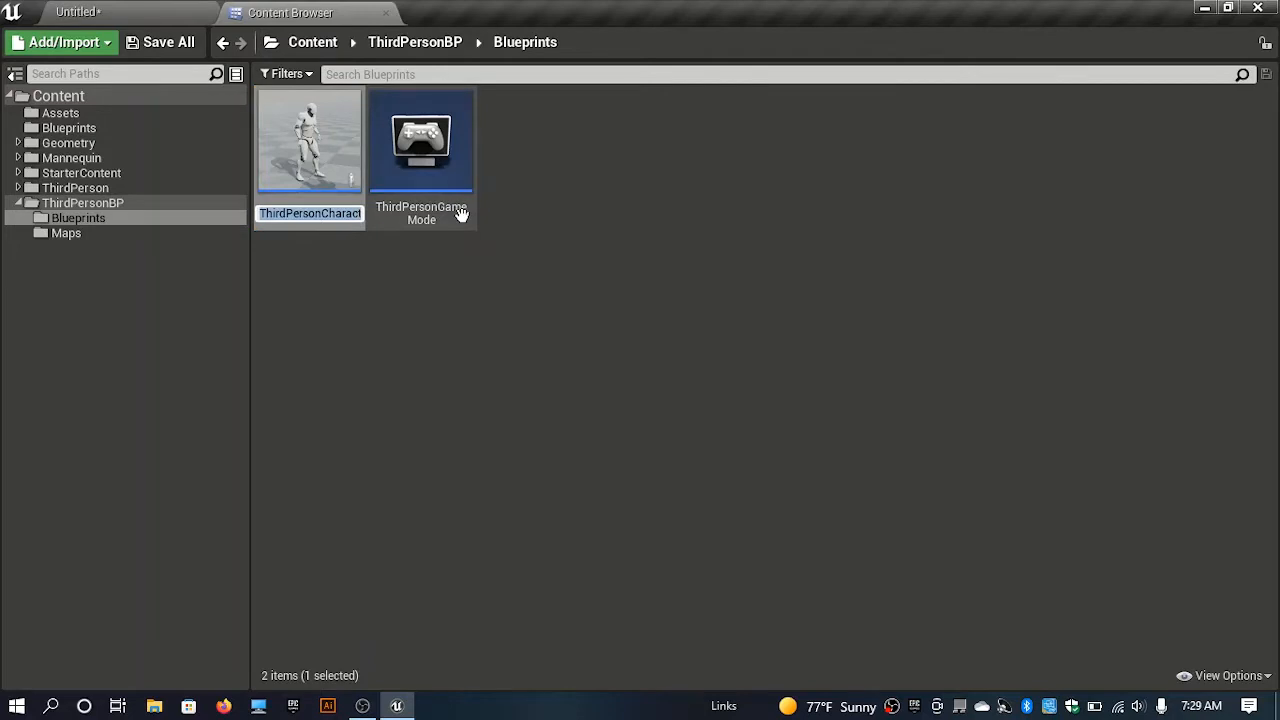
type("Base")
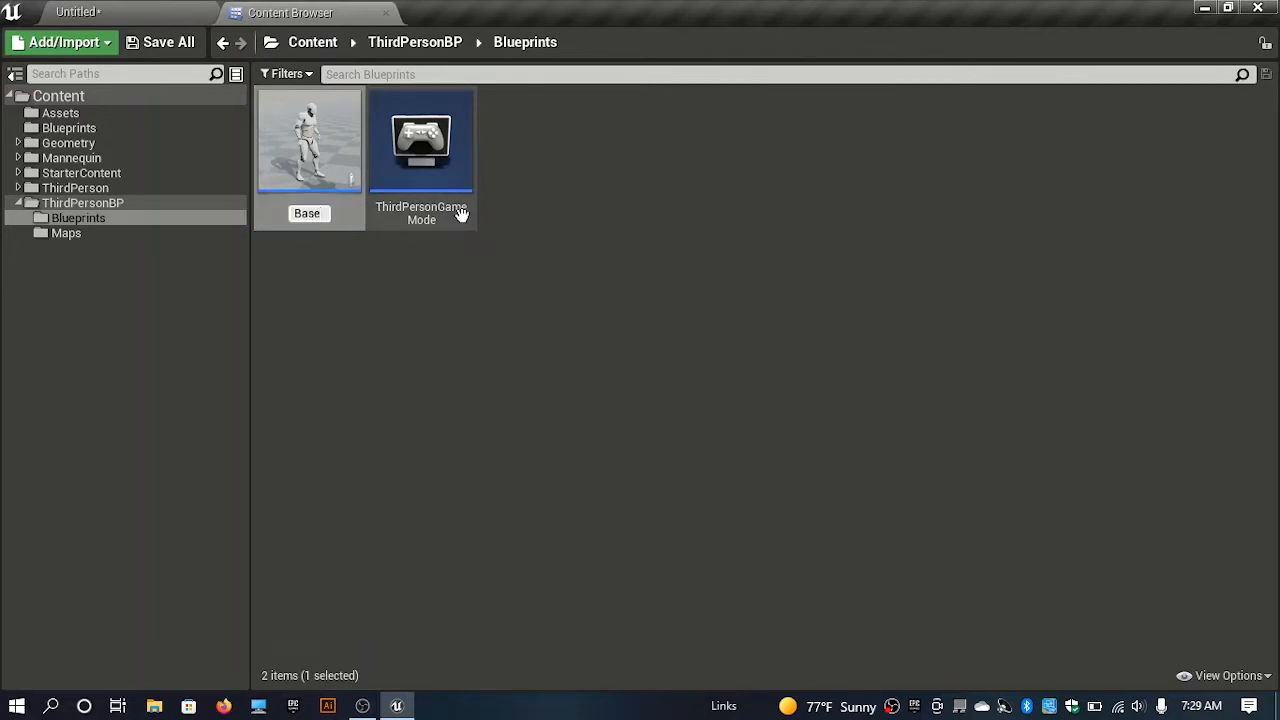
type("_Chara")
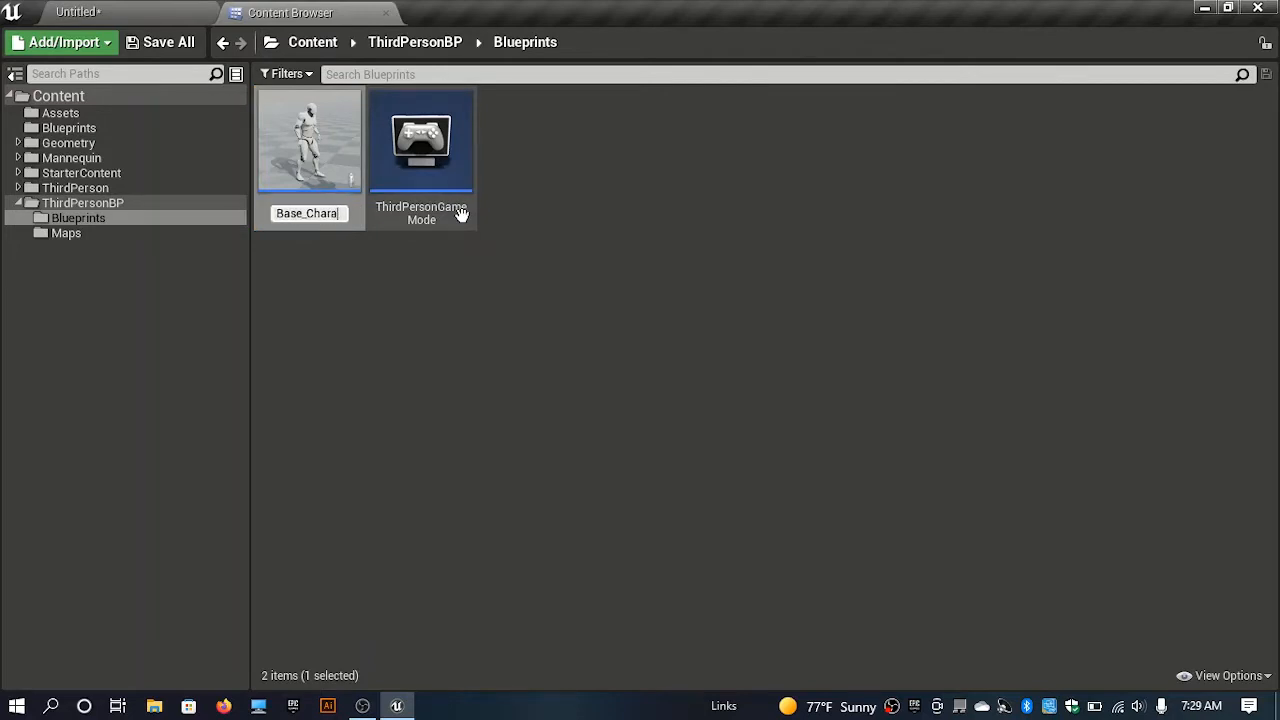
type("cter")
key("Return")
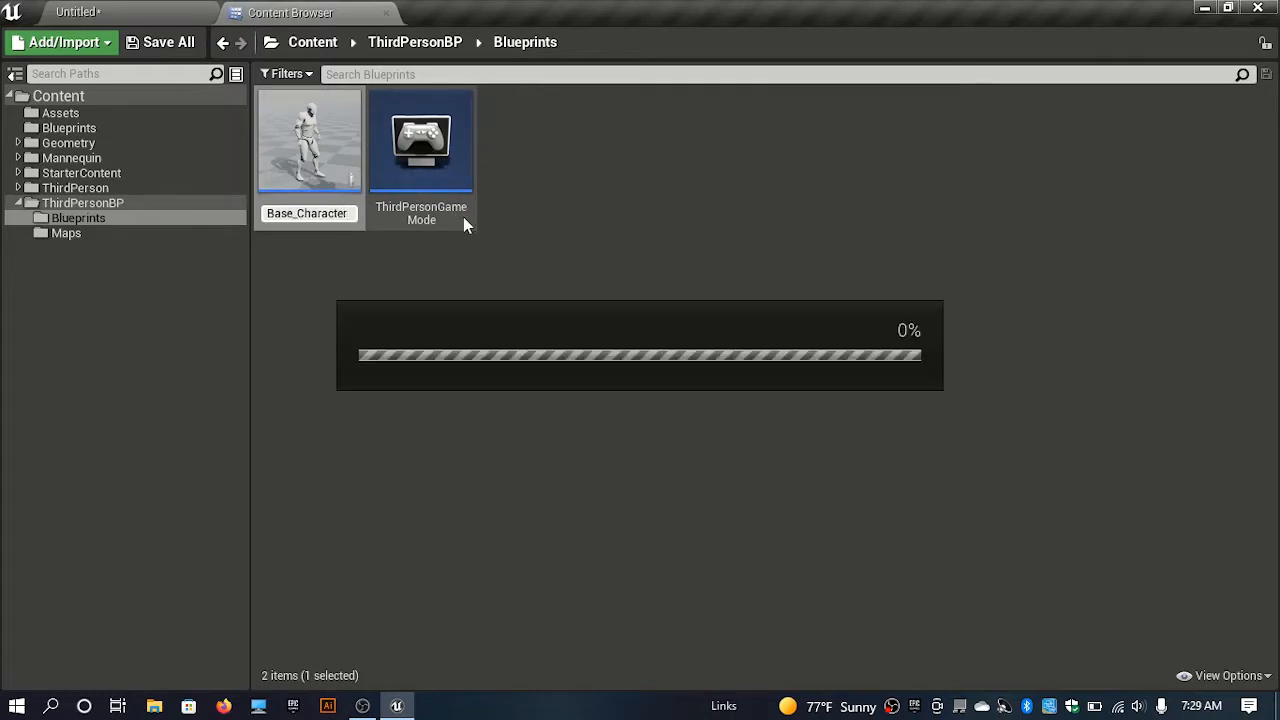
- Rename the ThirdPersonGameMode blueprint in ThirdPersonBP/Blueprints as Main_GameMode
left_click(443, 218)
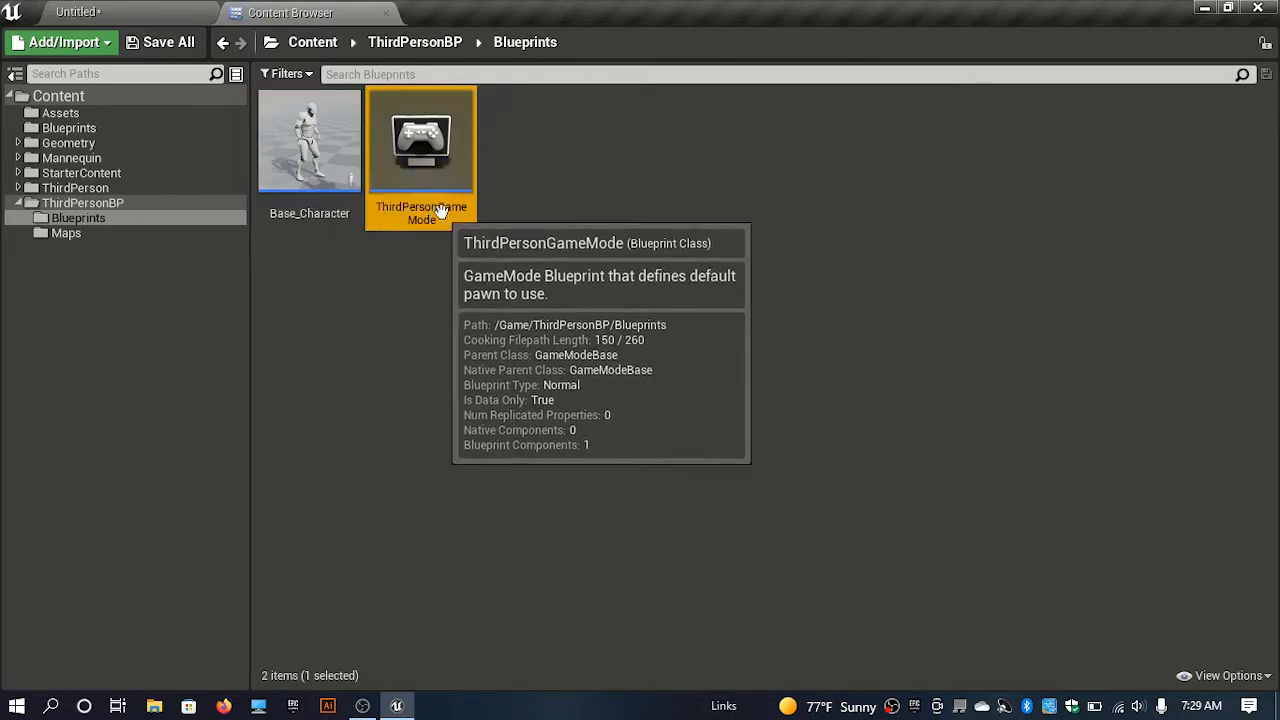
left_click(443, 214)
key("Home")
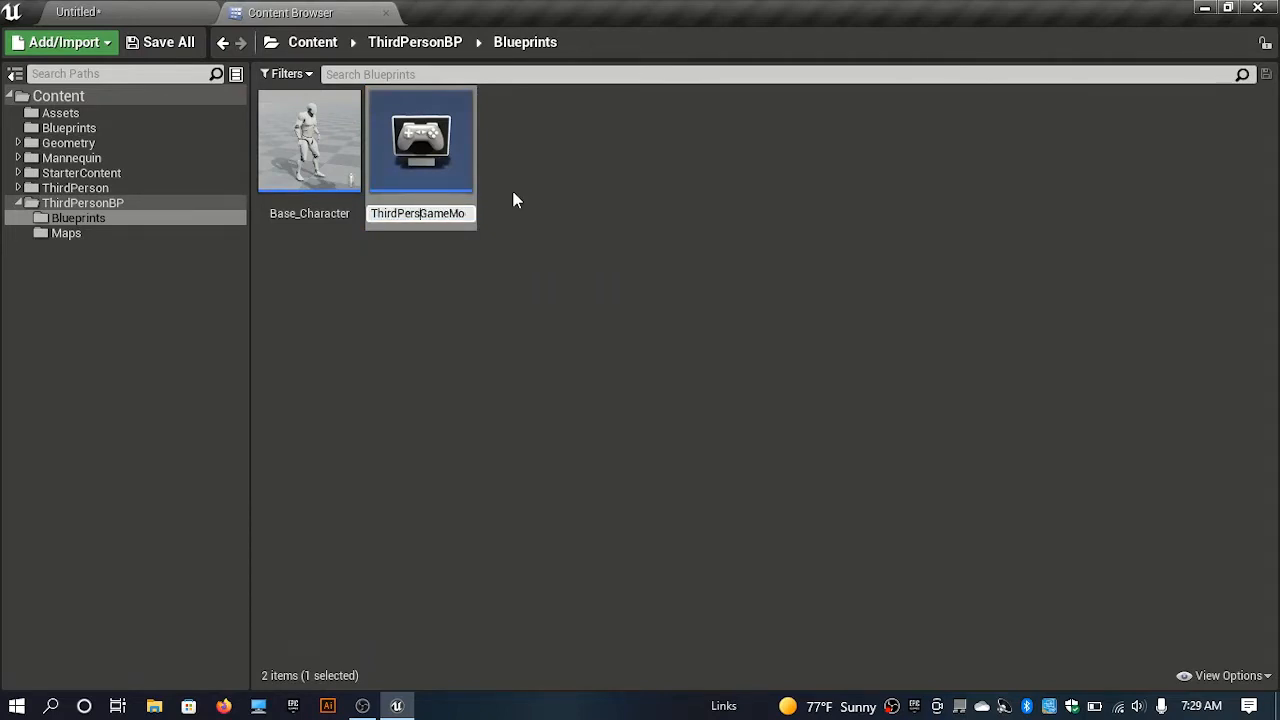
key("BackSpace")
key("BackSpace")
key("BackSpace")
key("BackSpace")
key("BackSpace")
key("BackSpace")
key("BackSpace")
key("BackSpace")
key("BackSpace")
type("main_")
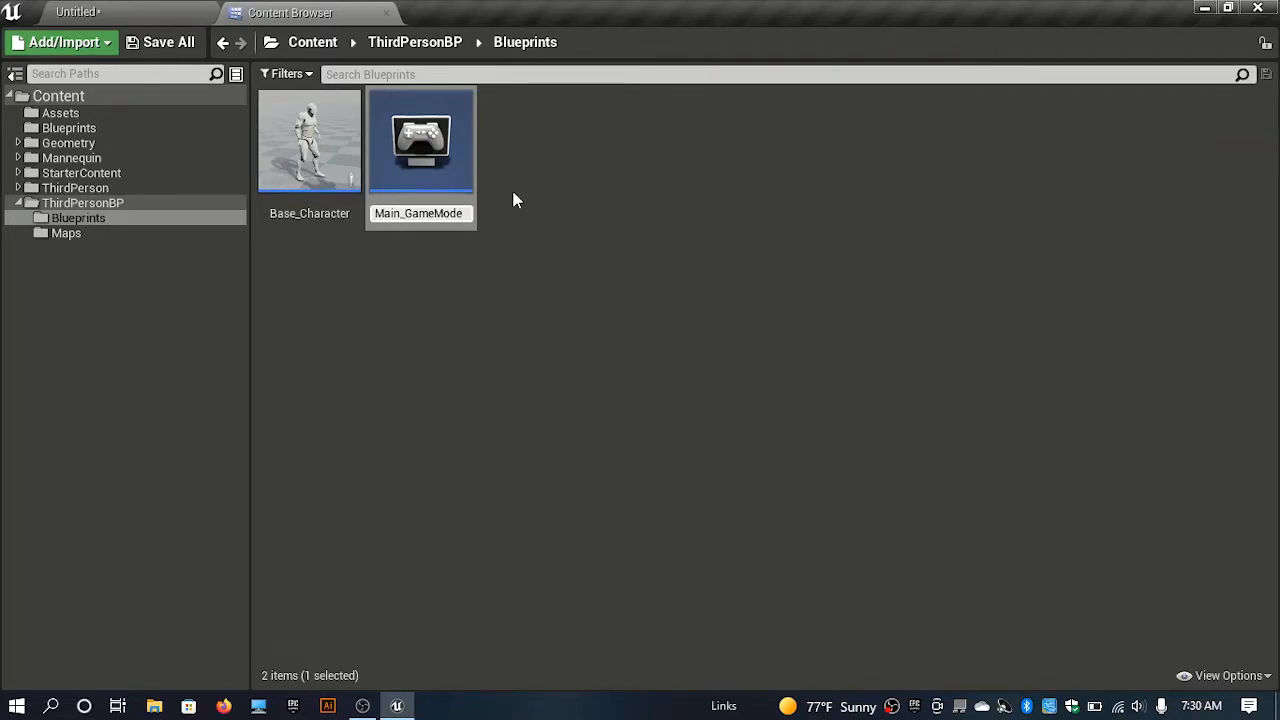
key("Return")
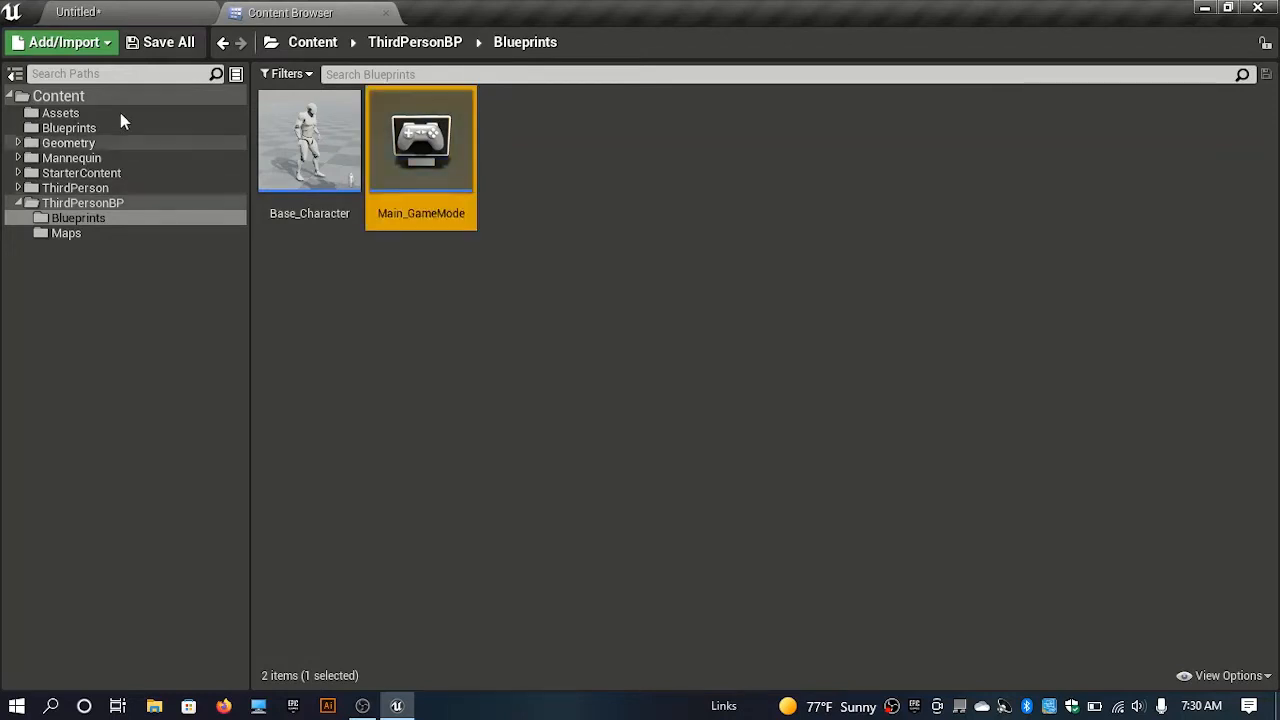
- Create a folder named Character inside the Blueprints folder directly under Content
left_click(117, 127)
right_click(436, 140)
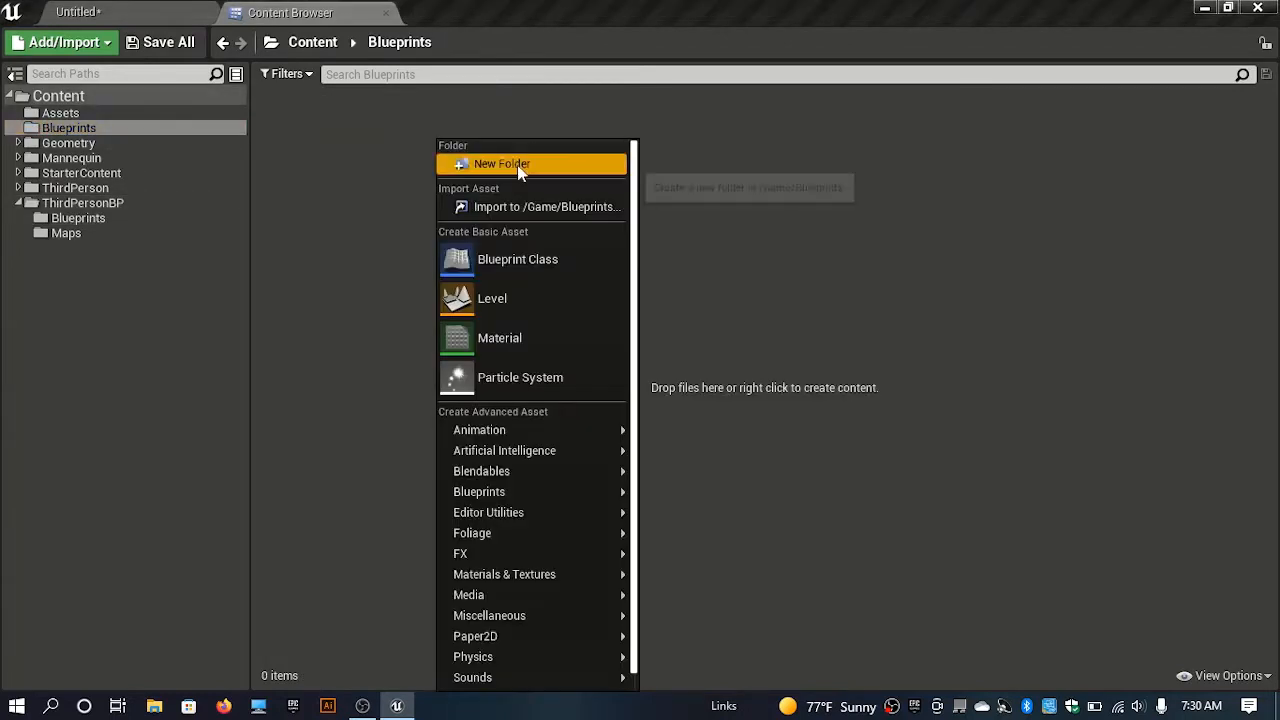
left_click(517, 164)
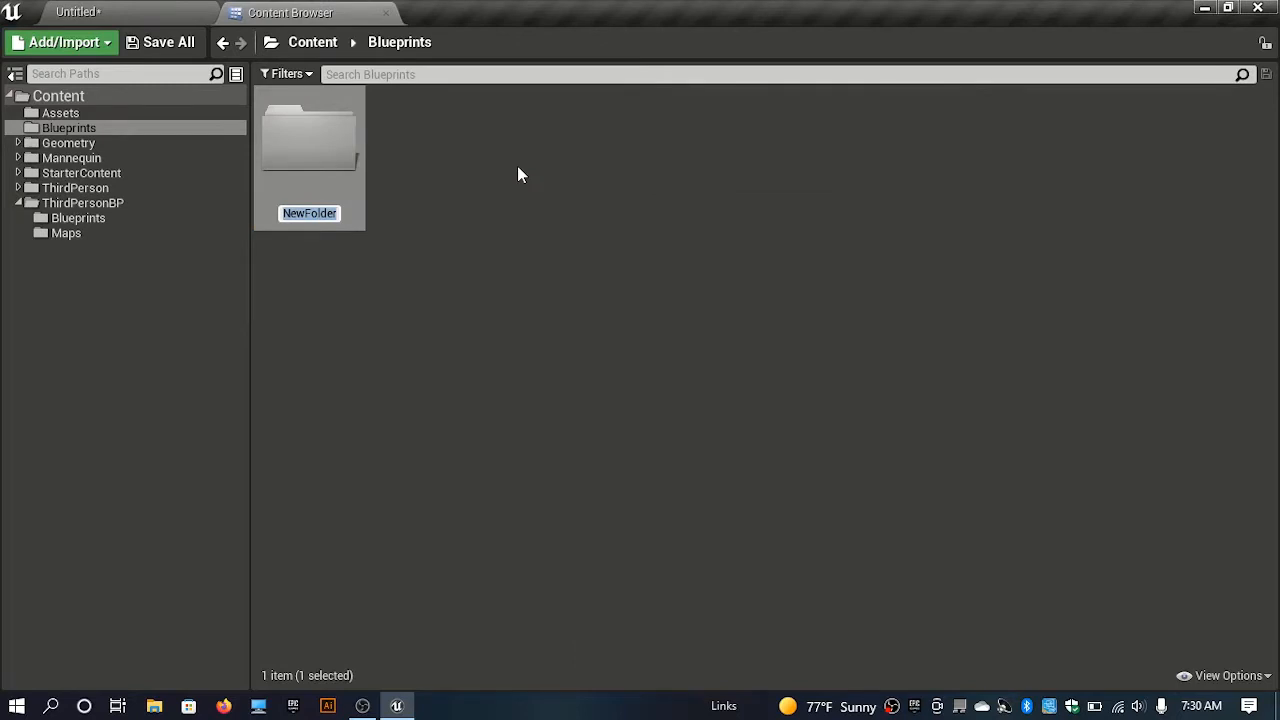
type("Charac")
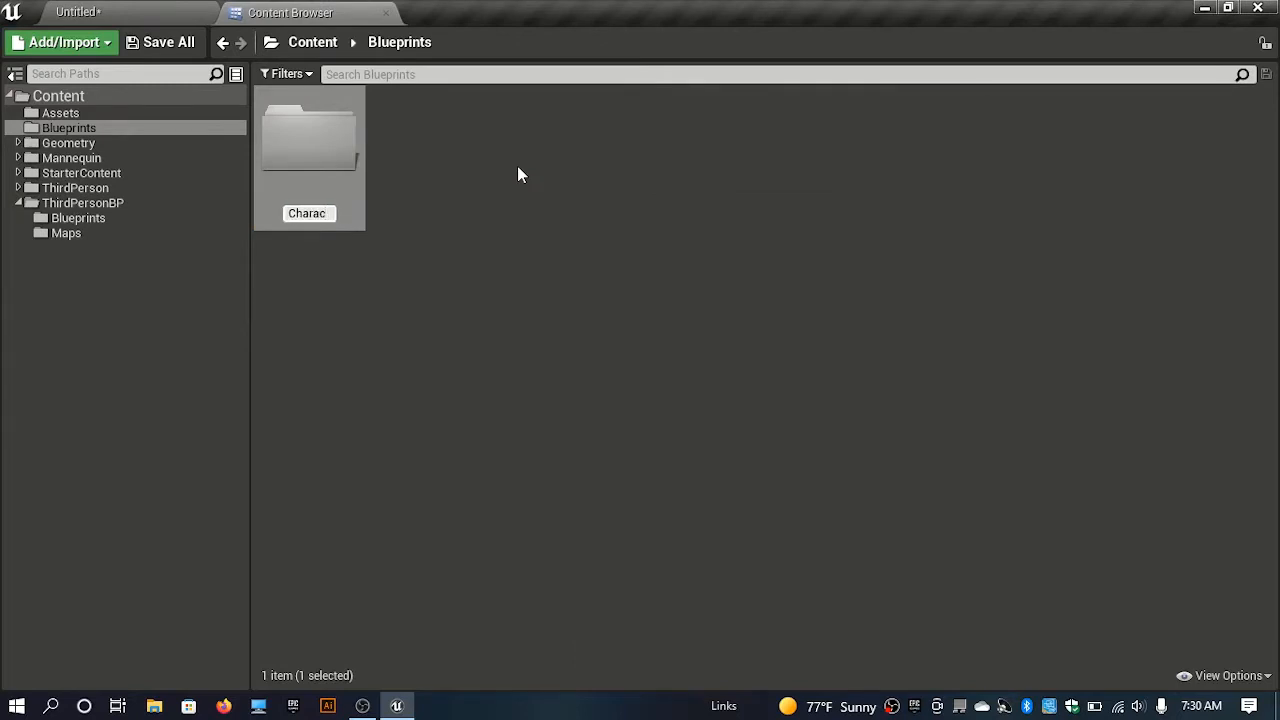
type("ter")
key("Return")
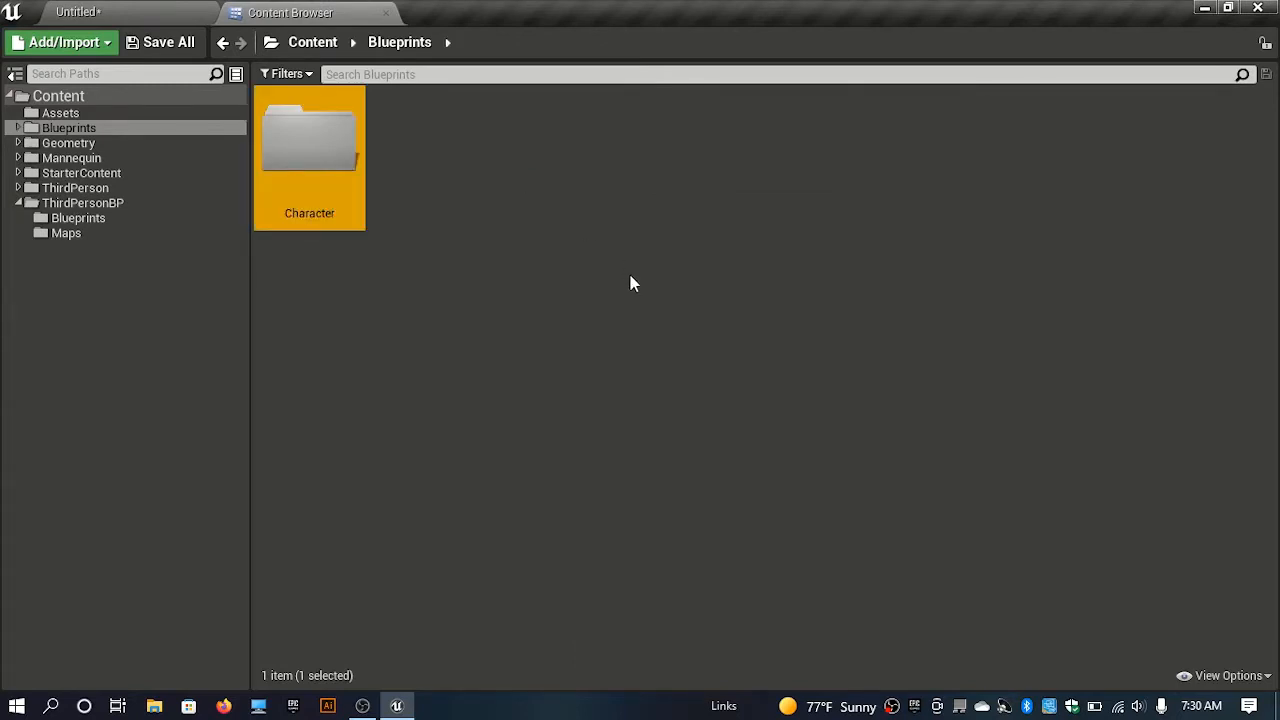
- Rename the Character folder in Content/Blueprints as Characters
left_click(326, 213)
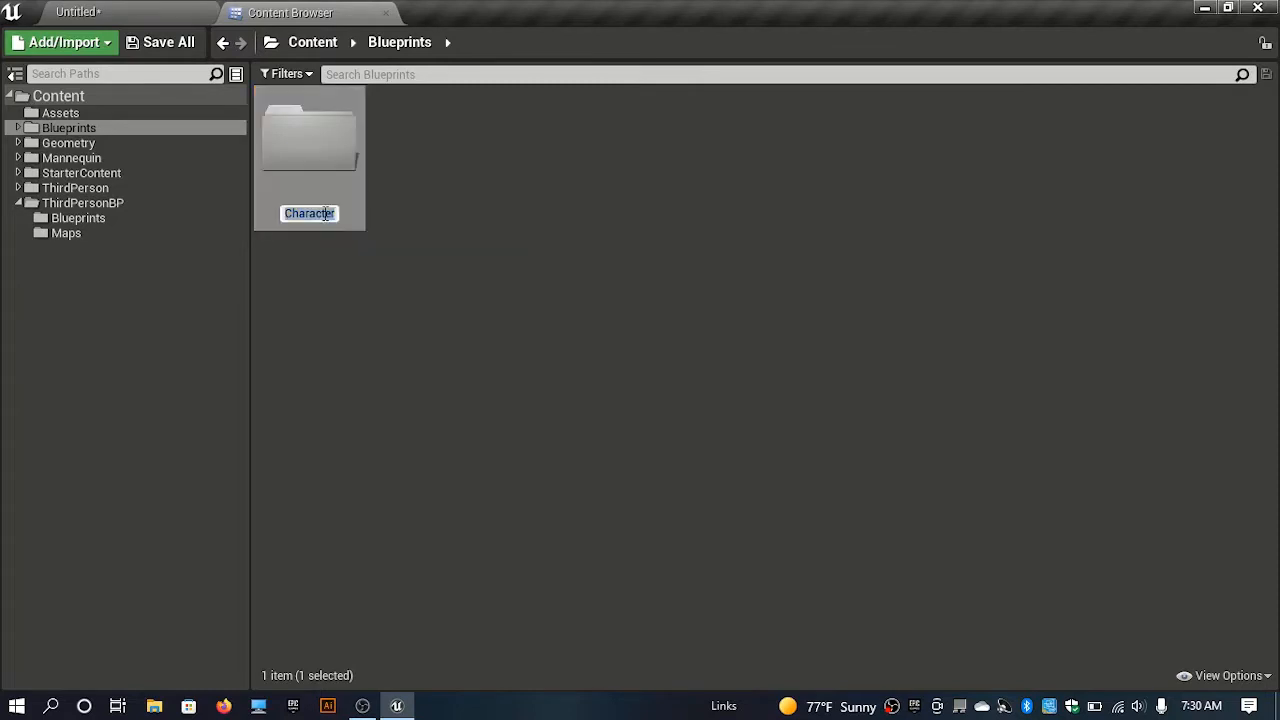
key("Right")
type("s")
key("Return")
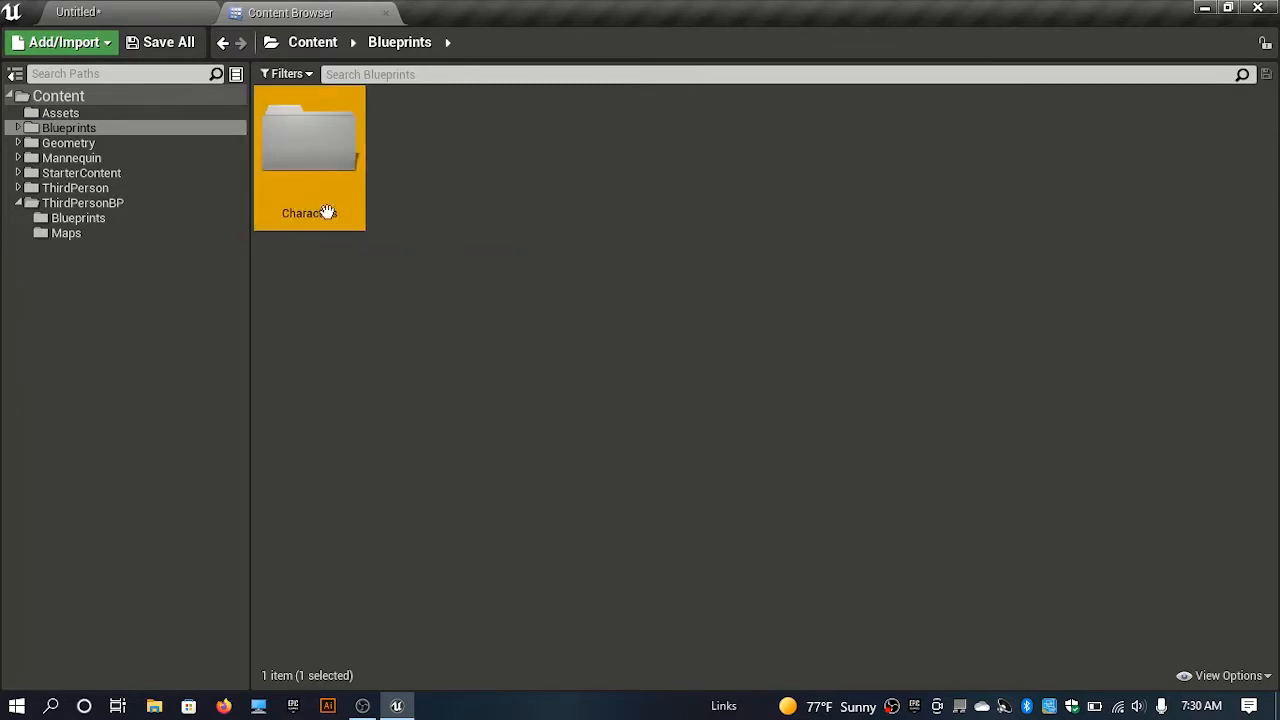
- Create a folder named Animation in Content/Blueprints, beside the Characters folder
right_click(754, 353)
left_click(845, 163)
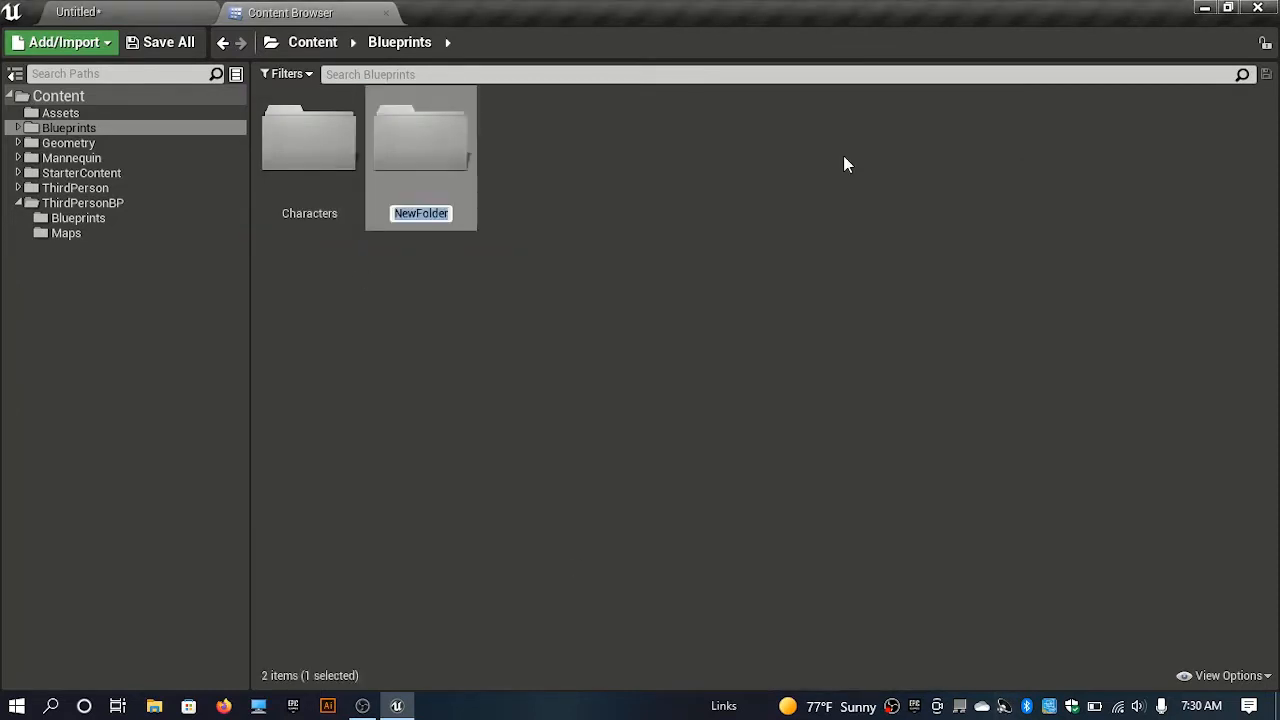
type("Animation")
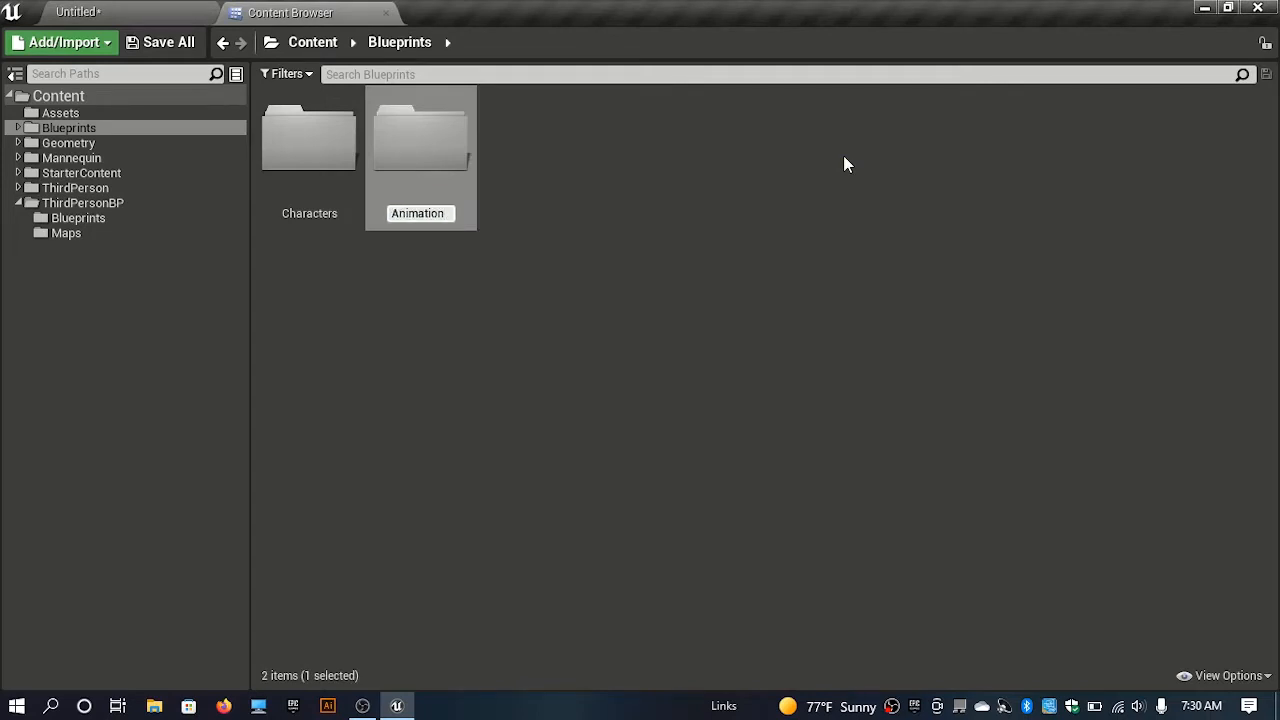
key("Return")
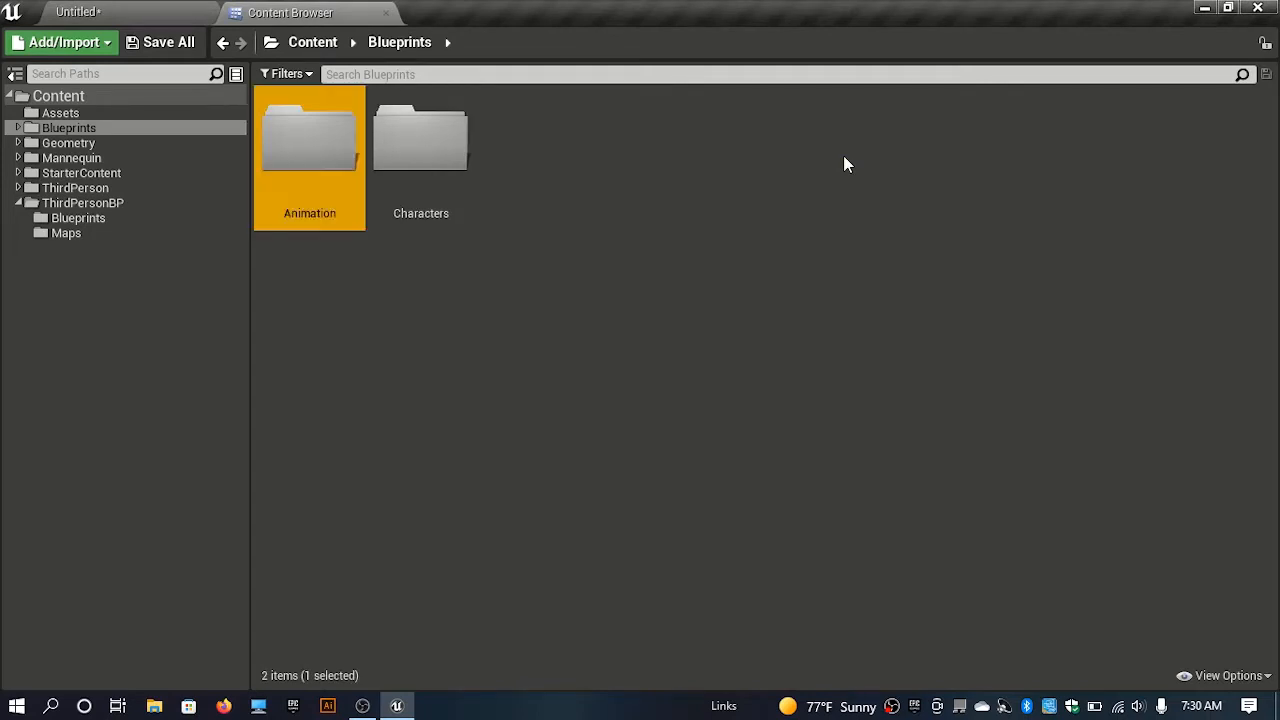
- Create a folder named Materials in Content/Blueprints
right_click(828, 167)
left_click(921, 163)
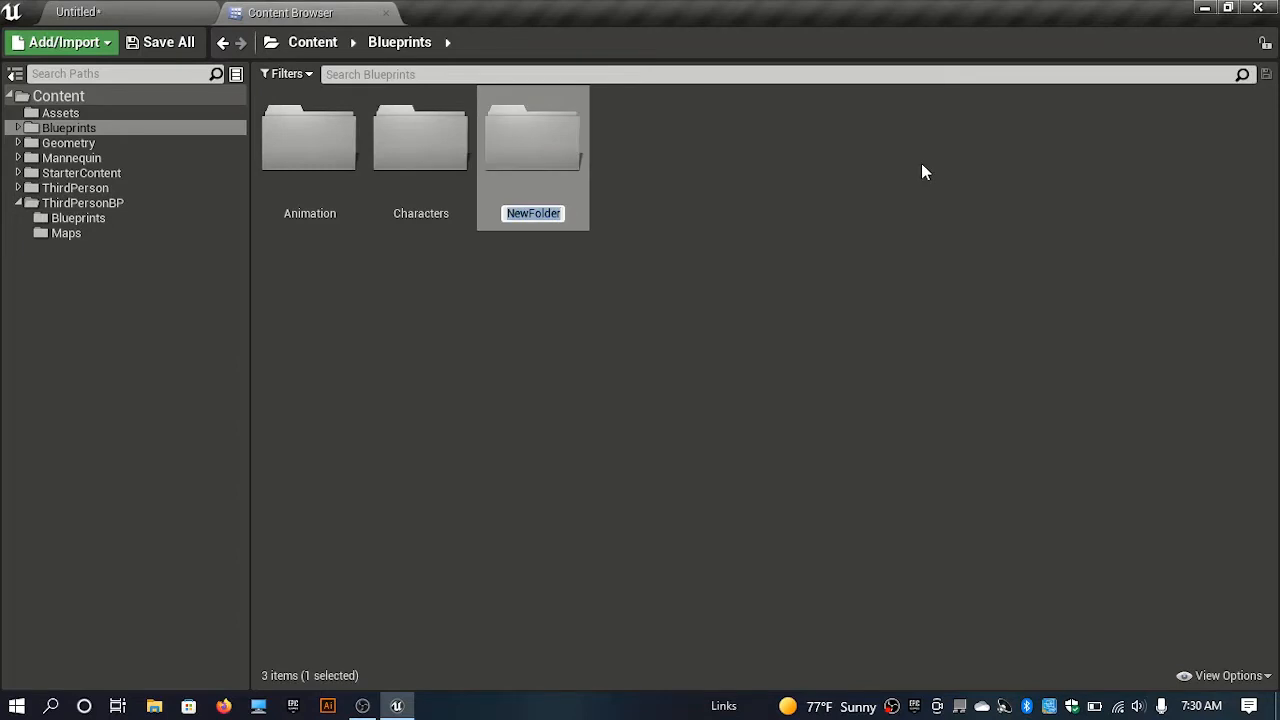
type("Materials")
key("Return")
- Create a folder named Master inside the Blueprints/Animation folder
left_click(417, 180)
double_click(417, 180)
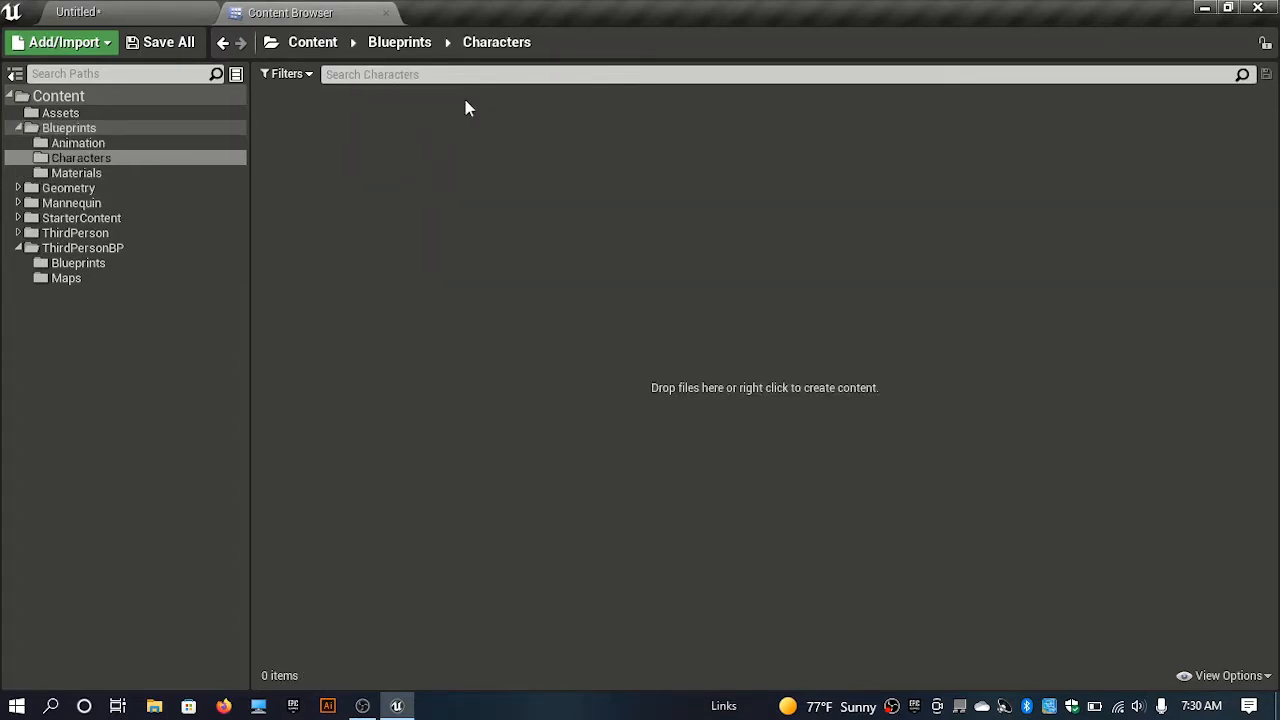
left_click(405, 44)
double_click(351, 174)
right_click(354, 142)
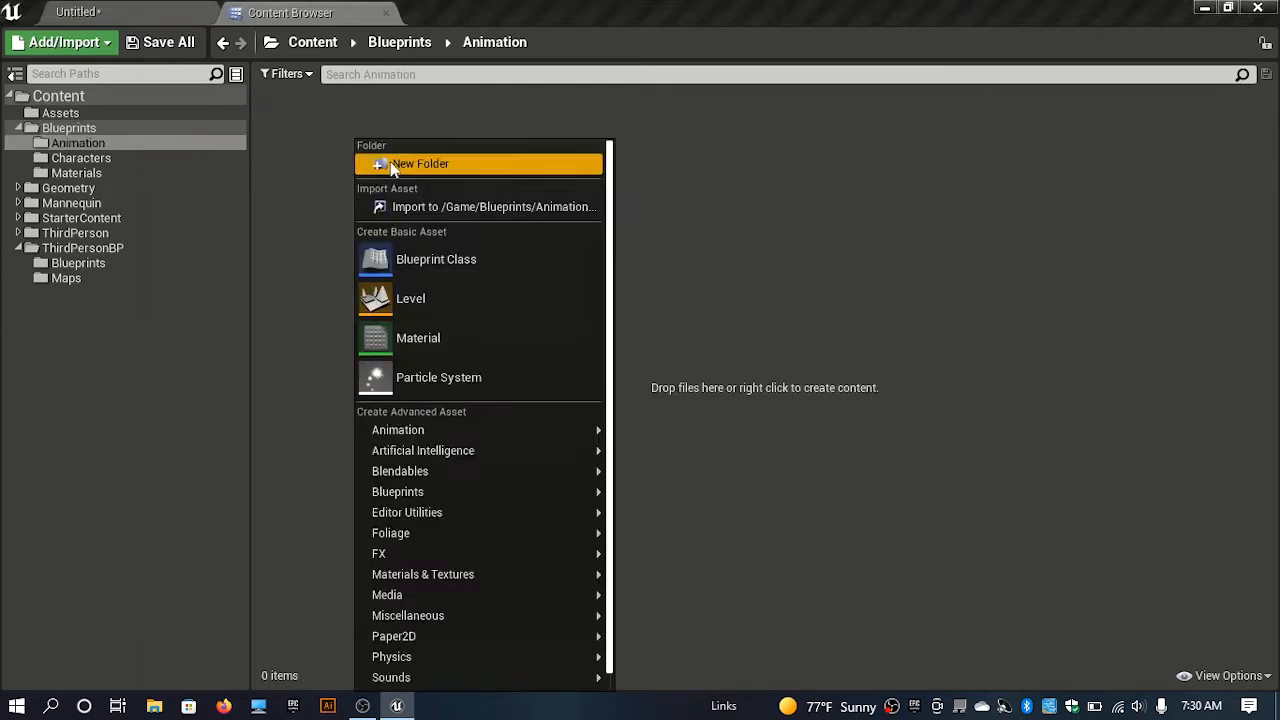
left_click(415, 170)
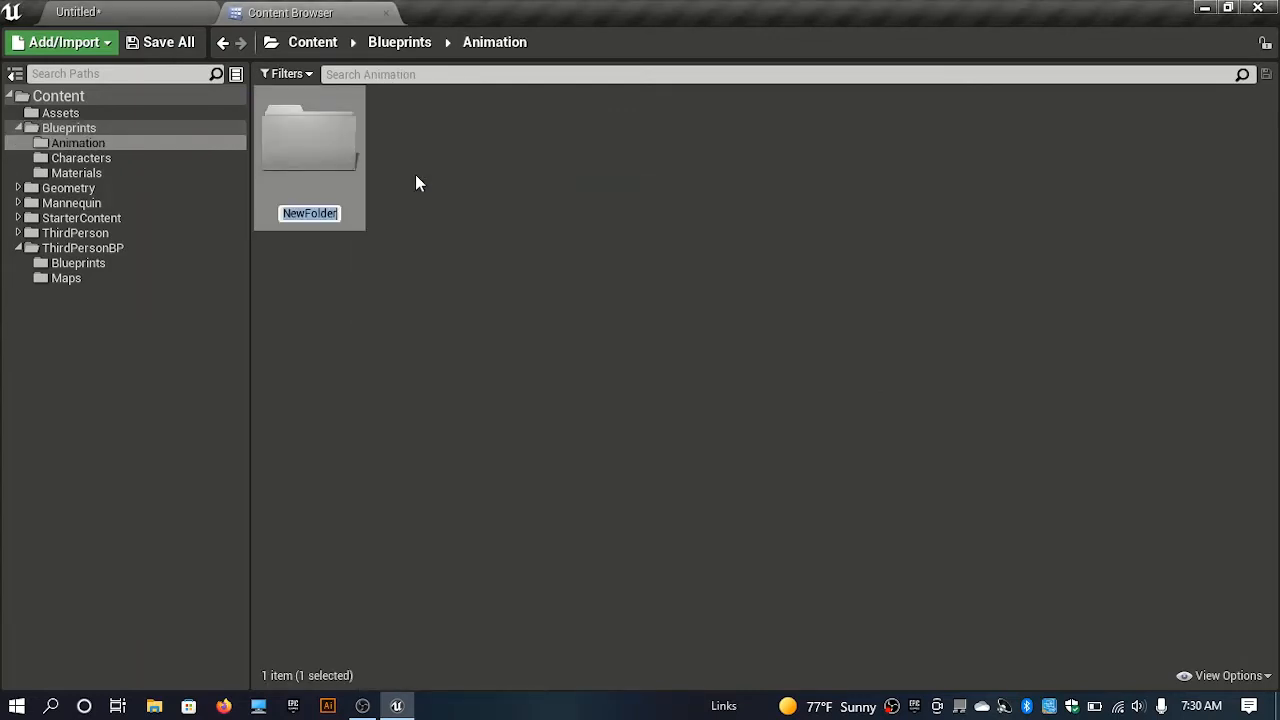
type("Master")
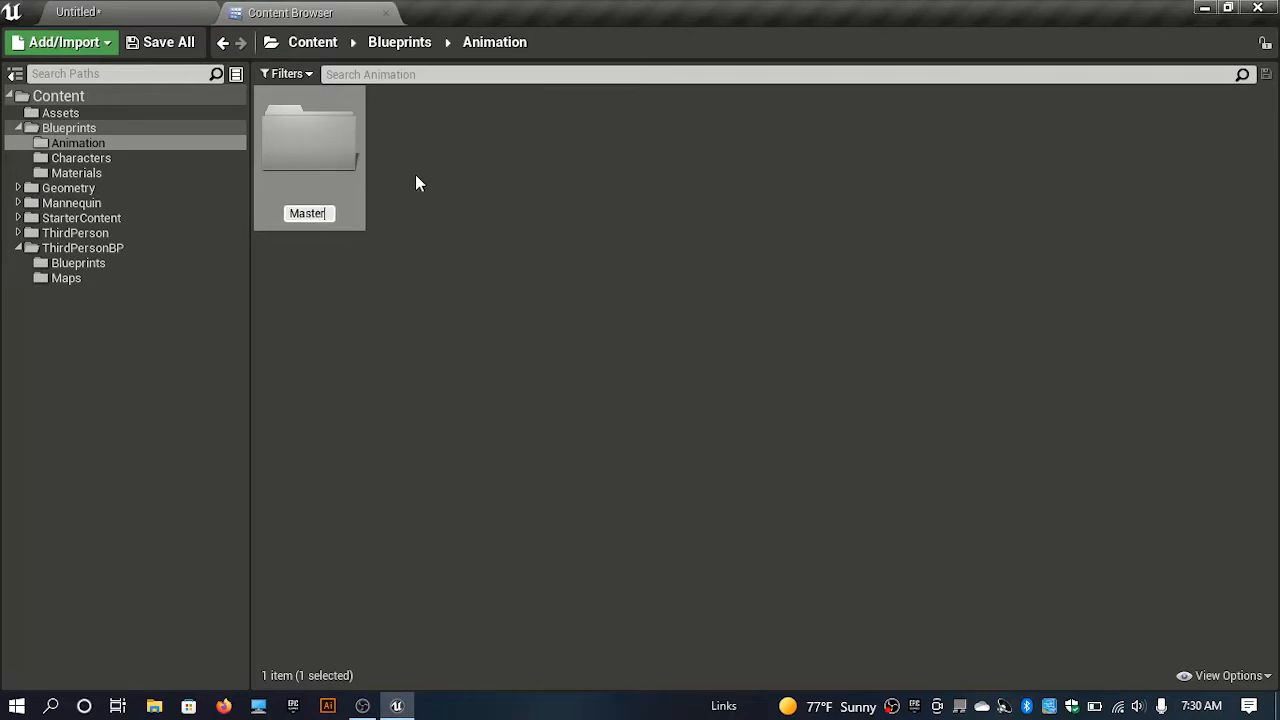
key("Return")
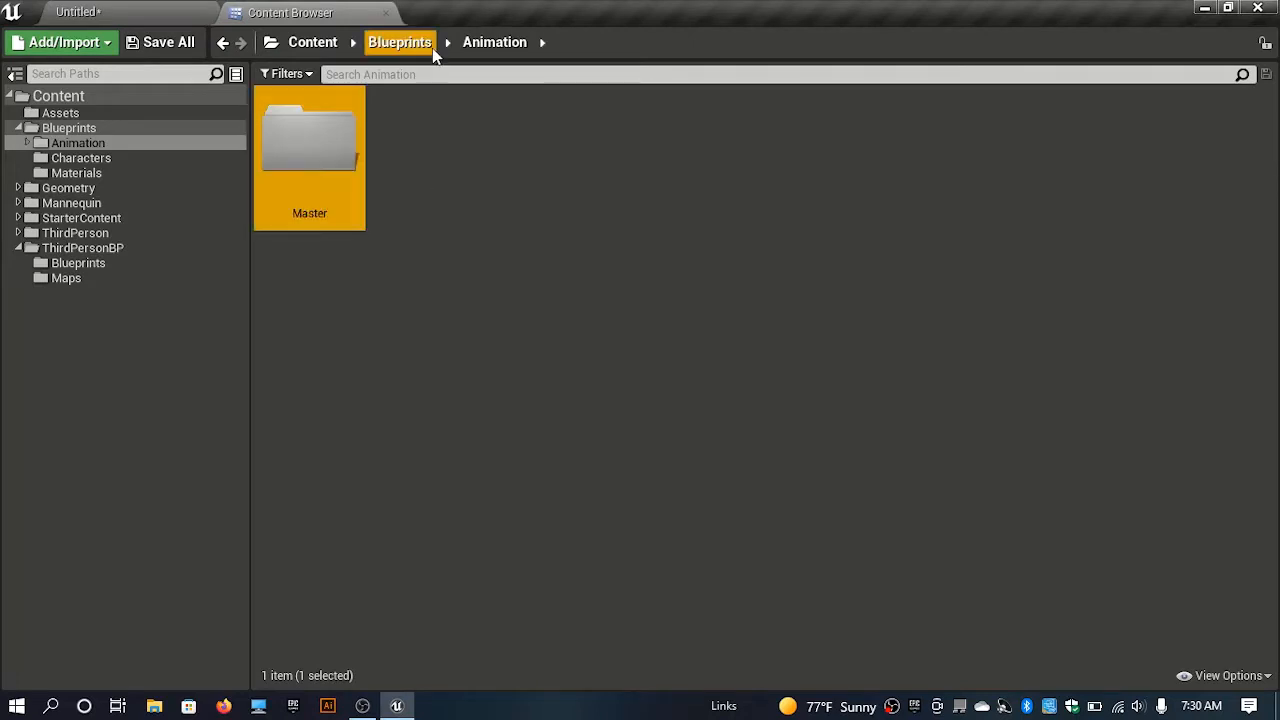
- Rename the Master folder inside Blueprints/Animation as Blueprints
left_click(313, 214)
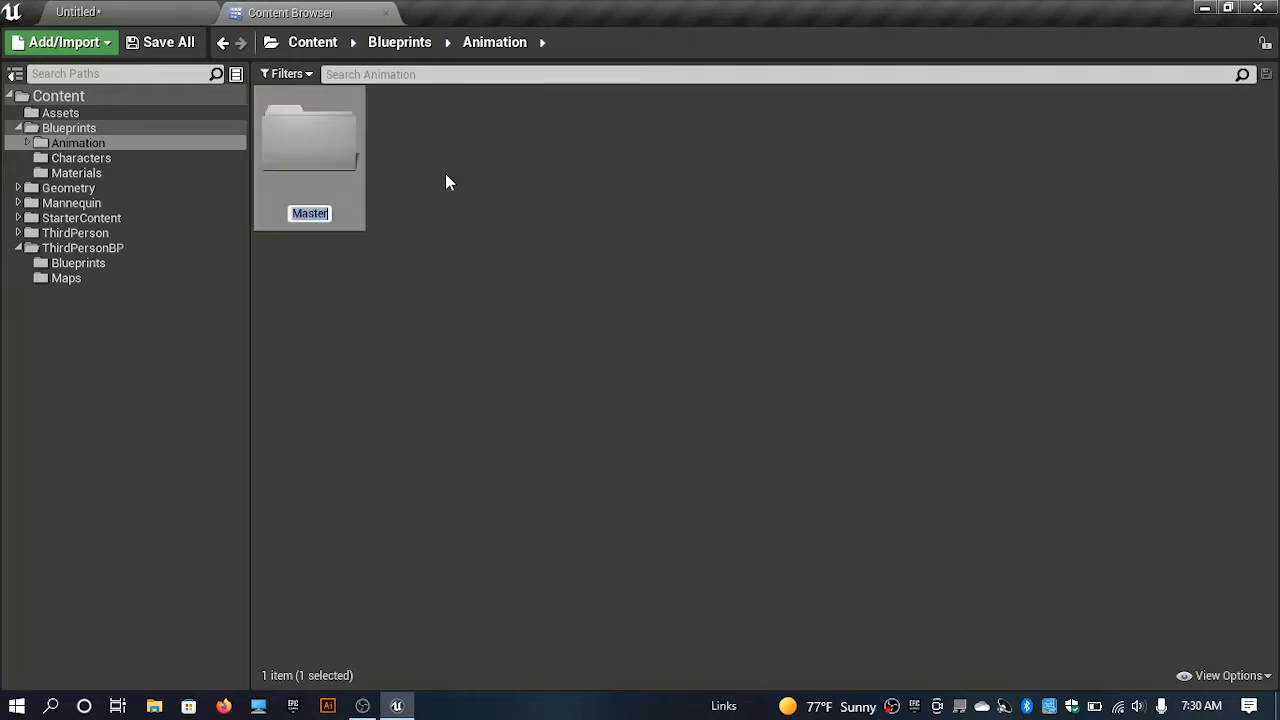
type("Blu")
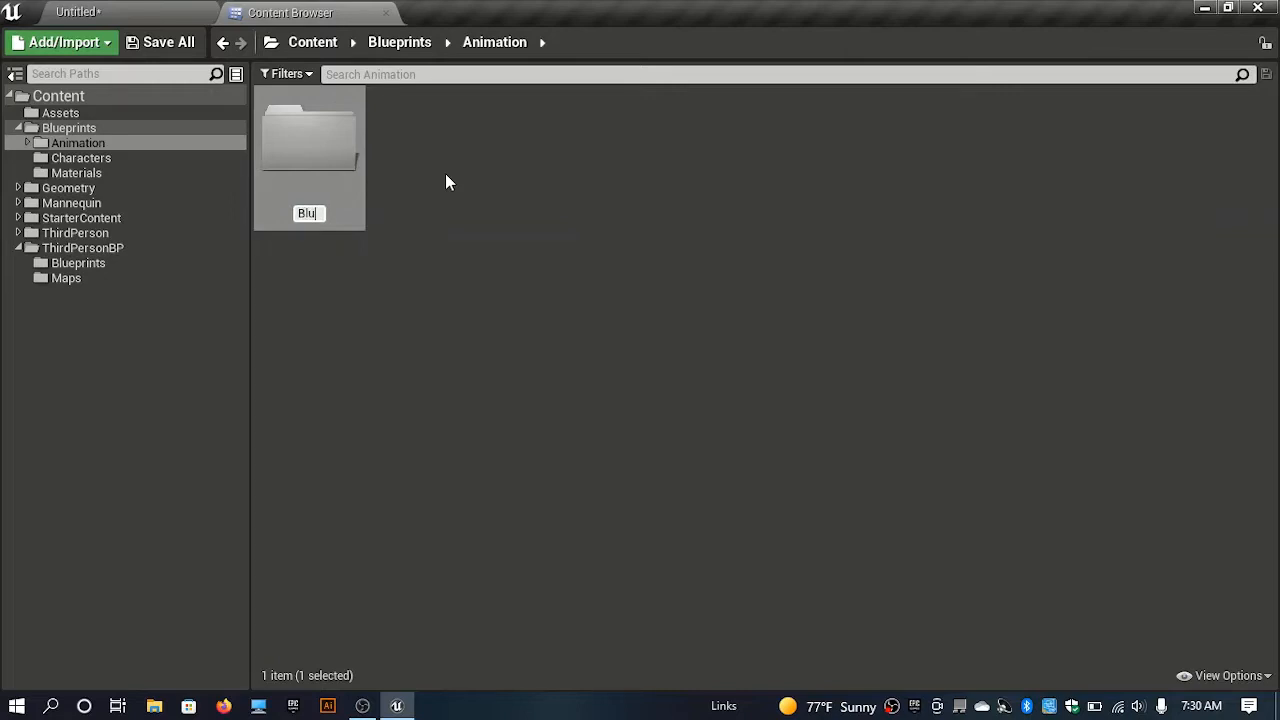
type("eprints")
key("Return")
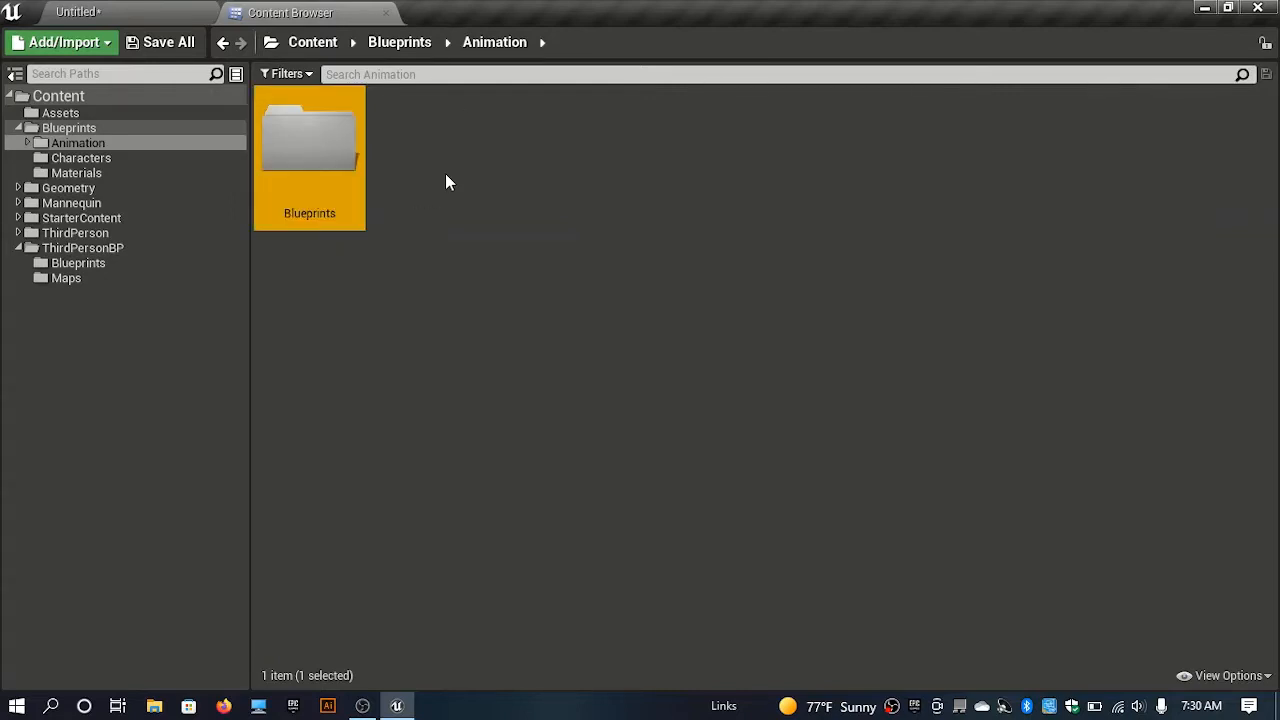
- Create a folder named Blendspaces inside Blueprints/Animation
right_click(449, 172)
left_click(520, 163)
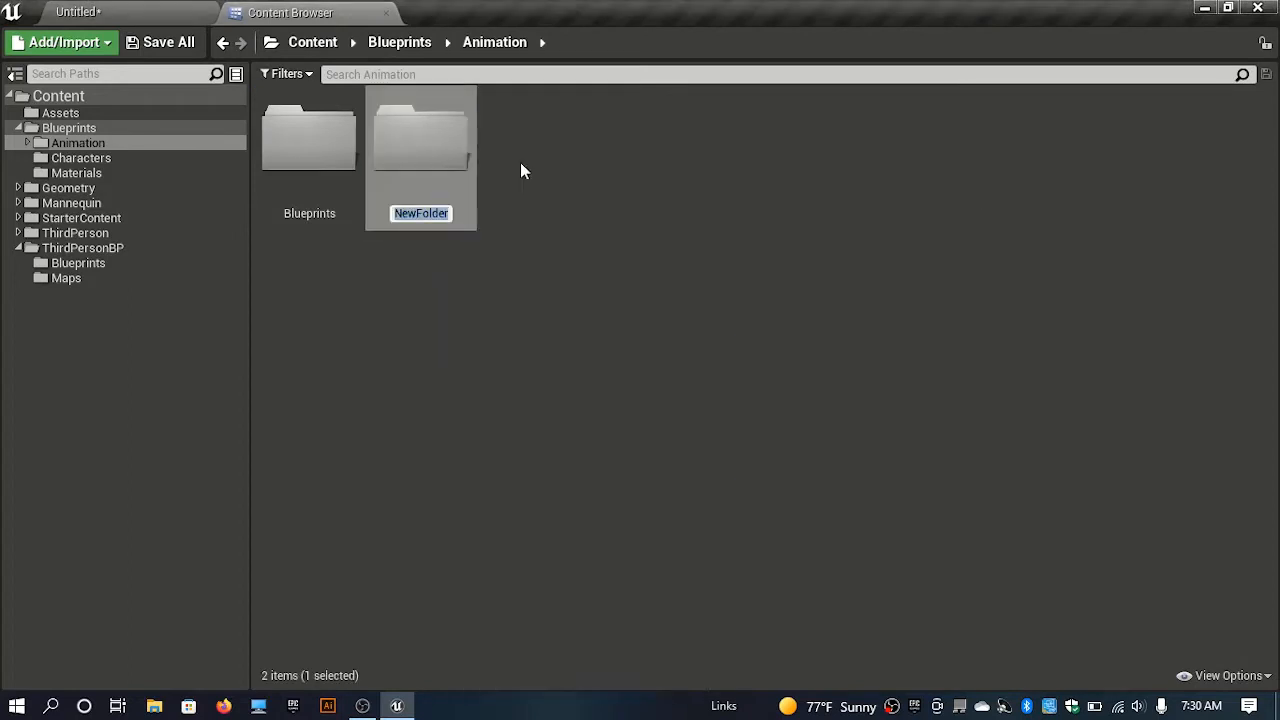
type("Blend")
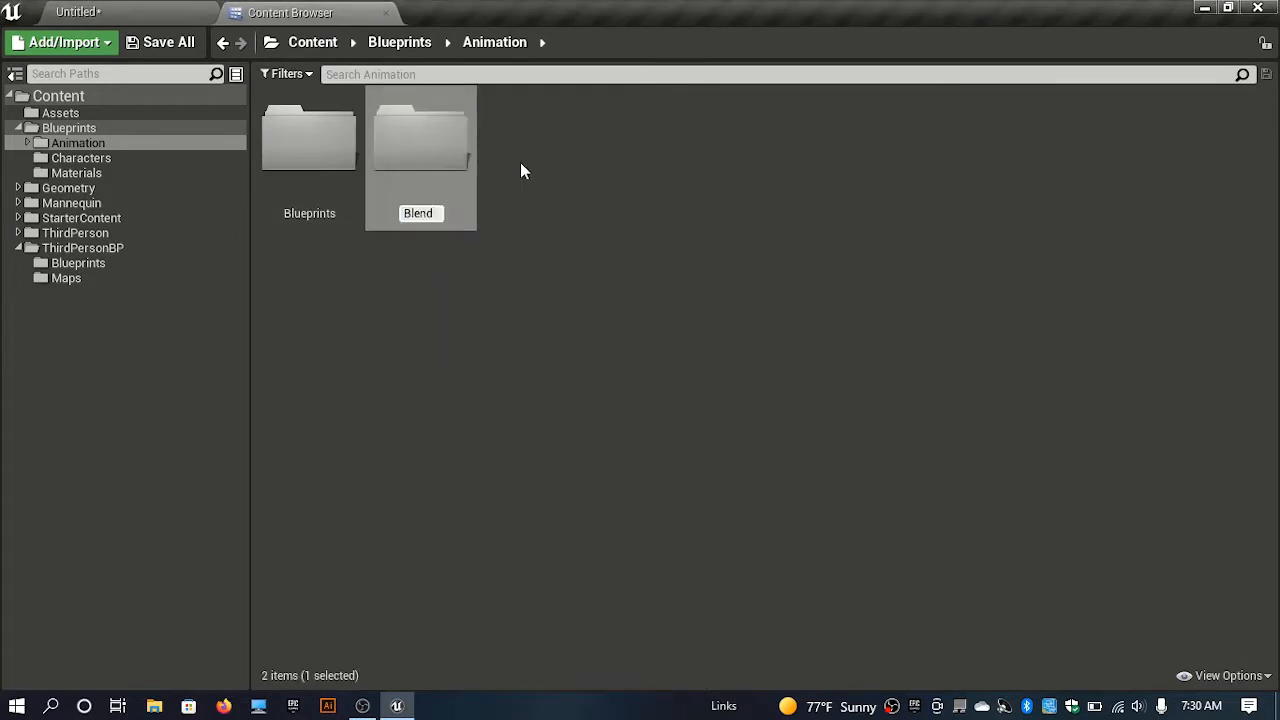
type("sspaces")
key("Return")
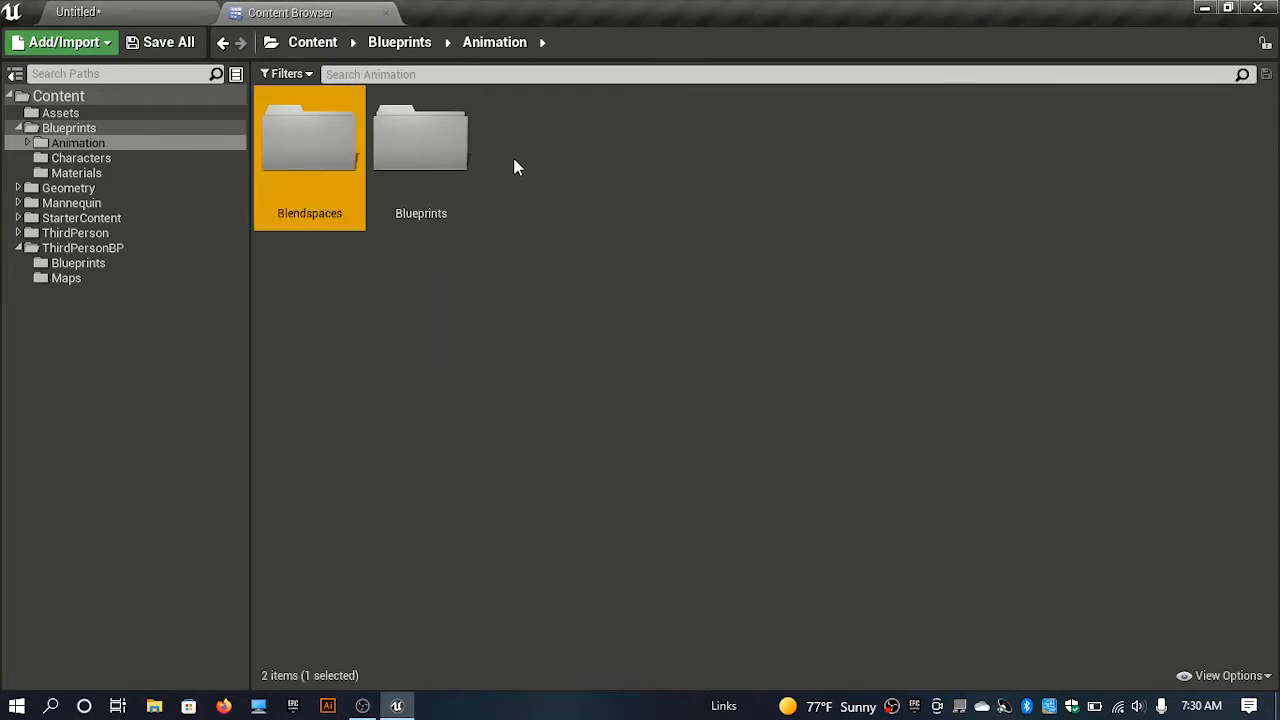
- Create a folder named Master inside the Blueprints/Materials folder
left_click(422, 46)
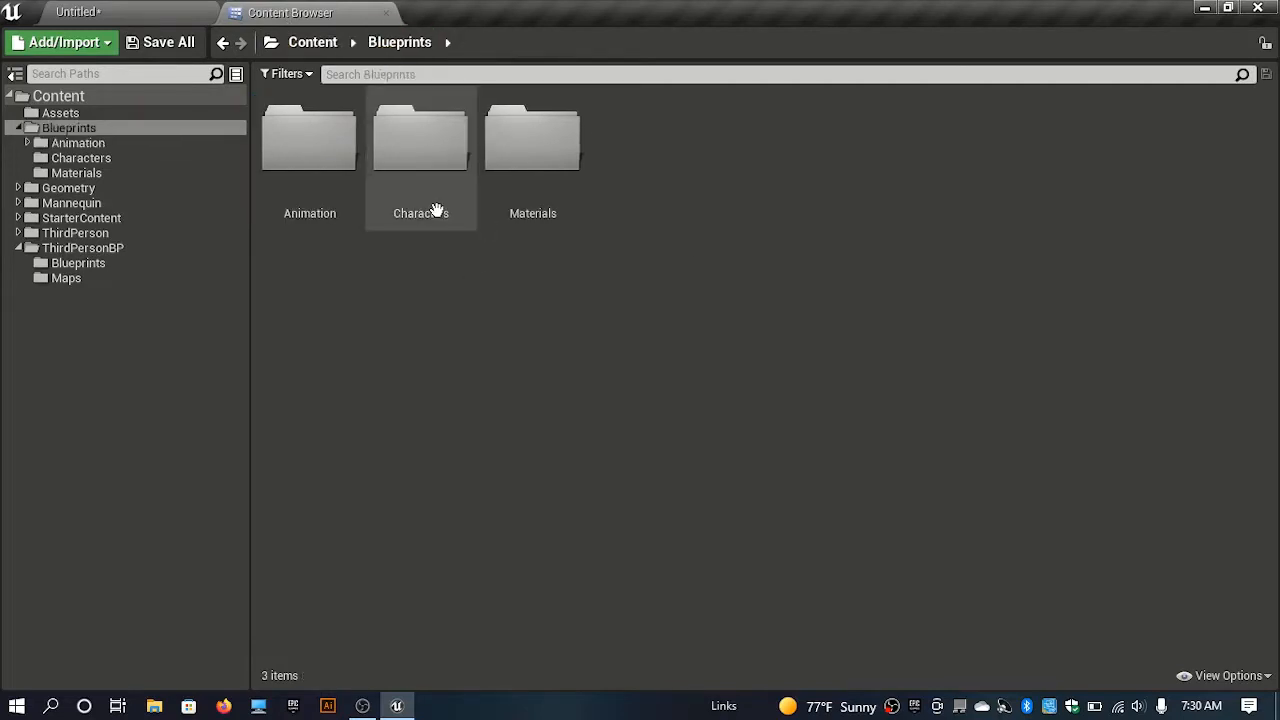
double_click(537, 194)
right_click(481, 139)
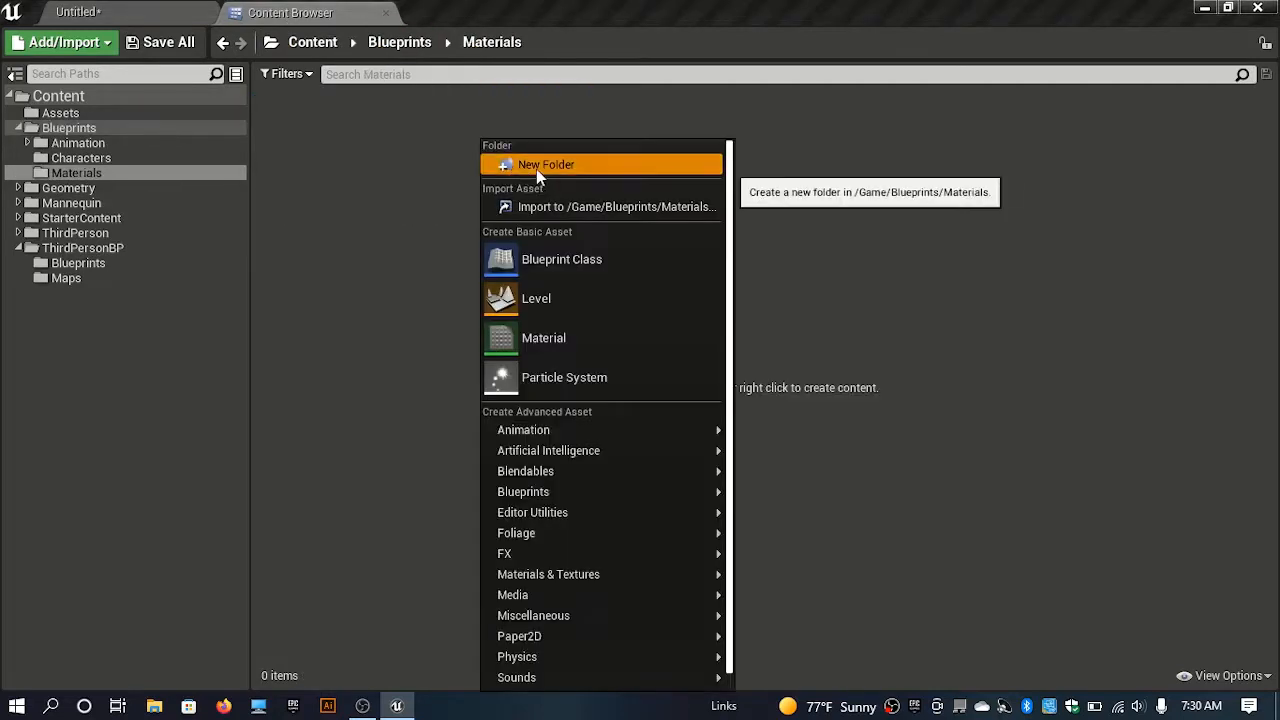
left_click(536, 168)
type("Master")
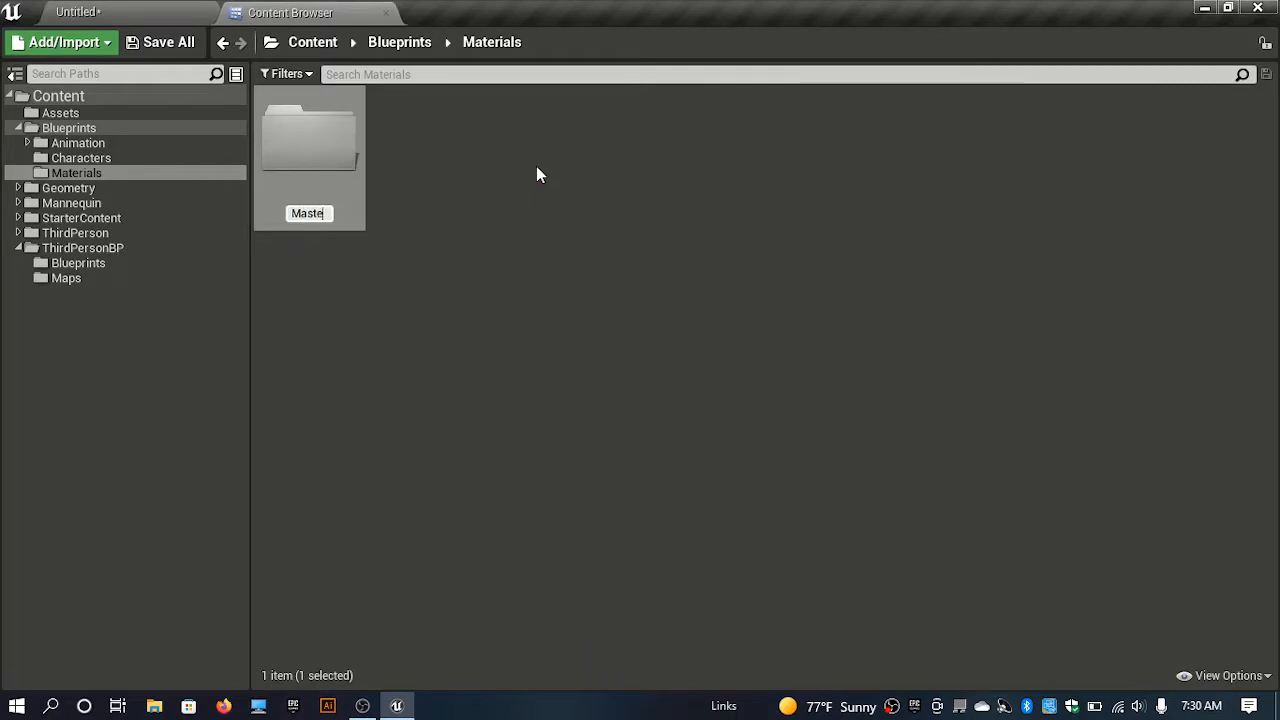
key("Return")
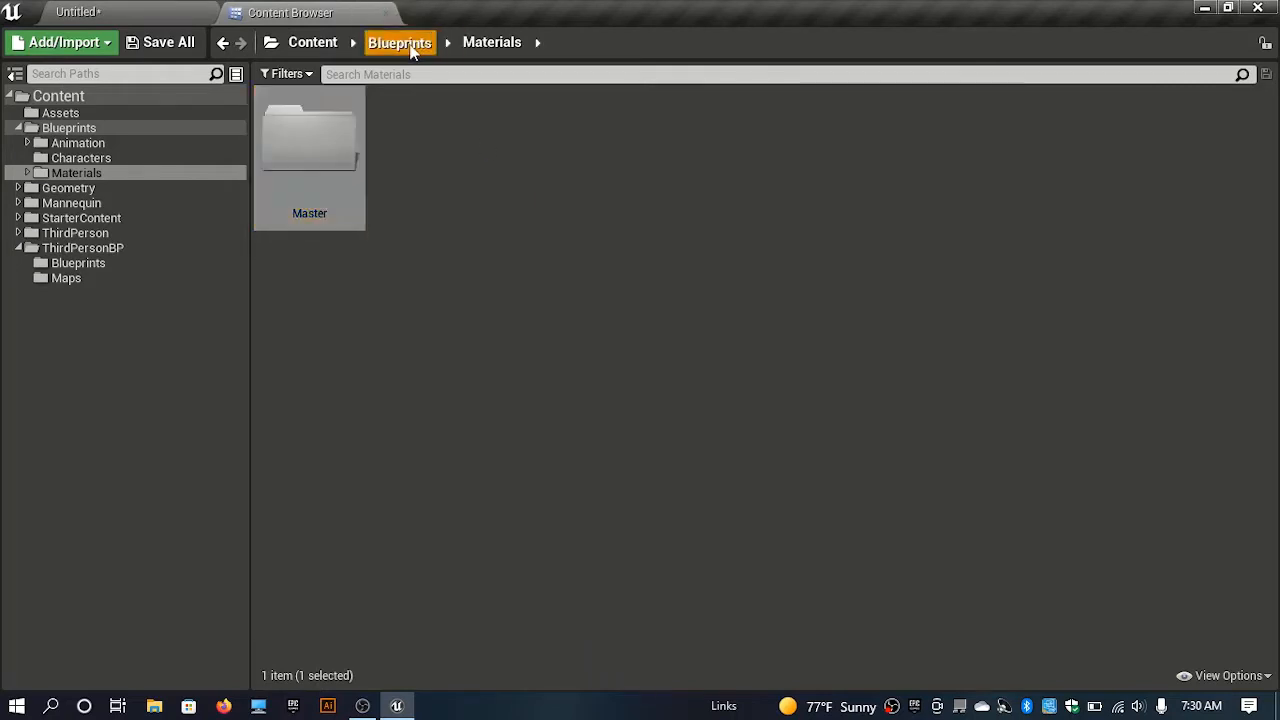
- Move the Base_Character and Main_GameMode blueprints from ThirdPersonBP/Blueprints into the Content/Blueprints/Characters folder
left_click(400, 42)
double_click(446, 206)
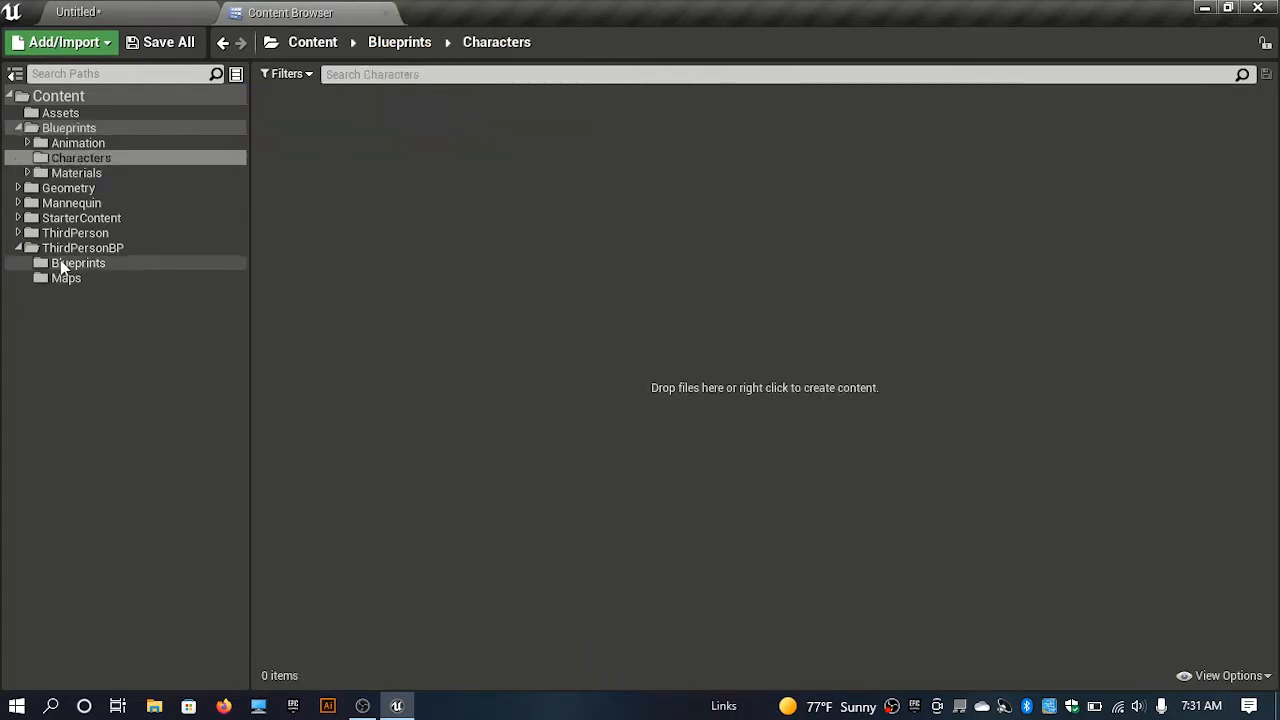
left_click(84, 266)
left_click(425, 175)
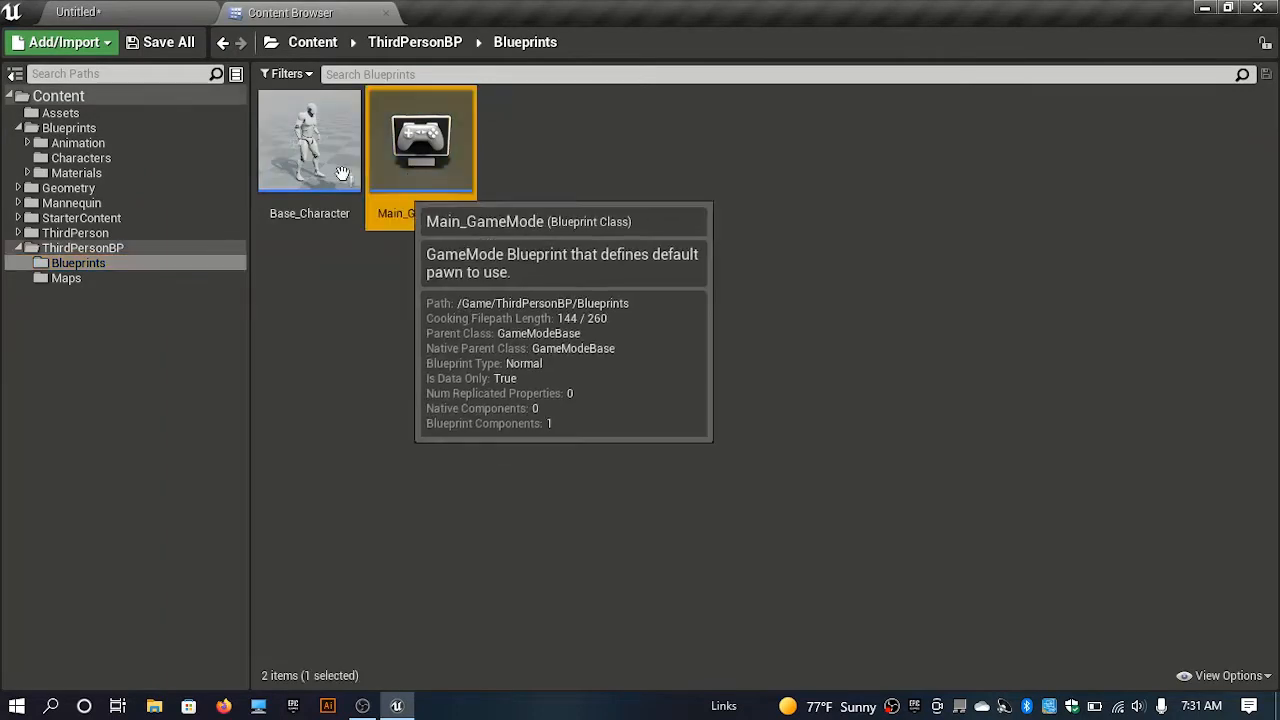
left_click(313, 157, "ctrl")
left_click_drag(313, 157, 106, 162)
left_click(150, 186)
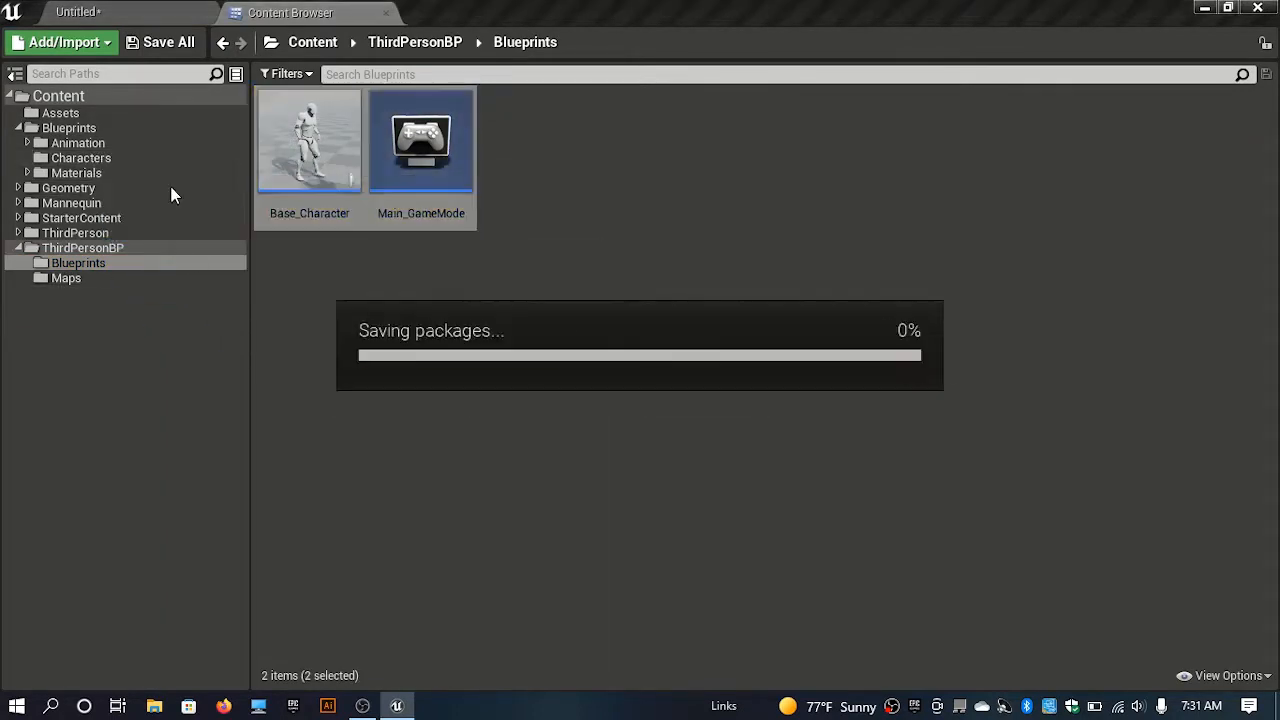
- Set the level's GameMode Override to Main_GameMode in the world settings and expand the selected game mode's classes
left_click(78, 11)
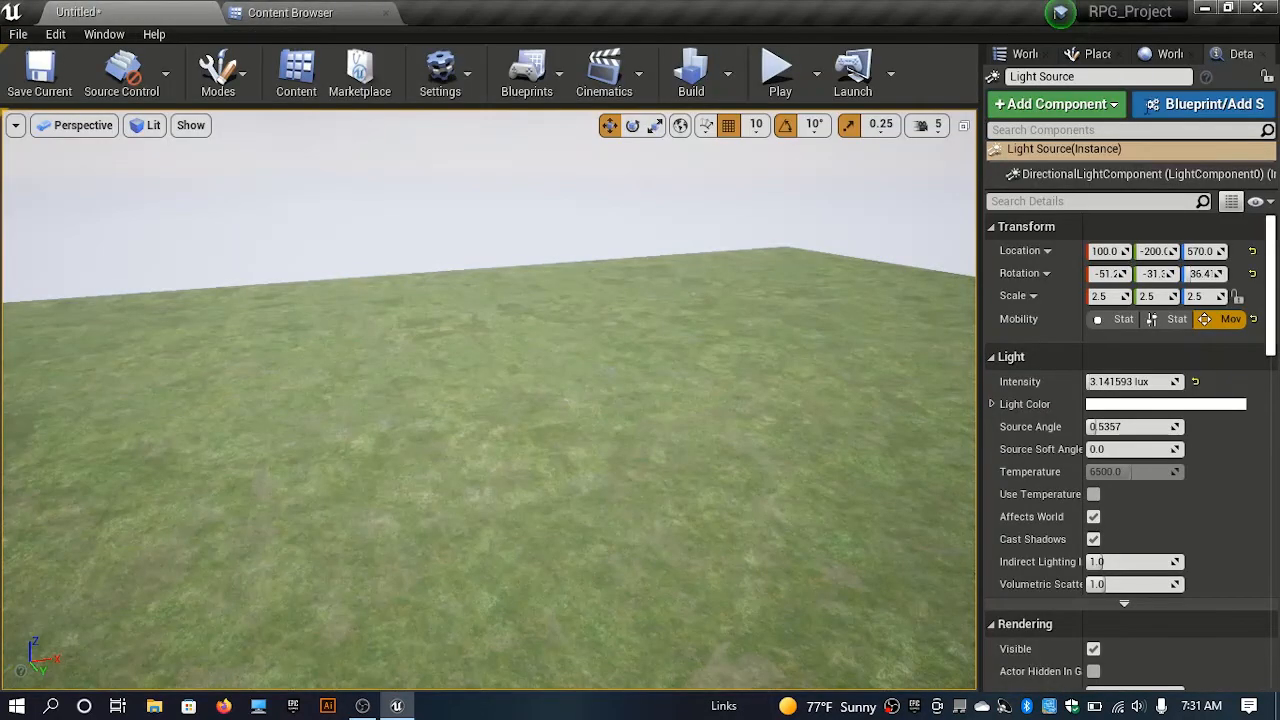
left_click(1164, 58)
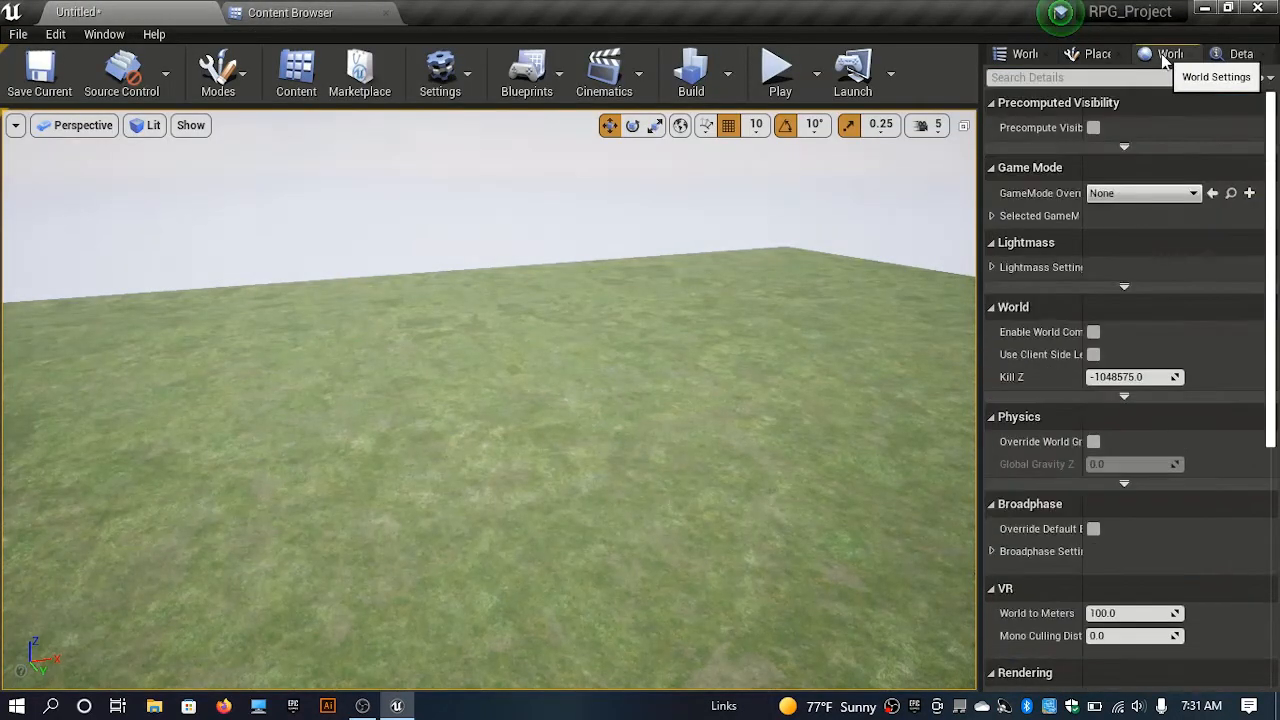
left_click(1150, 193)
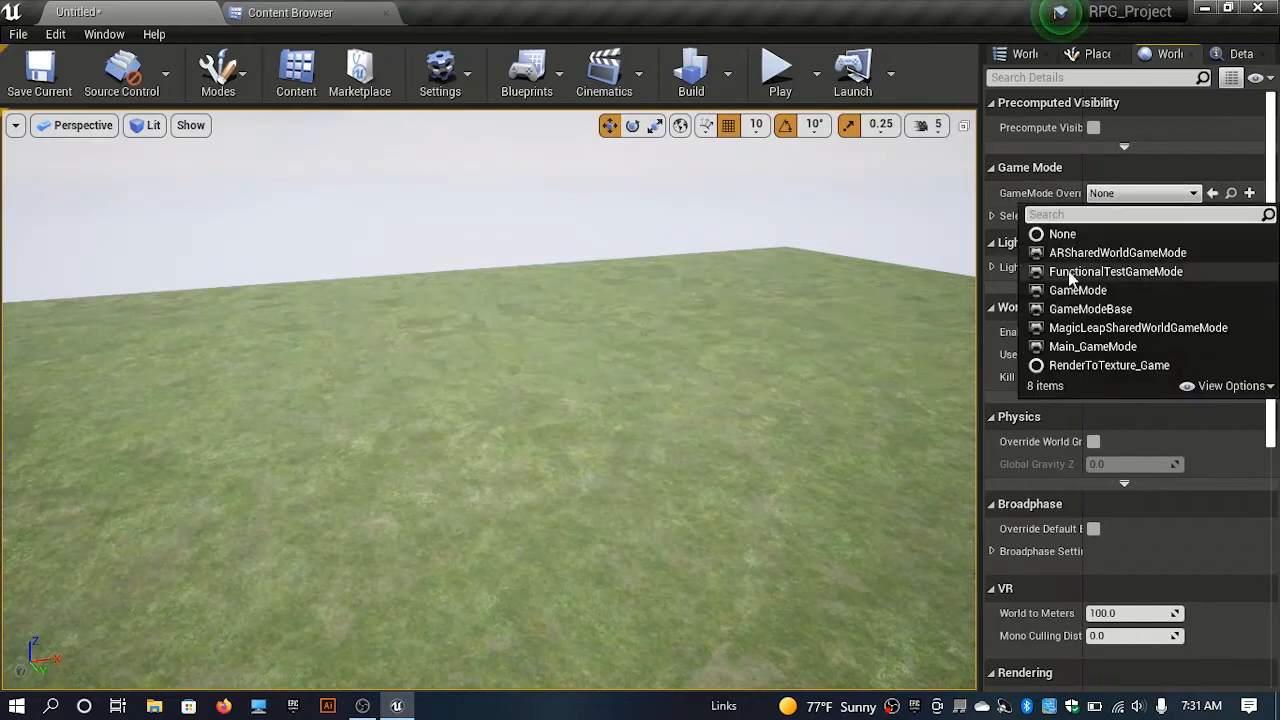
left_click(1075, 346)
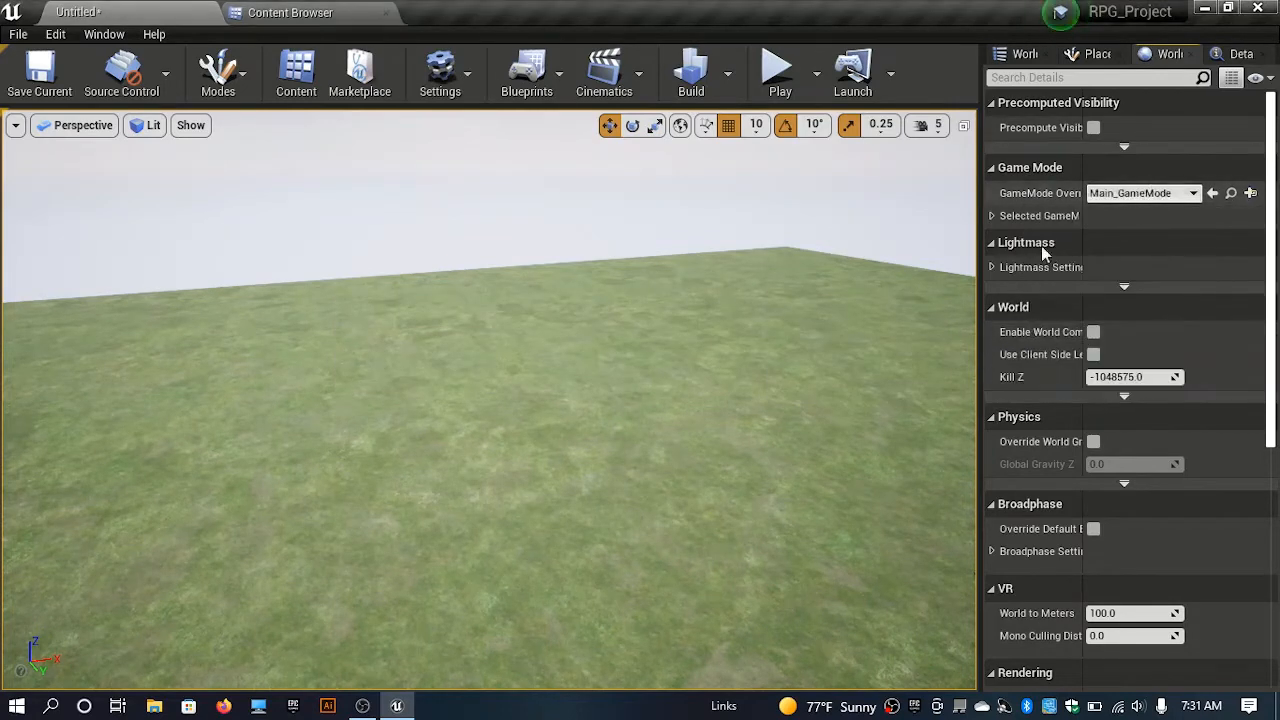
left_click(992, 216)
- Play-test the grass level by running the character in several directions and jumping, and stop the play session
right_click_drag(700, 350, 880, 450)
right_click_drag(700, 300, 827, 280)
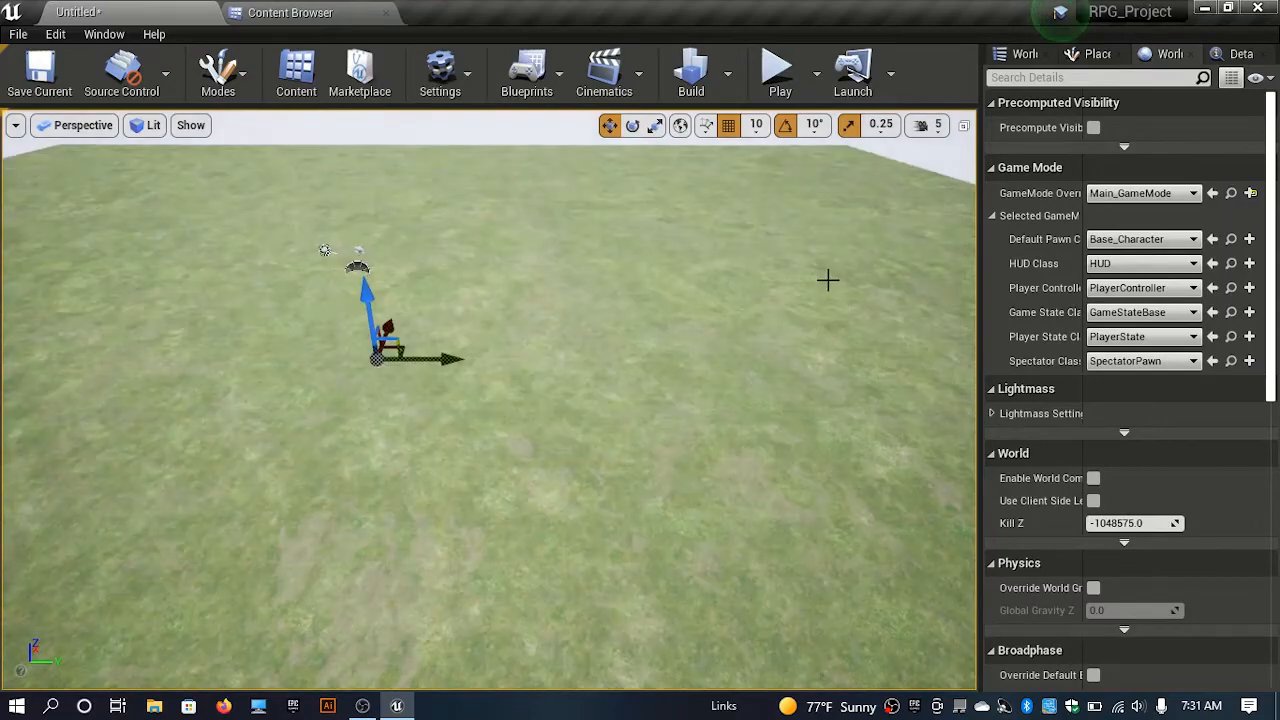
key("alt+p")
key("w")
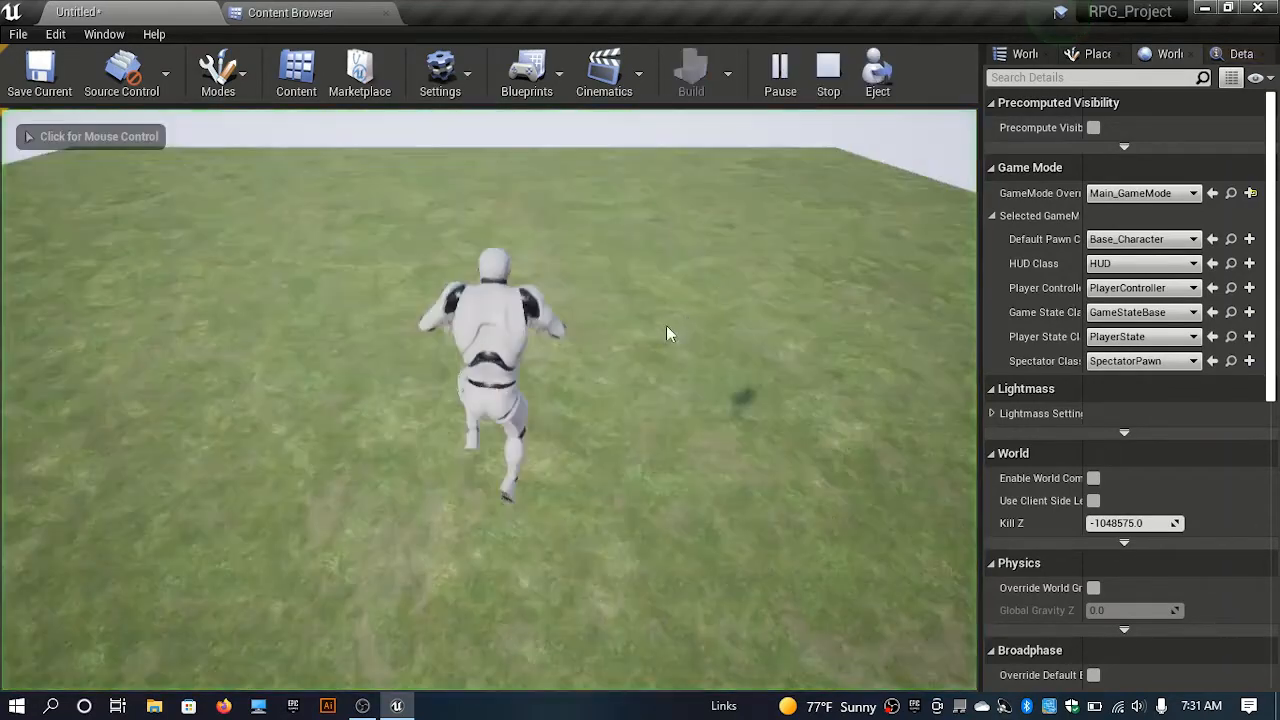
key("w")
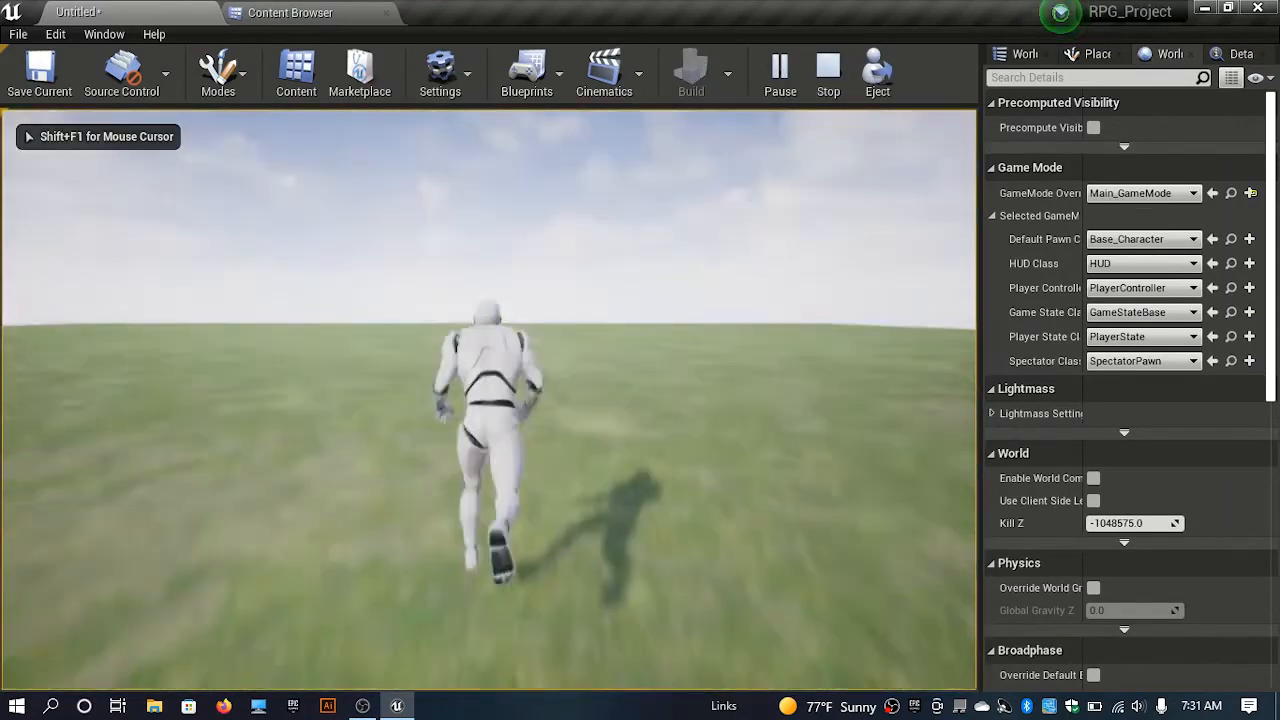
key("space")
key("d")
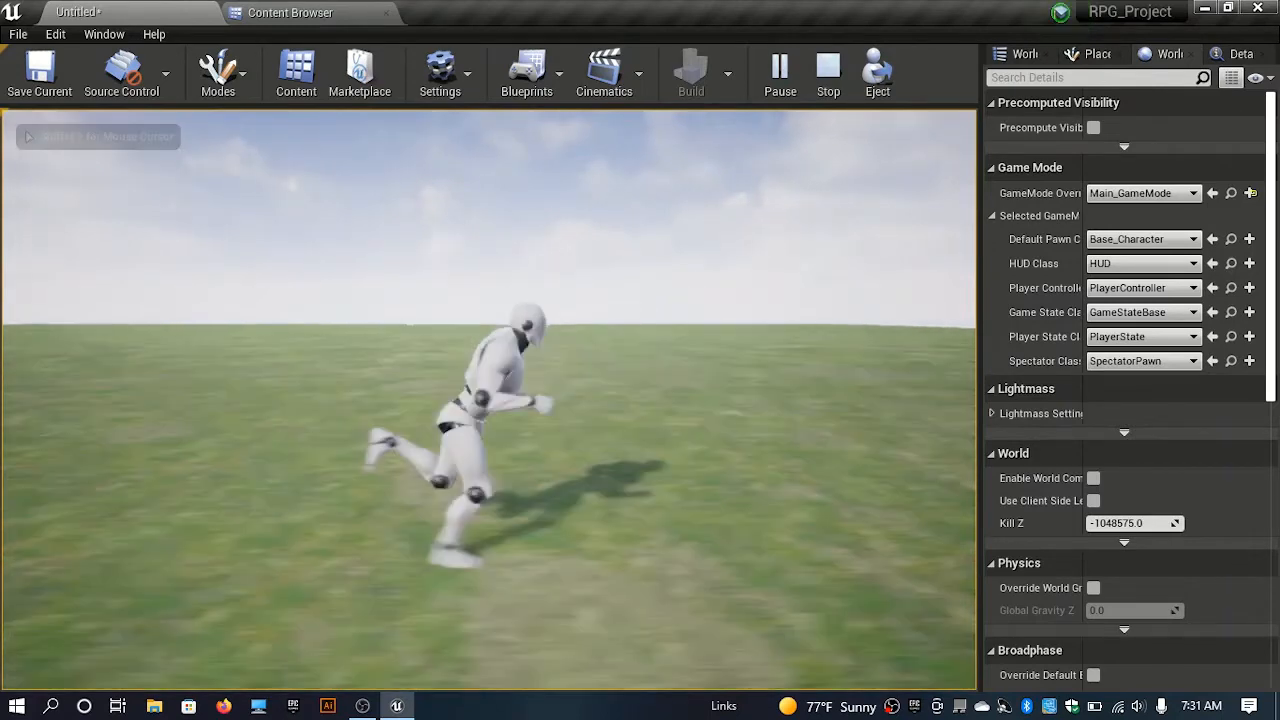
key("s")
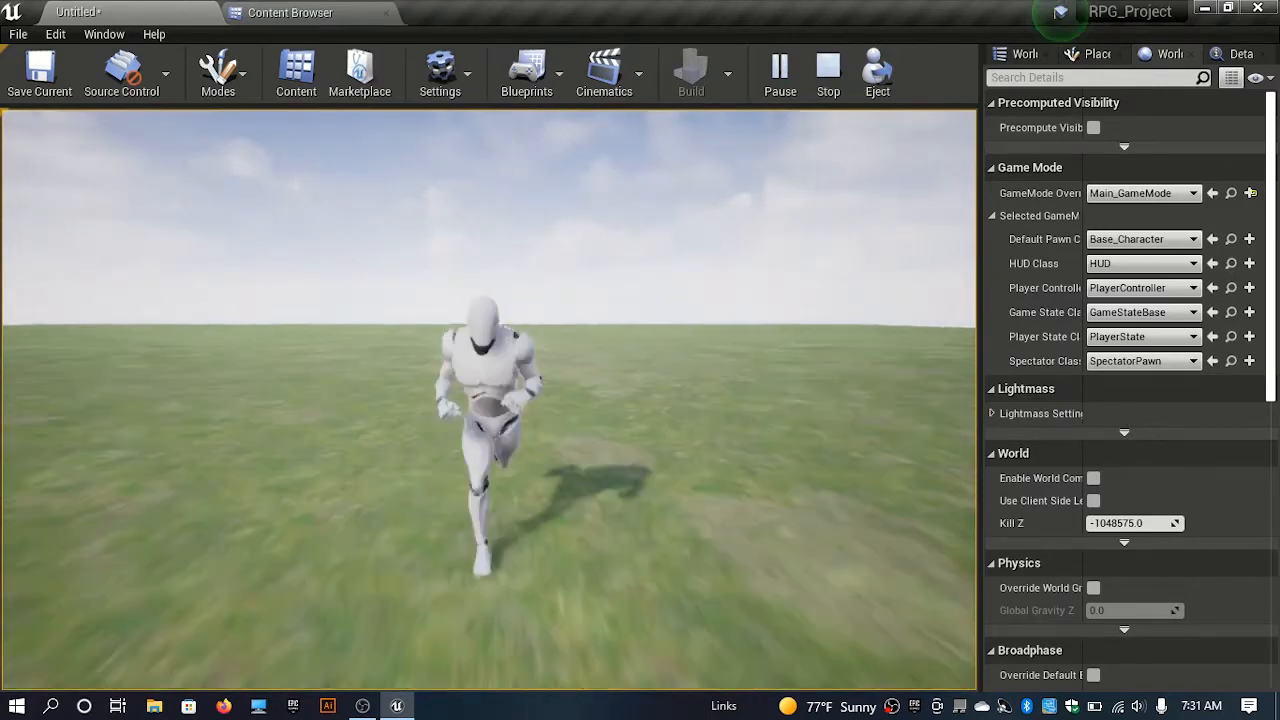
key("Escape")
- Create a folder named Models inside the Content/Assets folder
left_click(290, 12)
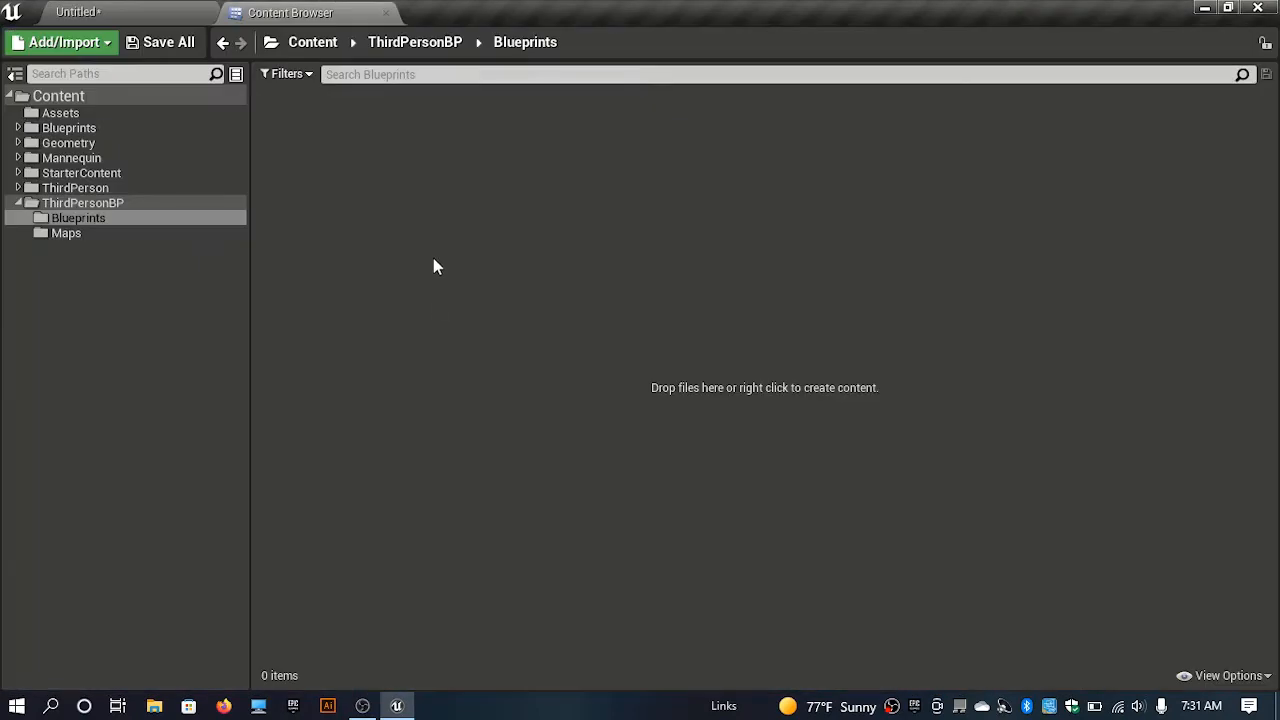
left_click(312, 42)
scroll(518, 371, "up", 2, "ctrl")
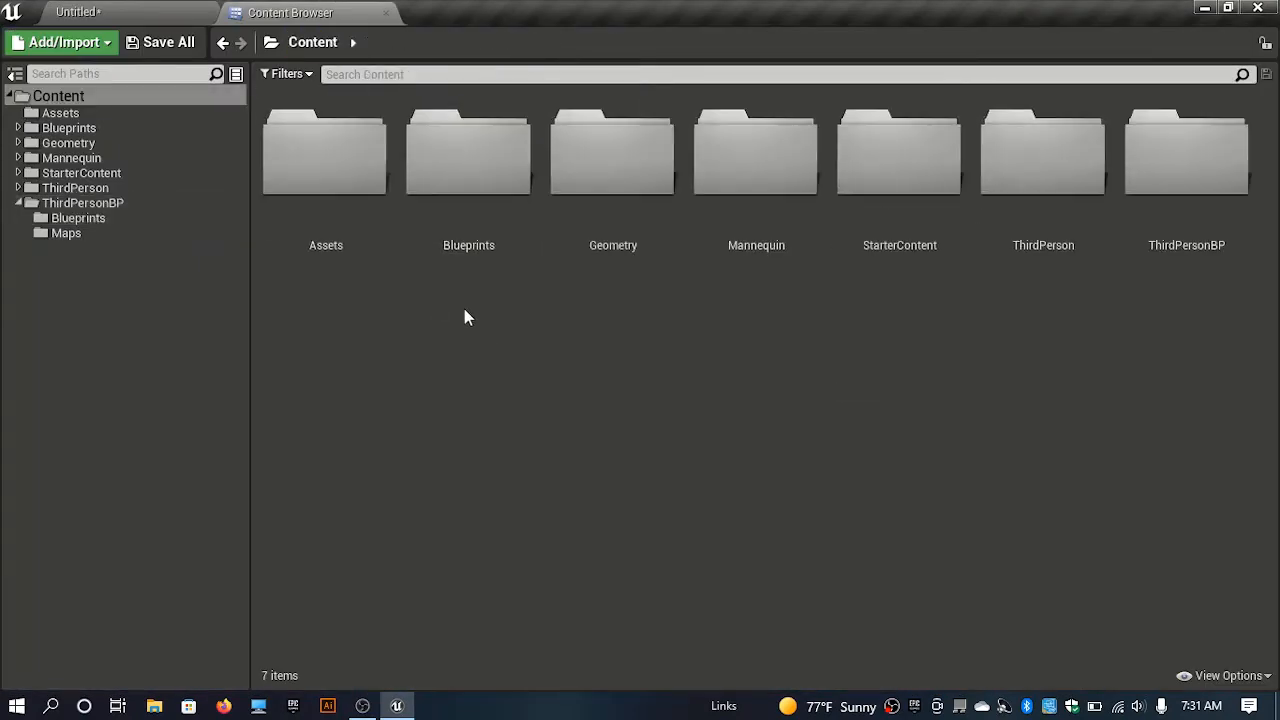
double_click(352, 185)
right_click(353, 186)
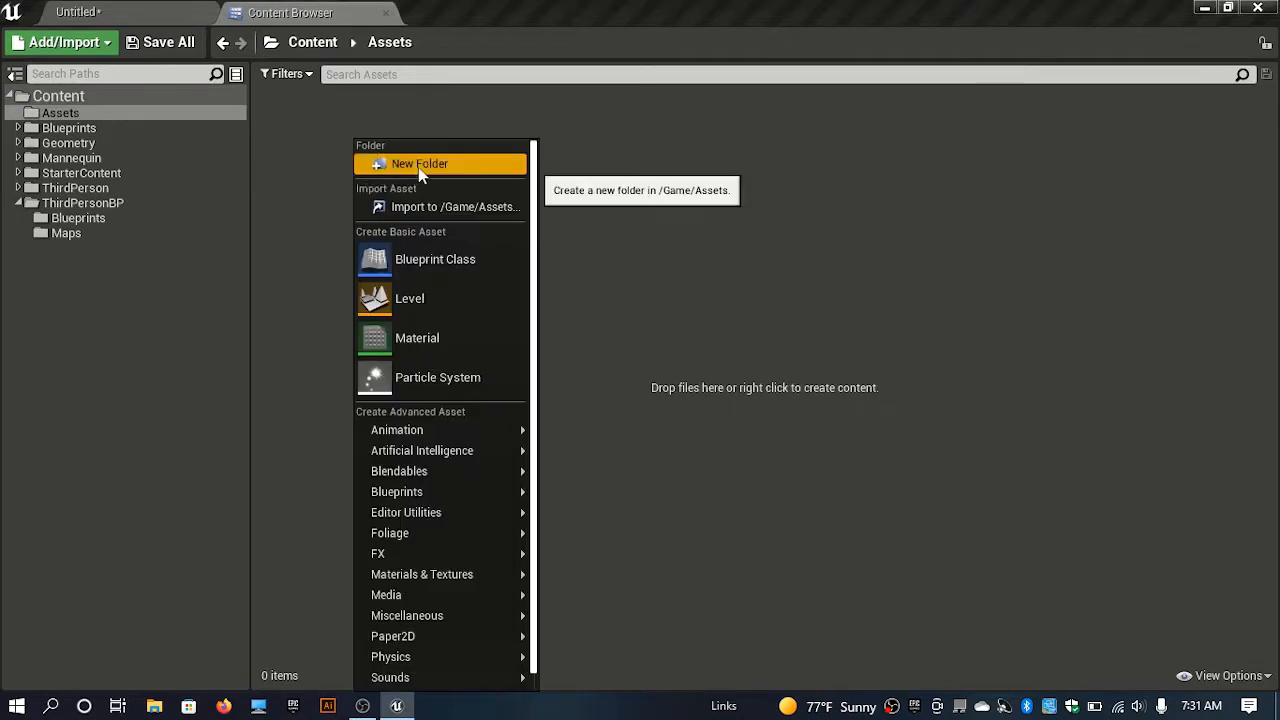
left_click(419, 166)
type("C")
key("BackSpace")
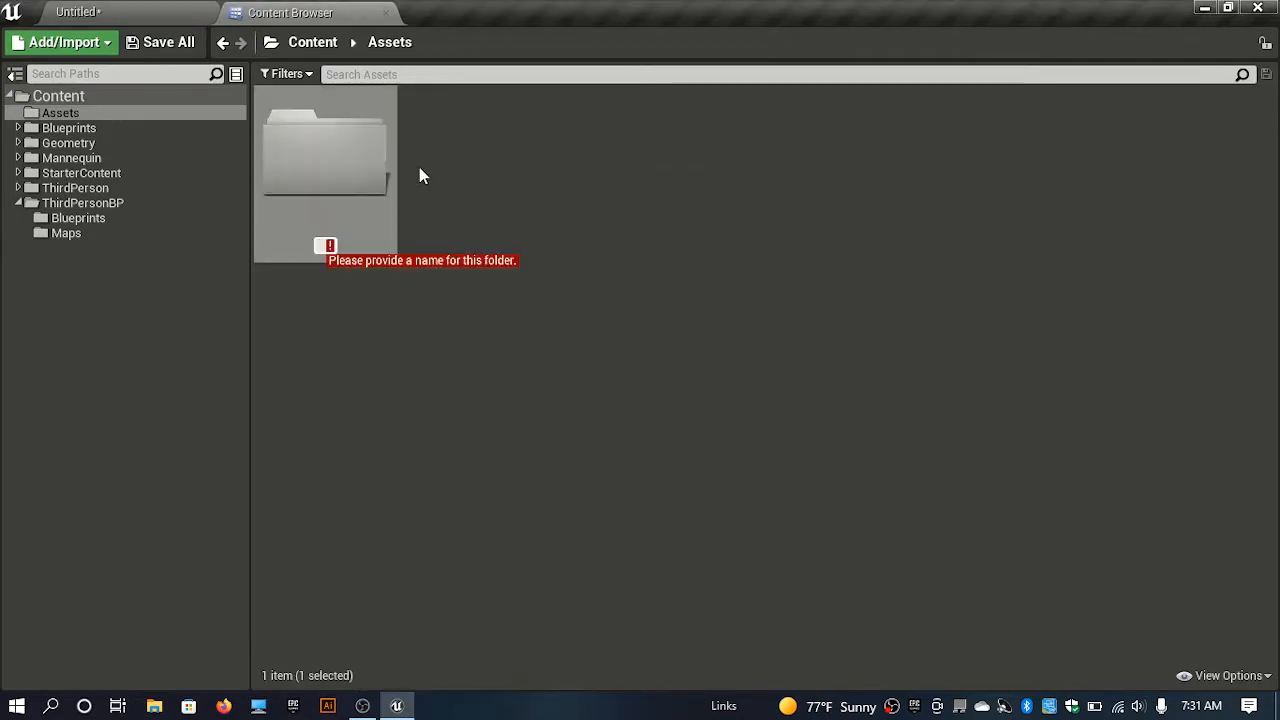
type("Models")
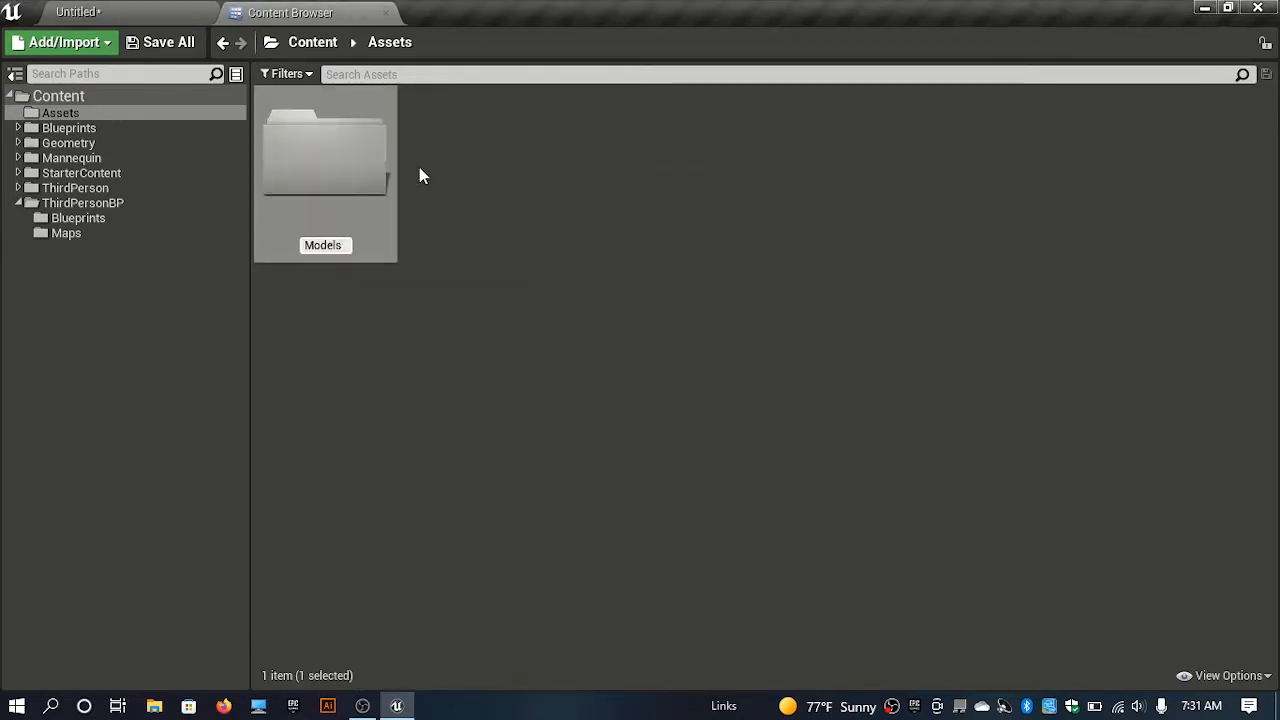
key("Return")
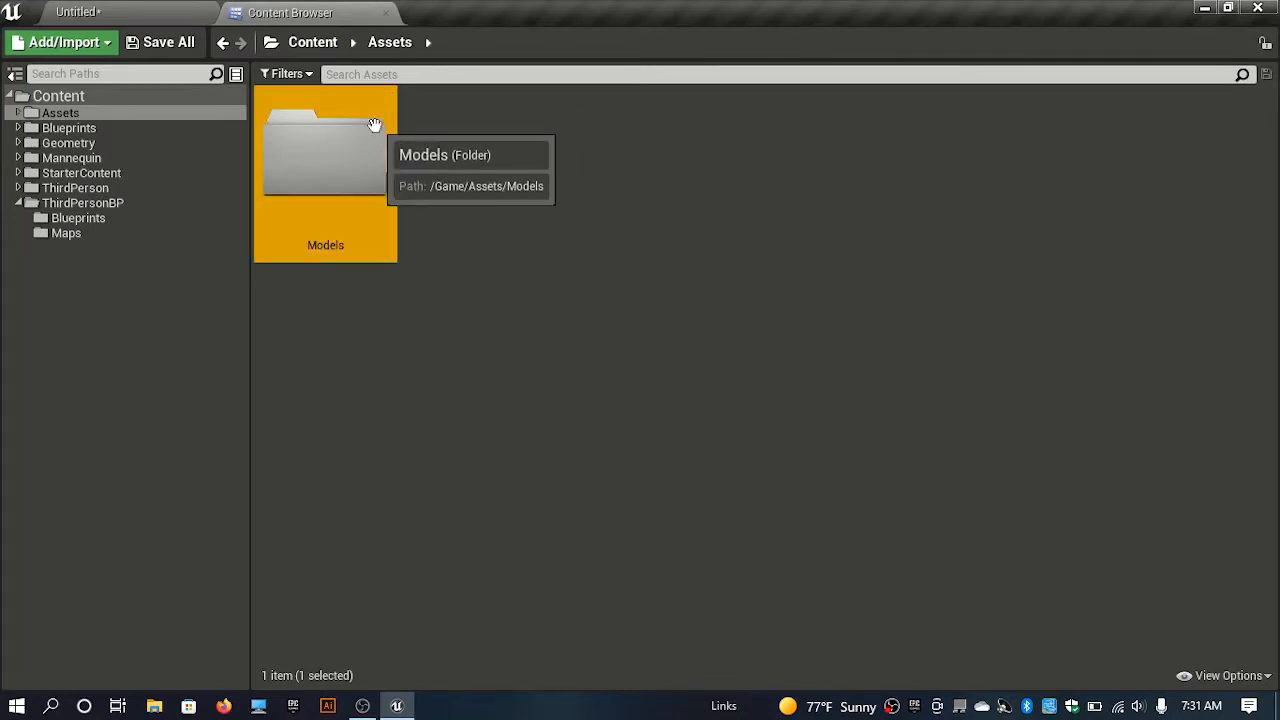
- Create a folder named Characters inside Assets/Models
double_click(374, 125)
right_click(383, 140)
left_click(440, 163)
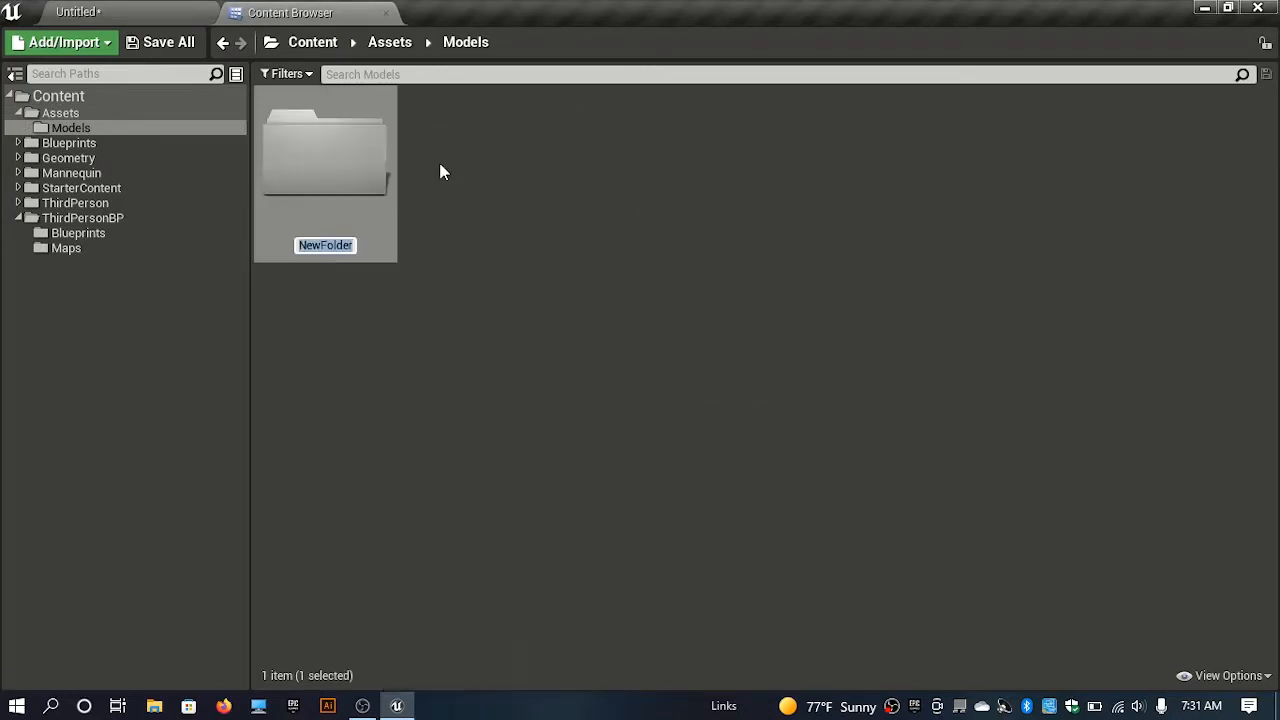
type("Characters")
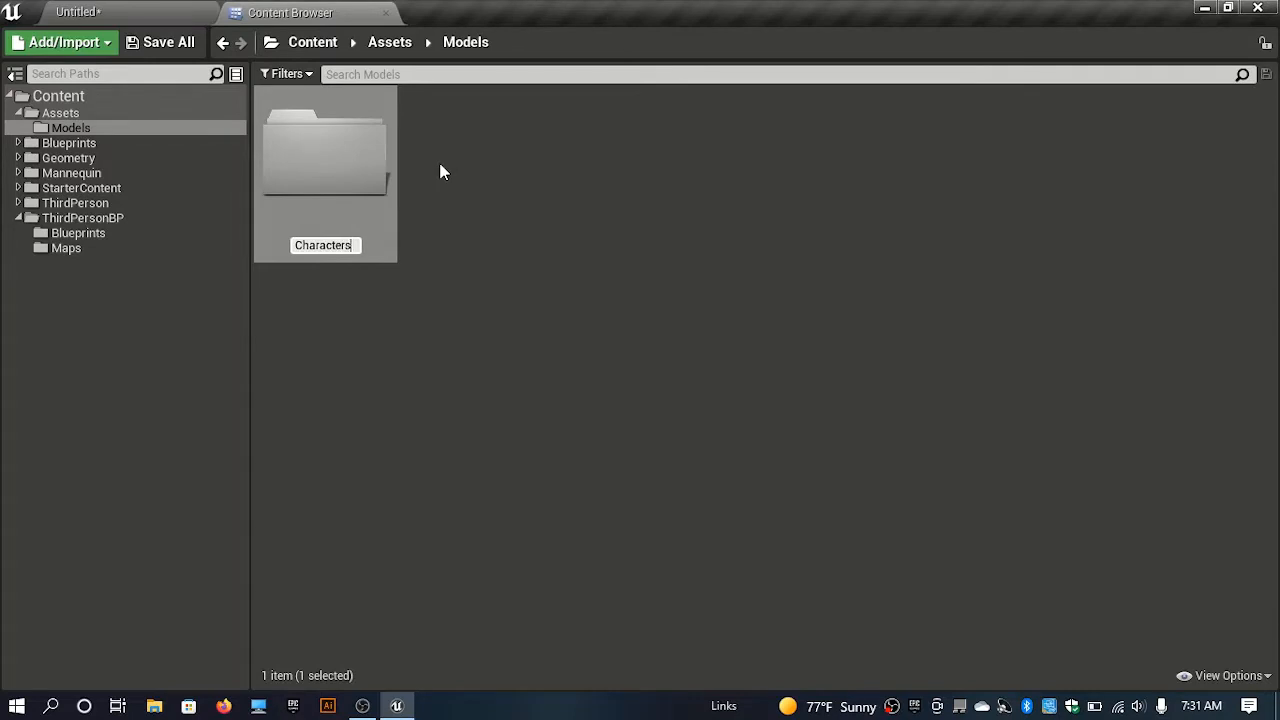
key("Return")
right_click(446, 169)
left_click(510, 163)
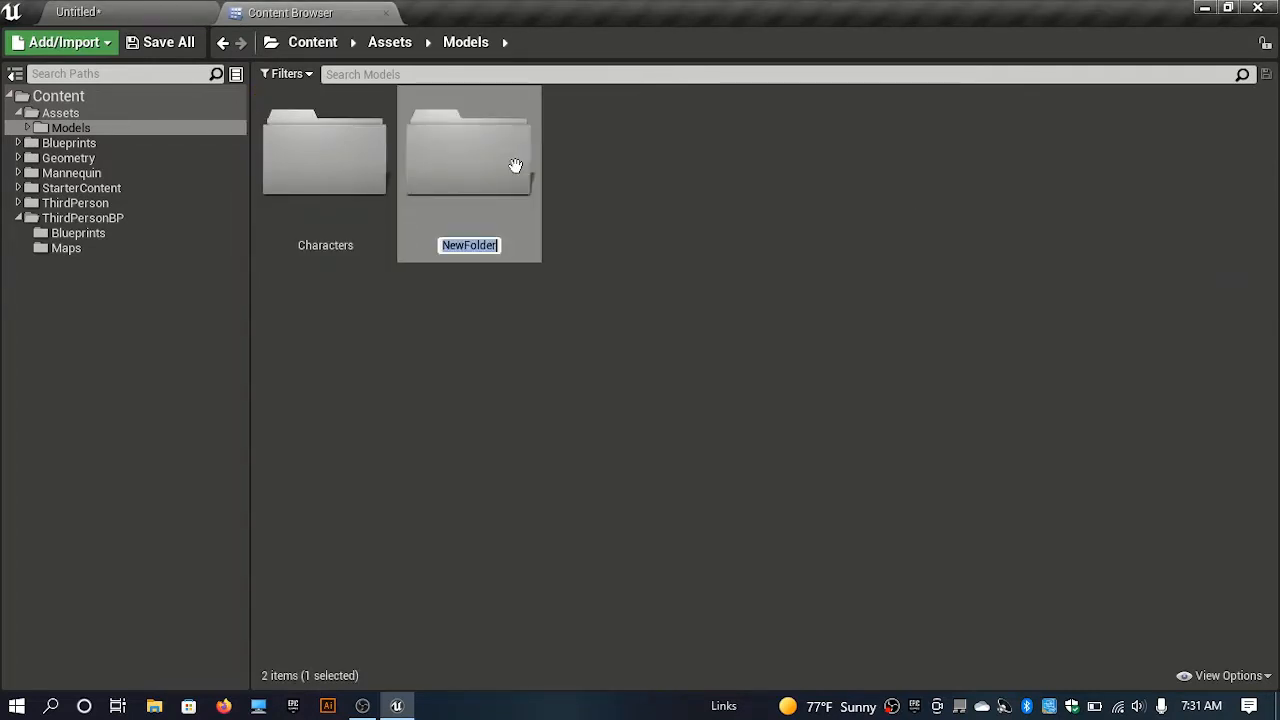
left_click(502, 197)
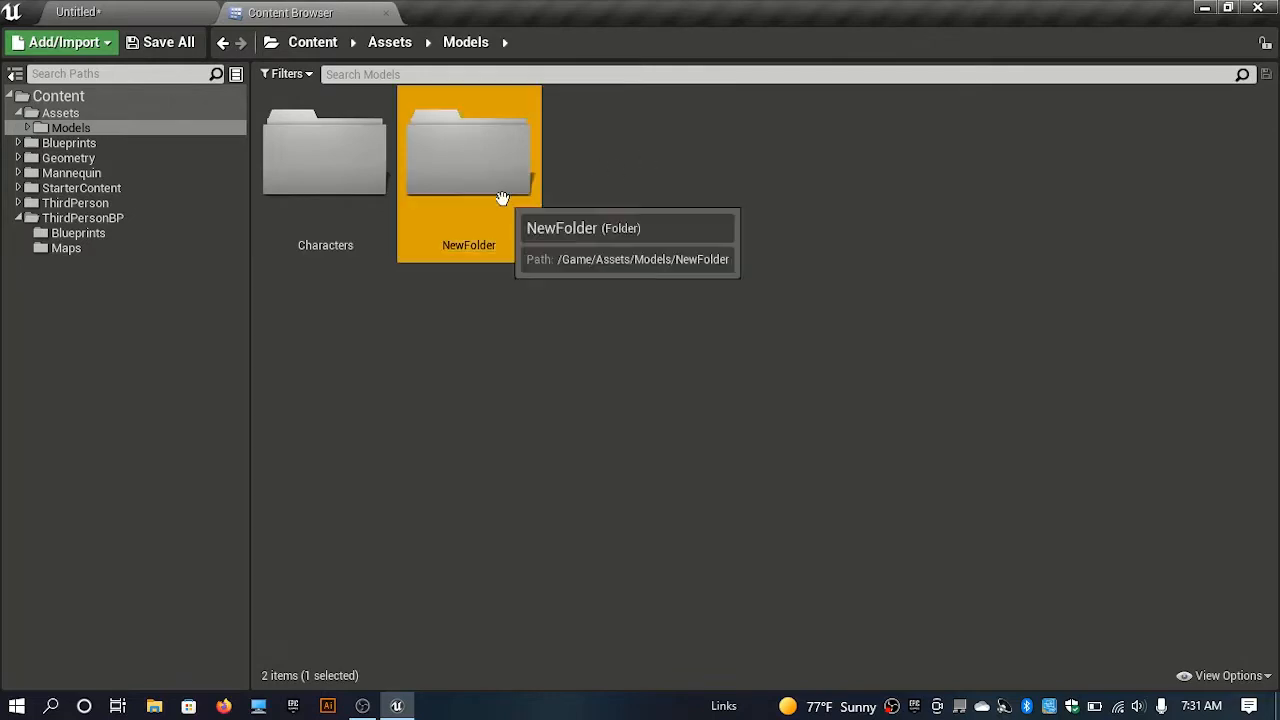
key("Delete")
left_click(552, 238)
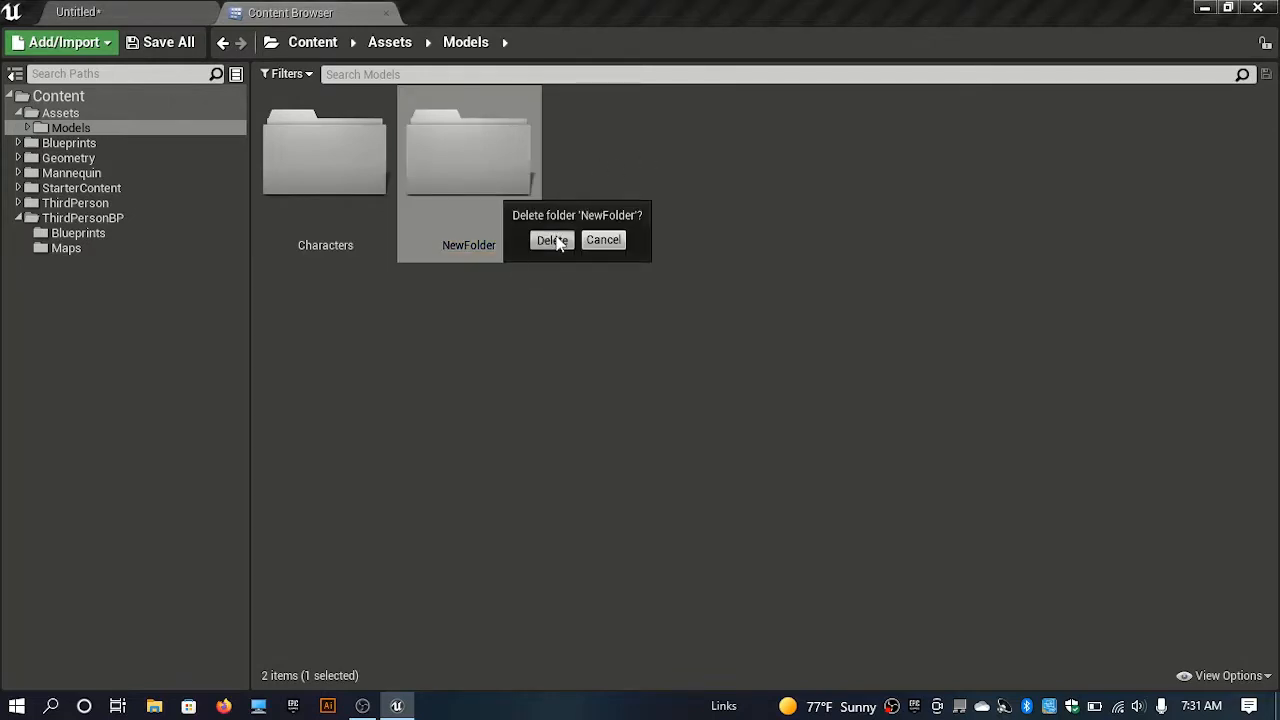
- Create a folder named Character001 inside Assets/Models/Characters
double_click(301, 215)
right_click(360, 138)
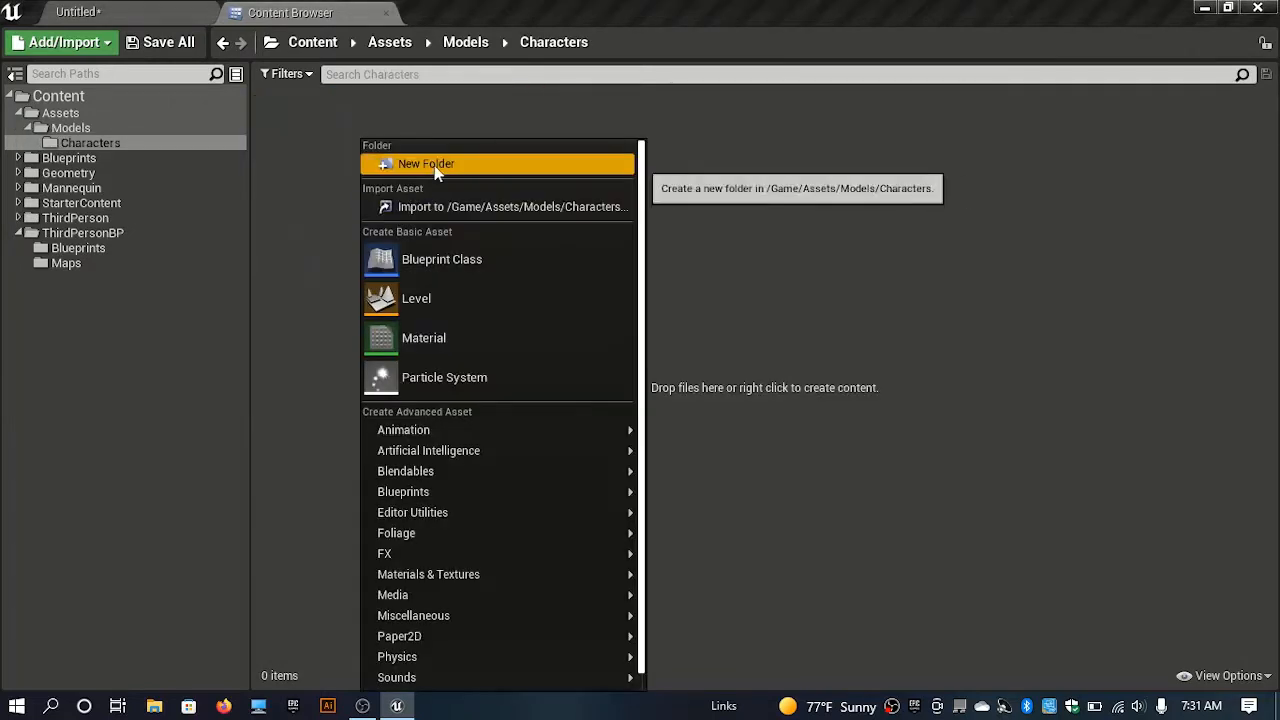
left_click(430, 165)
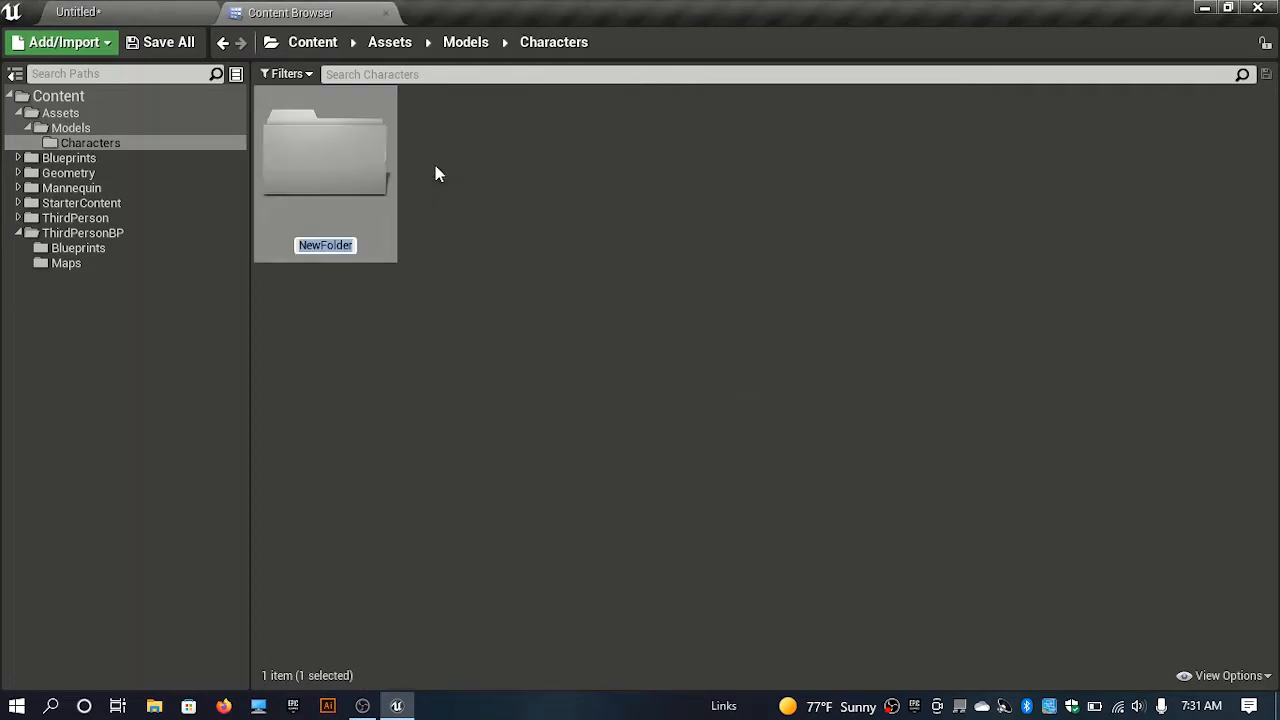
type("Ma")
key("BackSpace")
key("BackSpace")
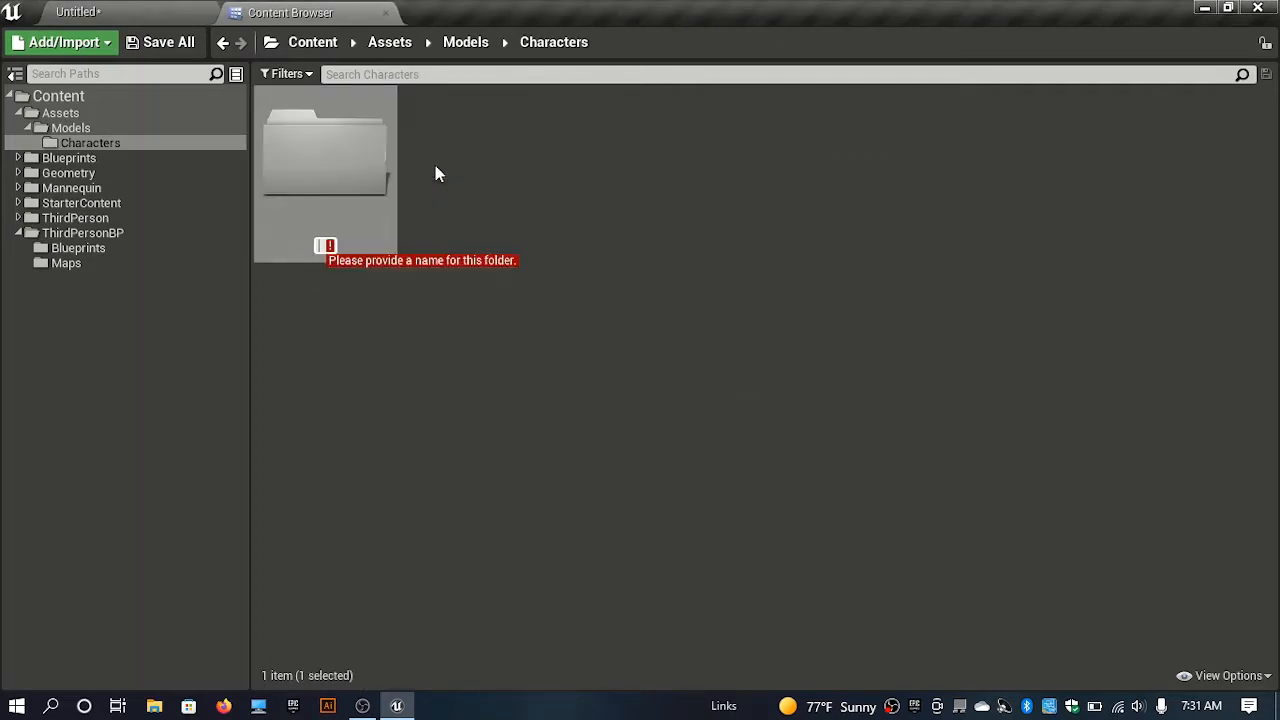
type("Characte")
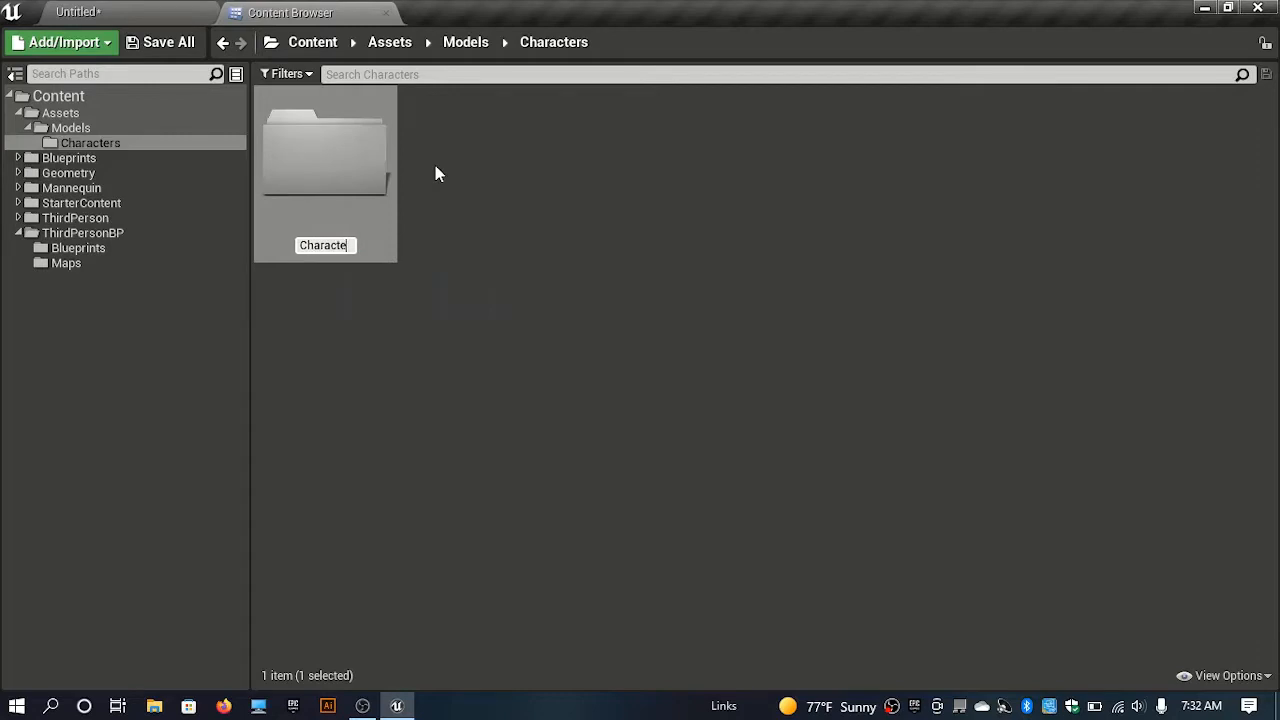
type("r001")
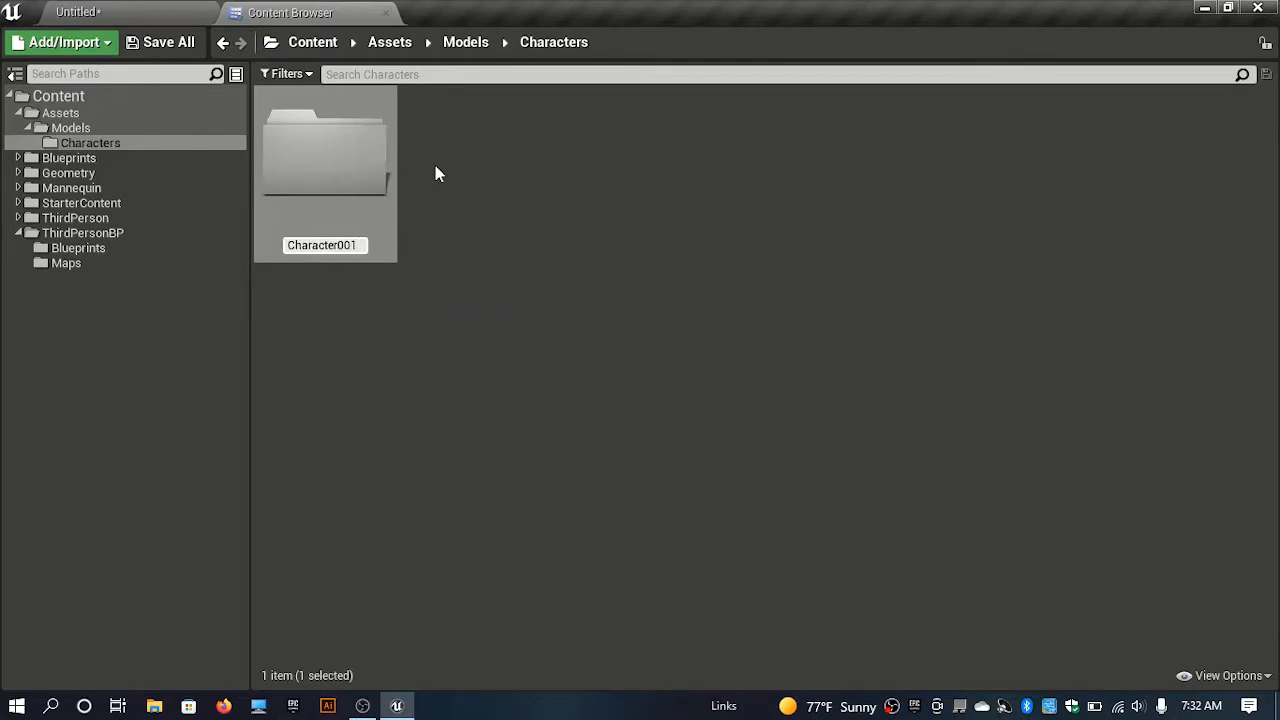
key("Return")
left_click(426, 176)
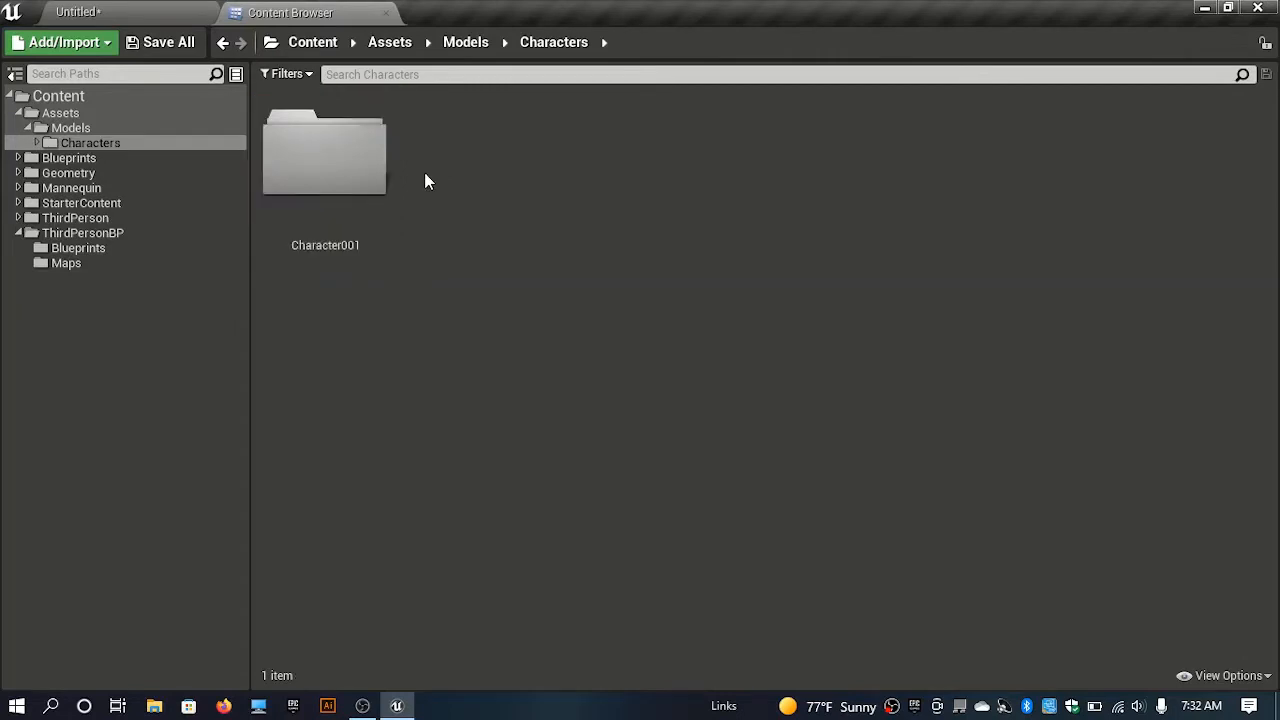
- Create a folder named Mesh inside the Character001 folder
double_click(370, 183)
right_click(436, 228)
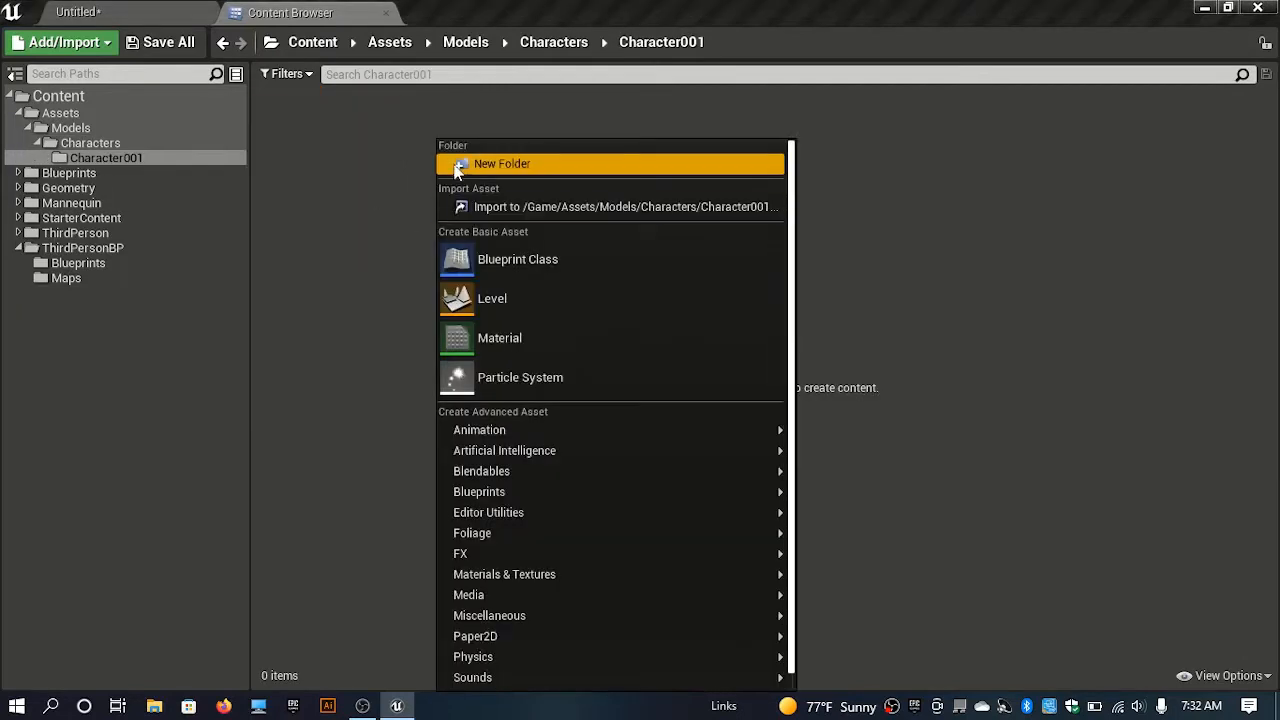
left_click(462, 168)
type("Mesh")
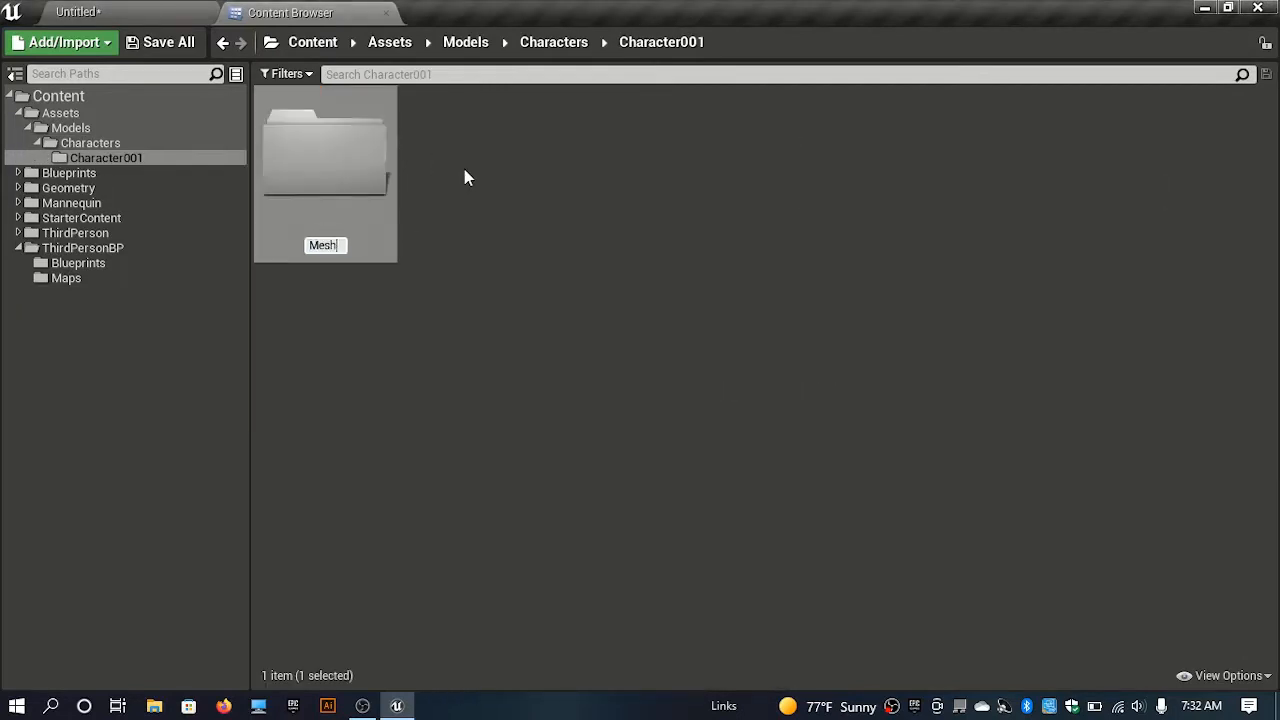
key("Return")
- Create a folder named Animation next to Mesh in the Character001 folder
right_click(464, 172)
left_click(498, 158)
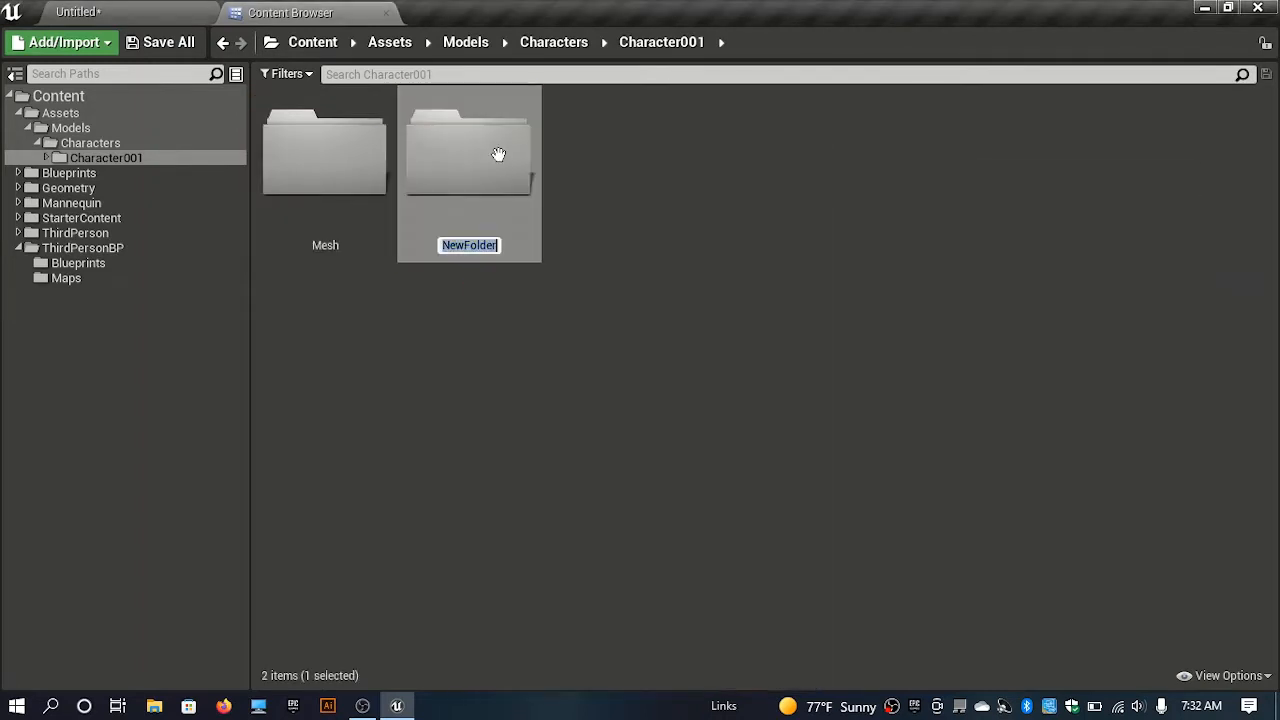
type("Animation")
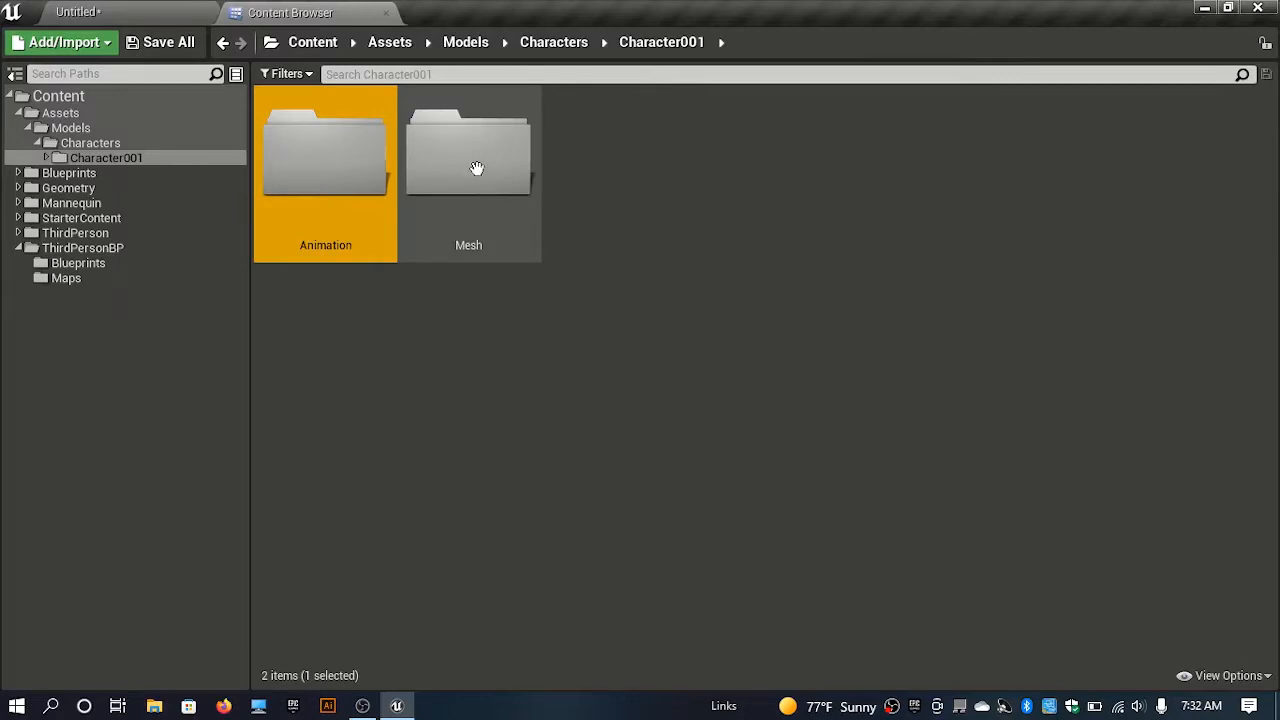
- Create a folder named Movement inside Character001/Animation
double_click(366, 180)
right_click(369, 140)
left_click(446, 166)
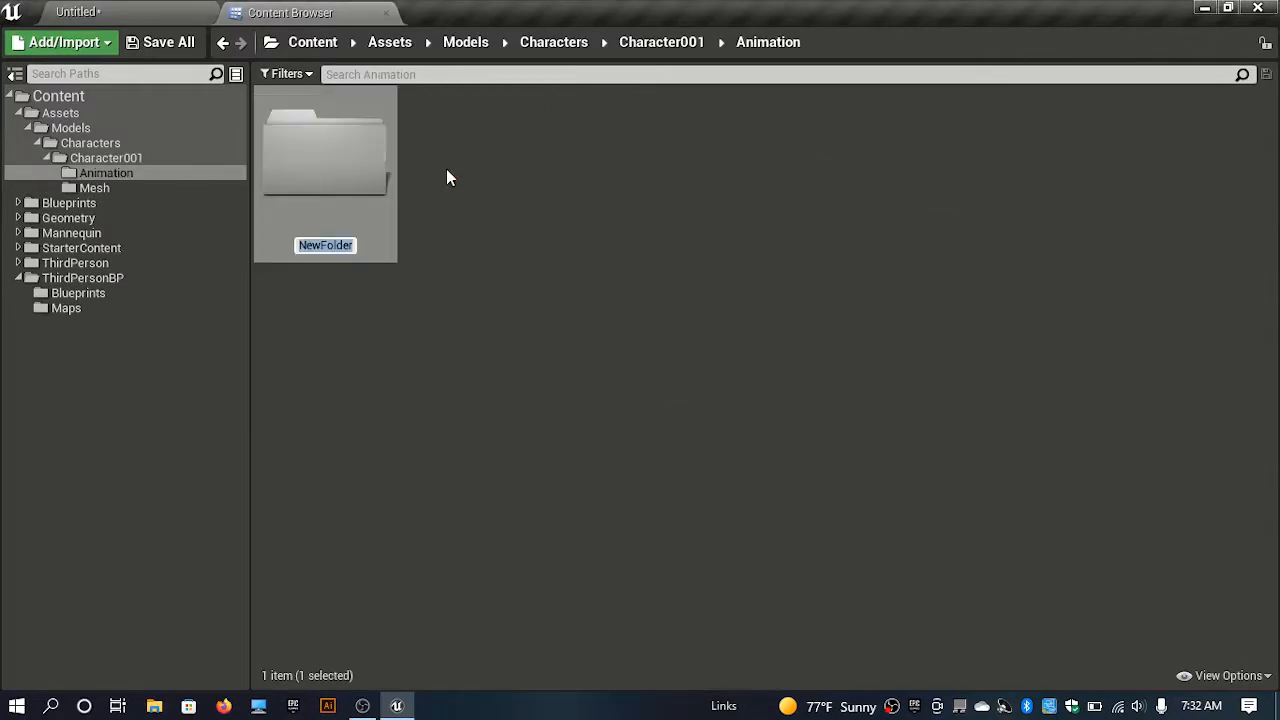
type("Movement")
key("Return")
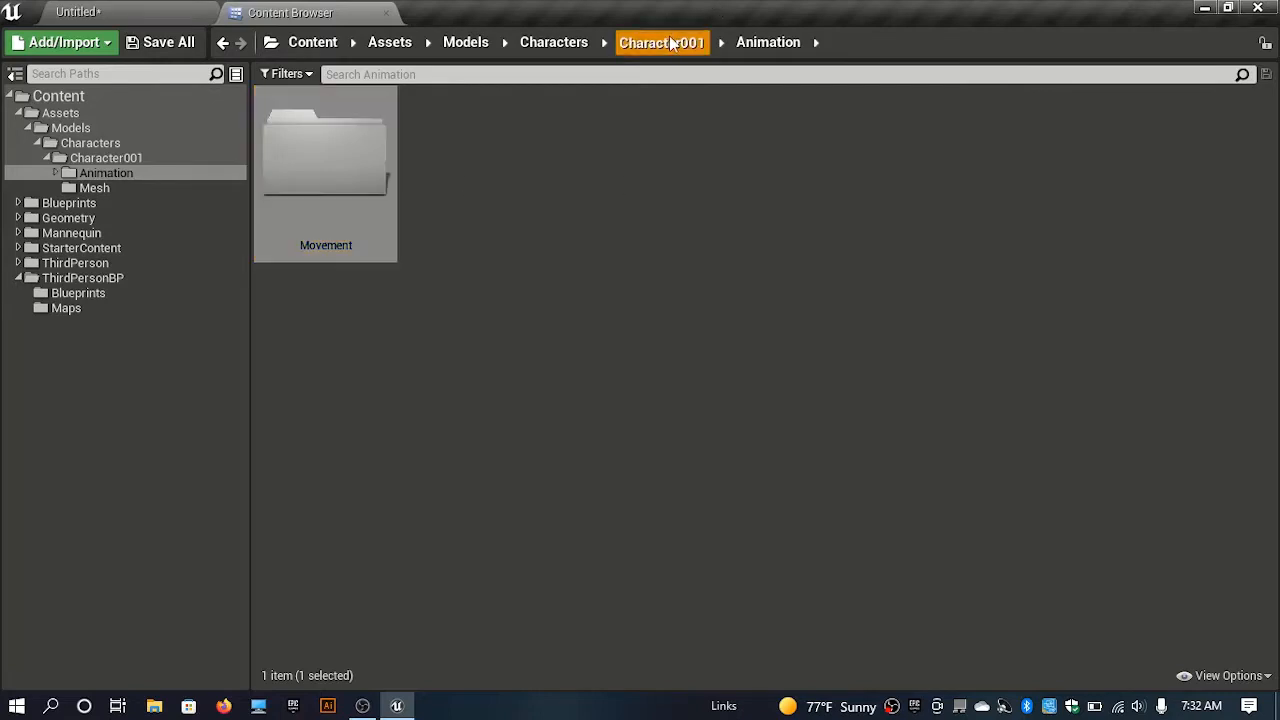
- Create a folder named Textures inside the Character001/Mesh folder
left_click(659, 42)
left_click(508, 178)
double_click(508, 178)
right_click(507, 140)
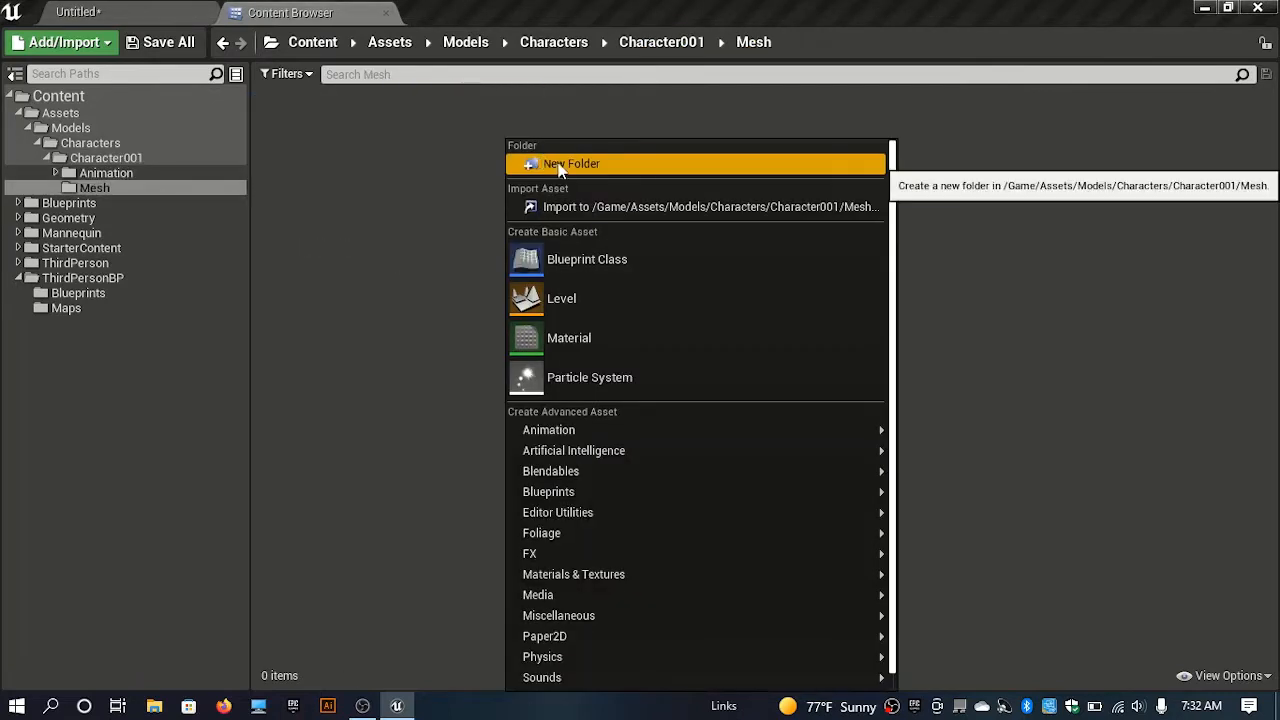
left_click(557, 164)
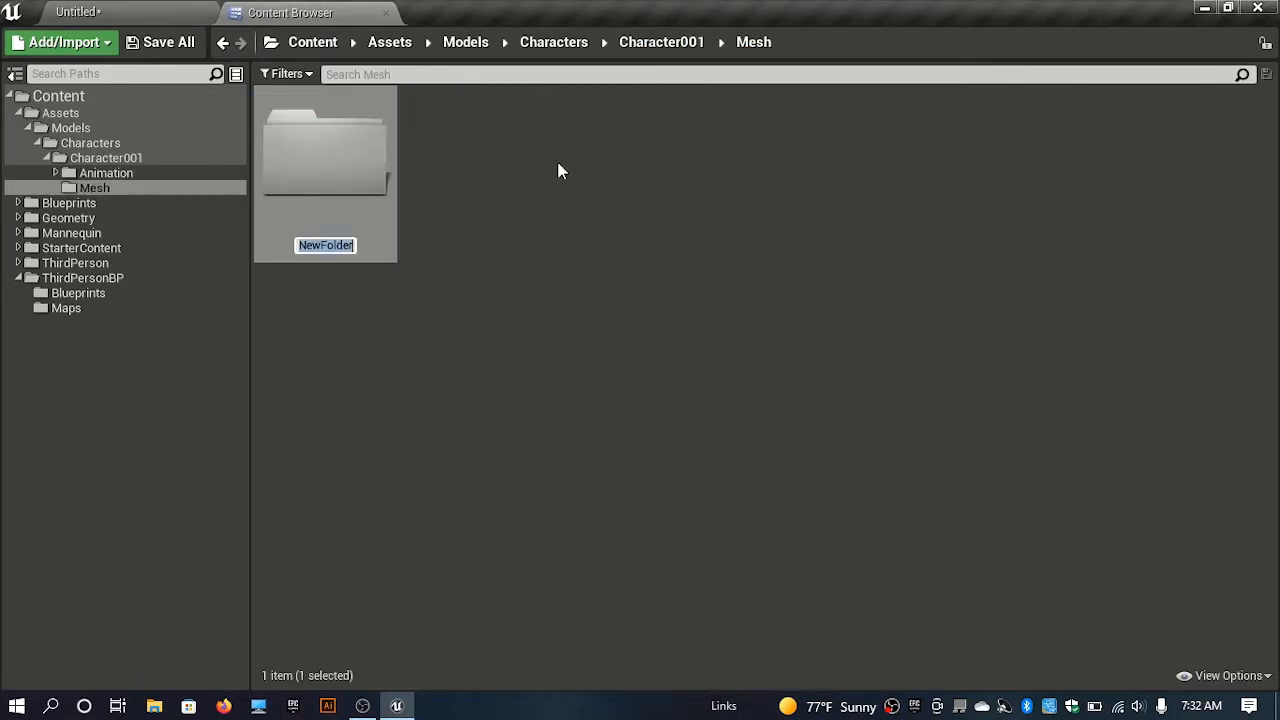
type("Textures")
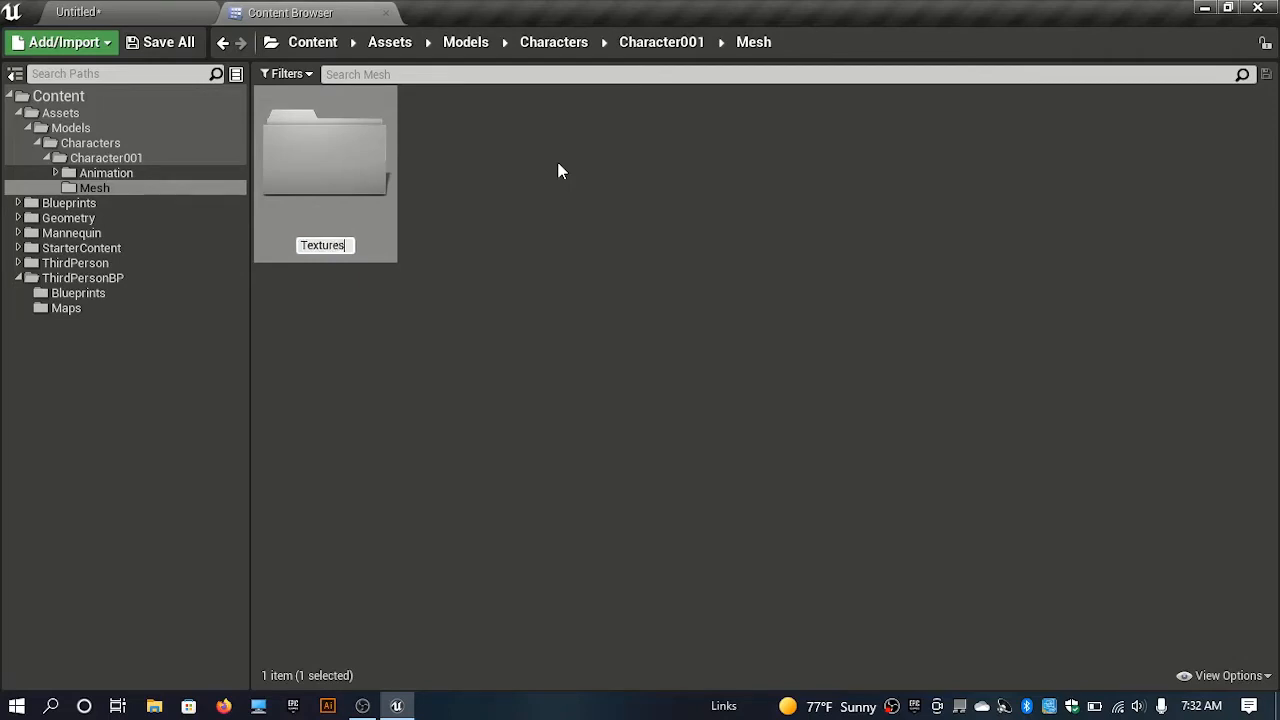
key("Return")
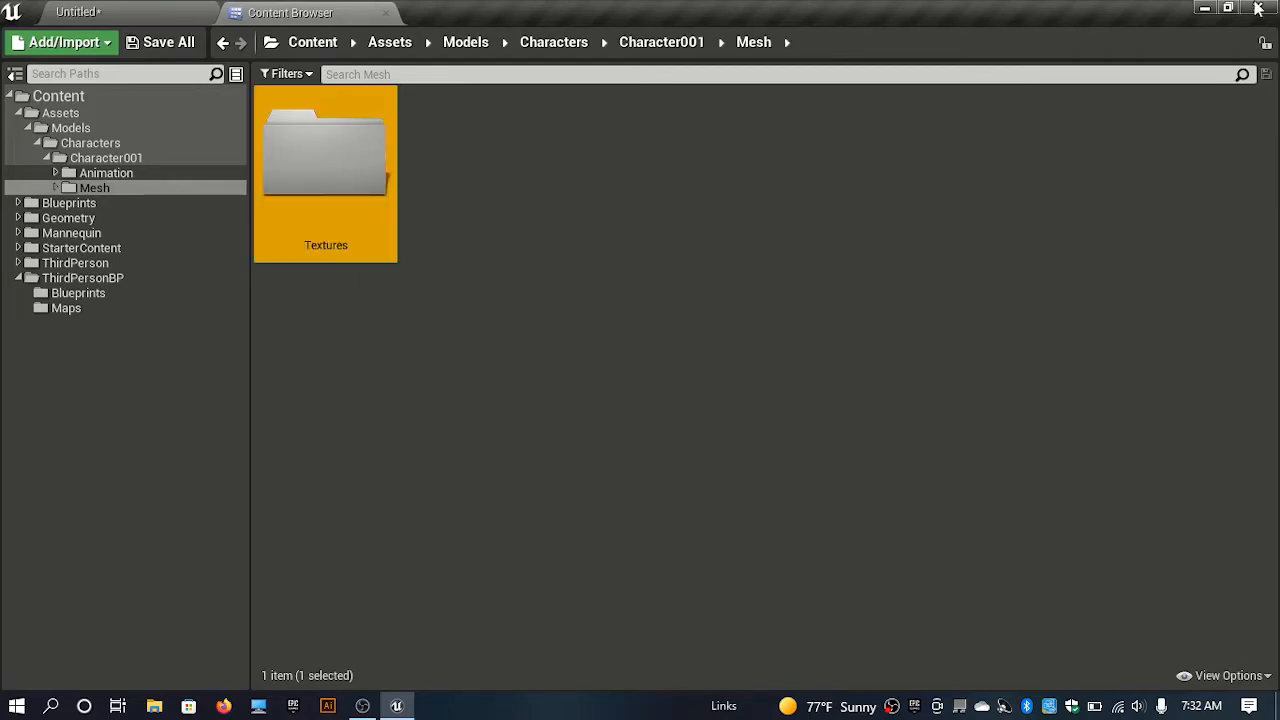
- Import knight Mesh.fbx from RPG Assets/Models/Characters/Charcter01/Mesh into the Mesh folder as a skeletal mesh with no existing skeleton, using Import All
left_click(1200, 9)
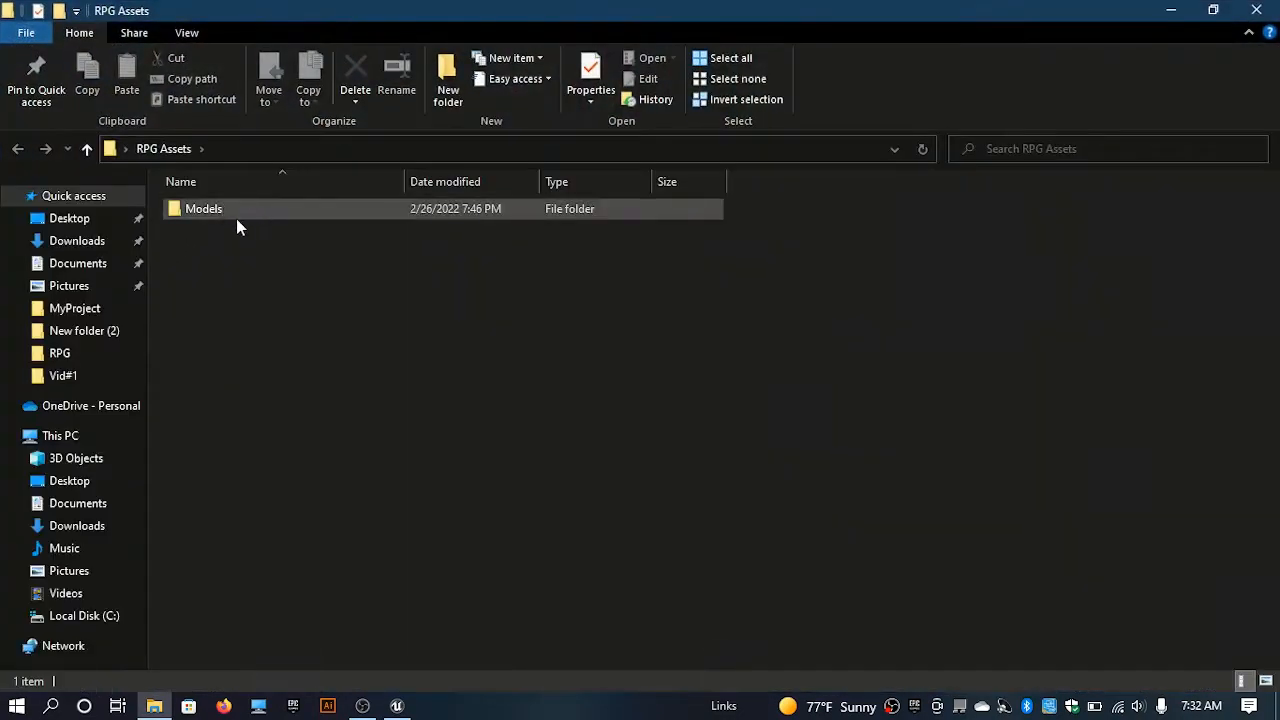
double_click(236, 218)
double_click(236, 218)
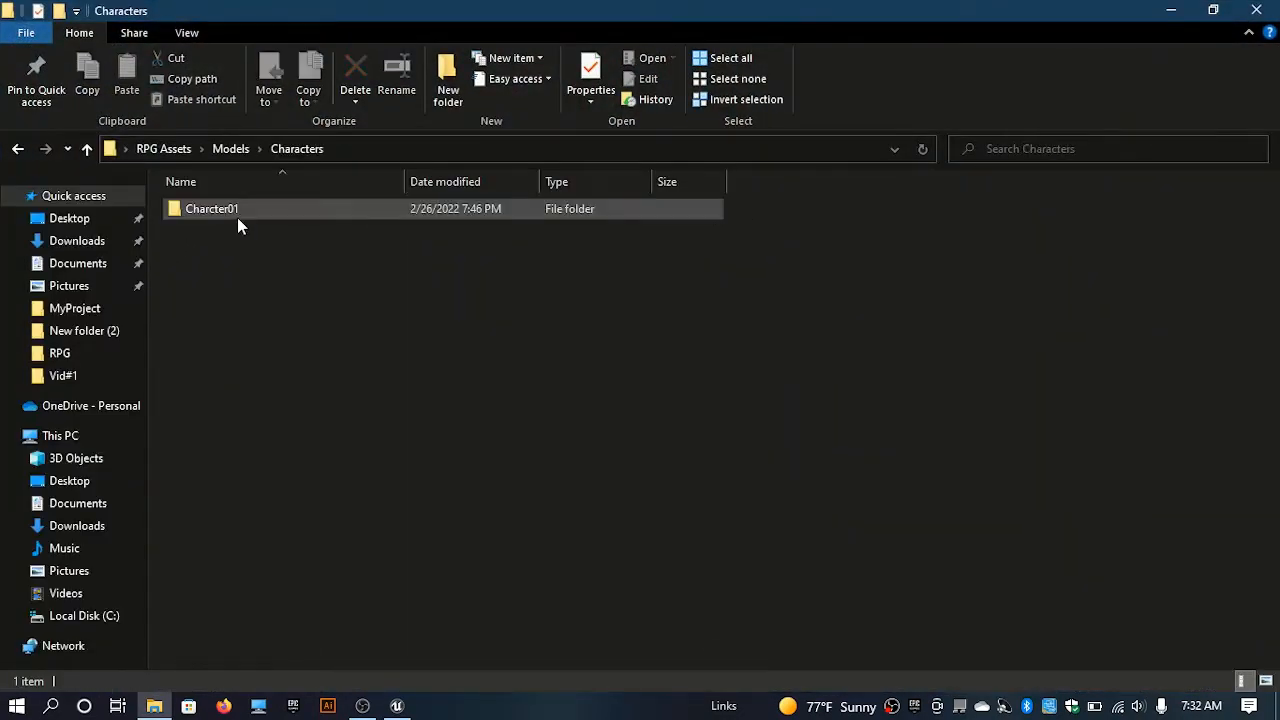
double_click(236, 217)
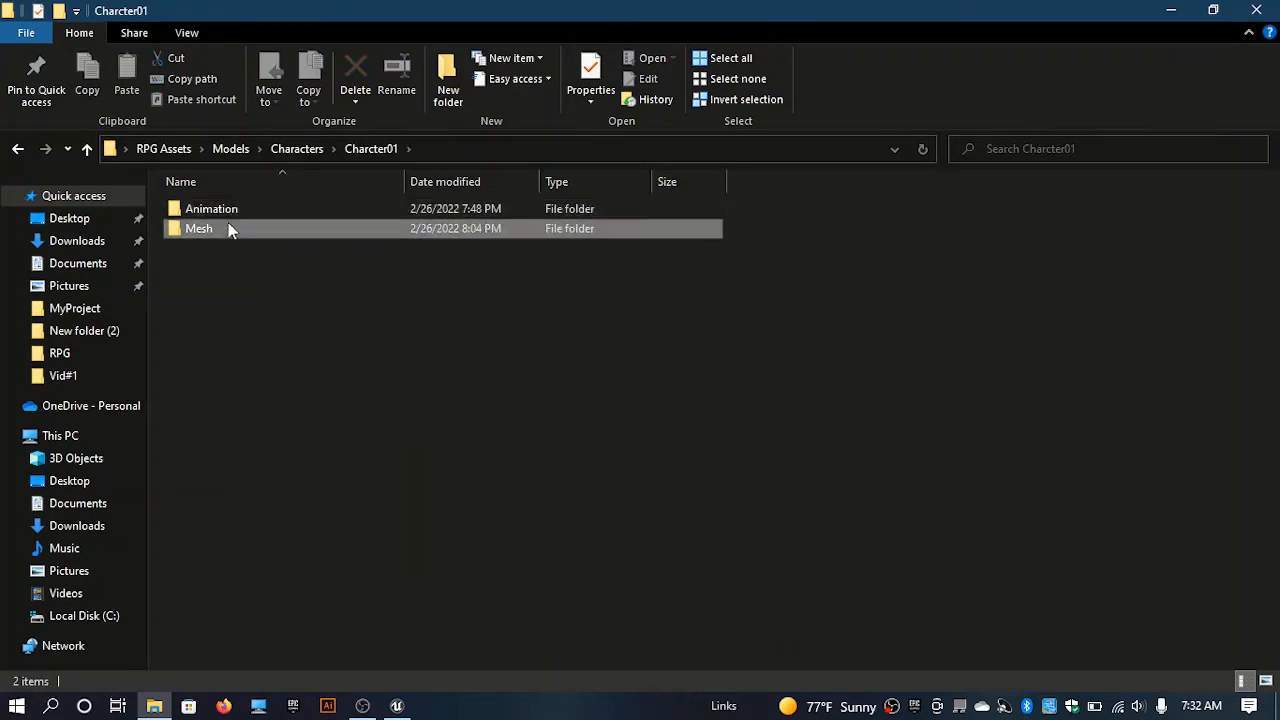
double_click(228, 227)
left_click_drag(208, 232, 492, 241)
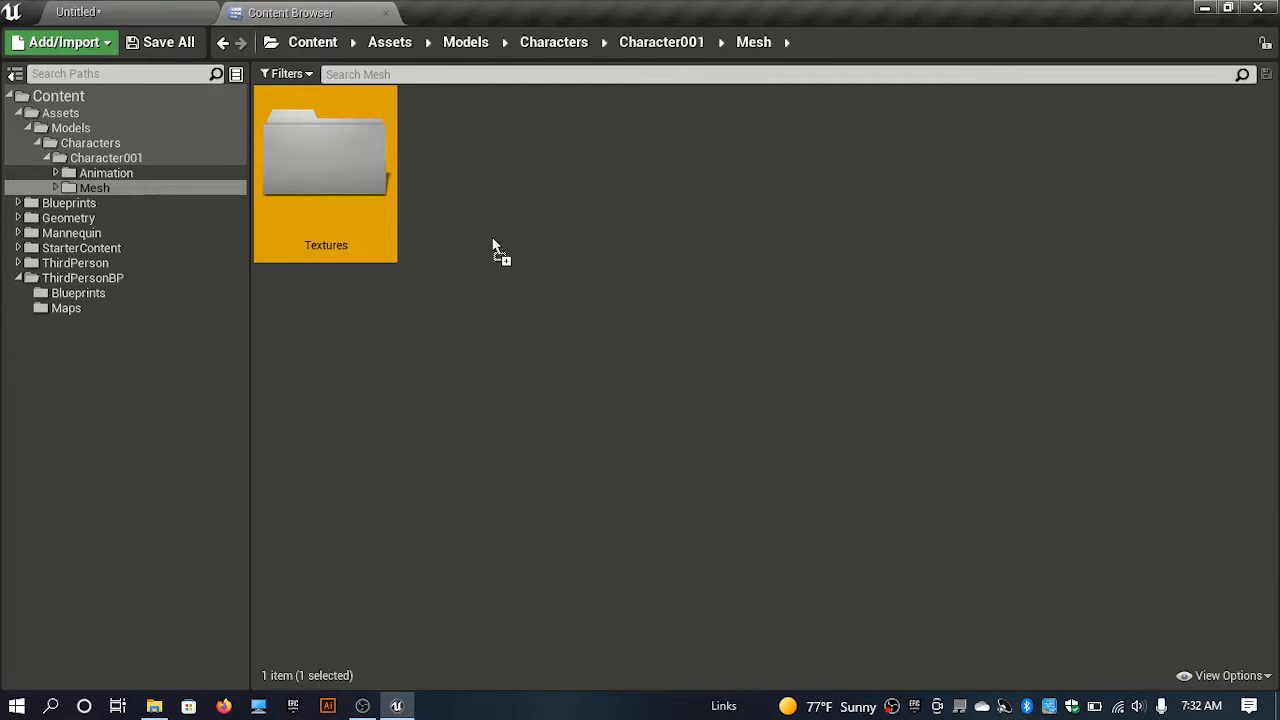
left_click_drag(492, 243, 492, 242)
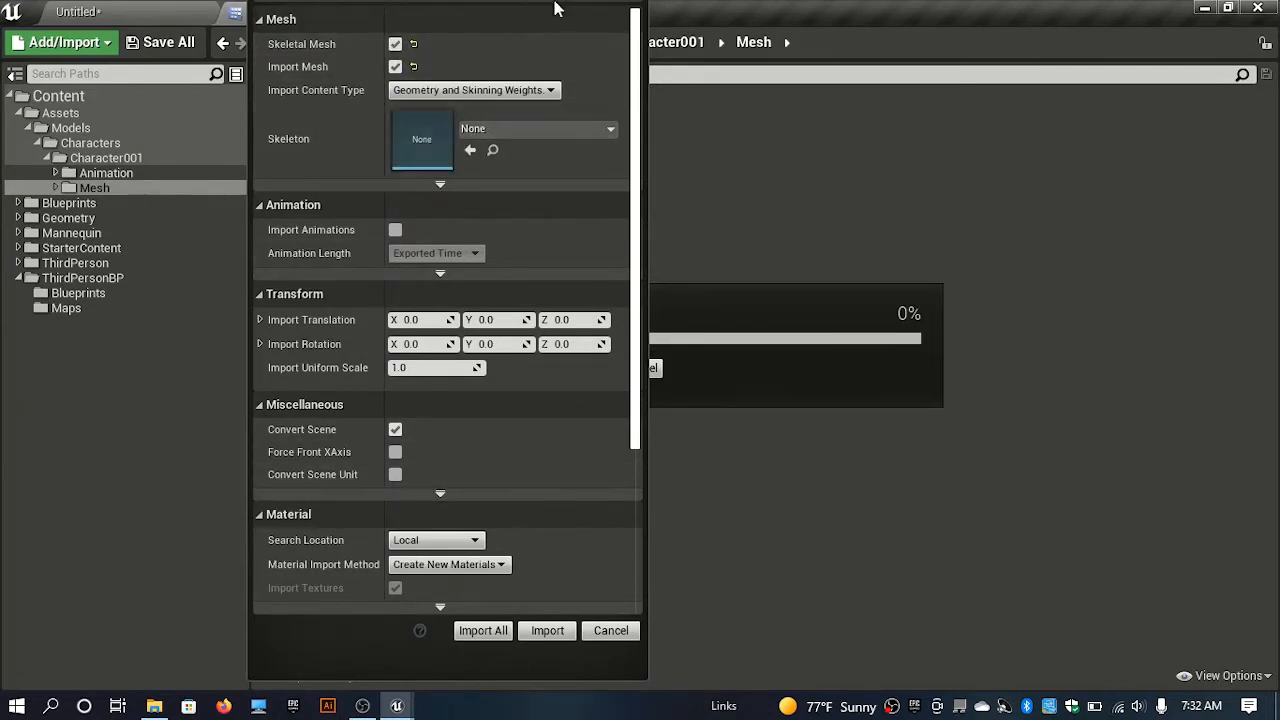
left_click(484, 631)
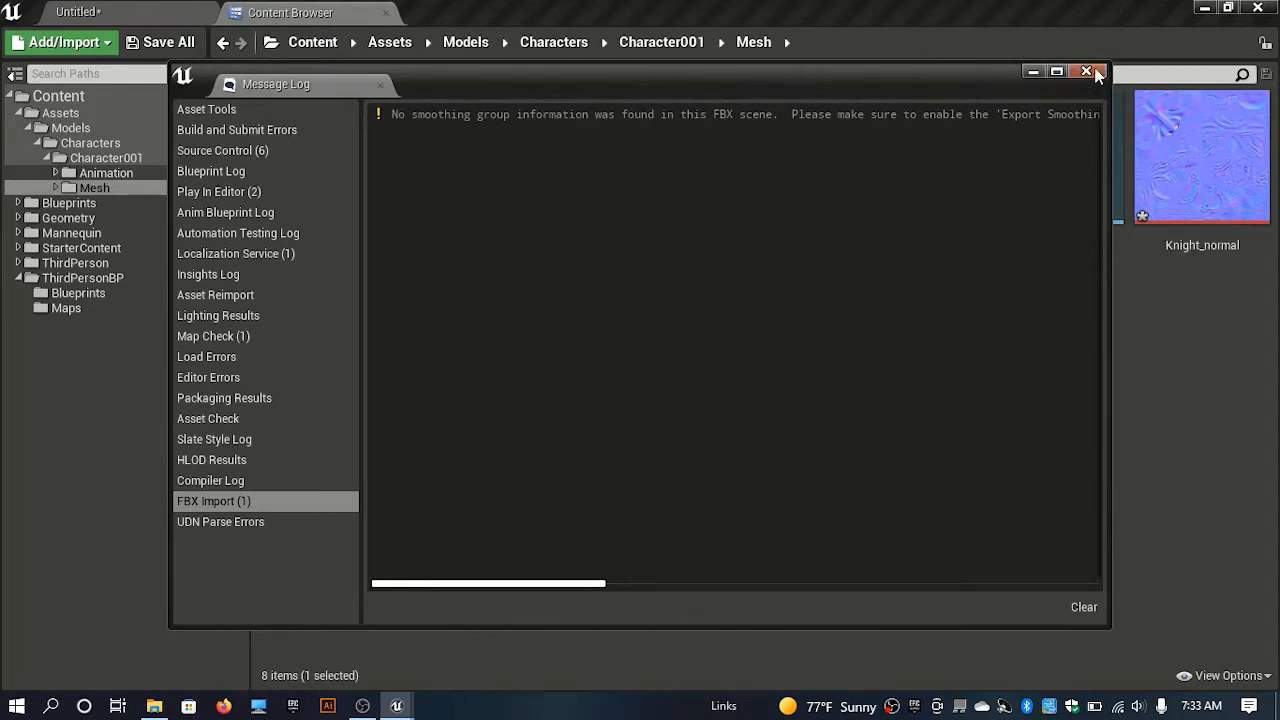
left_click(1087, 72)
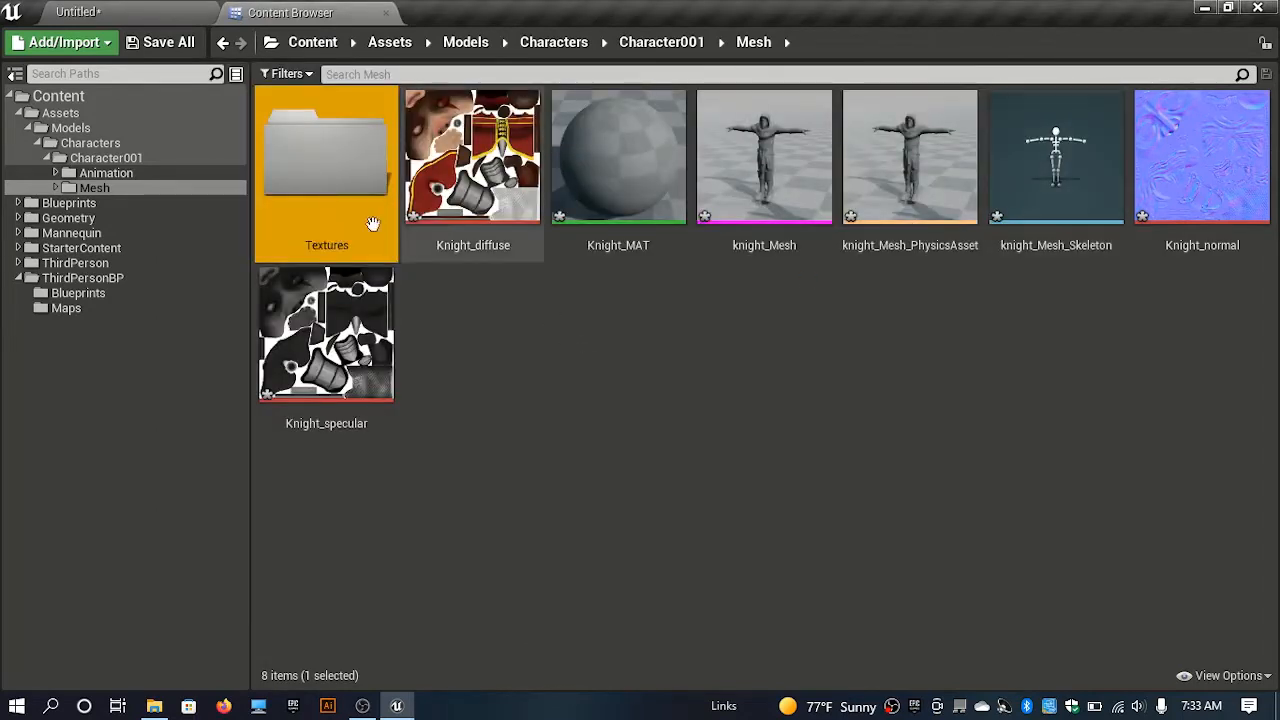
- Move the Knight_diffuse, Knight_specular and Knight_normal textures into the Textures folder
left_click(523, 222)
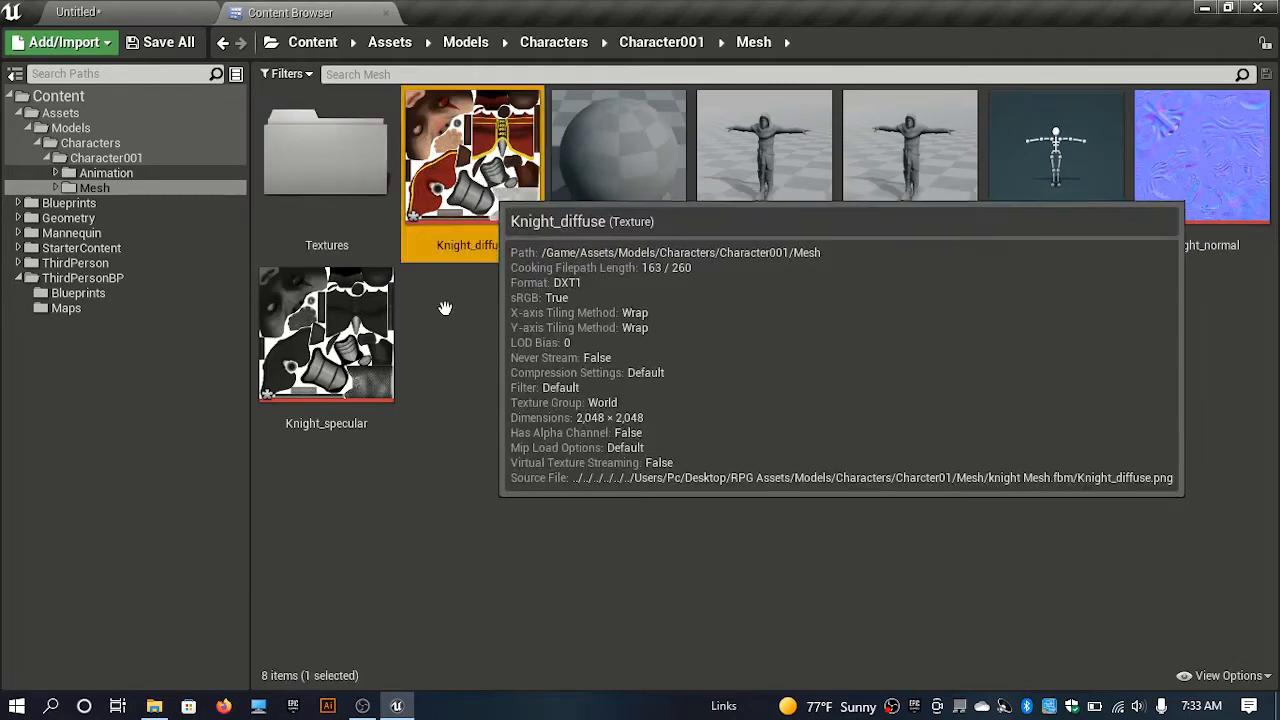
left_click(367, 368, "ctrl")
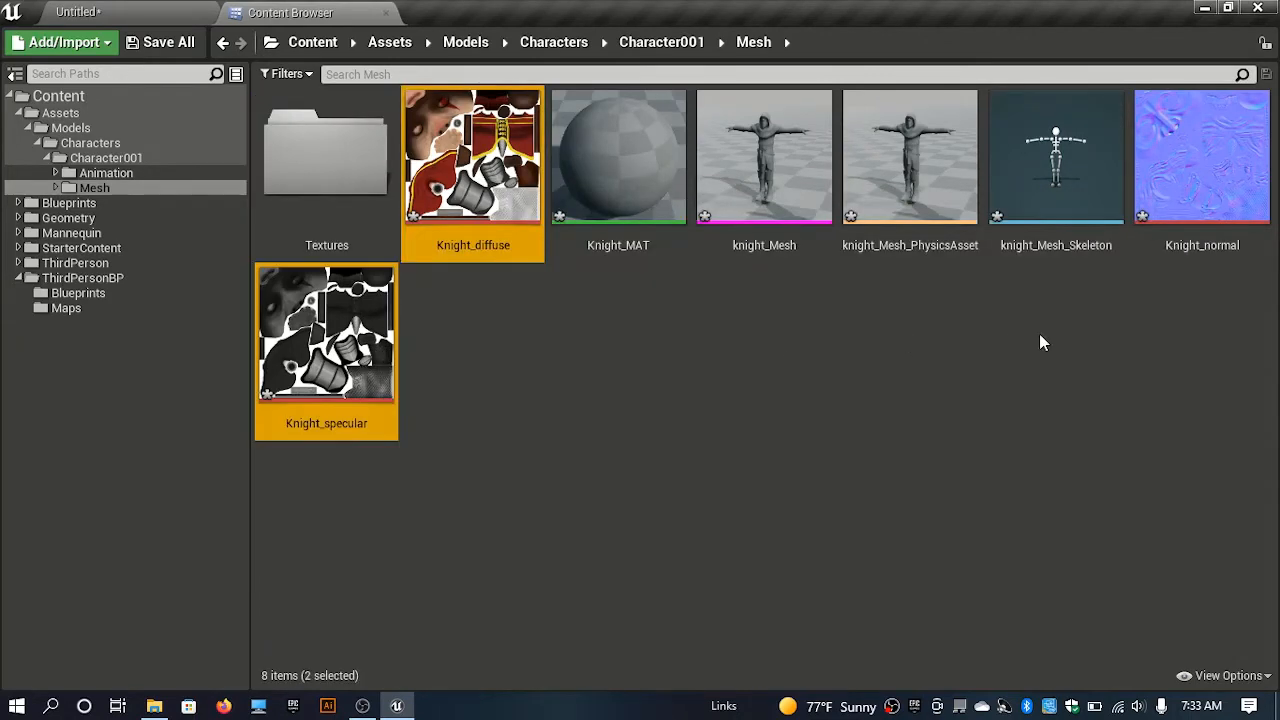
left_click(1218, 160, "ctrl")
left_click_drag(1218, 160, 325, 180)
left_click(366, 208)
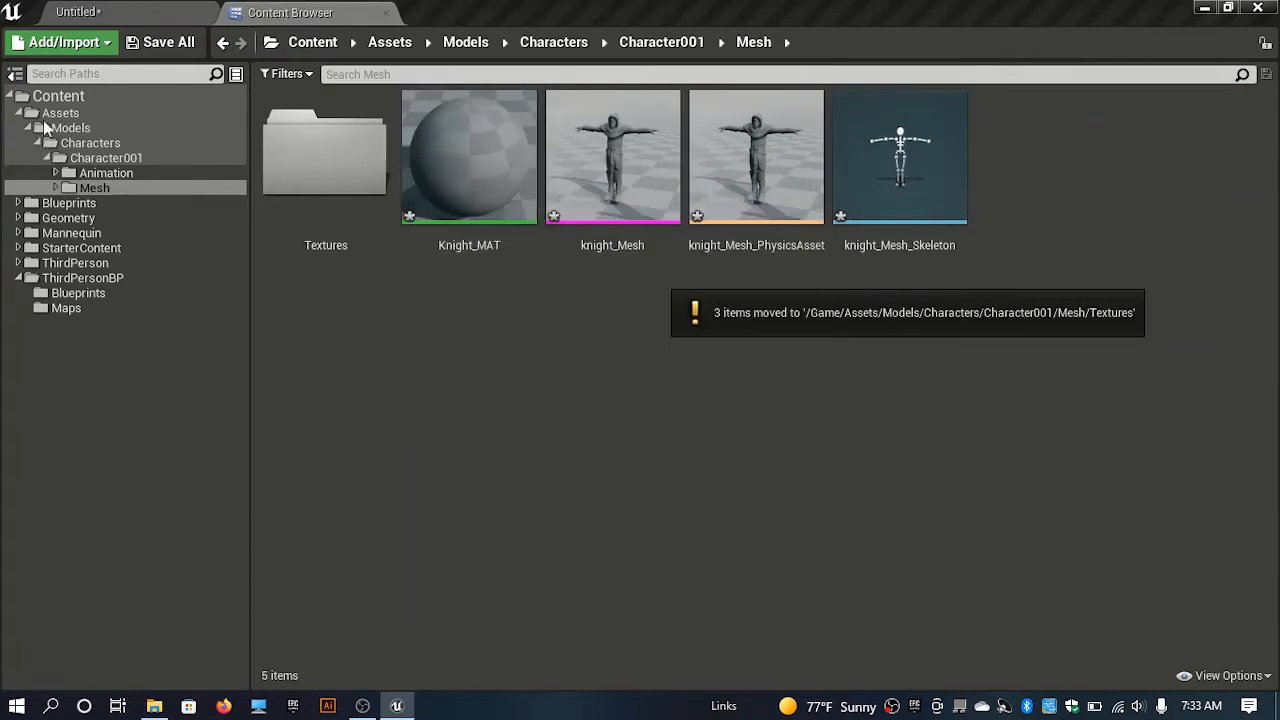
- Move the Knight_MAT material into the Blueprints/Materials/Master folder
left_click(18, 203)
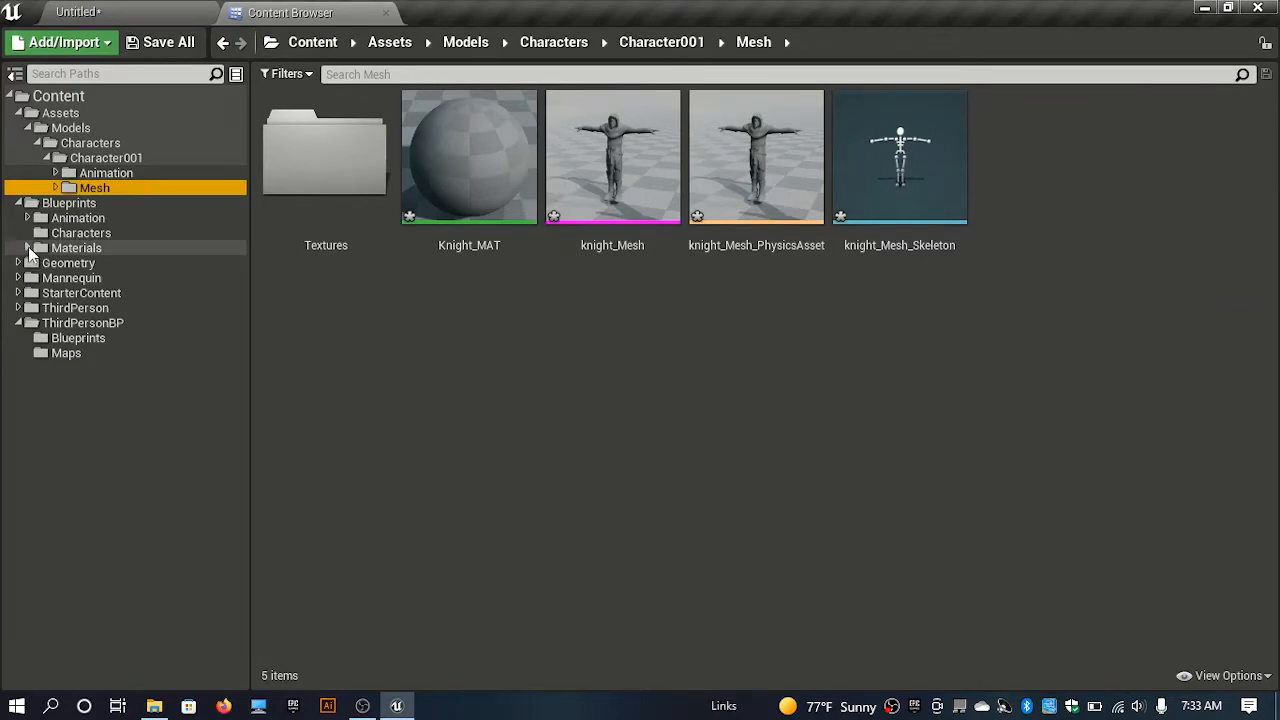
left_click(28, 248)
left_click_drag(469, 160, 114, 262)
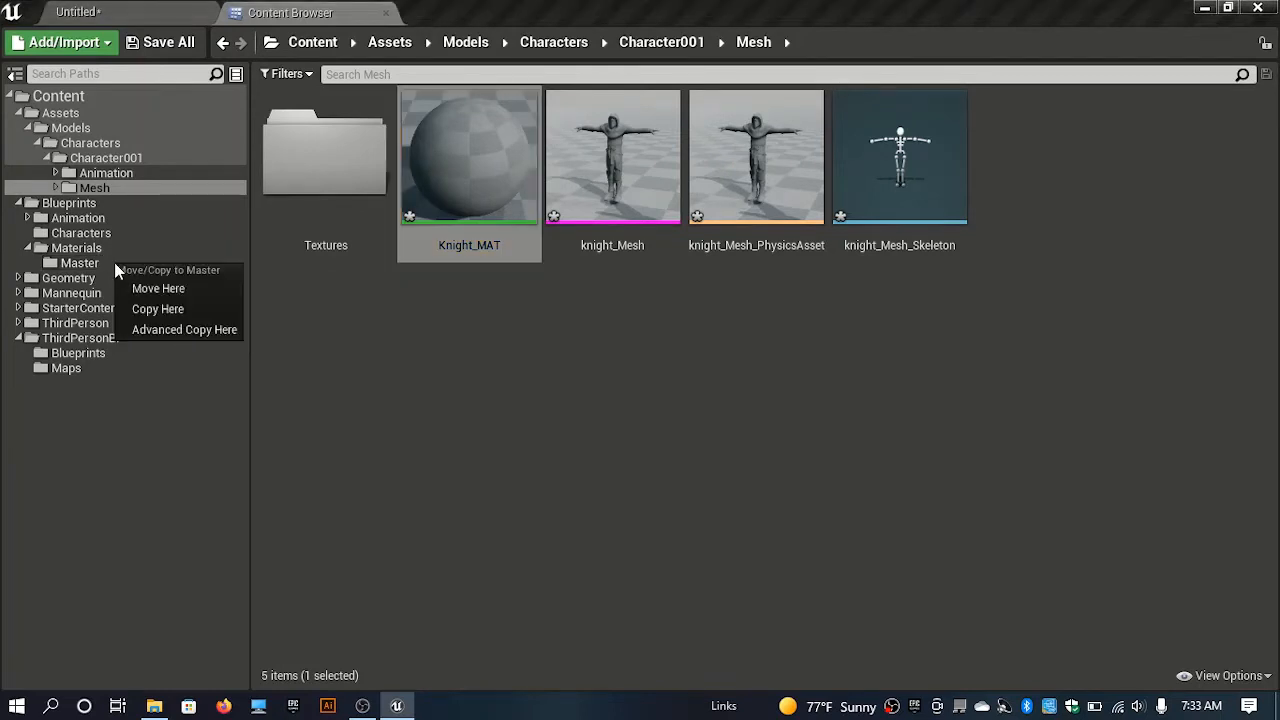
left_click(176, 294)
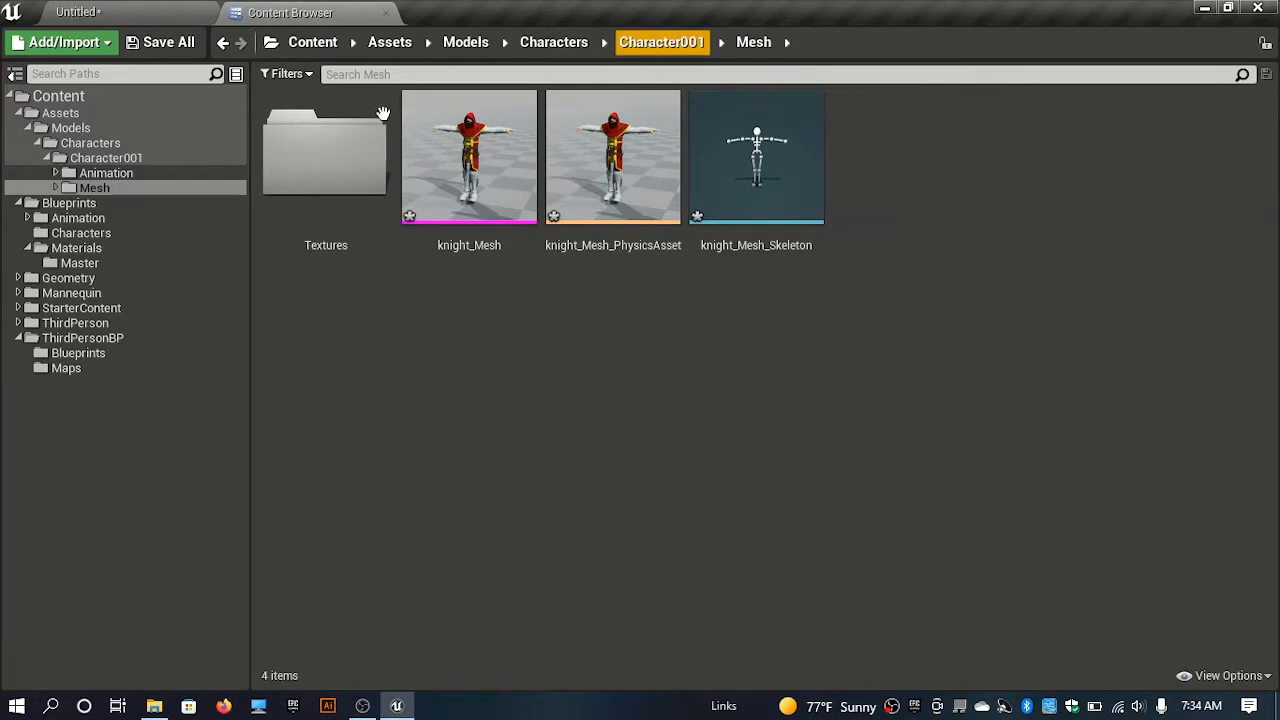
- Open Base_Character from Blueprints/Characters and set its Mesh component's skeletal mesh to knight_Mesh
left_click(312, 42)
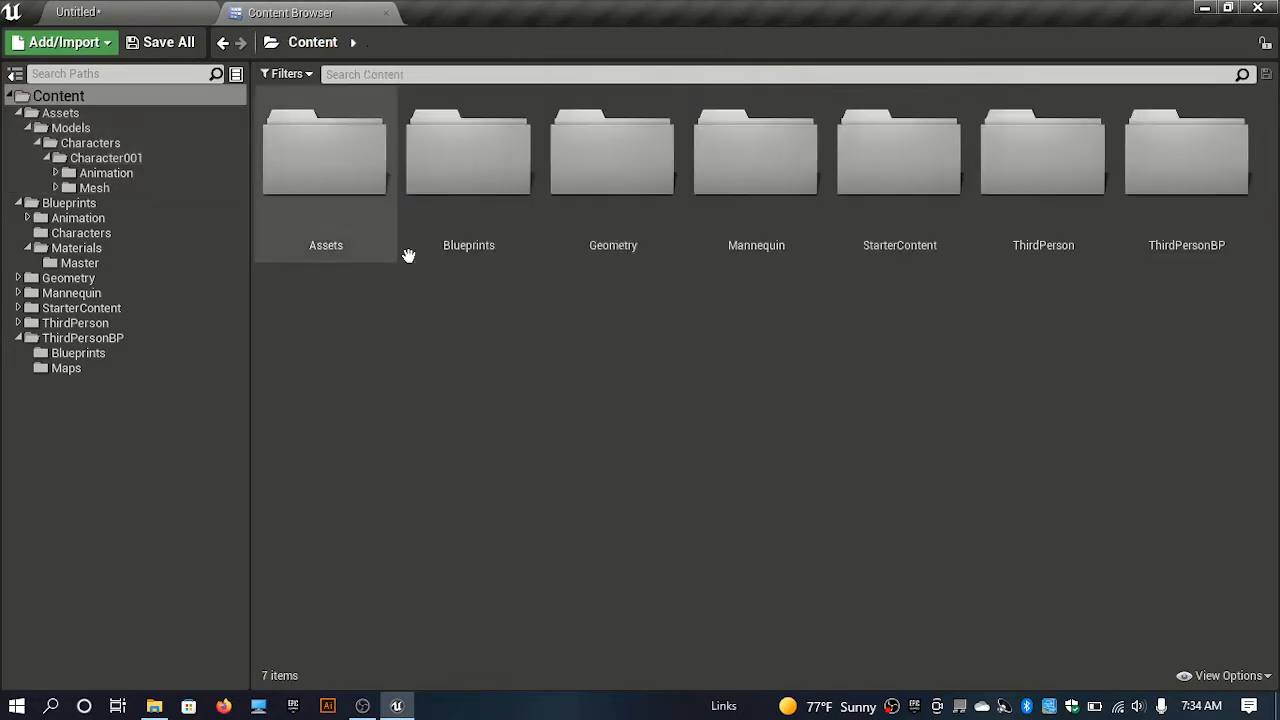
double_click(488, 218)
left_click(455, 228)
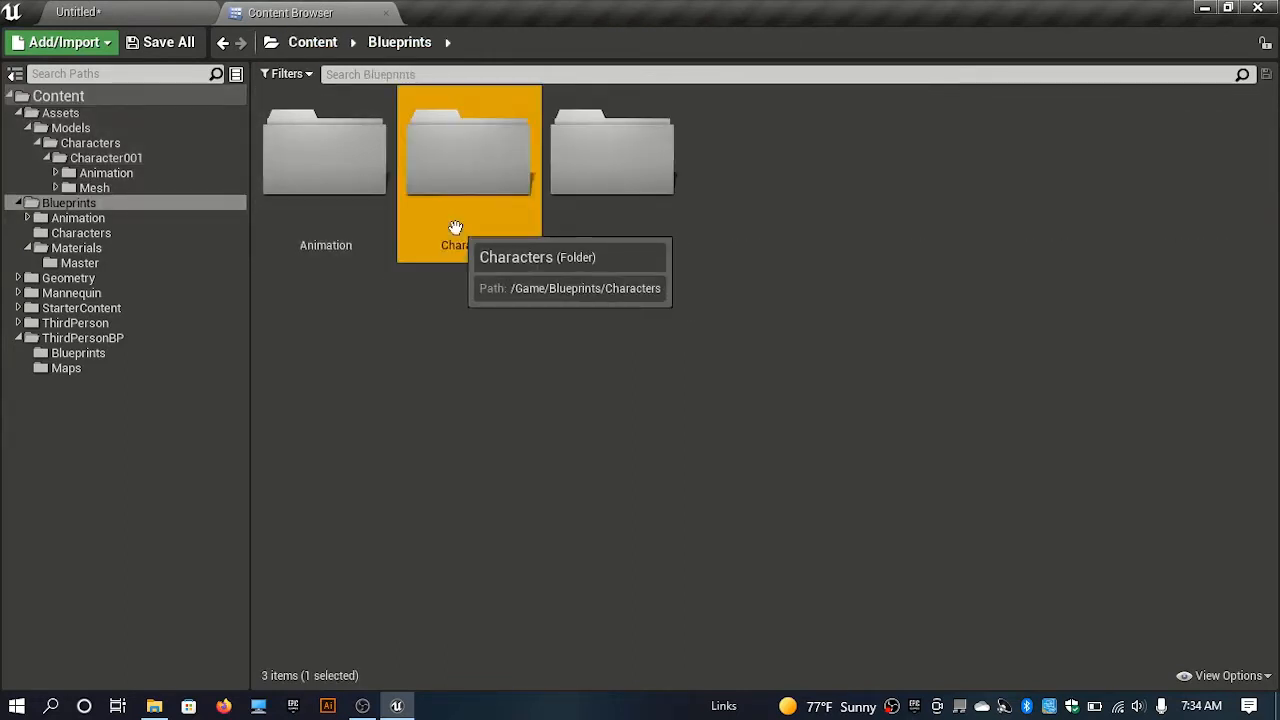
double_click(455, 228)
double_click(380, 210)
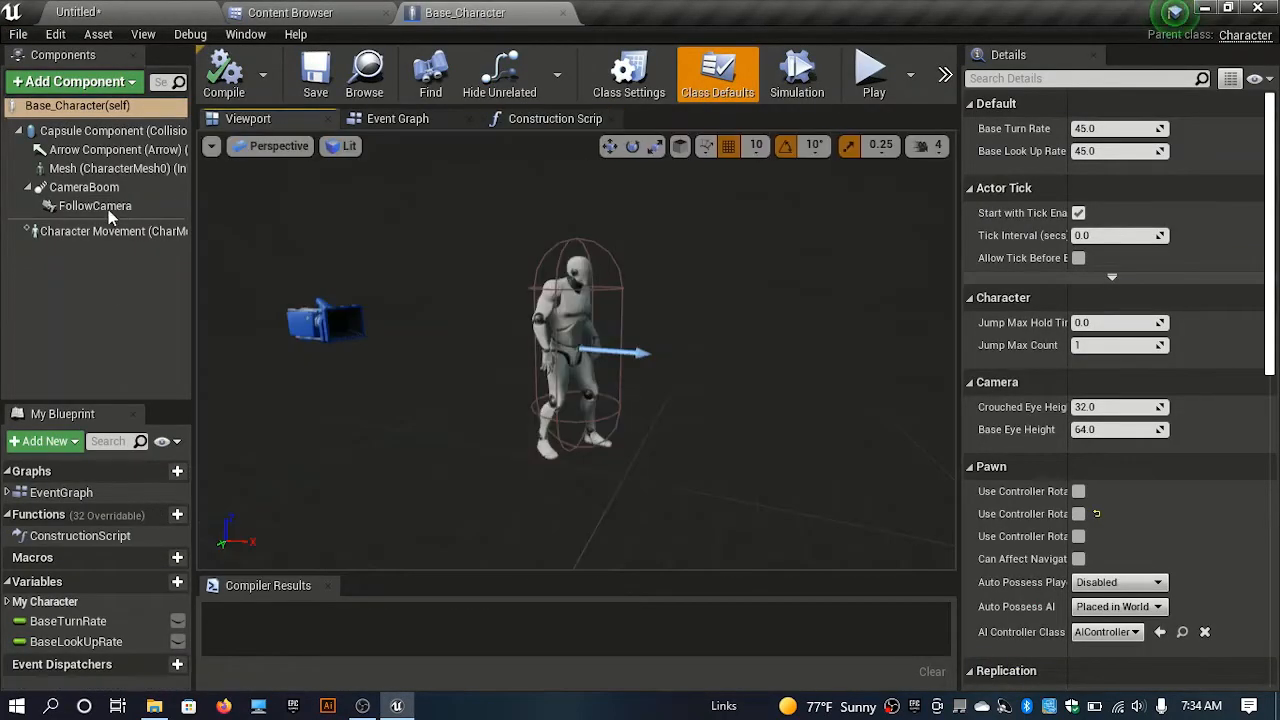
left_click(123, 170)
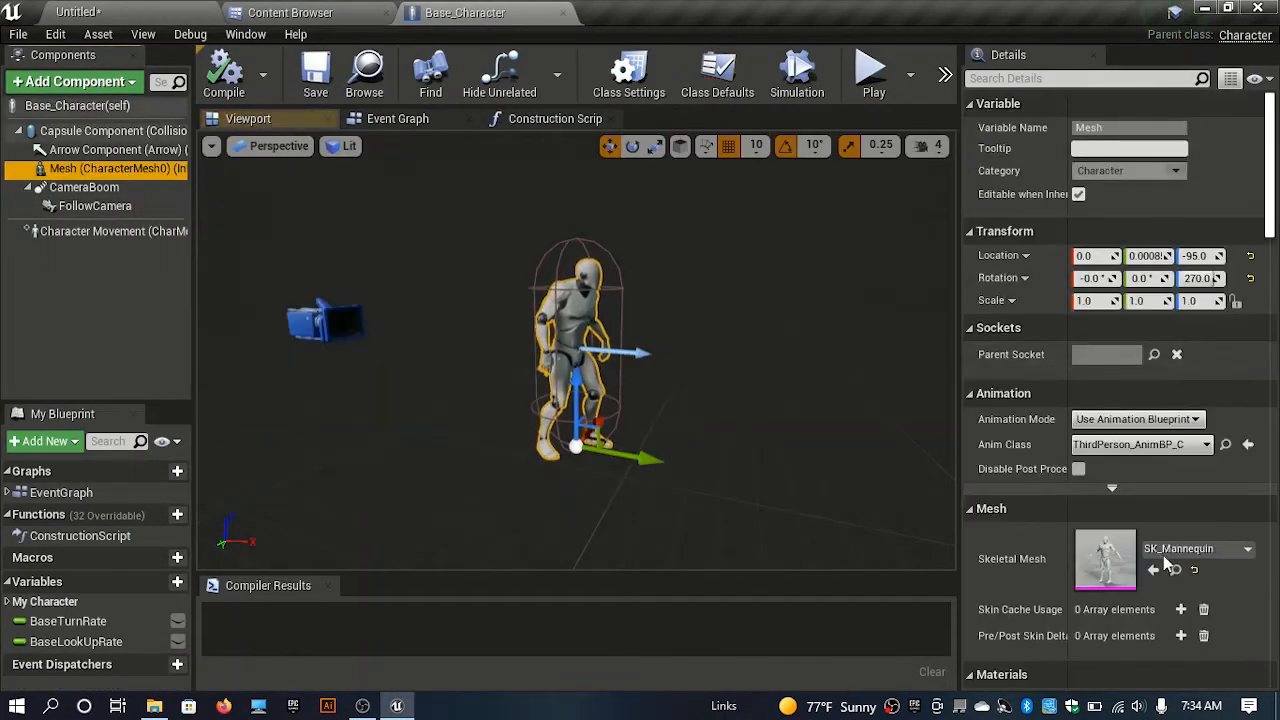
left_click(1170, 550)
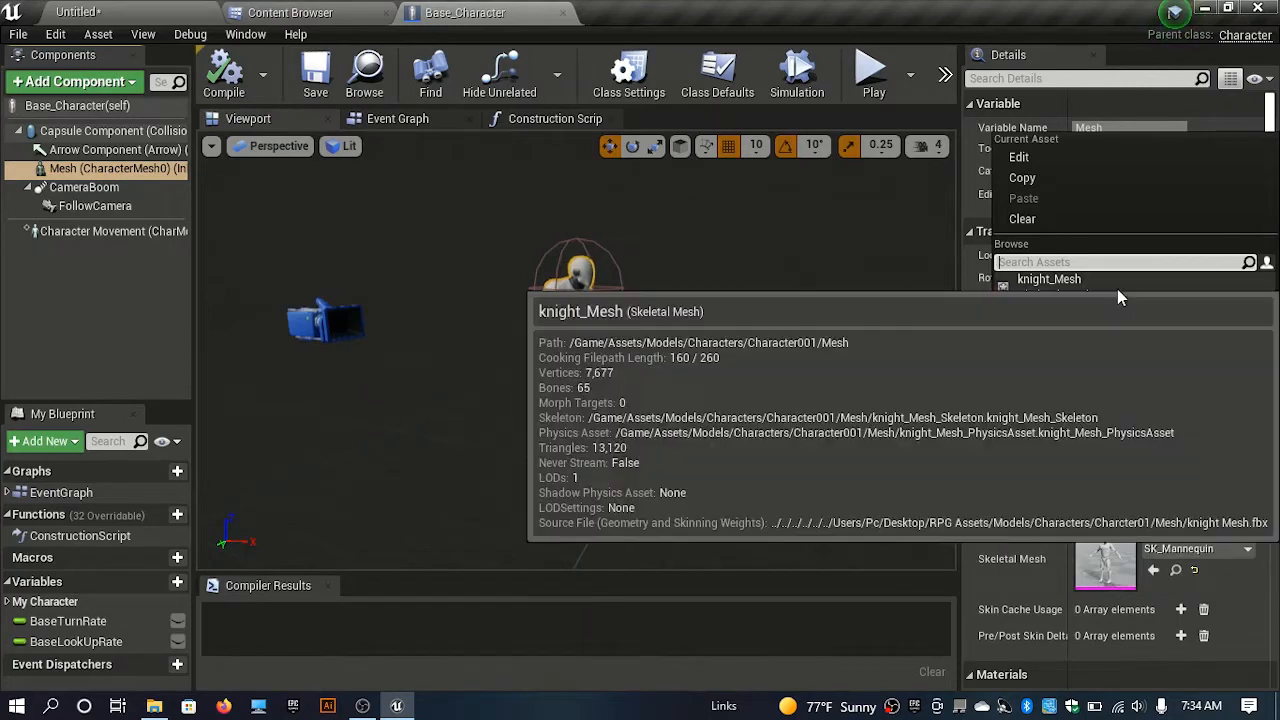
left_click(1116, 287)
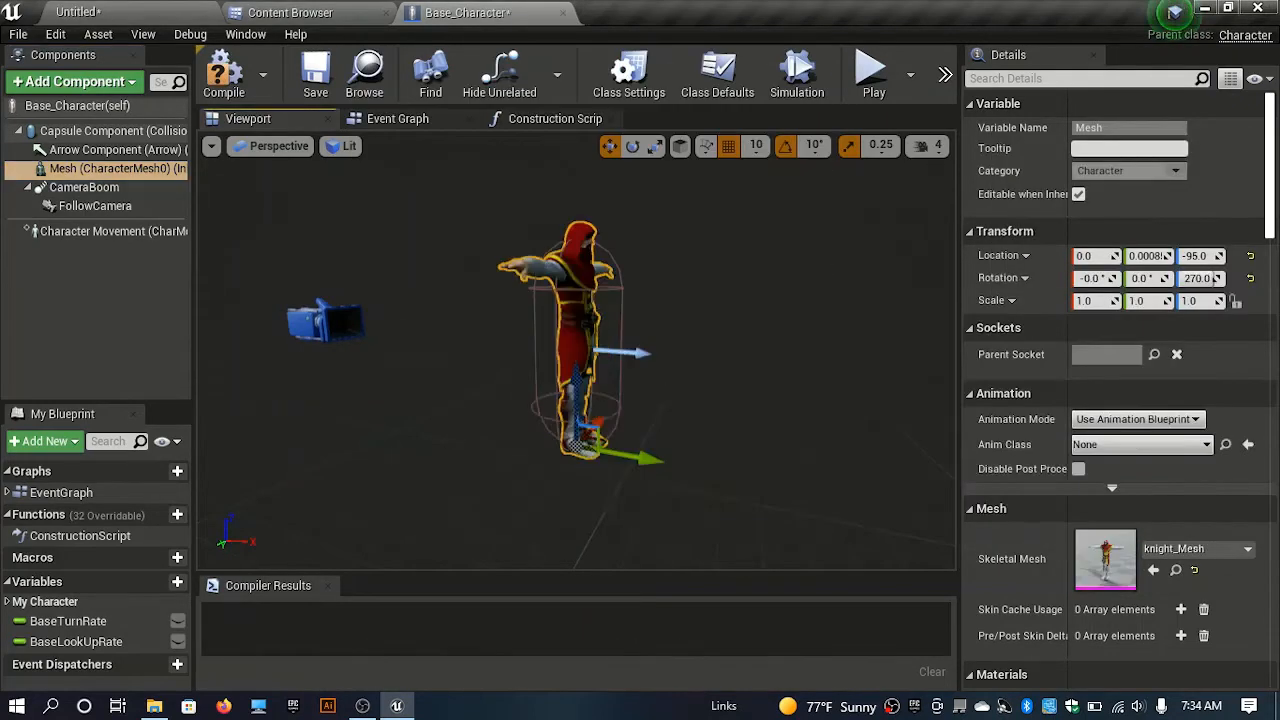
- Set the grid snap size to 1, disable grid snapping, and raise the knight mesh to a Z location of about -90.11
mouse_move(576, 350)
right_mouse_down()
mouse_move(680, 350)
mouse_move(660, 330)
mouse_move(610, 420)
mouse_move(630, 430)
mouse_move(560, 410)
mouse_move(660, 390)
mouse_move(500, 450)
mouse_move(470, 530)
mouse_move(543, 462)
mouse_move(606, 334)
mouse_move(592, 391)
mouse_move(645, 320)
mouse_move(590, 380)
mouse_move(500, 395)
mouse_move(445, 360)
mouse_move(575, 355)
right_mouse_up()
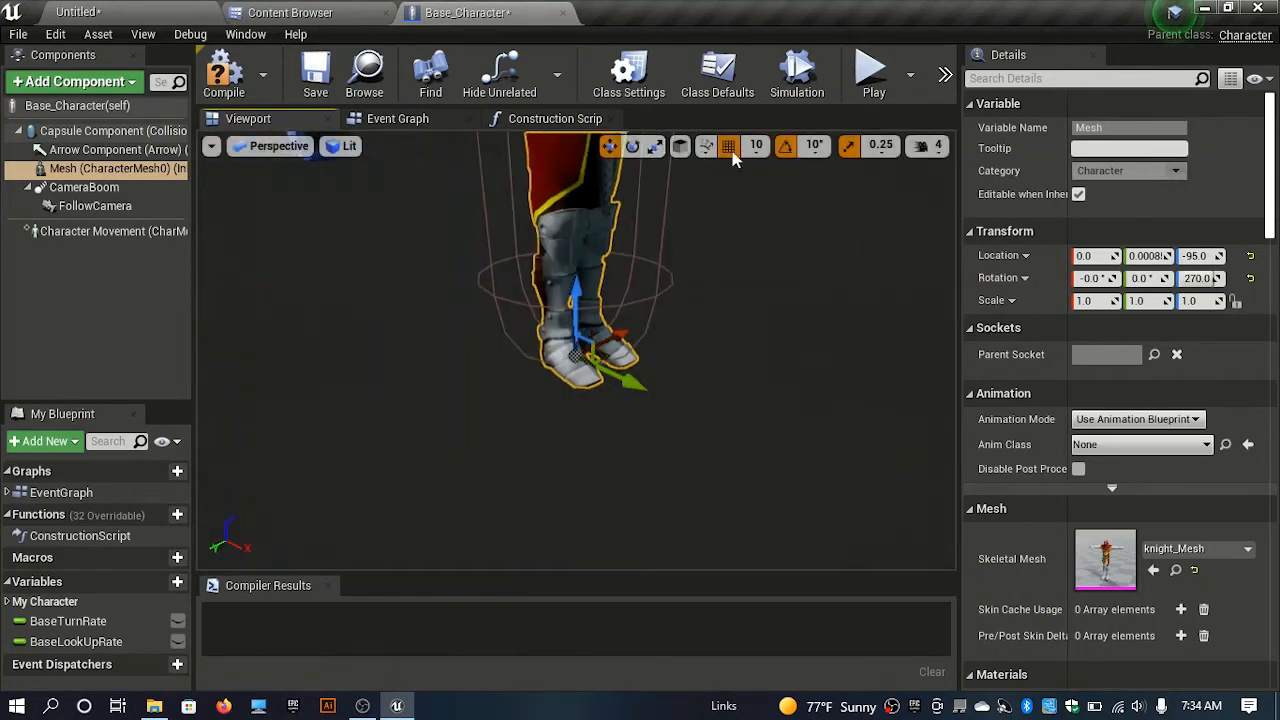
left_click(760, 148)
left_click(766, 186)
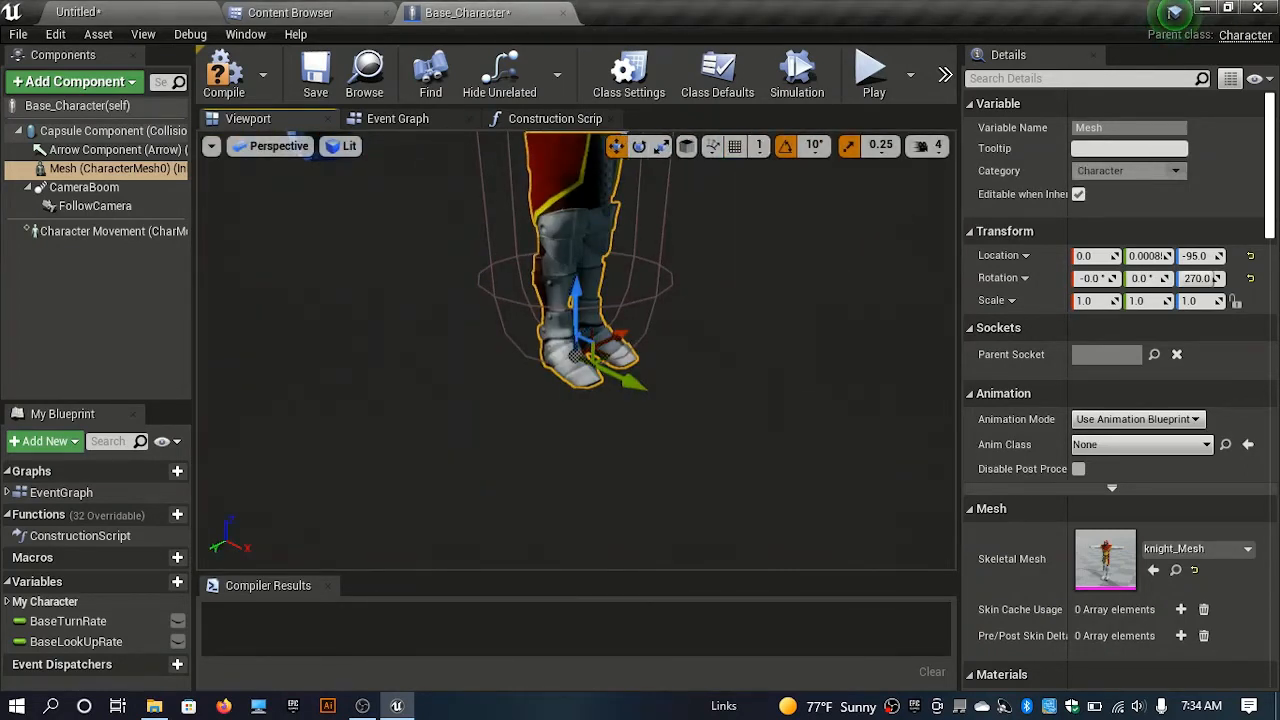
right_click_drag(700, 300, 674, 290)
mouse_move(619, 316)
left_mouse_down()
mouse_move(614, 300)
mouse_move(629, 302)
left_mouse_up()
right_click_drag(629, 302, 570, 320)
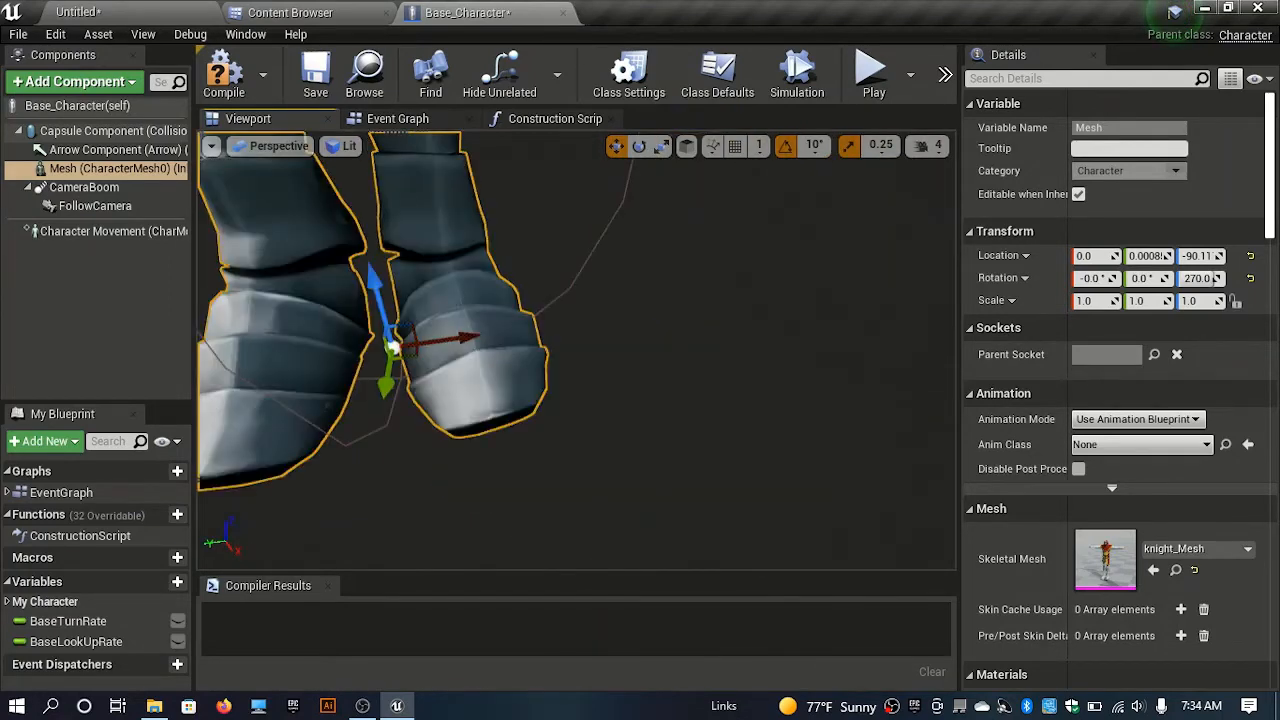
key("f")
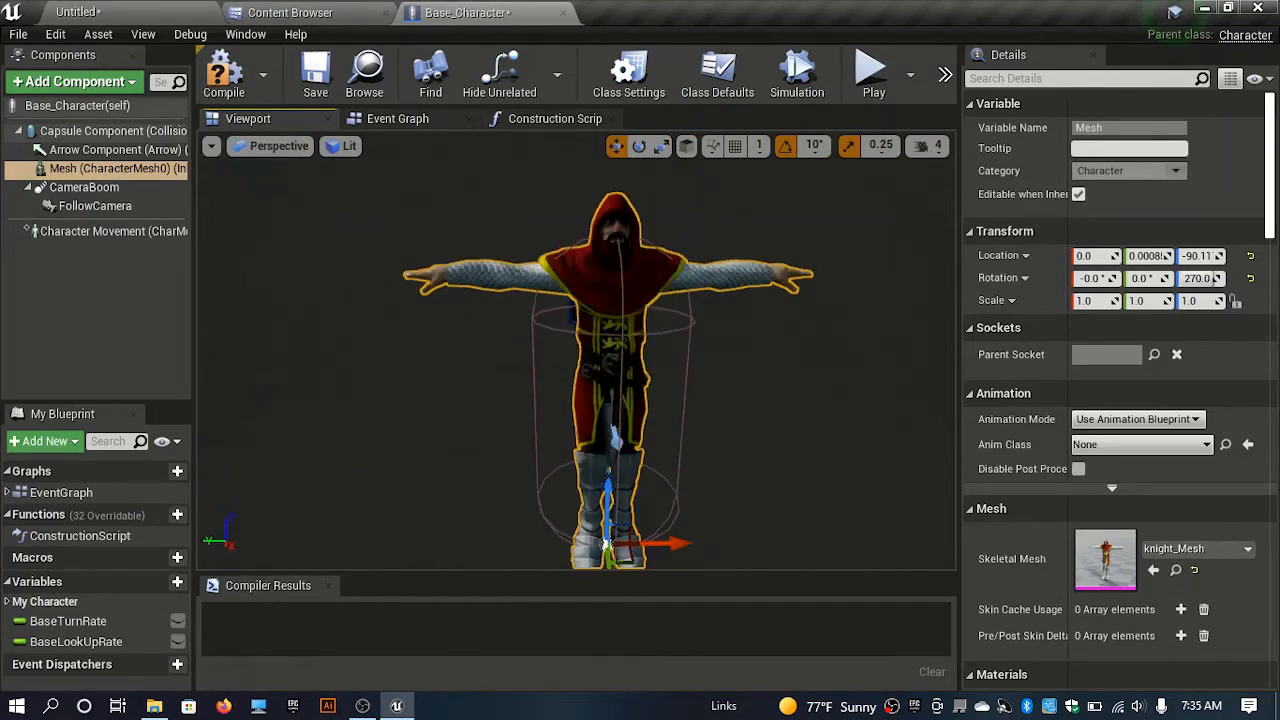
- Check the knight's feet against the bottom of the capsule and compile the Base_Character blueprint
right_click_drag(576, 350, 560, 450)
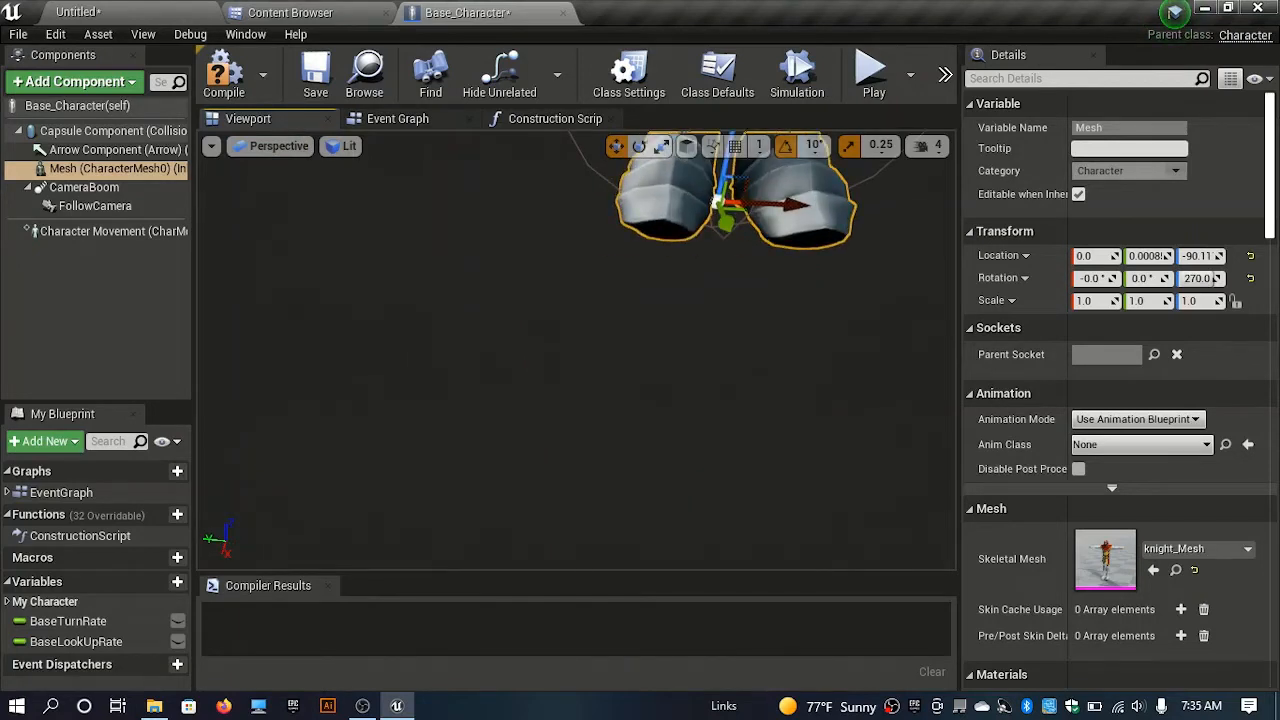
left_click_drag(576, 350, 730, 280, "alt")
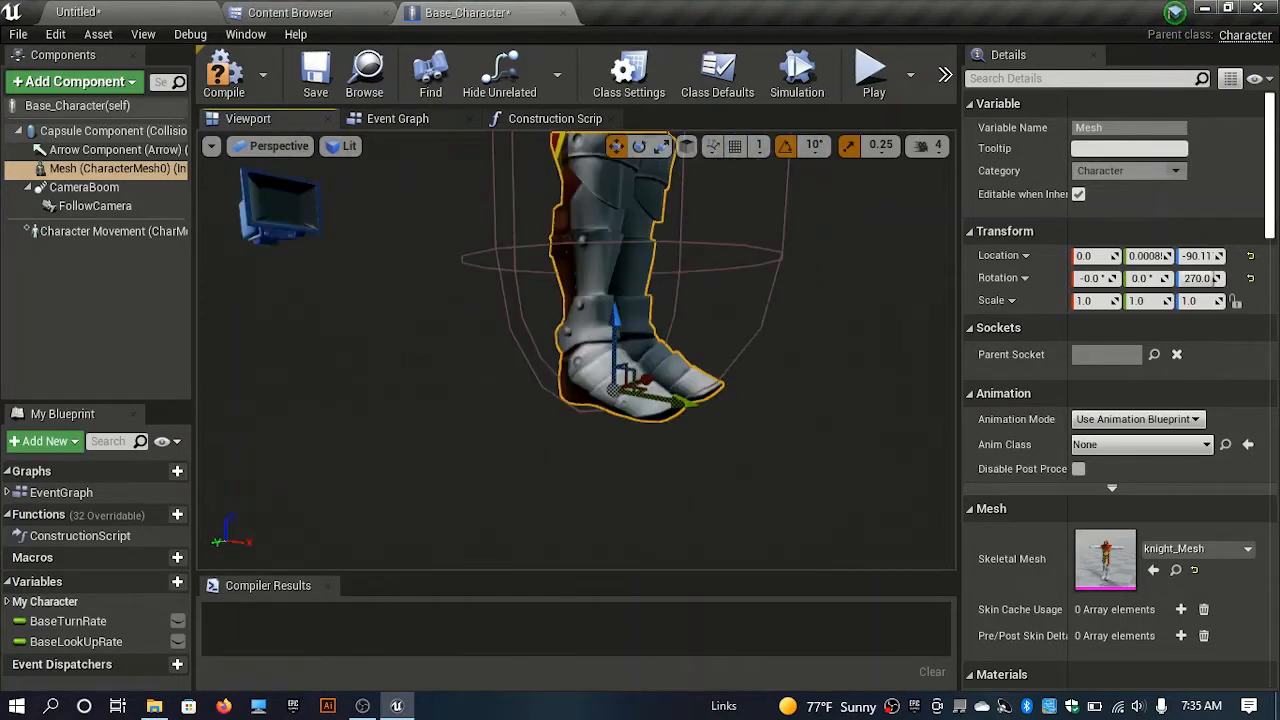
left_click_drag(576, 350, 370, 350, "alt")
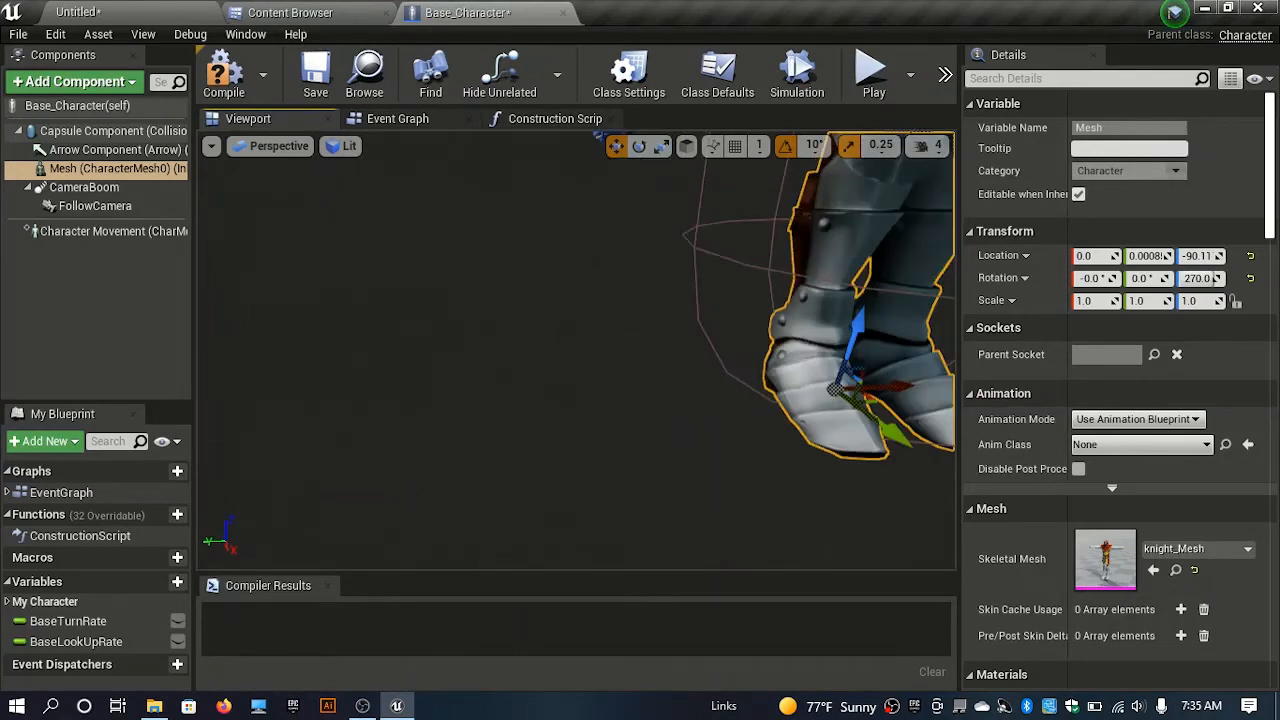
key("f")
left_click(224, 78)
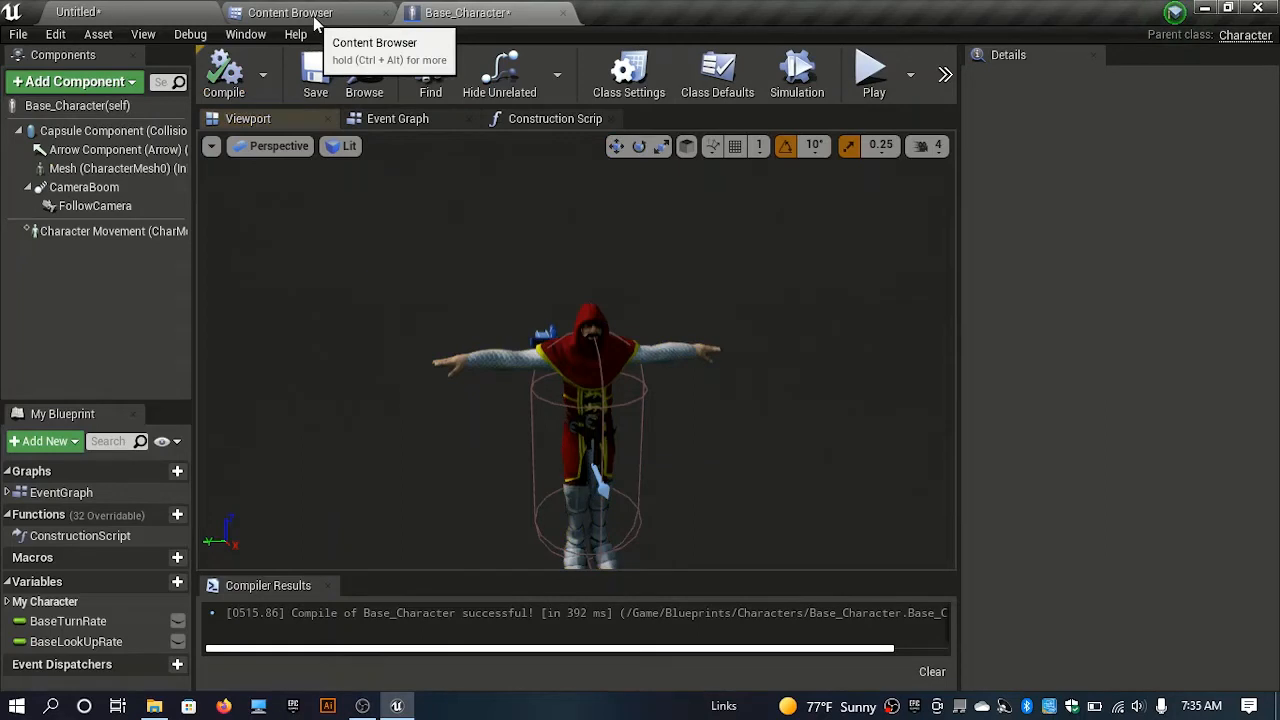
- Create an Animation Blueprint for knight_Mesh_Skeleton in the Blueprints/Animation/Blueprints folder and name it Knight_AnimBP
left_click(316, 18)
double_click(340, 200)
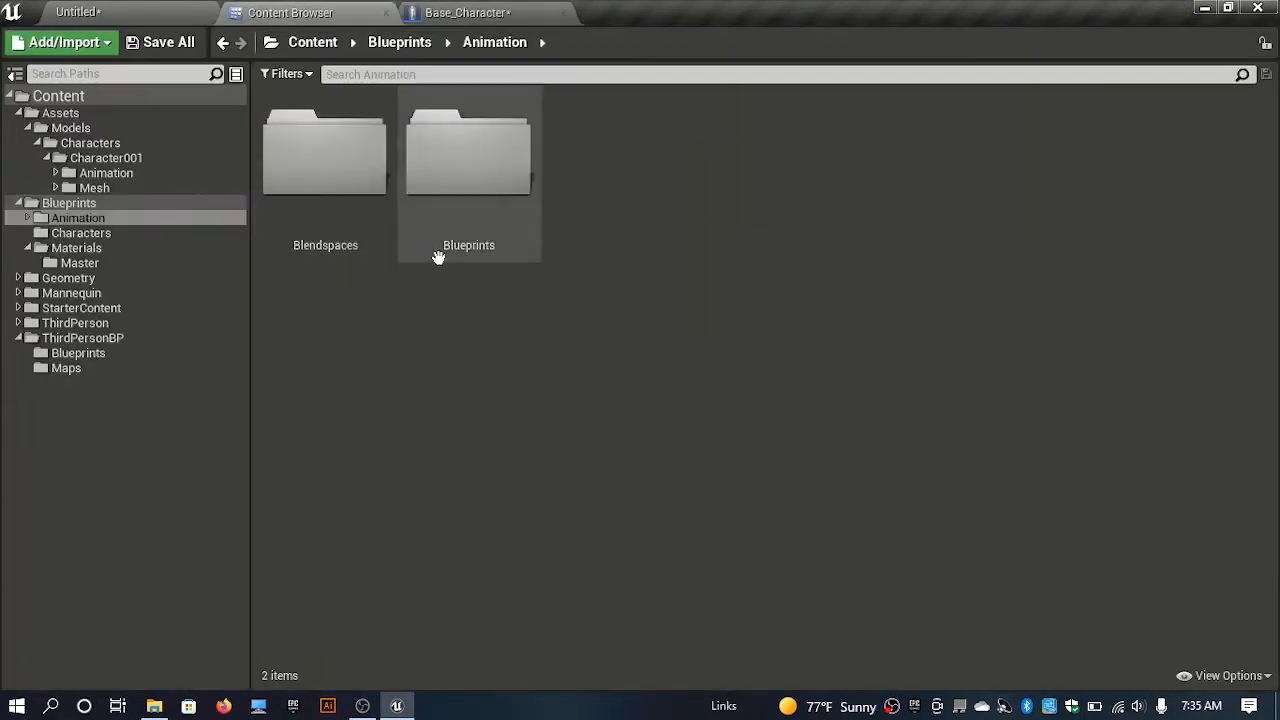
double_click(489, 206)
right_click(489, 214)
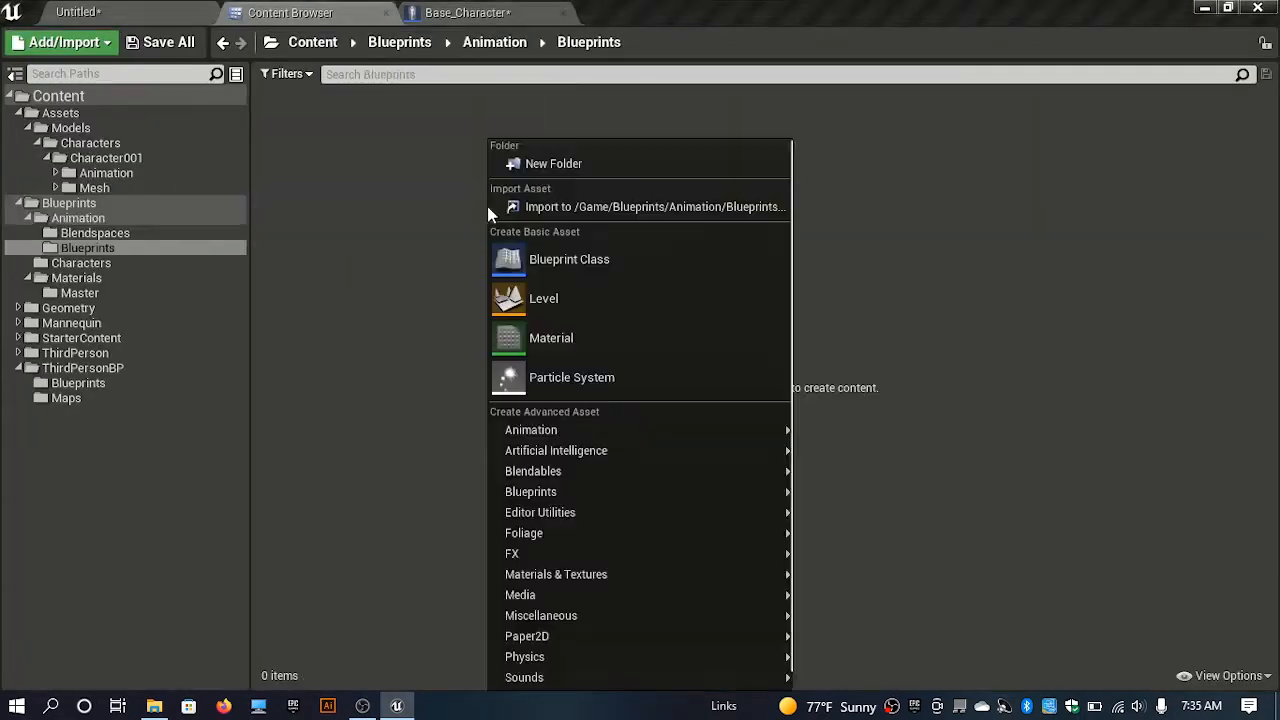
mouse_move(580, 430)
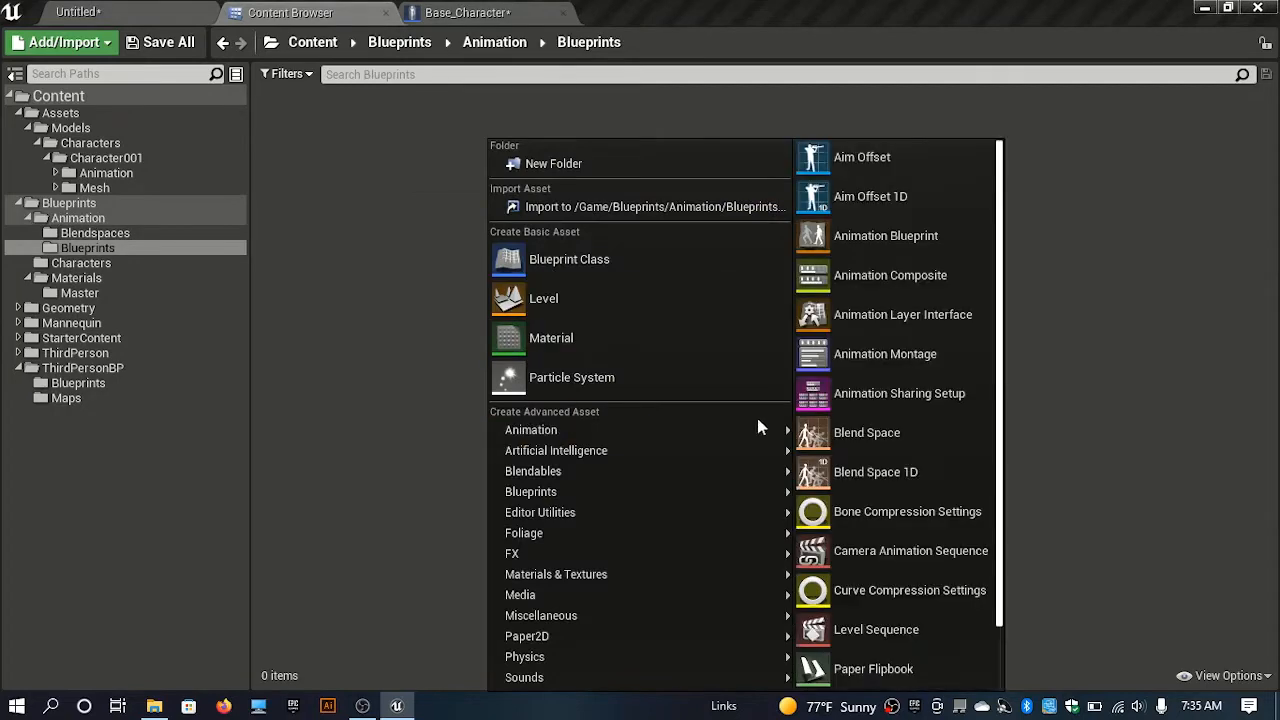
left_click(933, 236)
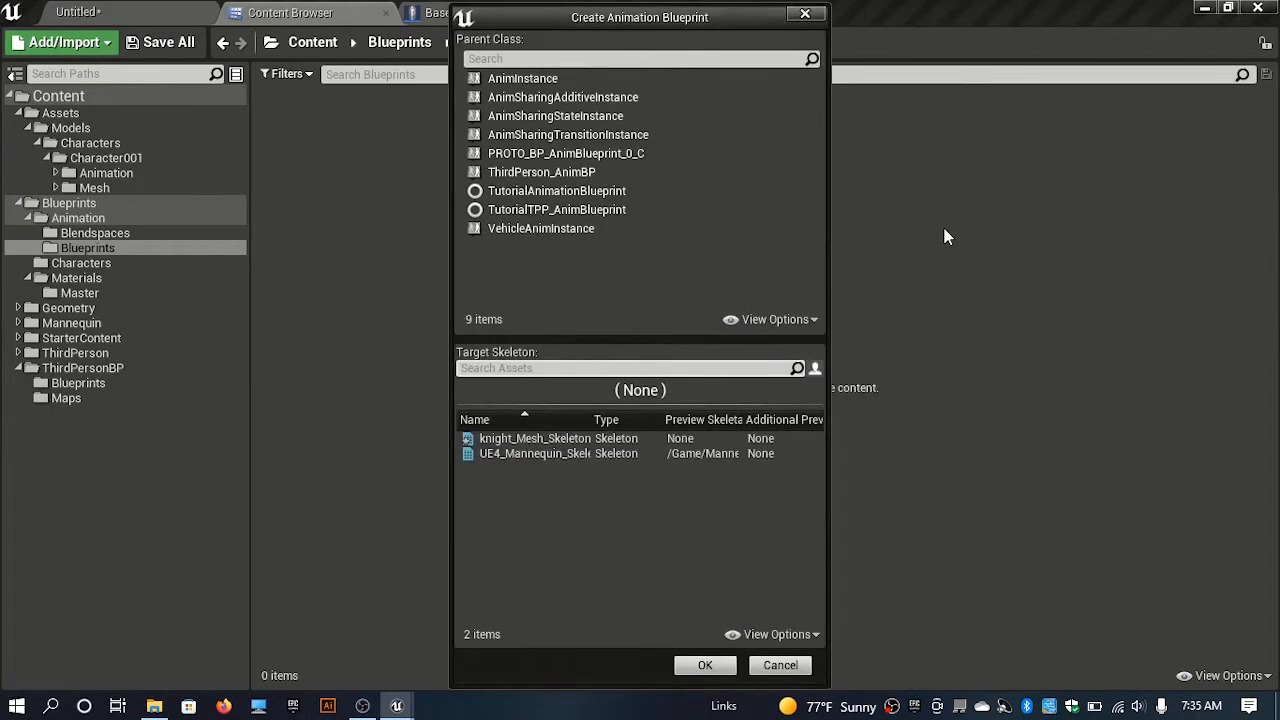
left_click(512, 439)
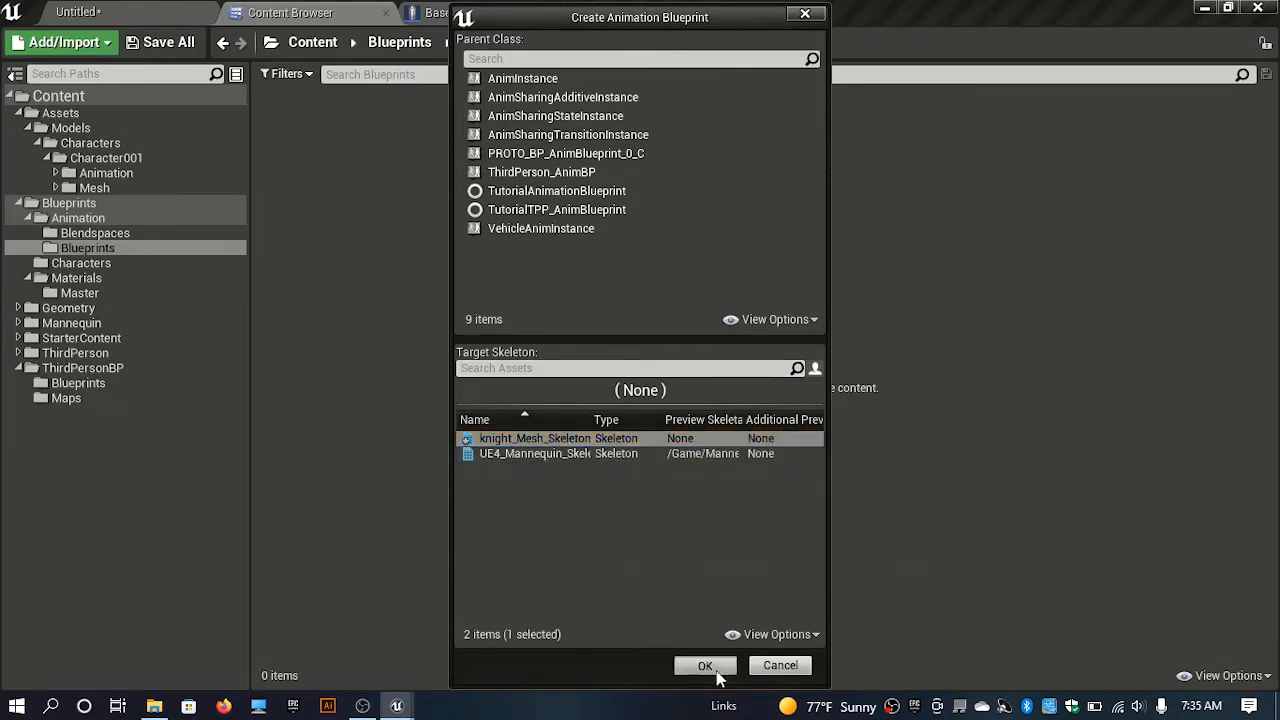
left_click(722, 662)
type("K")
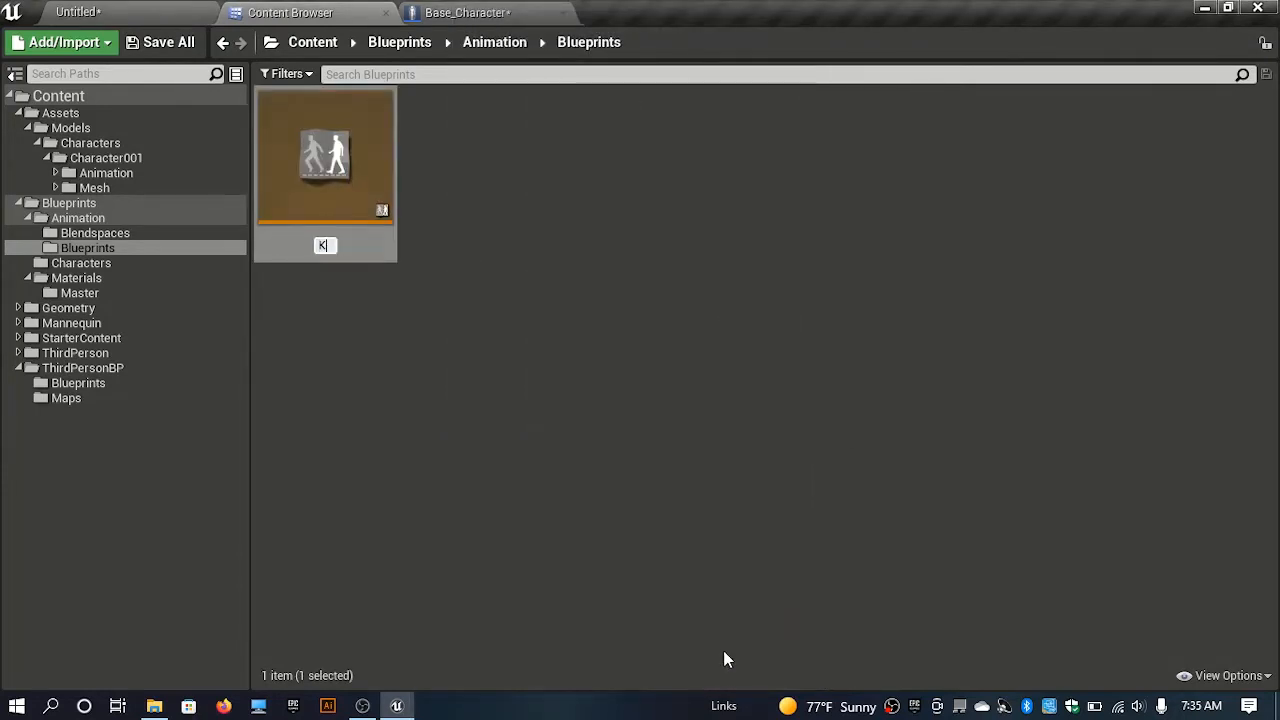
type("night_Anim")
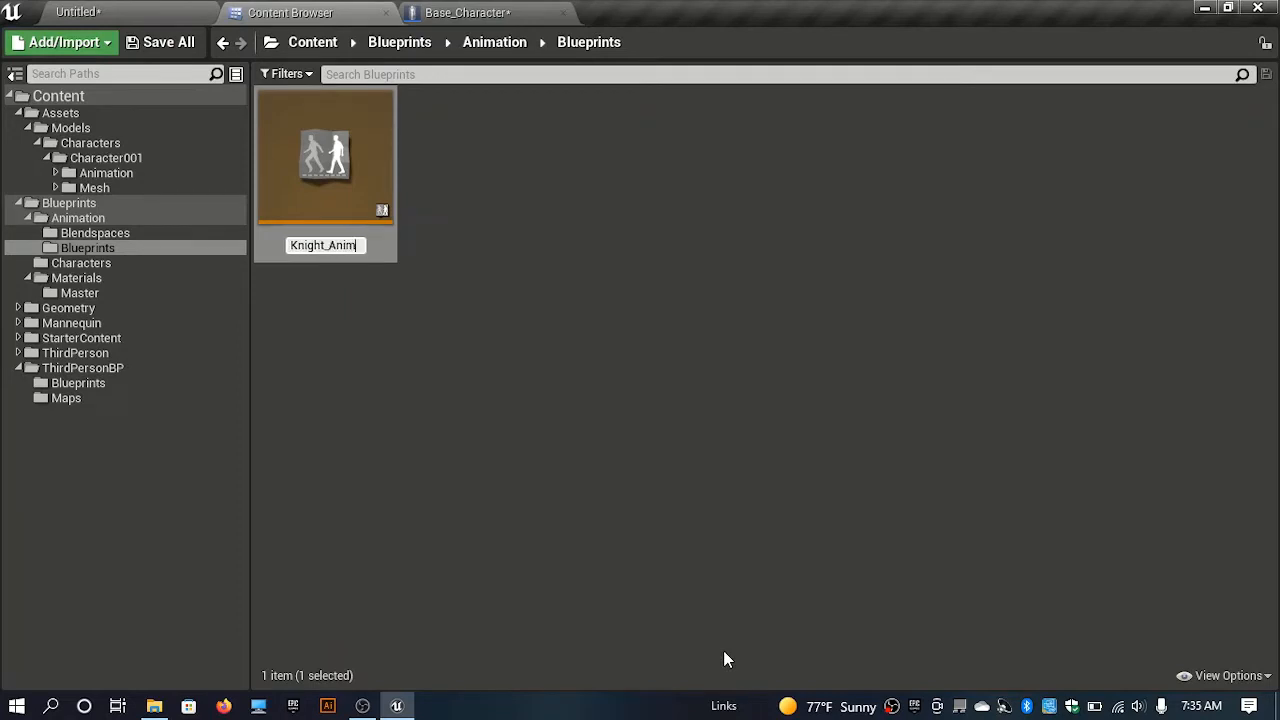
type("BP")
key("Return")
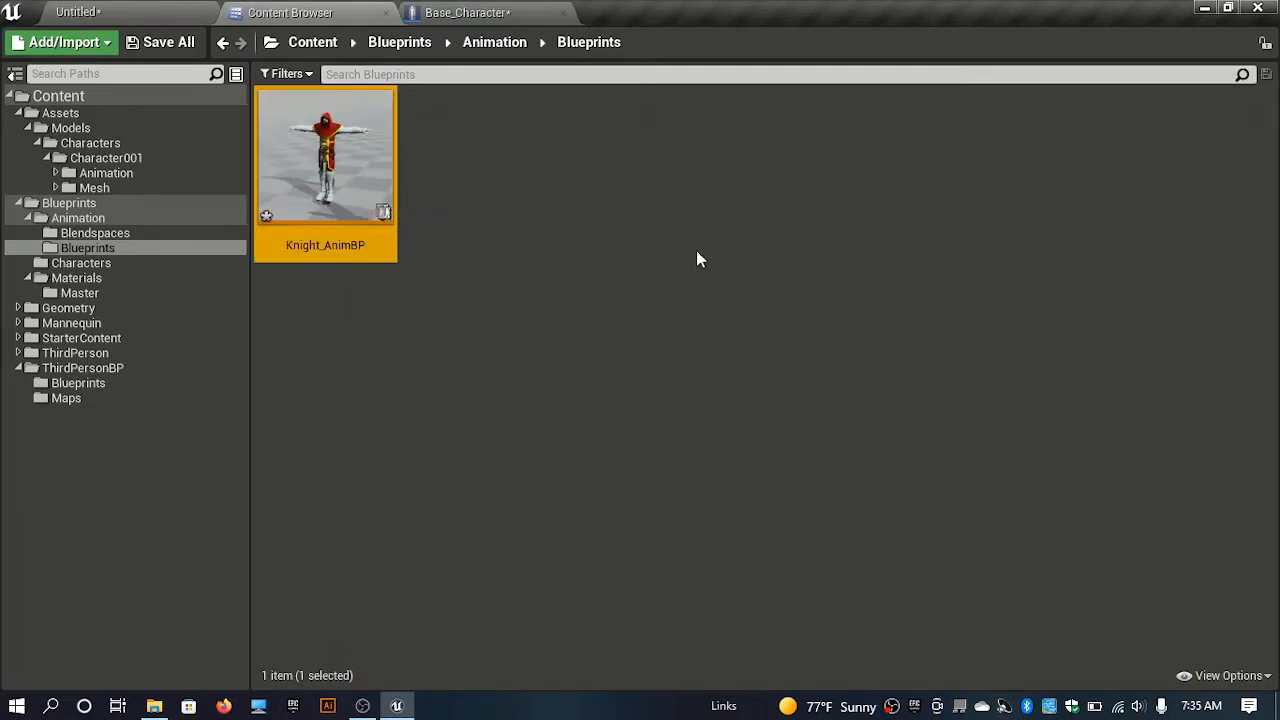
- Create a Blend Space for the knight mesh skeleton in the Blueprints/Animation/Blendspaces folder and name it Knight_AnimBS
left_click(491, 42)
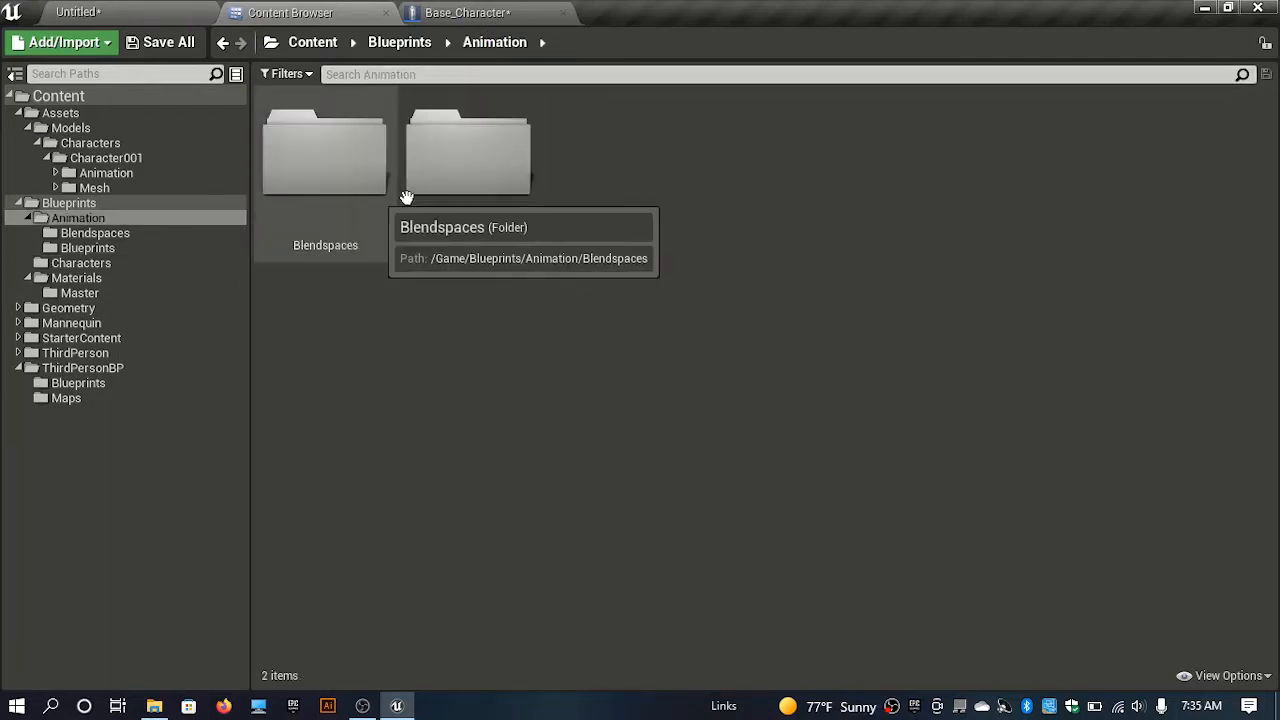
double_click(349, 209)
right_click(379, 140)
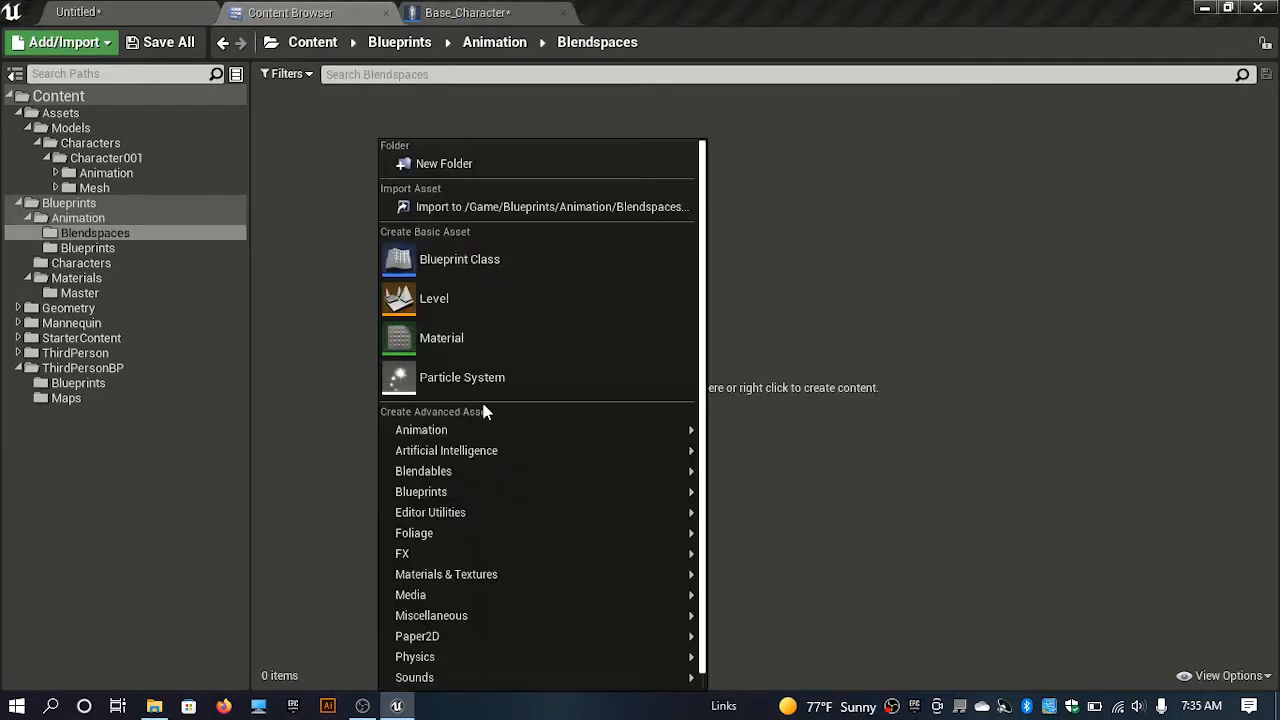
mouse_move(575, 432)
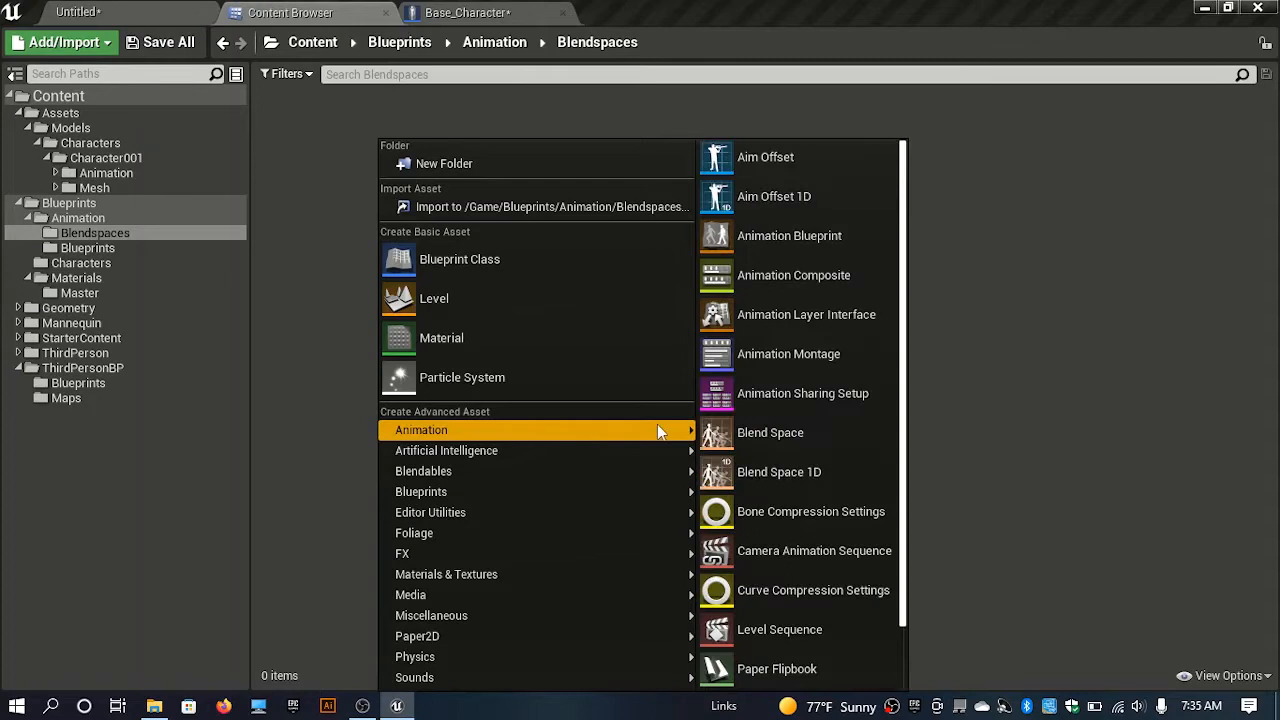
left_click(741, 430)
left_click(512, 110)
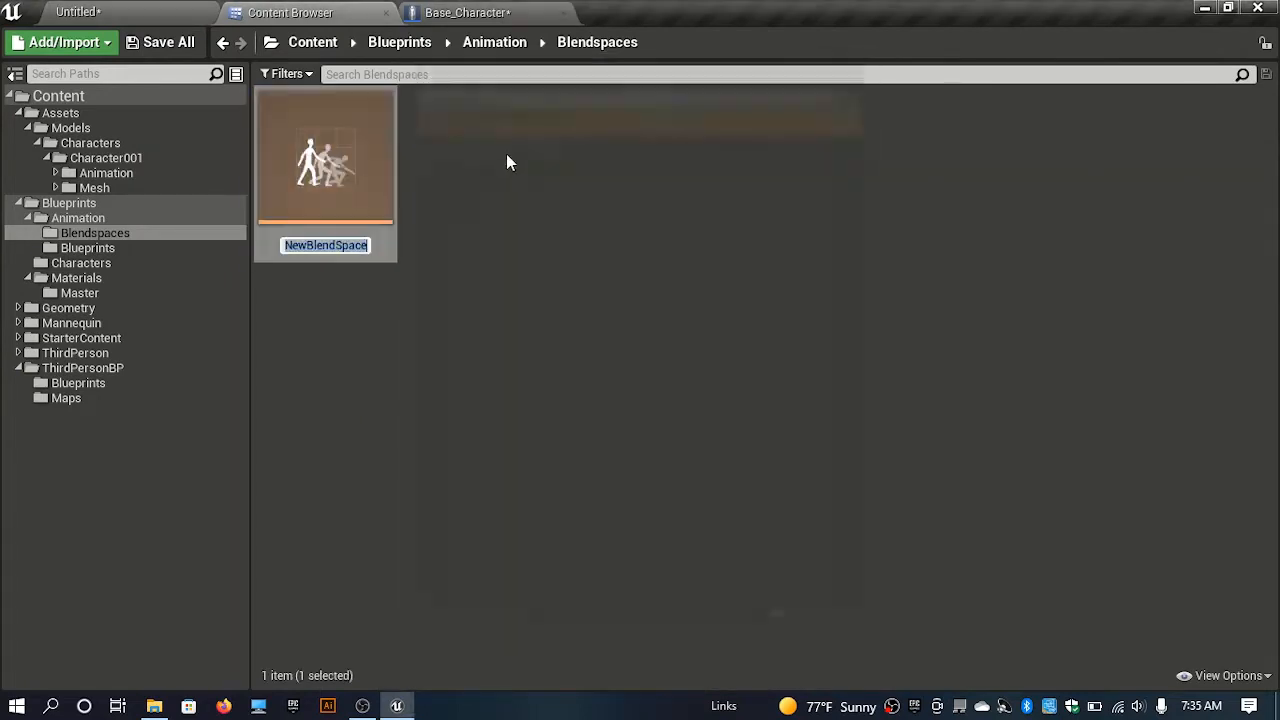
type("K")
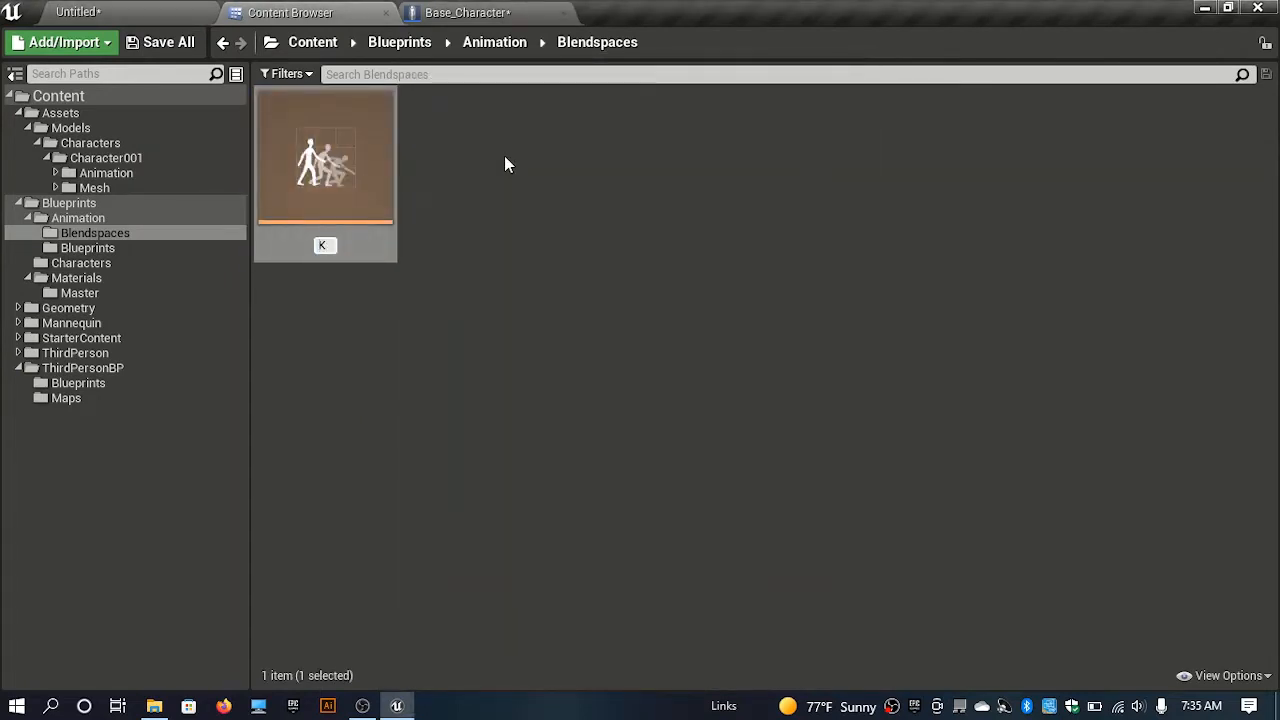
type("night_AnimBS")
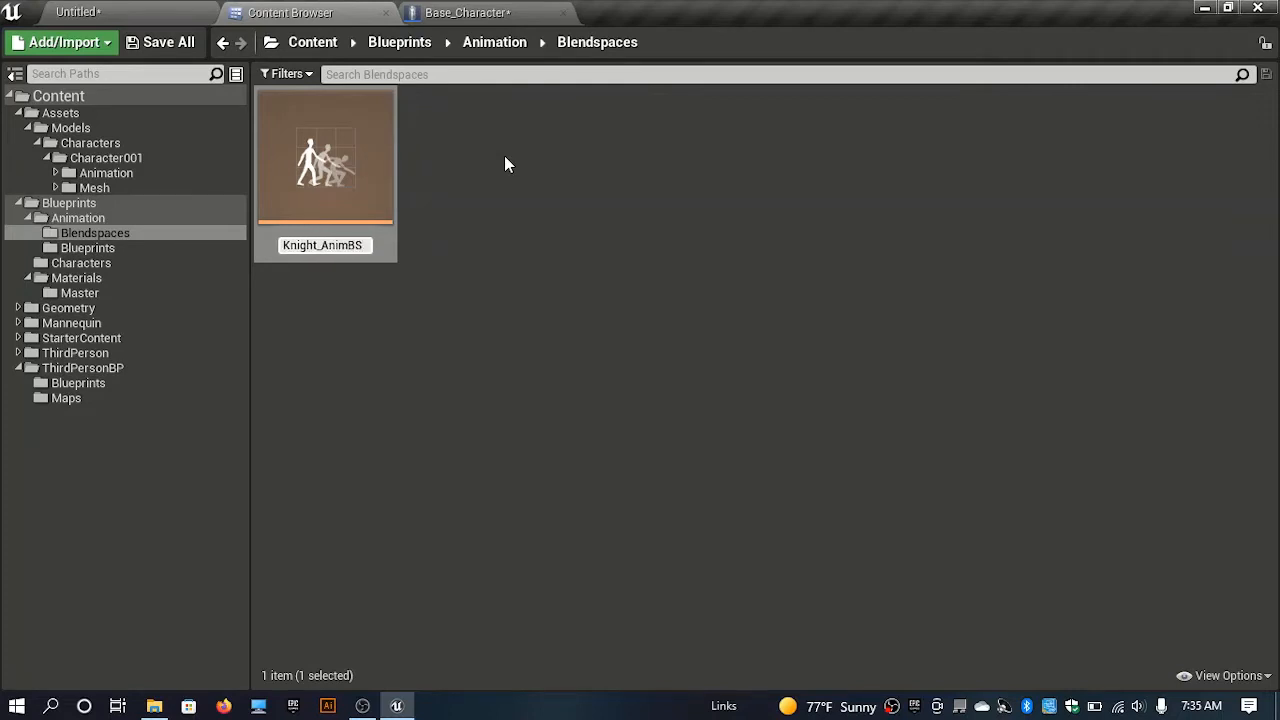
key("Return")
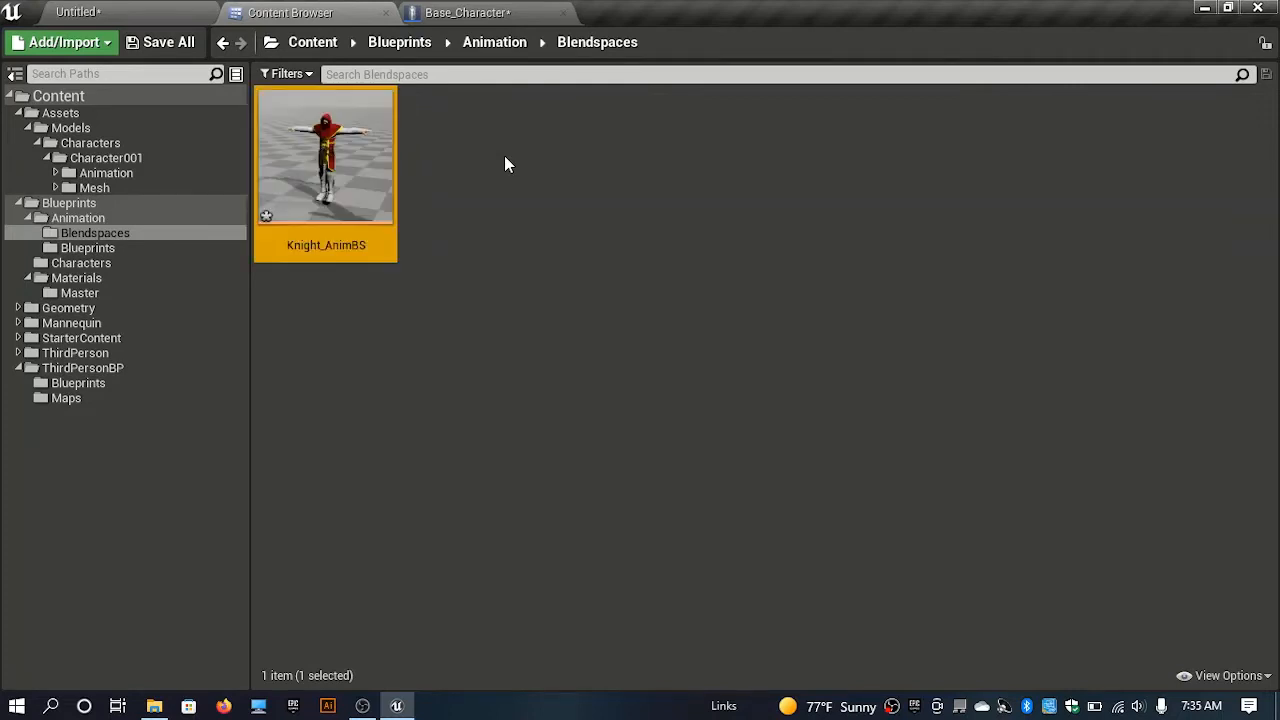
- Open the Knight_AnimBS blend space and name its horizontal axis Forward Axis
double_click(361, 148)
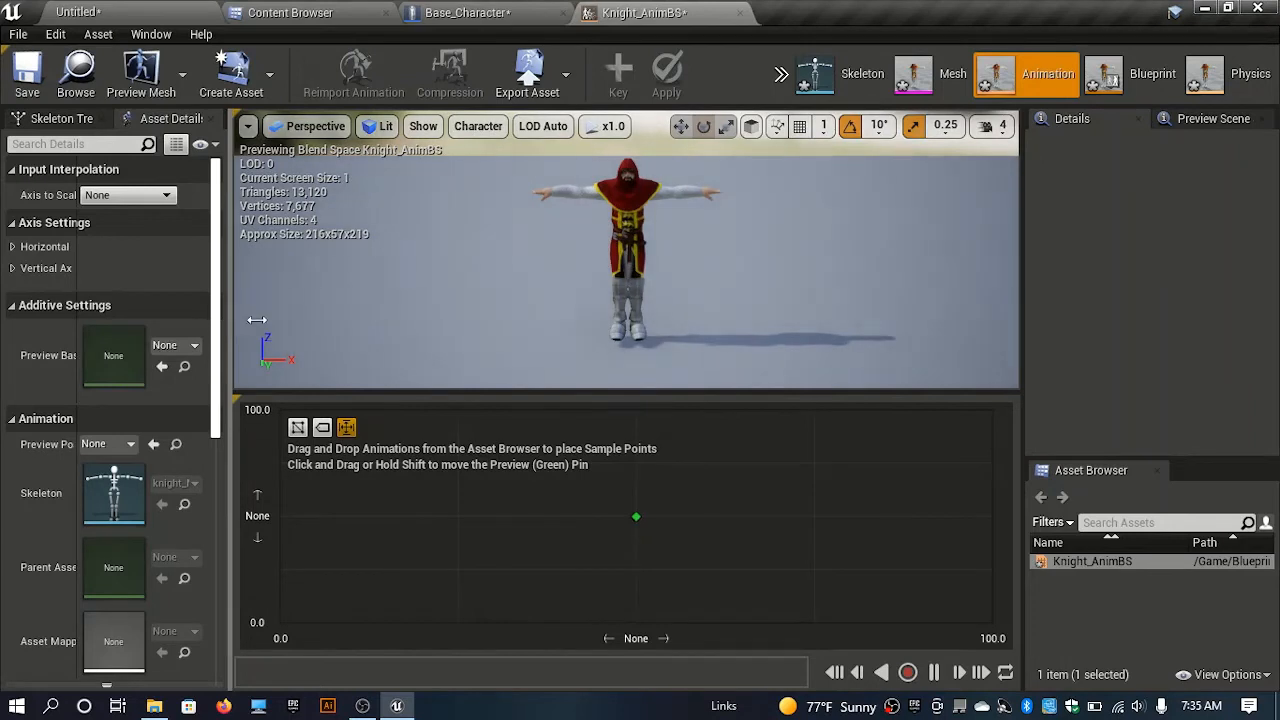
left_click_drag(229, 320, 283, 300)
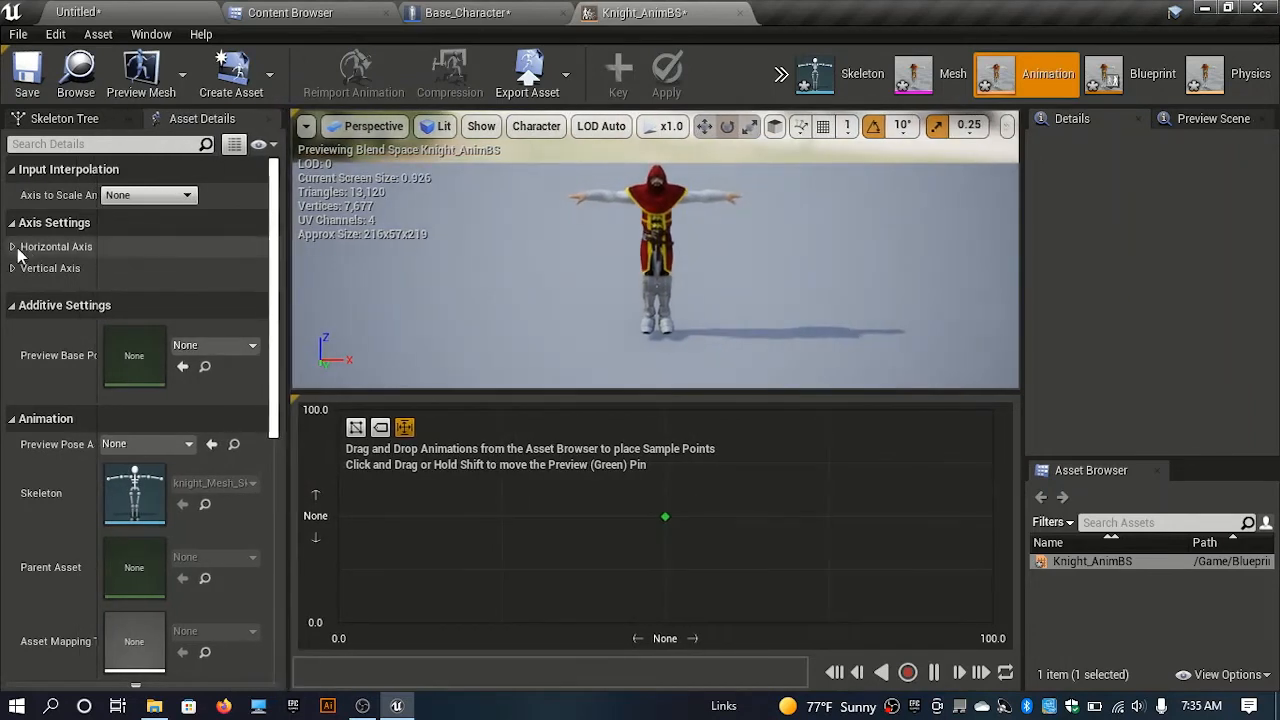
left_click(20, 247)
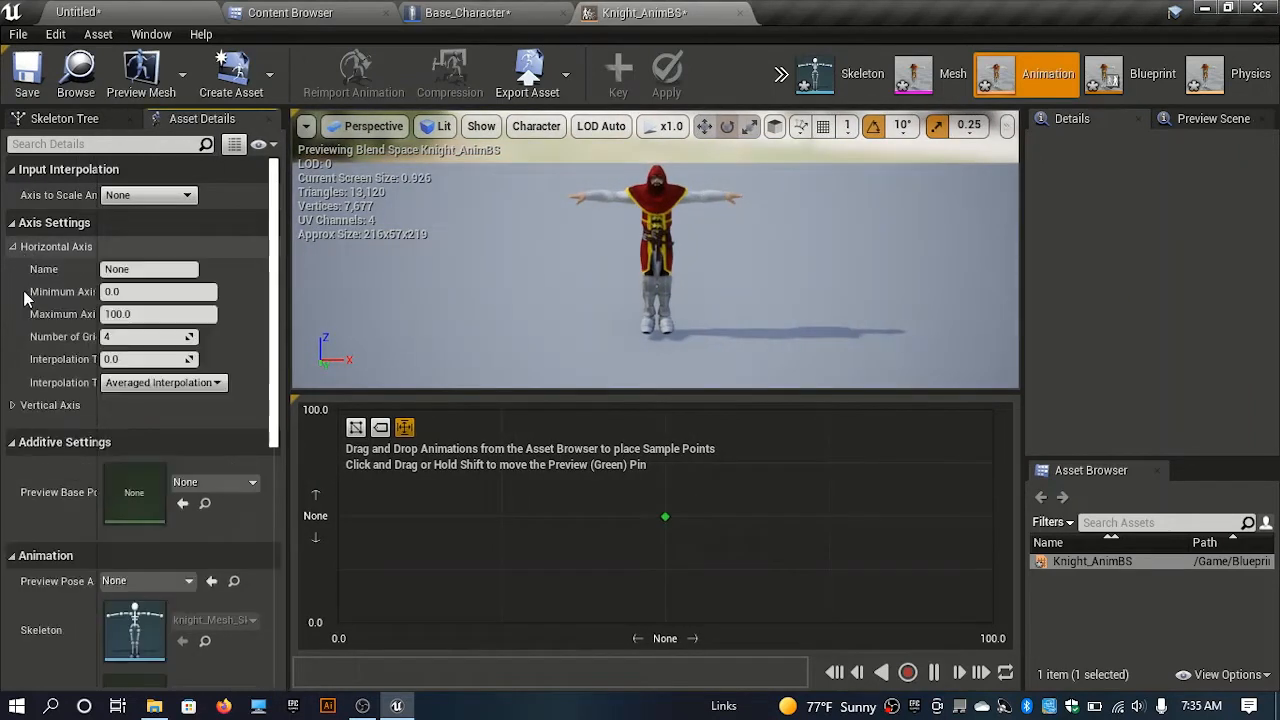
left_click(22, 405)
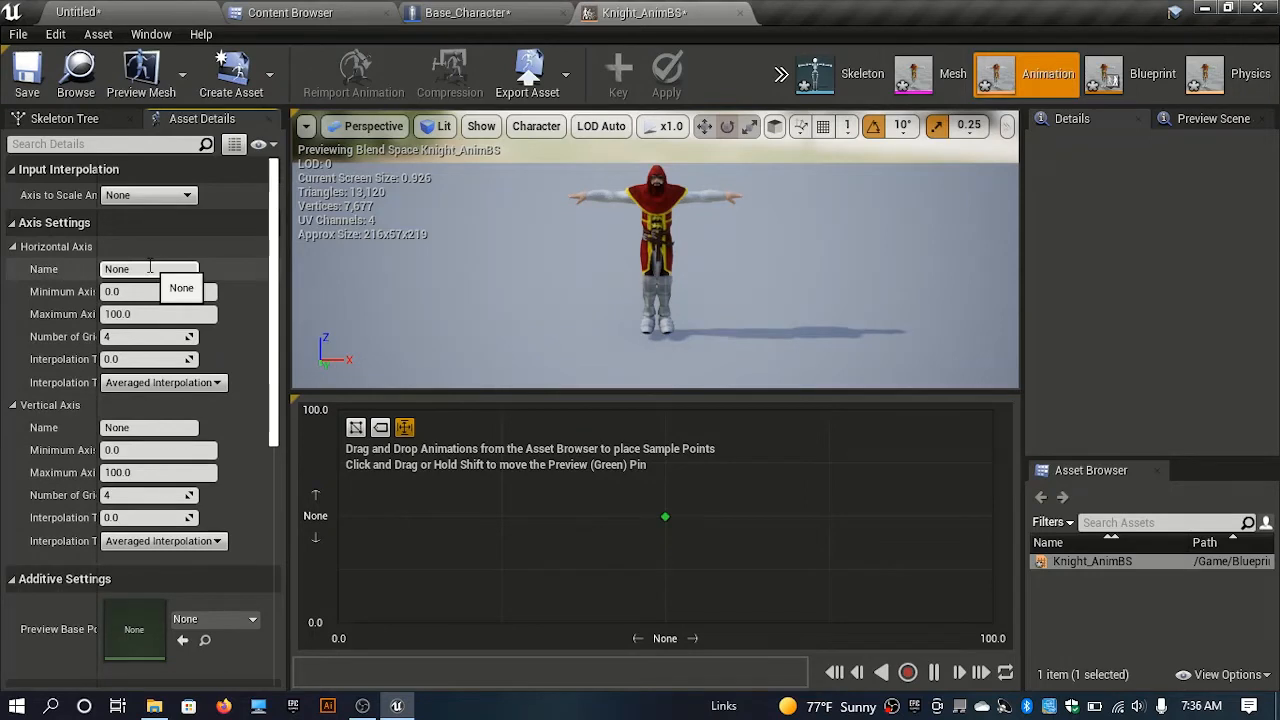
left_click(150, 267)
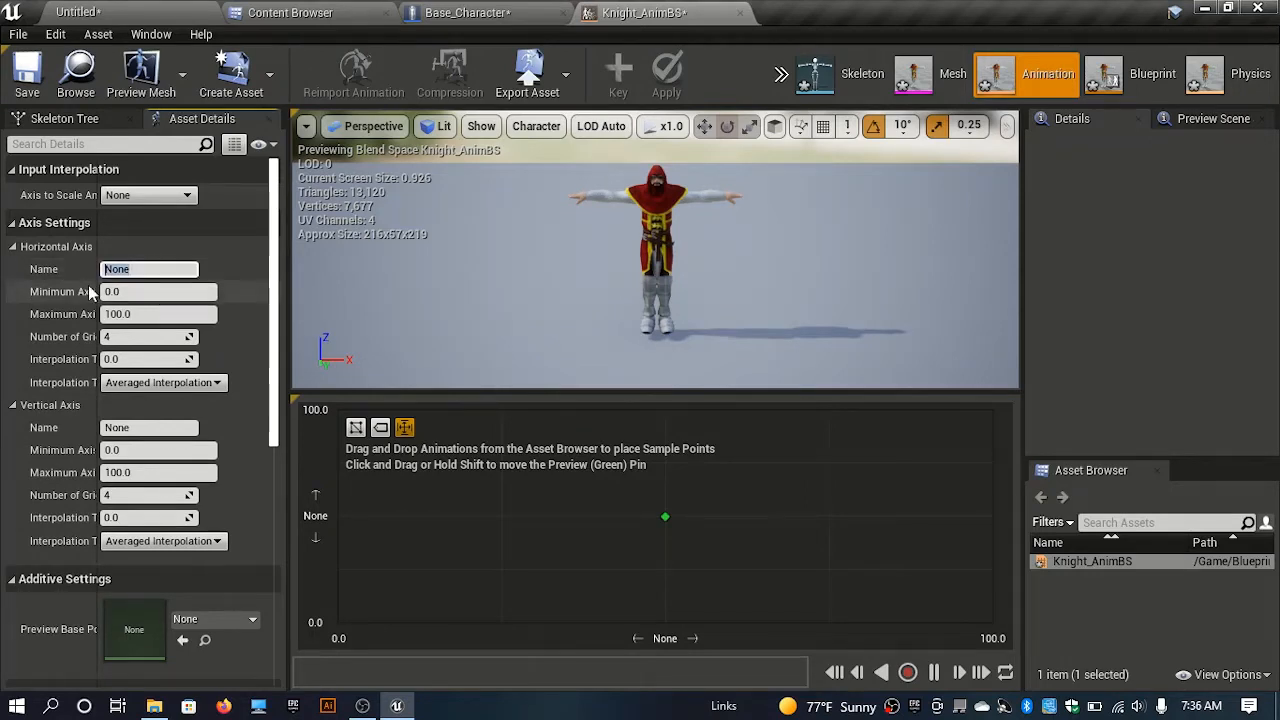
type("Forward Axis")
key("Return")
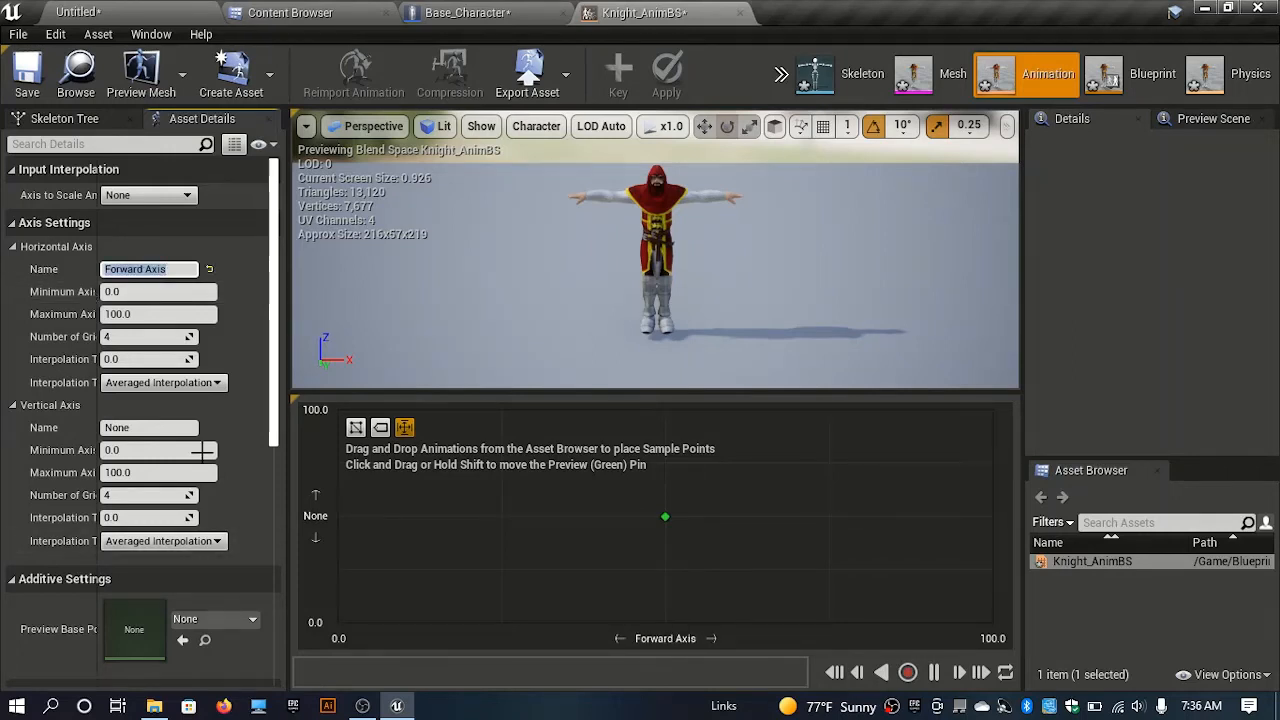
- Name the blend space's vertical axis Side Axis
left_click(160, 427)
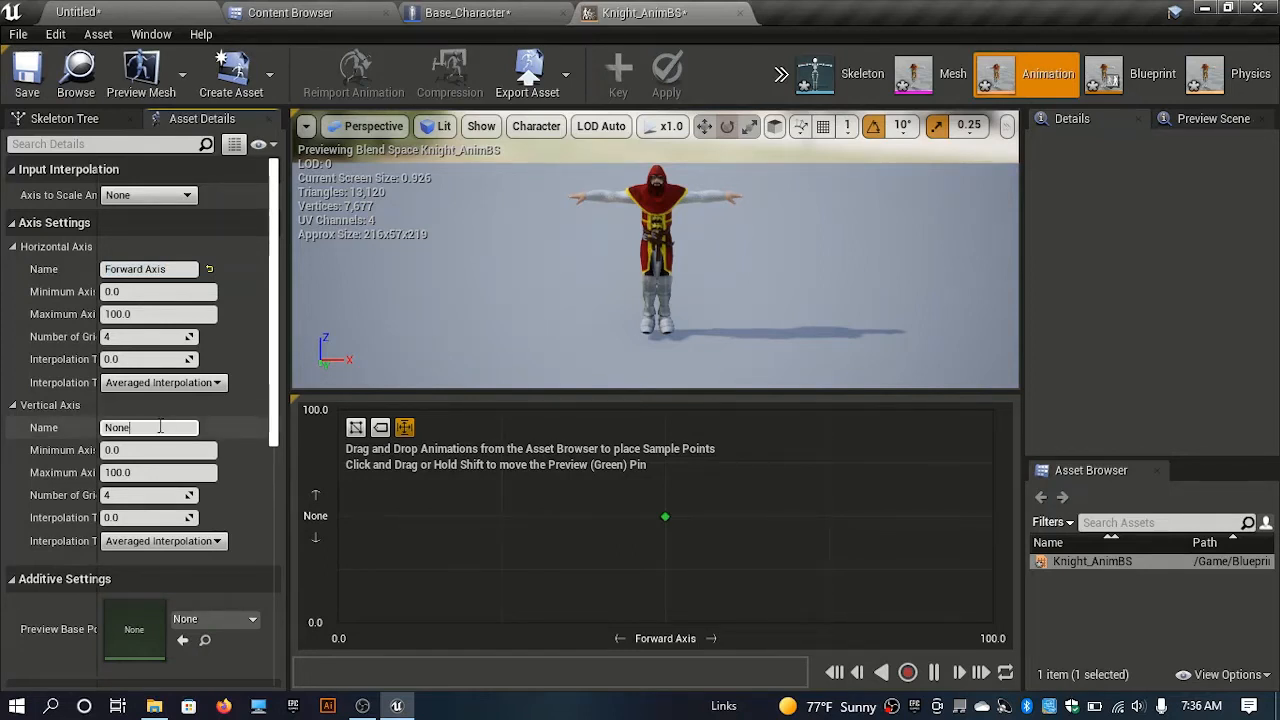
key("BackSpace")
key("BackSpace")
key("BackSpace")
key("BackSpace")
type("Side Axis")
key("Return")
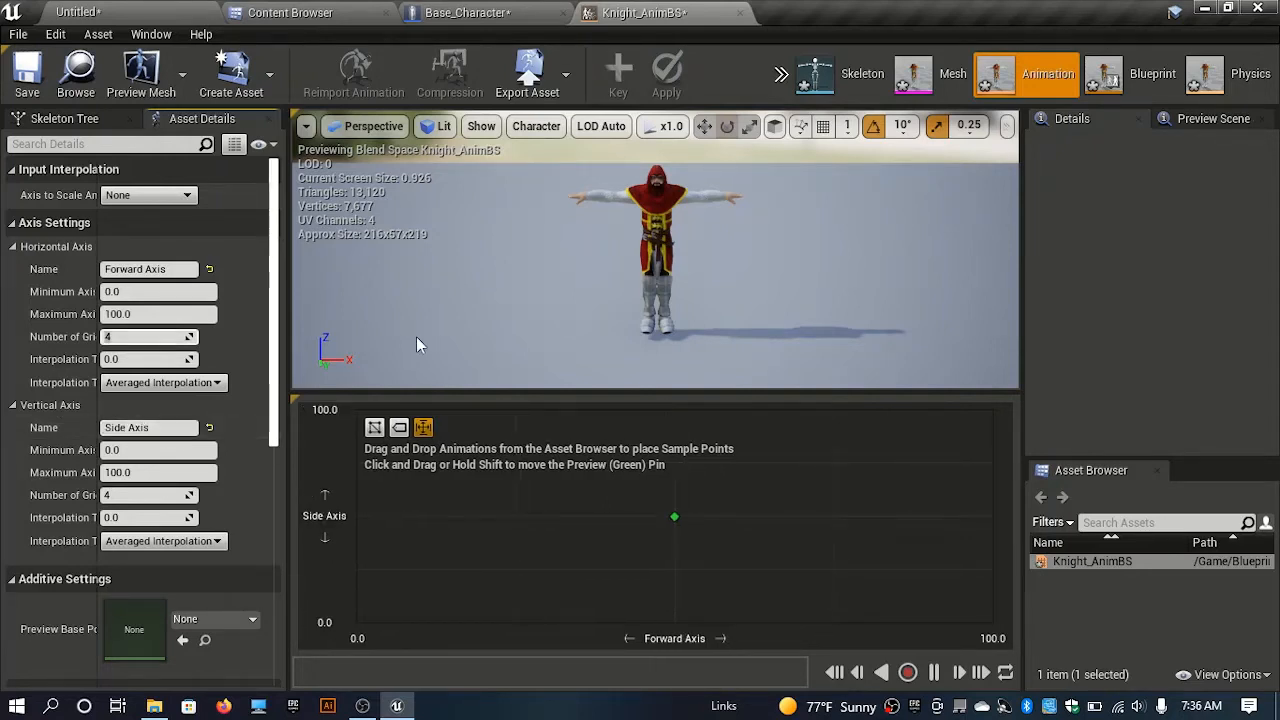
- Set the number of grid divisions to 12 for both the vertical and horizontal axes of Knight_AnimBS
right_click_drag(416, 336, 400, 320)
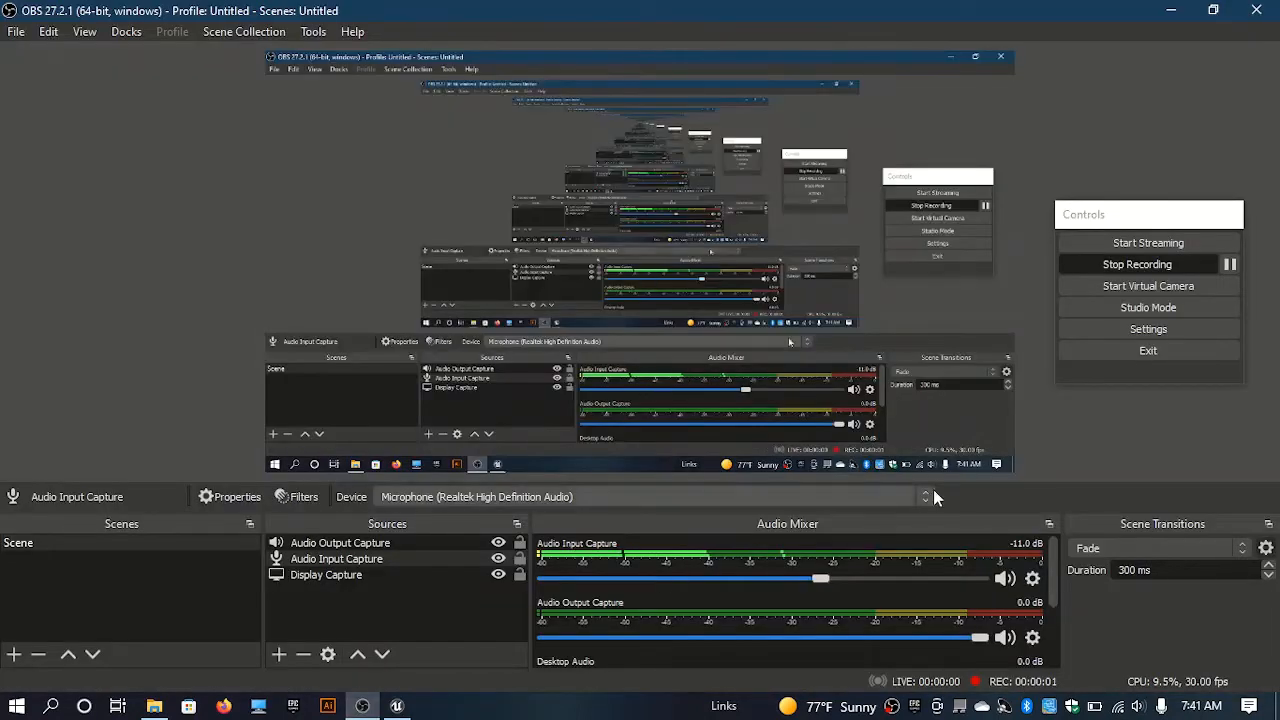
left_click(1170, 8)
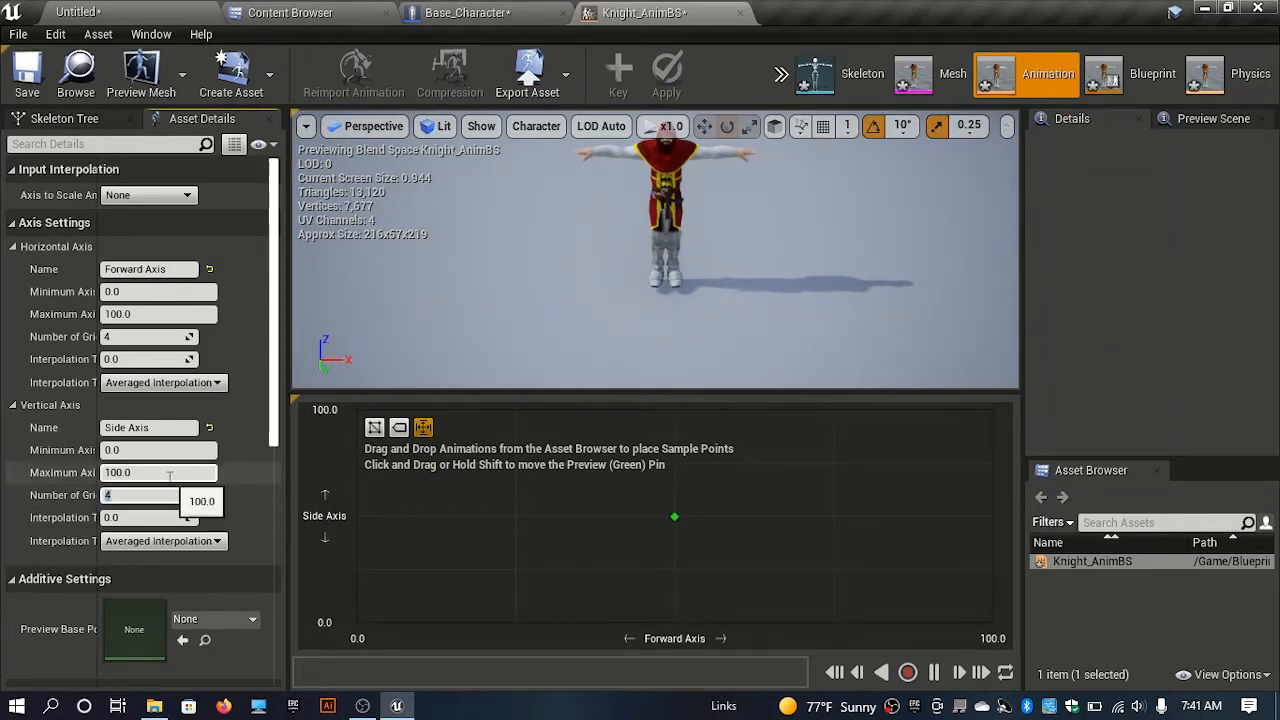
type("12")
key("Return")
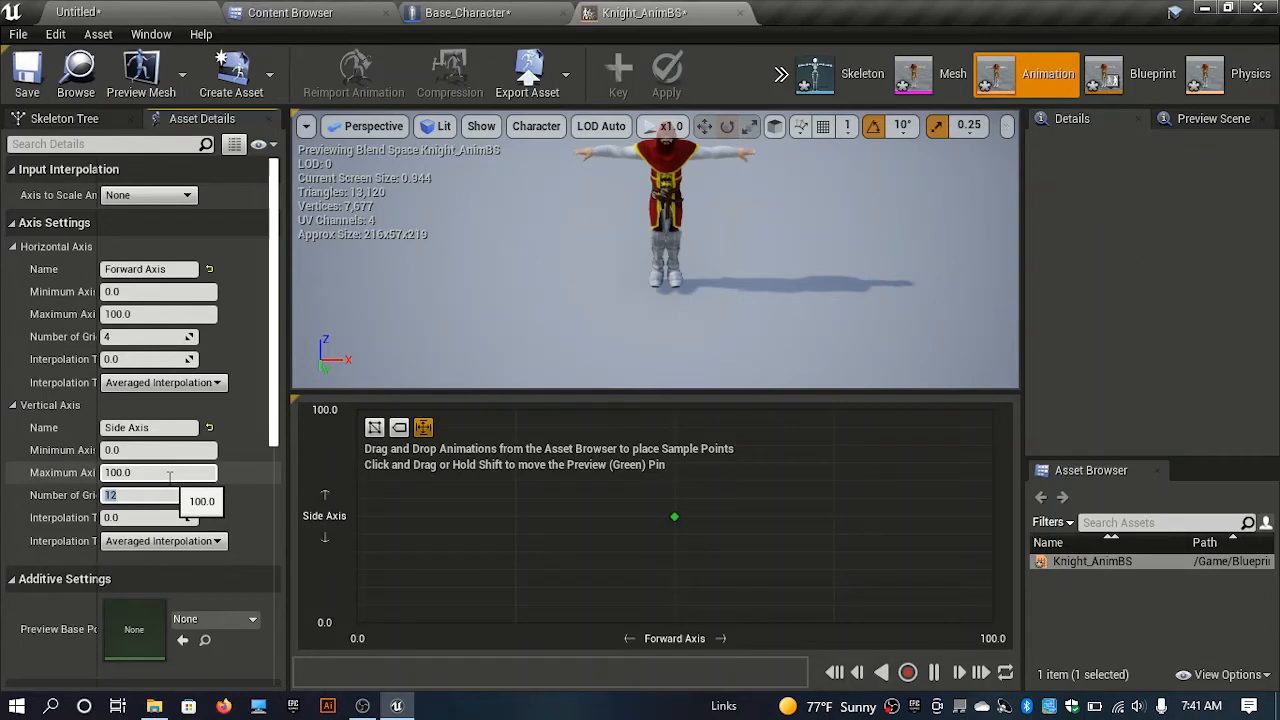
left_click(143, 336)
type("12")
key("Return")
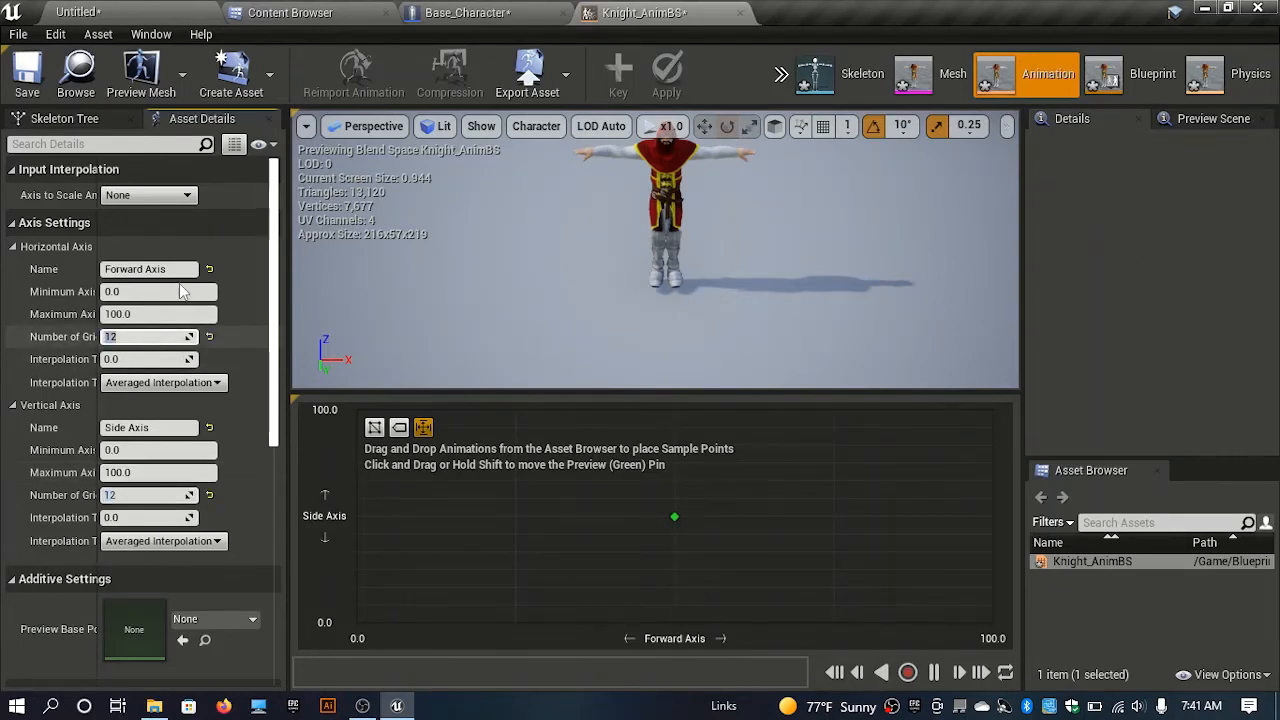
- Check Base_Character's walk speed in Character Movement and set the Knight_AnimBS Forward Axis range to a maximum of 600 and a minimum of -600
left_click(500, 12)
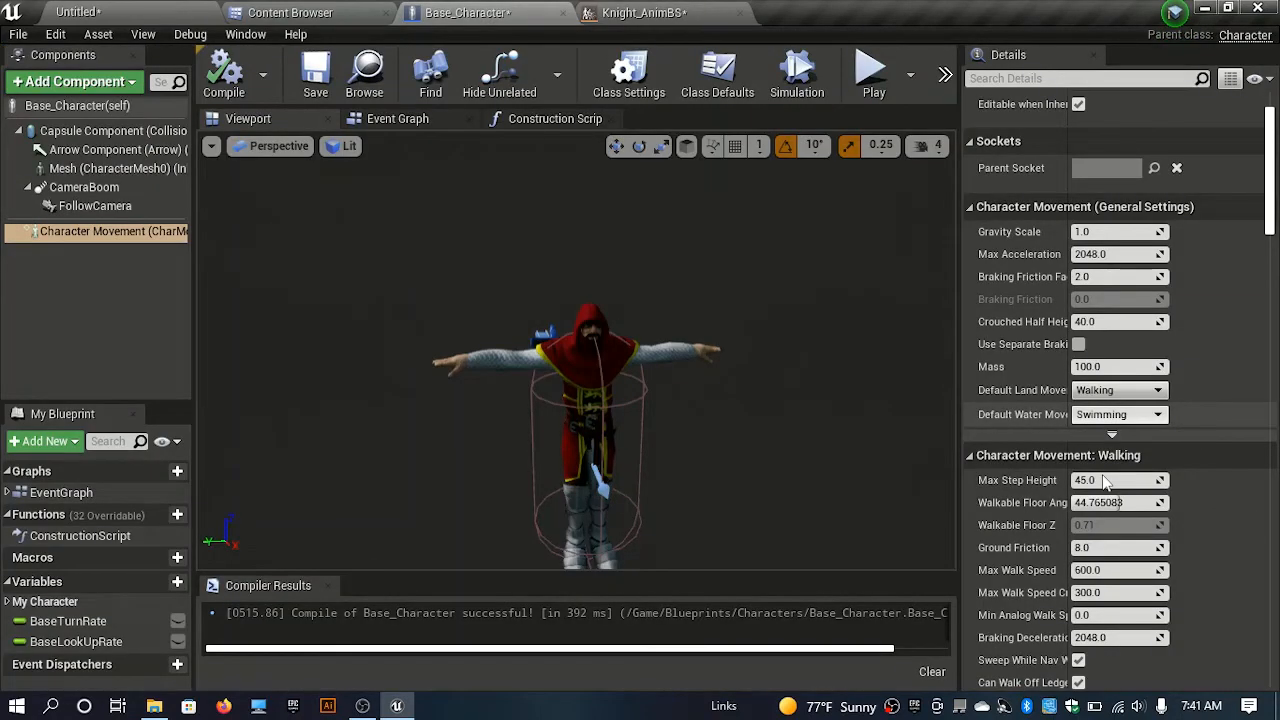
left_click(665, 12)
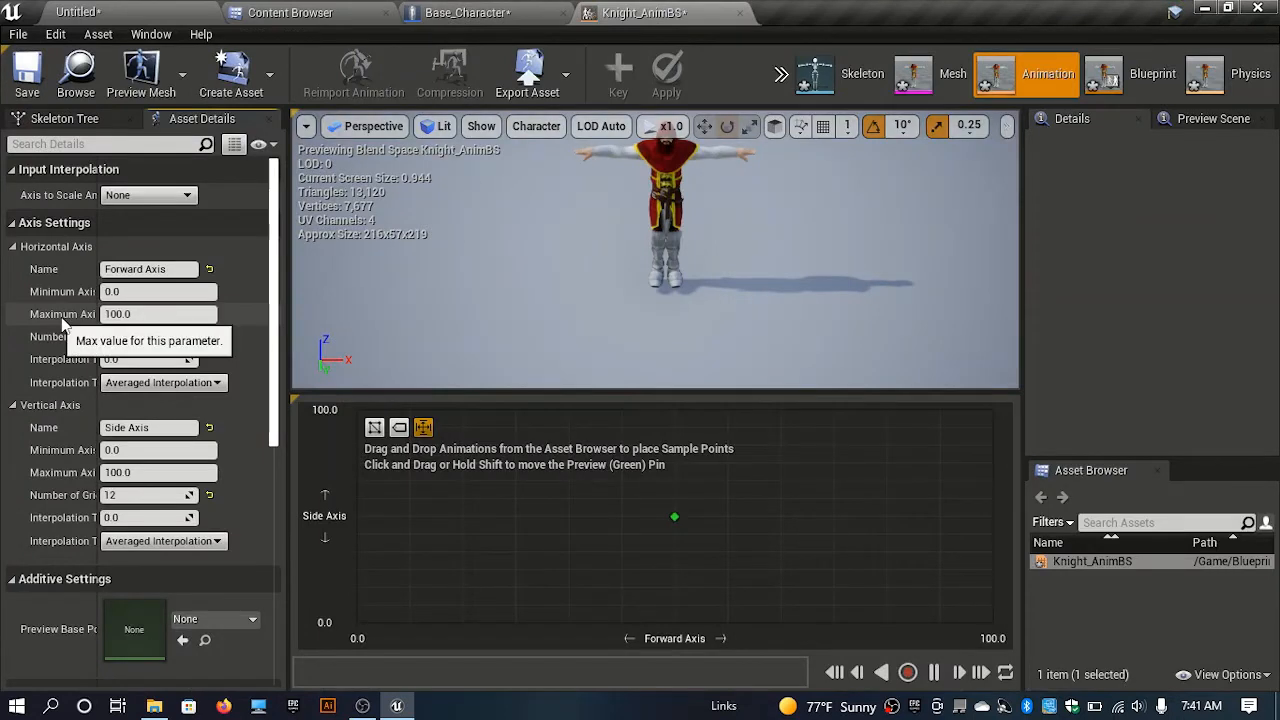
left_click(130, 314)
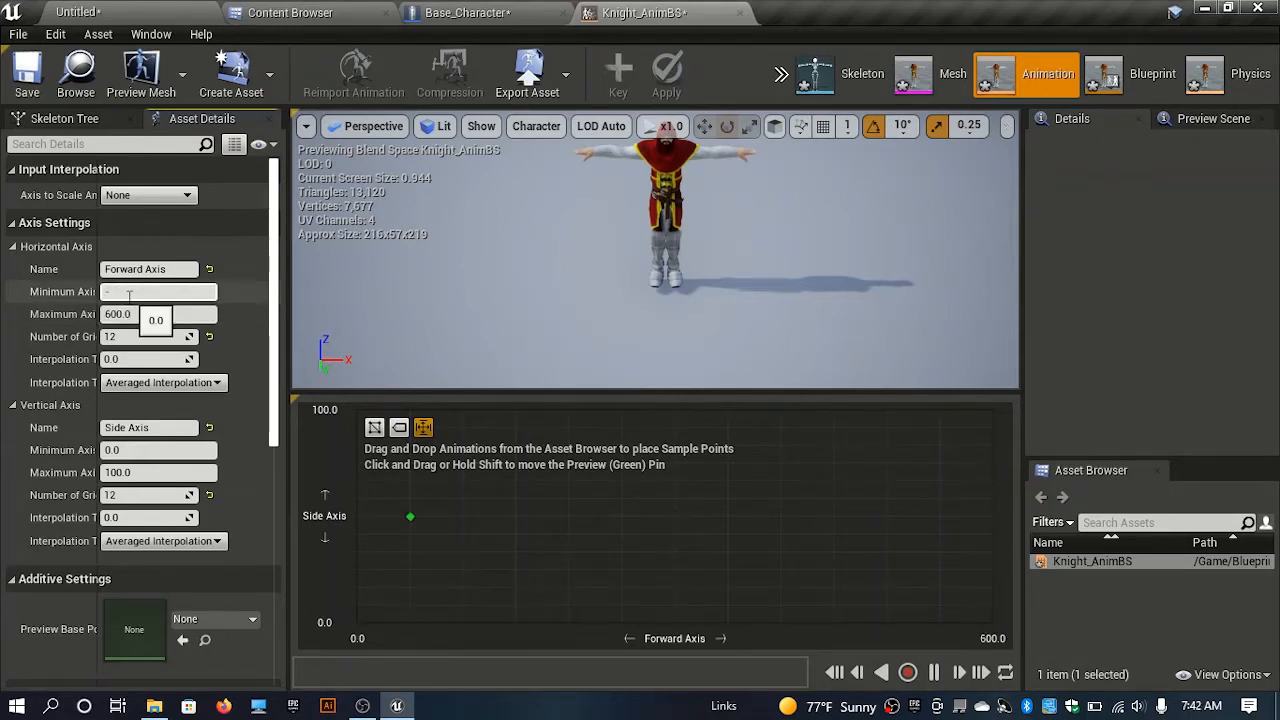
type("600")
key("Return")
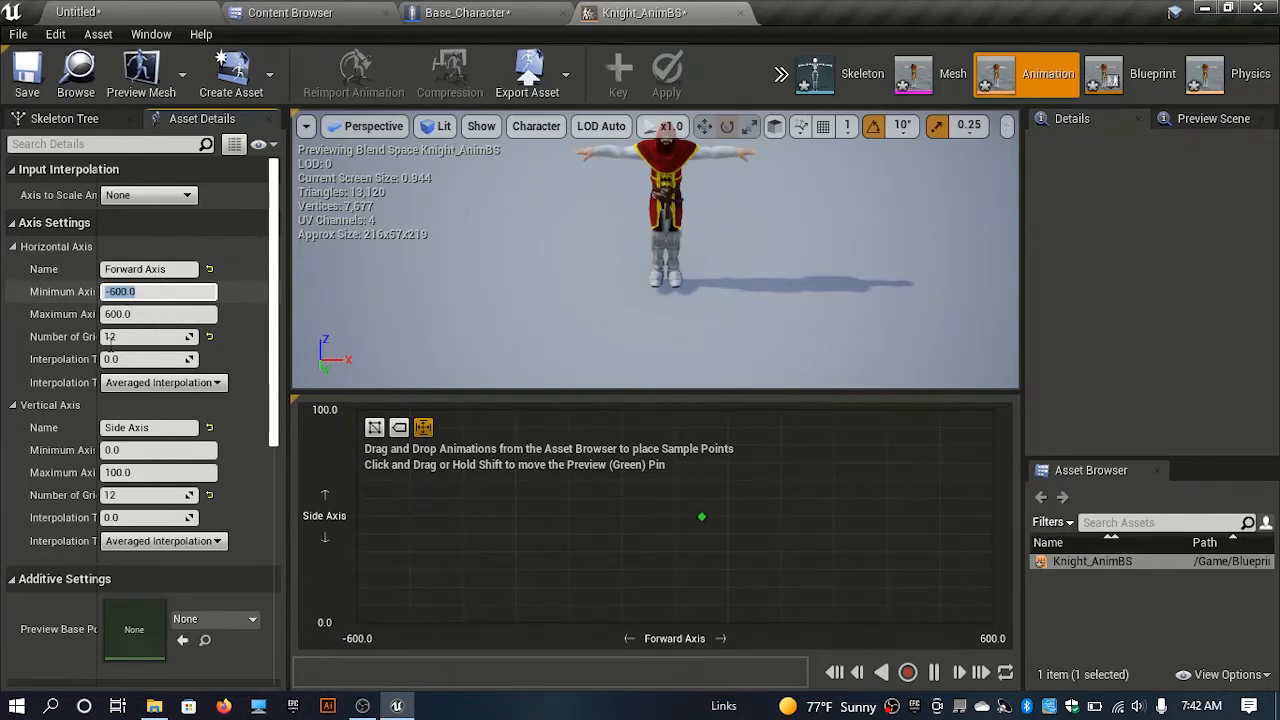
- Set the Side Axis range to a minimum of -600 and a maximum of 600
left_click(128, 451)
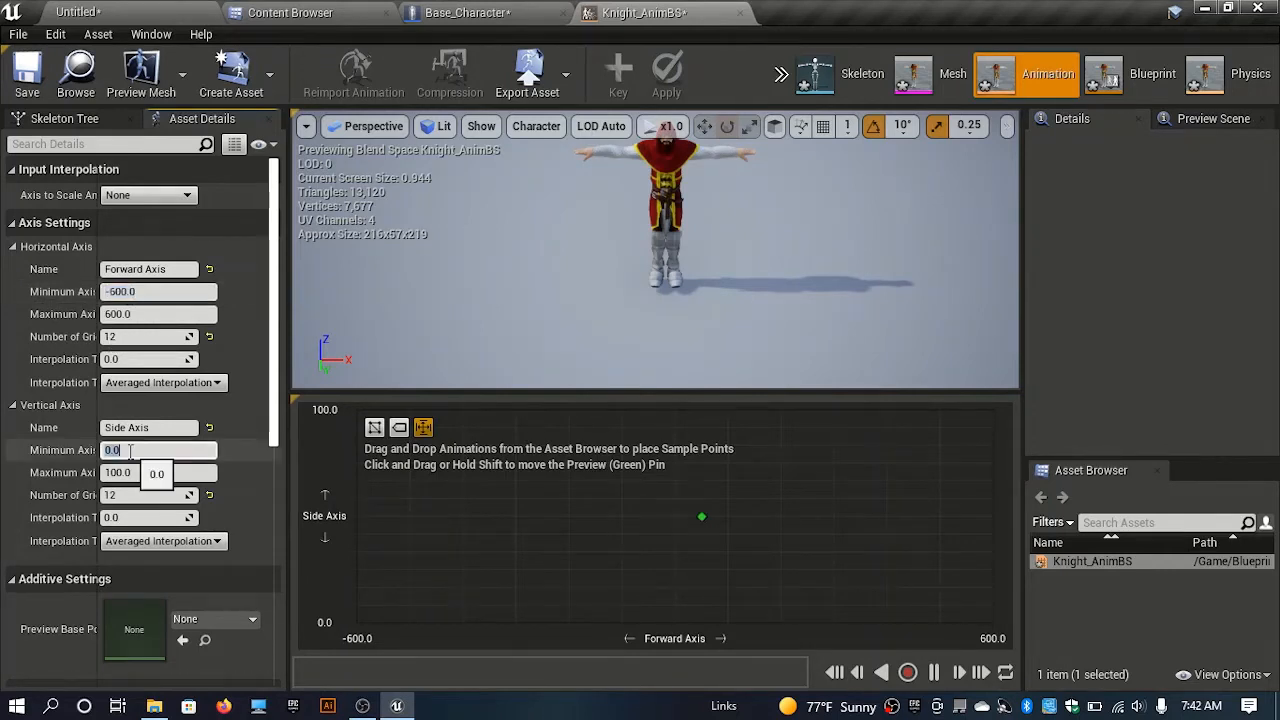
type("-600")
key("Return")
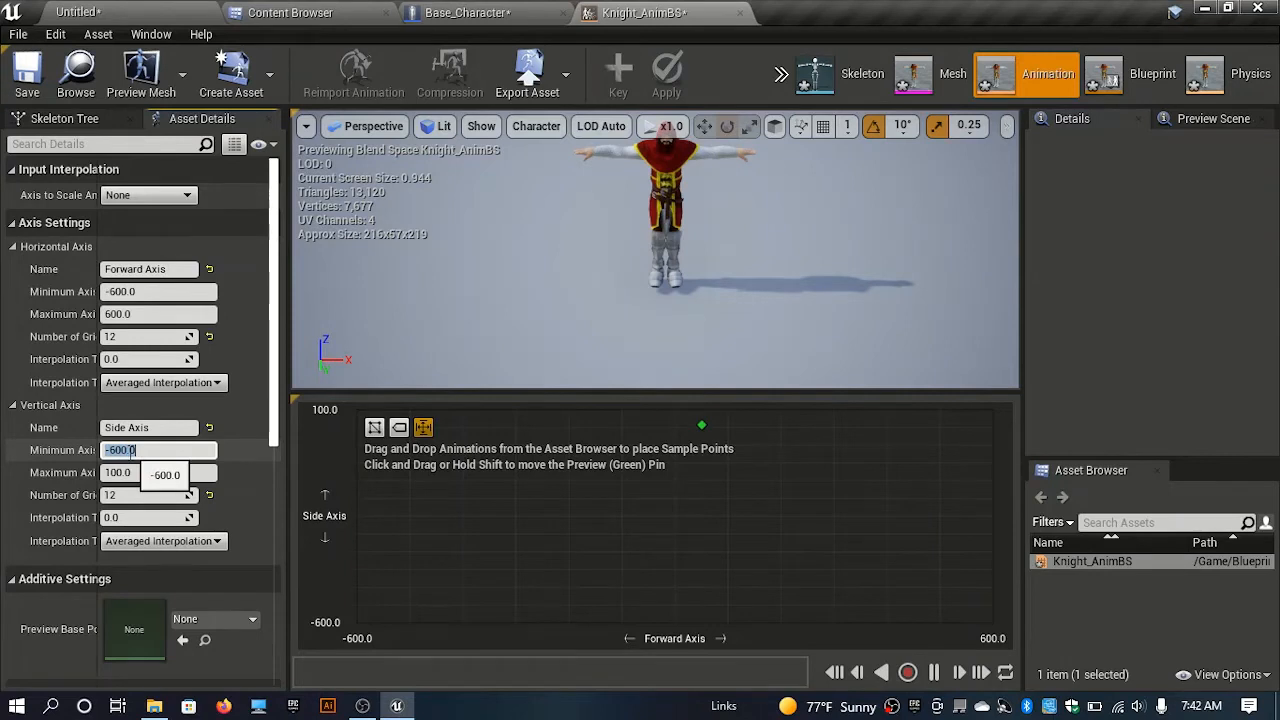
left_click(139, 473)
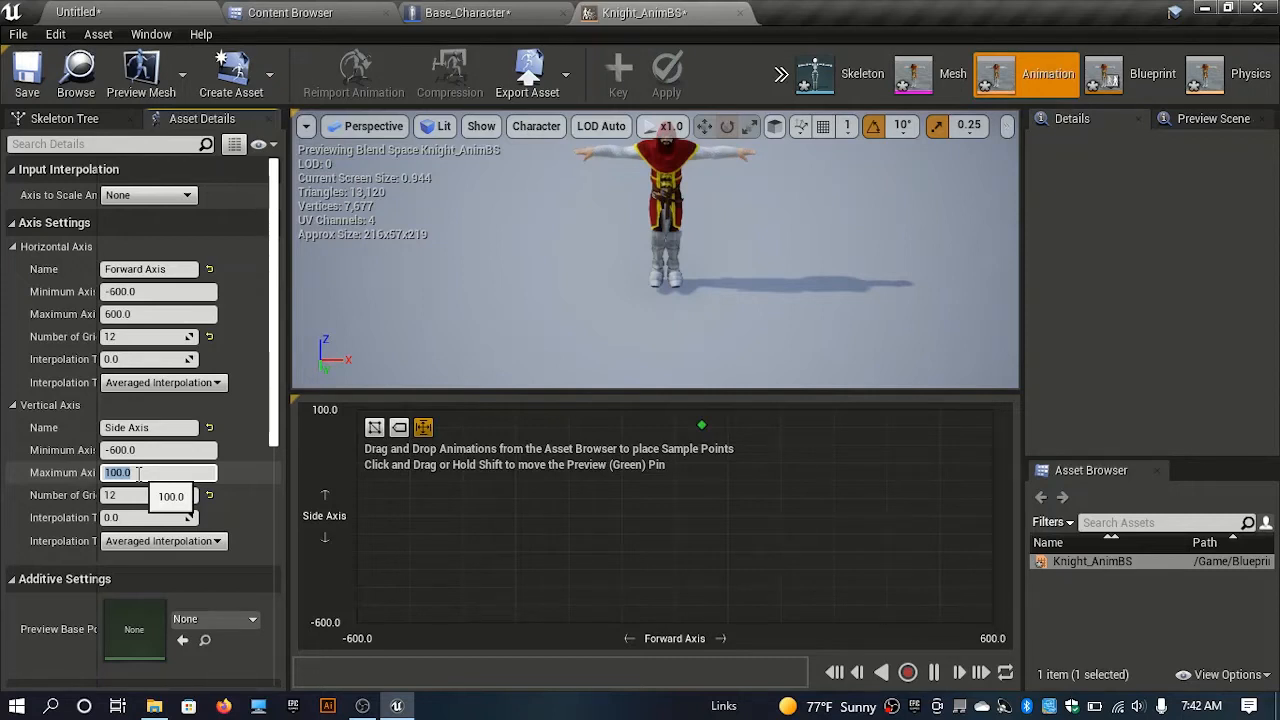
type("600")
key("Return")
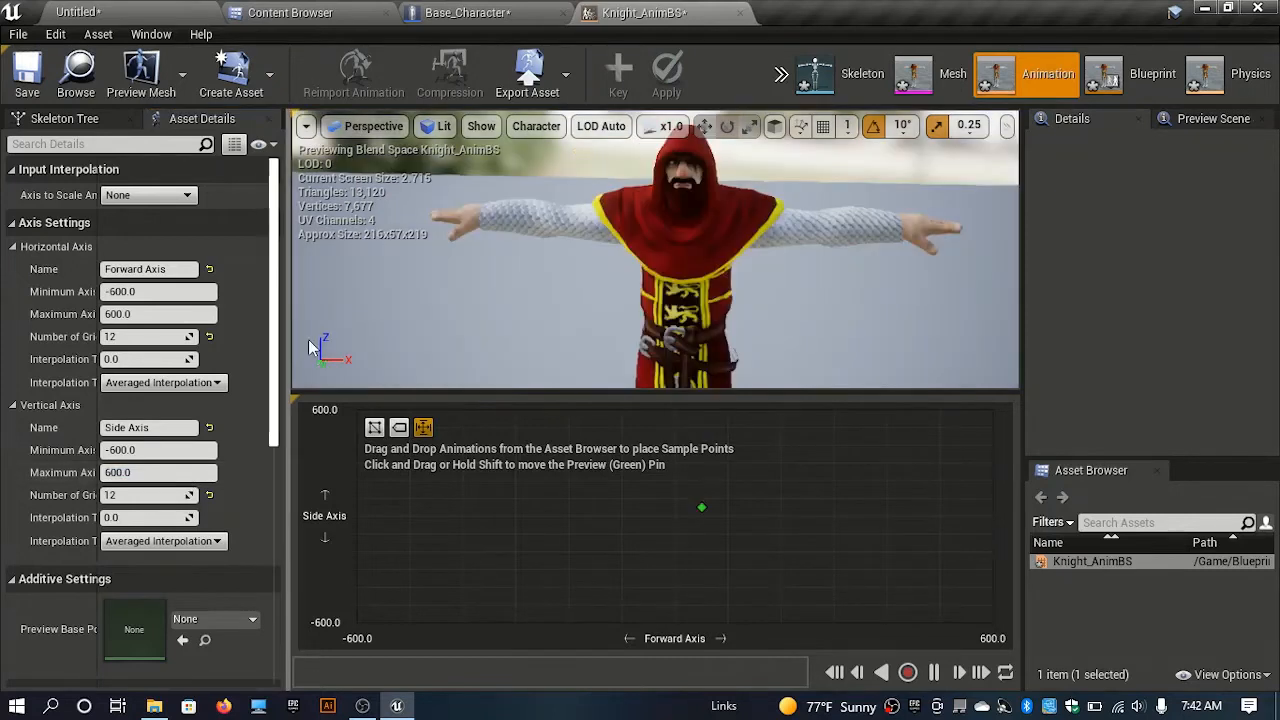
- Go to the empty Movement folder under Character001's Animation folder in the Content Browser
left_click_drag(278, 373, 206, 373)
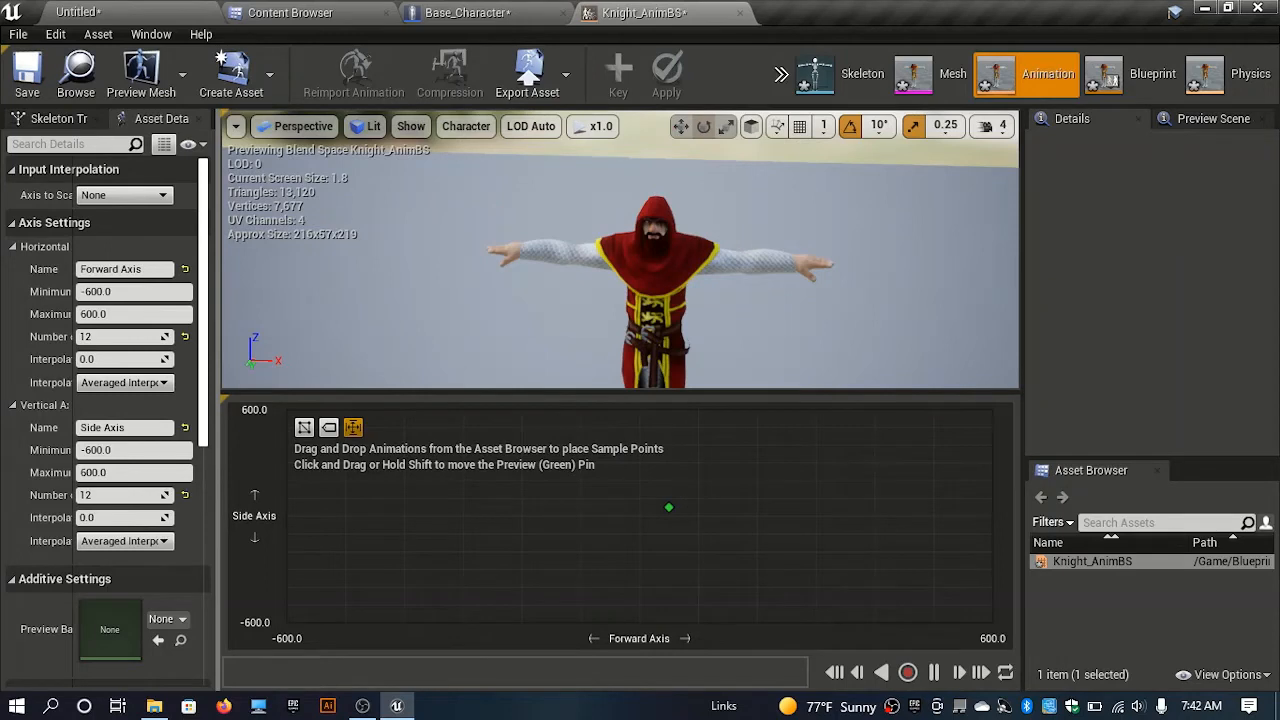
left_click(290, 12)
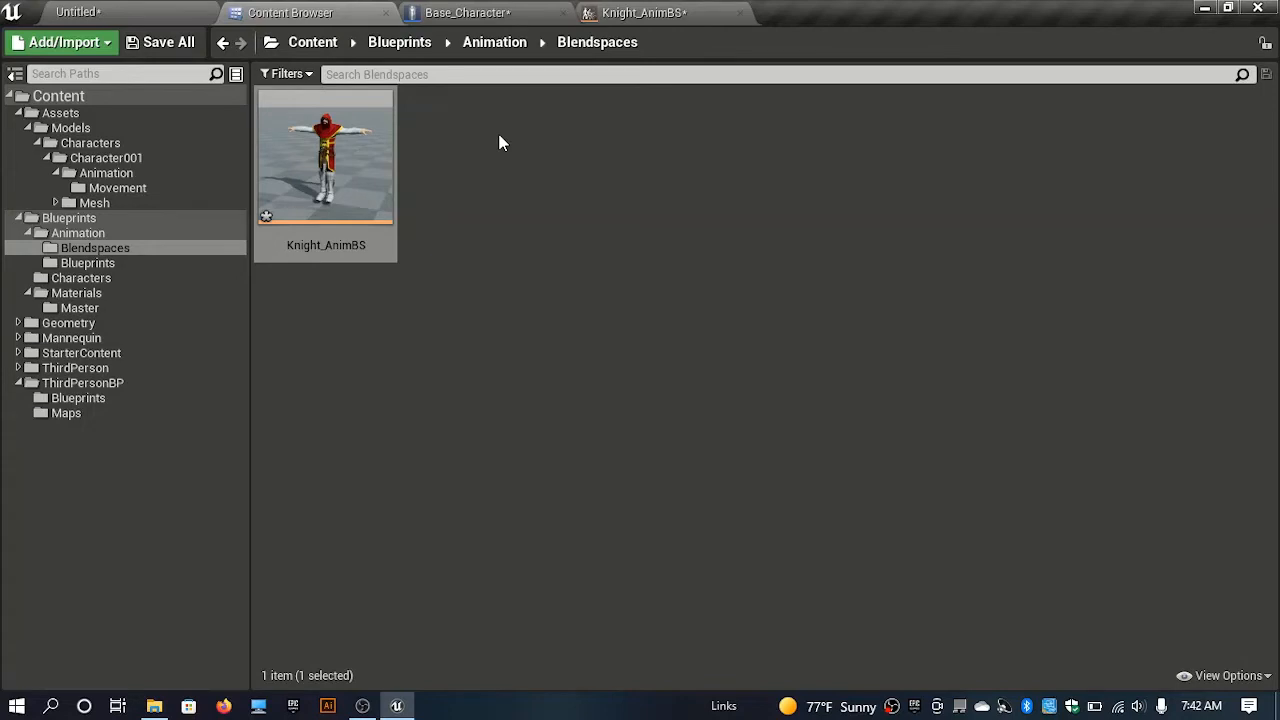
left_click(90, 143)
left_click(330, 160)
double_click(330, 160)
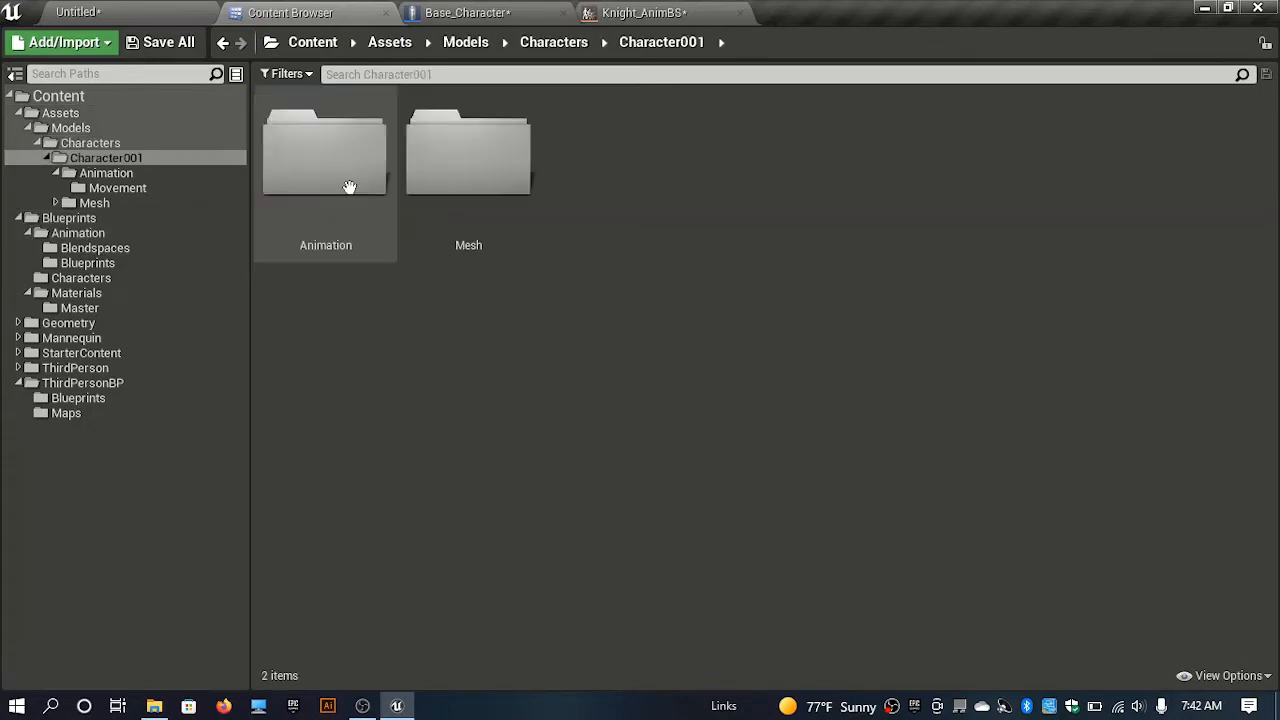
double_click(349, 187)
double_click(325, 152)
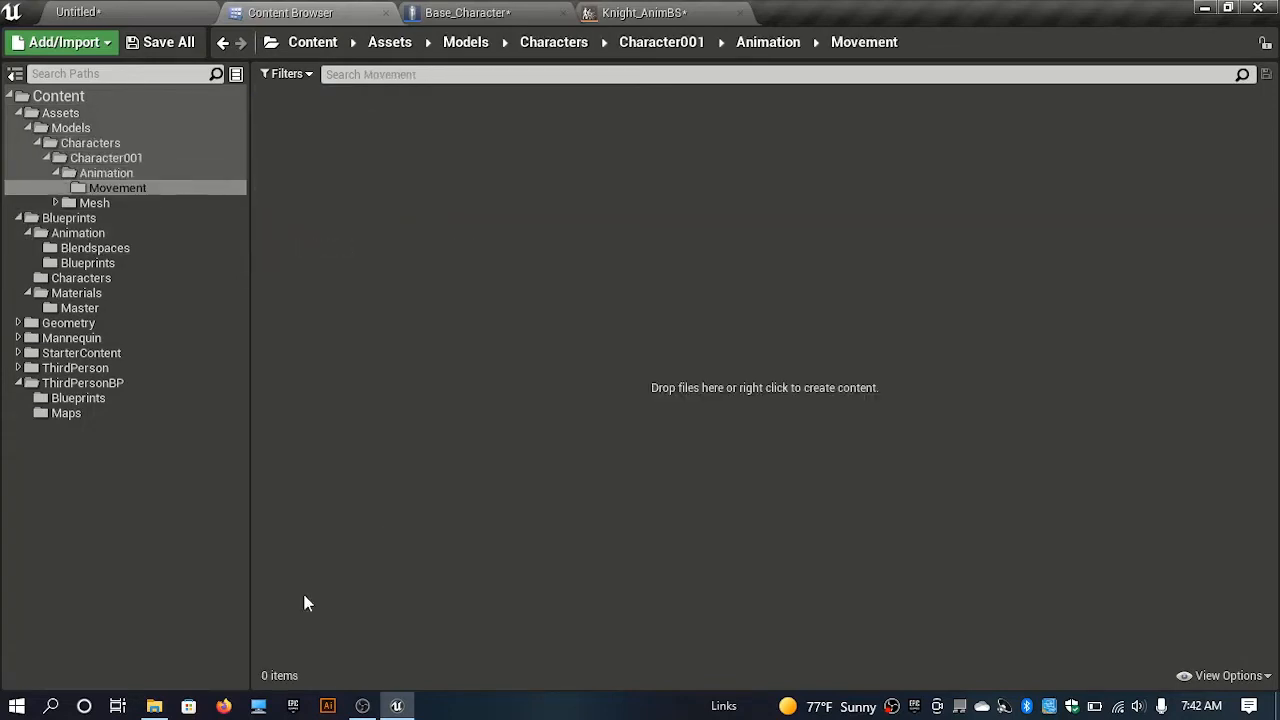
- Switch to File Explorer and open the desktop folder RPG Assets > Models > Characters > Charcter01 > Animation > Movement
left_click(154, 706)
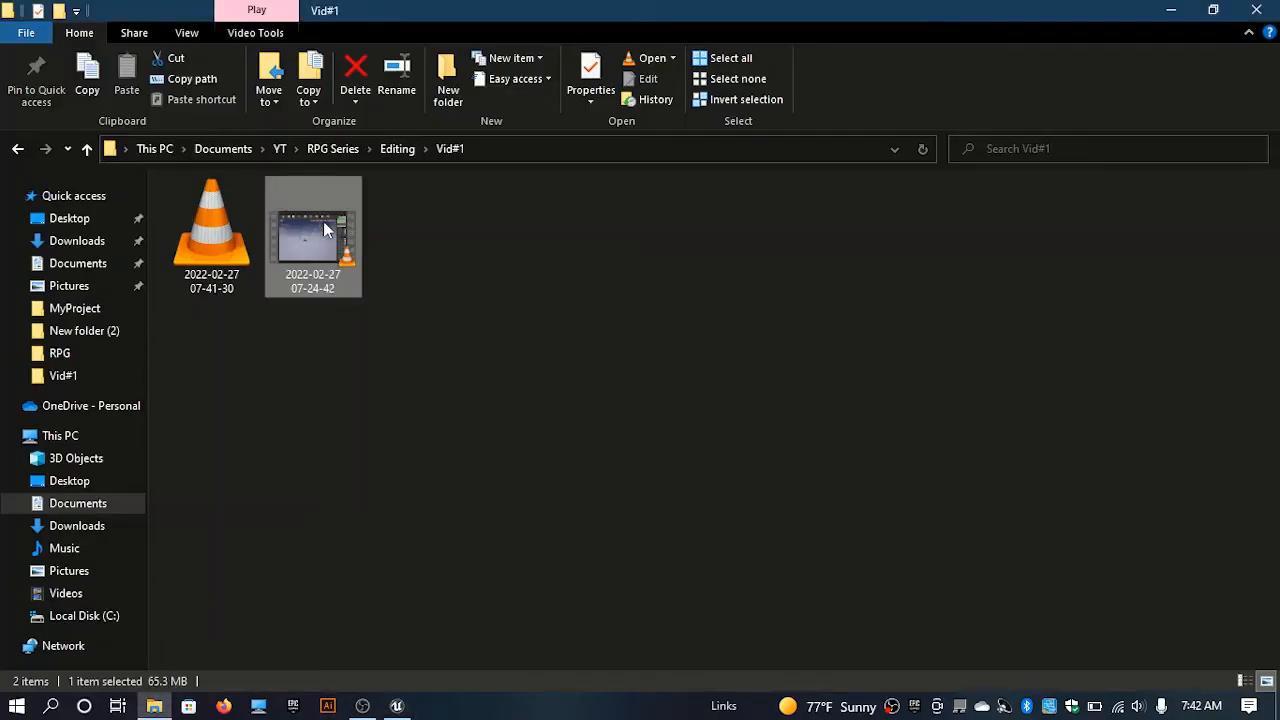
left_click(88, 524)
left_click(80, 504)
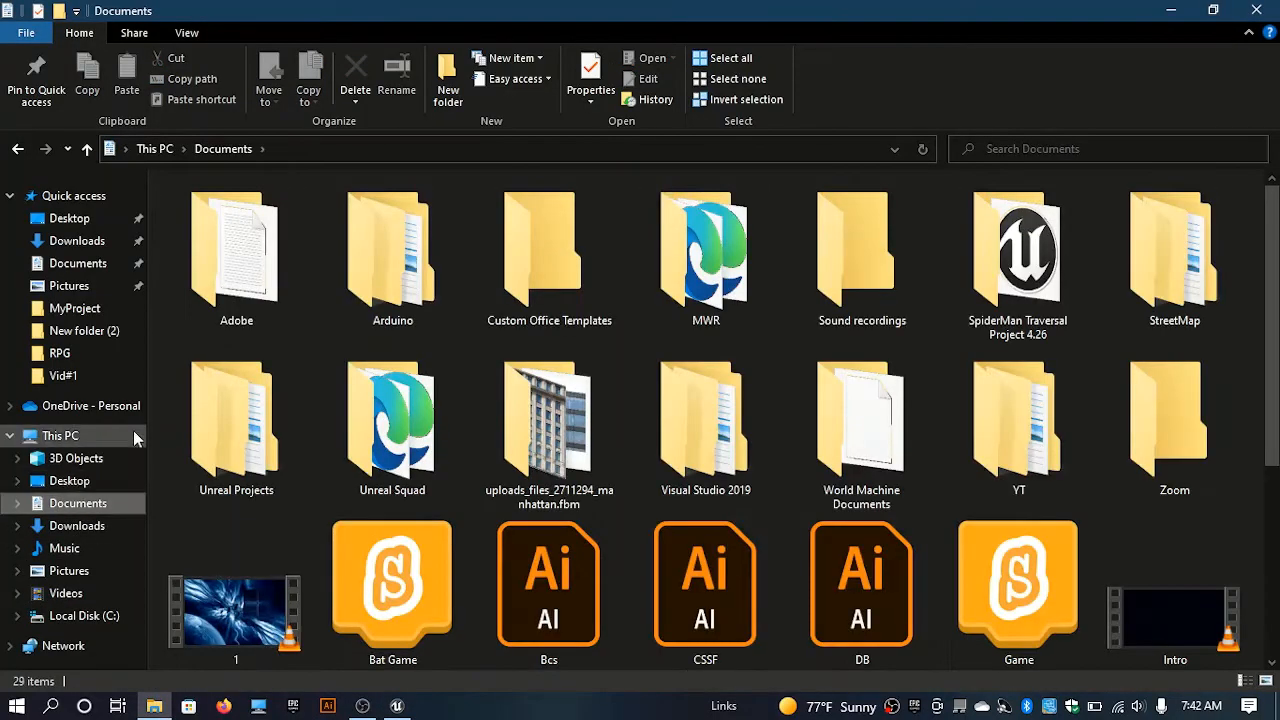
left_click(69, 481)
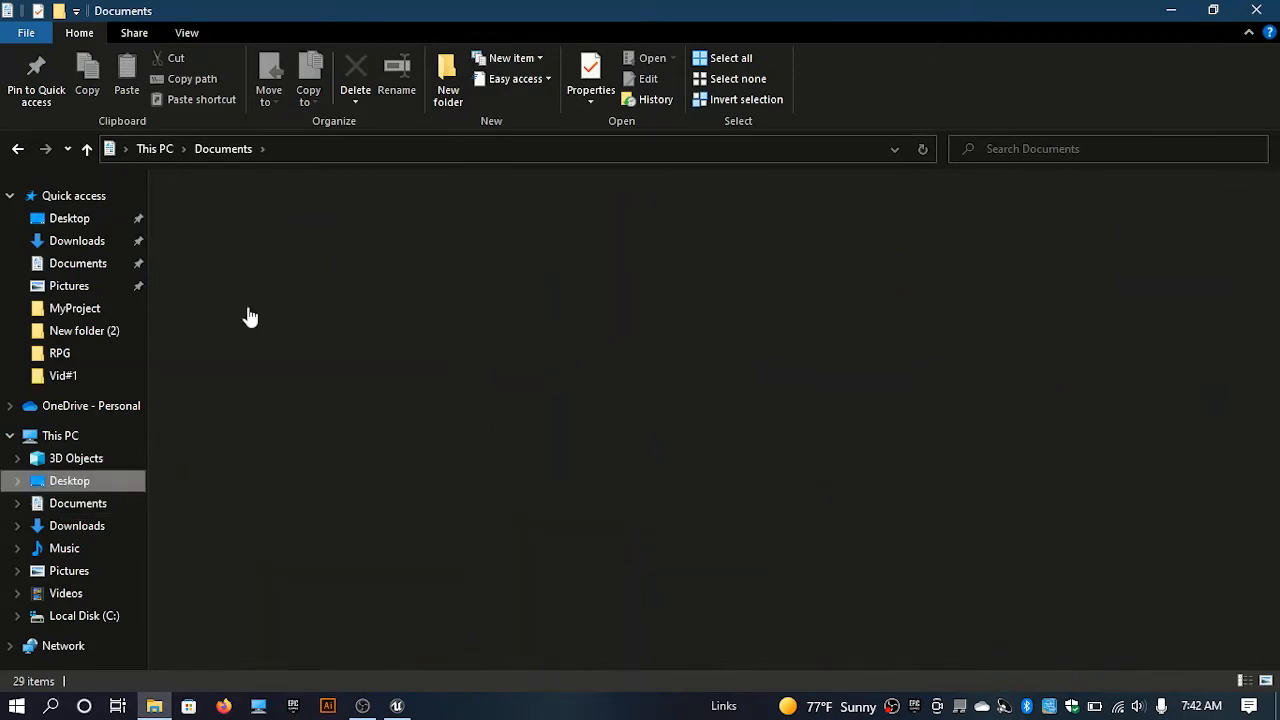
double_click(349, 283)
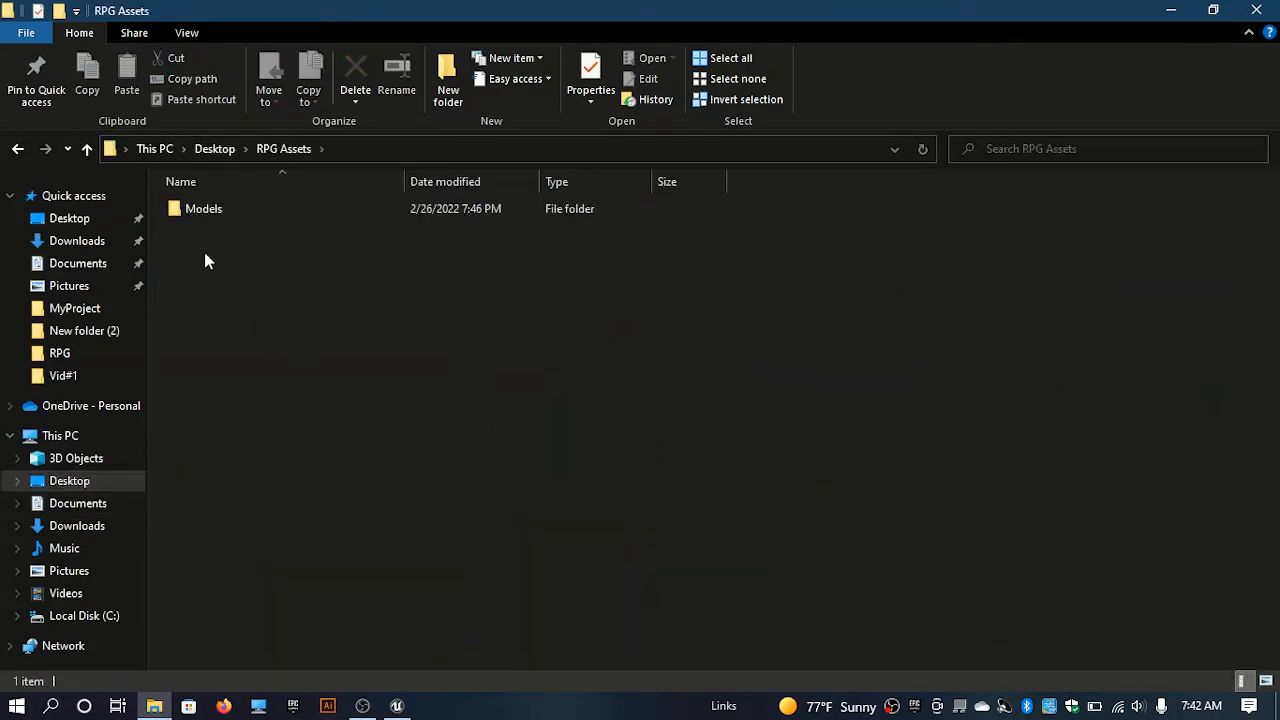
double_click(225, 218)
double_click(236, 212)
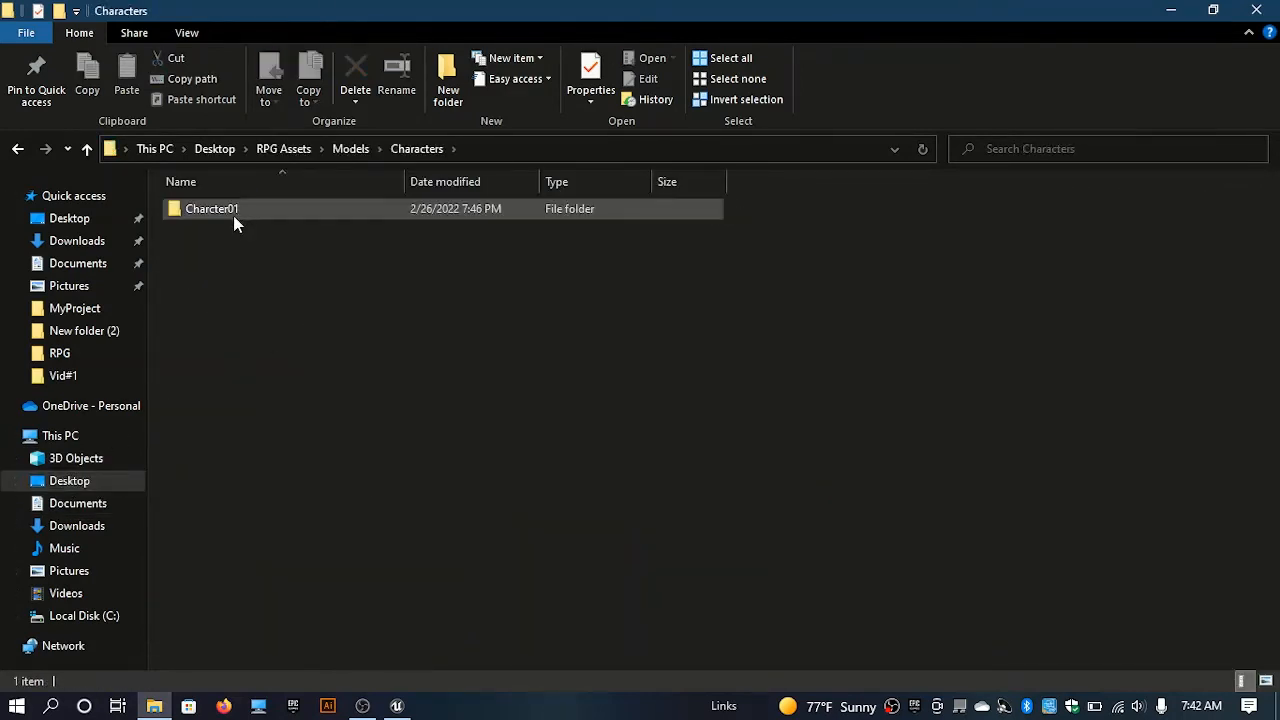
double_click(233, 214)
double_click(222, 214)
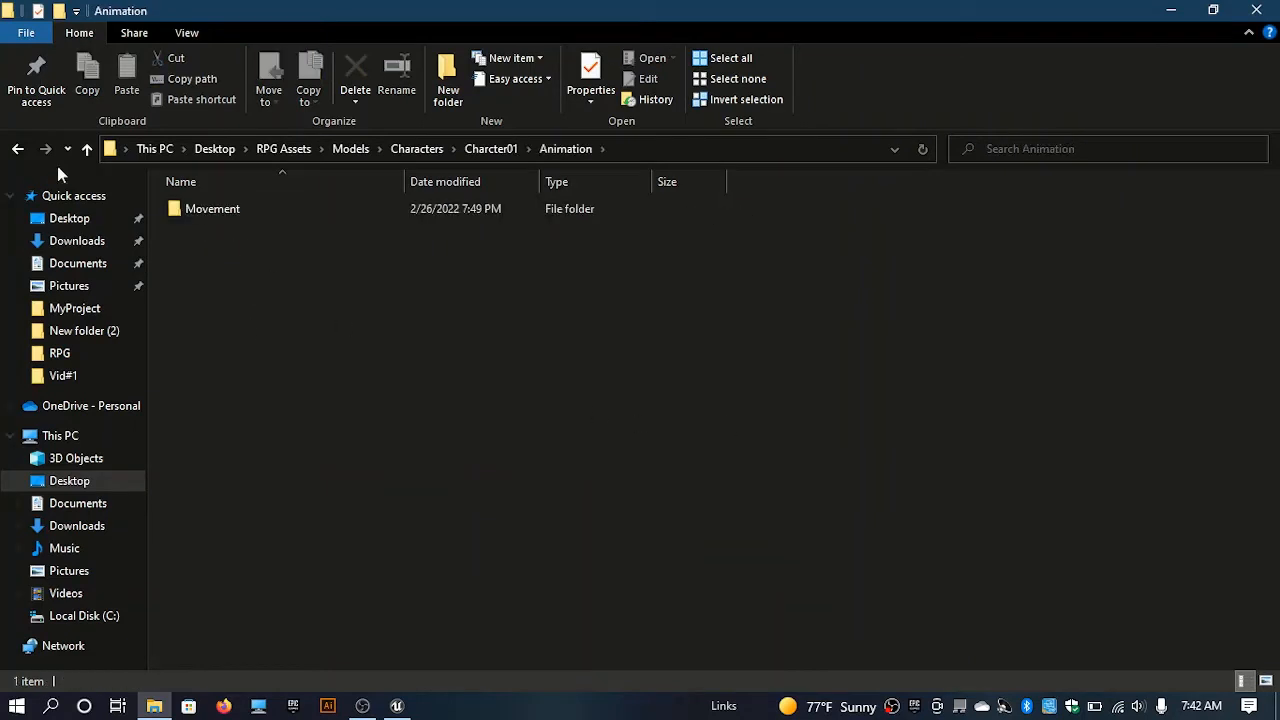
double_click(203, 208)
- Import all the movement animation files into the project's Movement folder, using knight_Mesh_Skeleton as their skeleton
left_click_drag(804, 367, 428, 300)
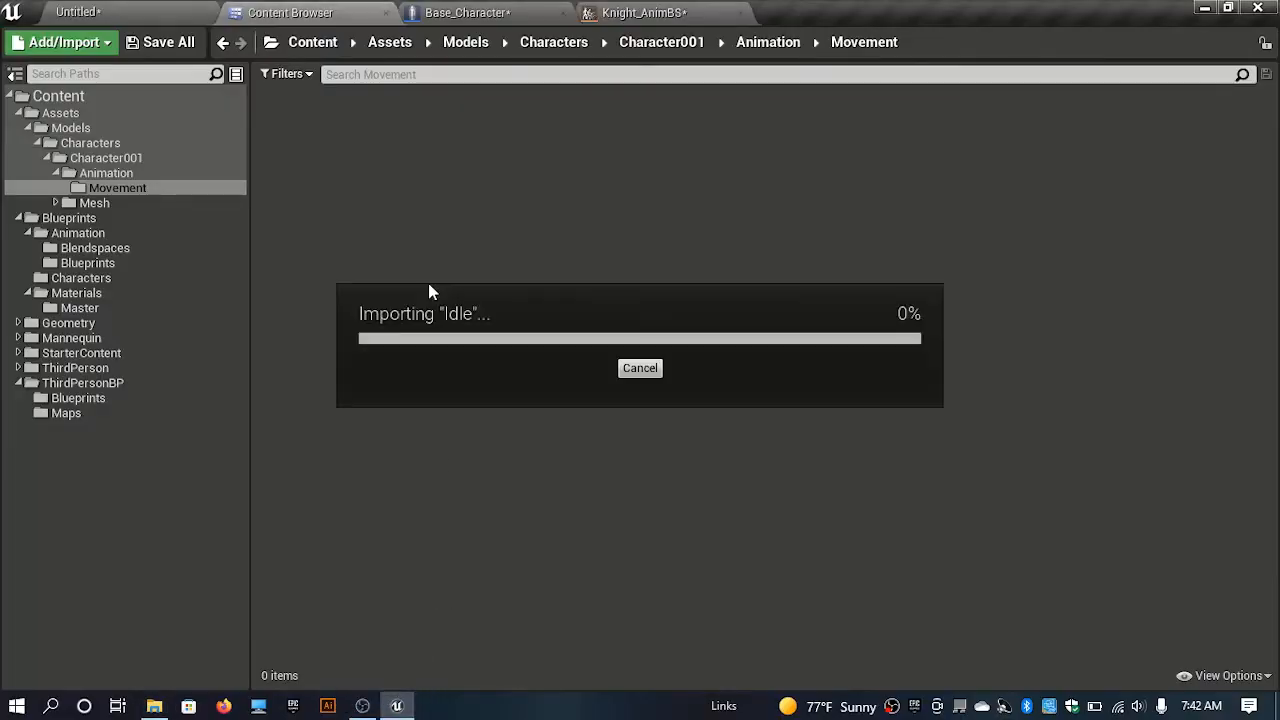
left_click(512, 58)
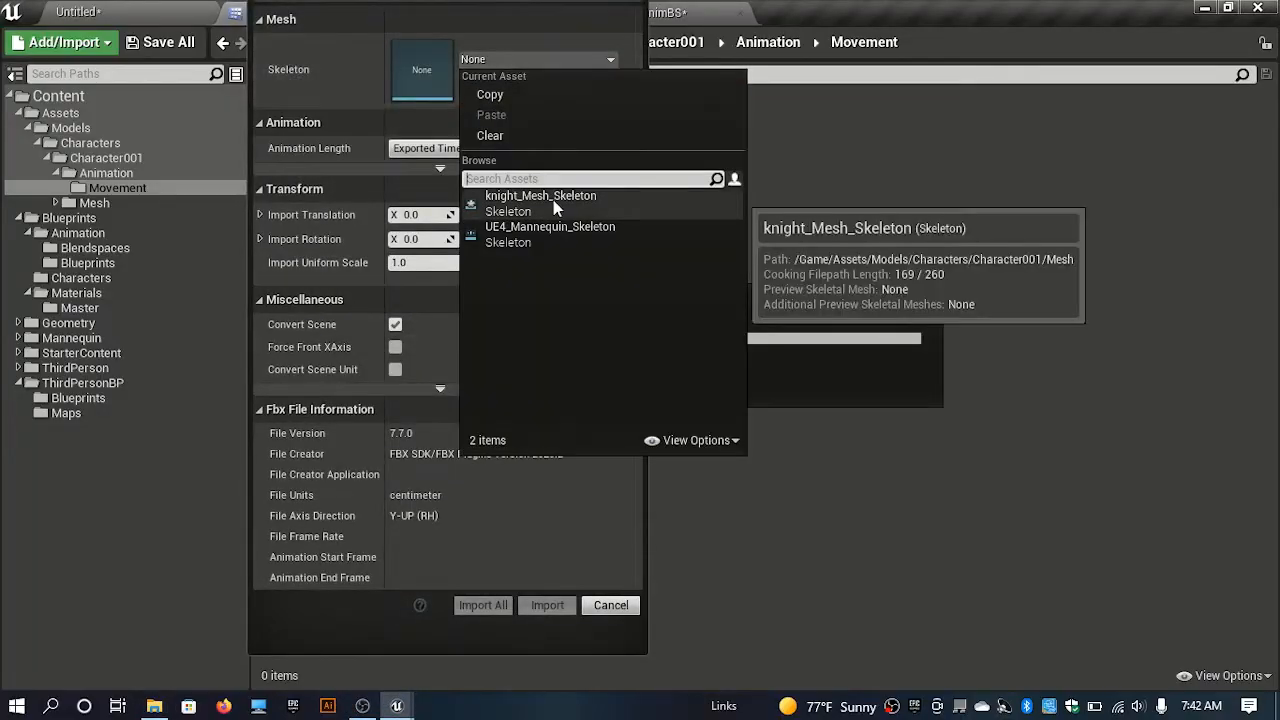
left_click(505, 190)
left_click(476, 610)
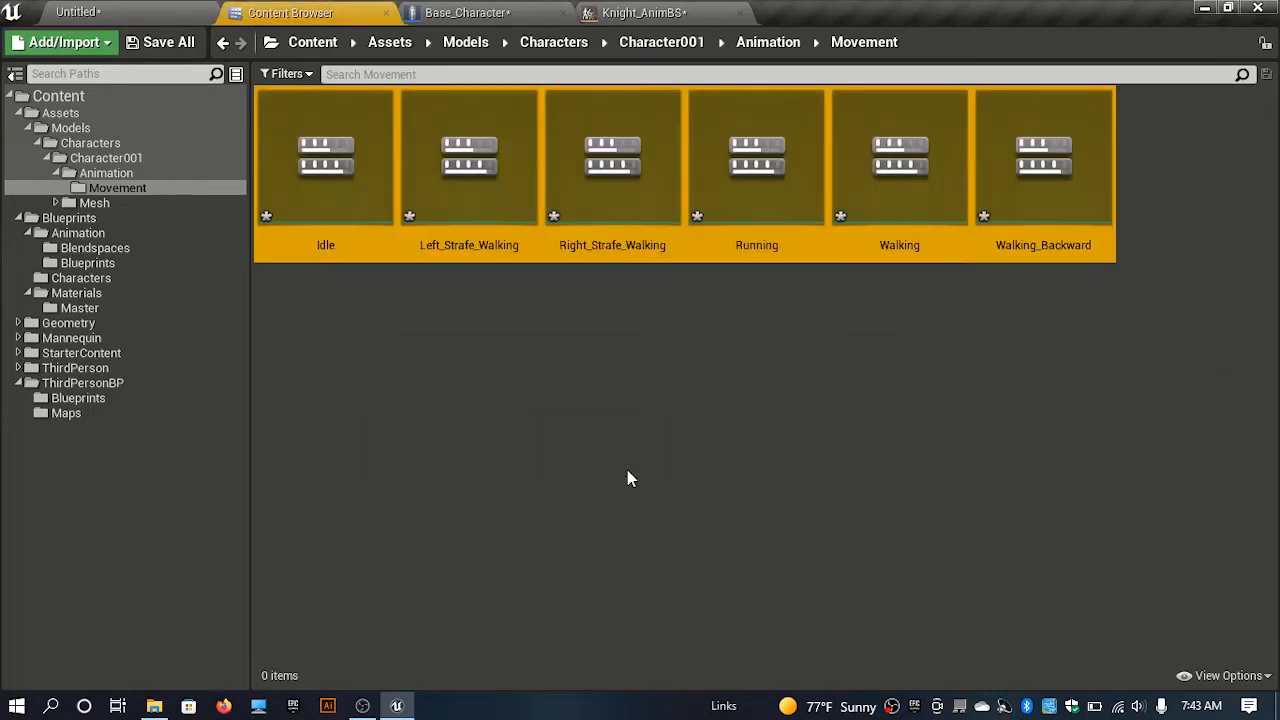
left_click(697, 414)
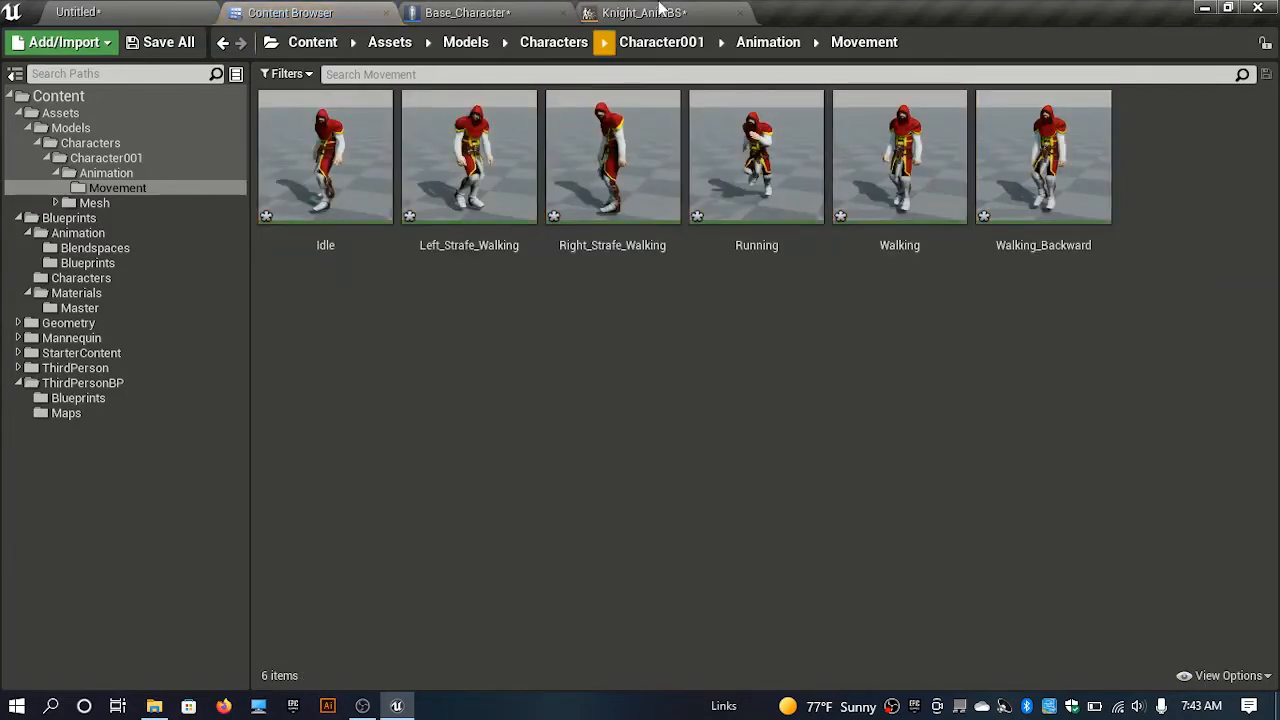
- In Knight_AnimBS, place Idle at 0, 0 and, straight above it on the vertical axis, Walking at 300 and Running at 600
left_click(662, 12)
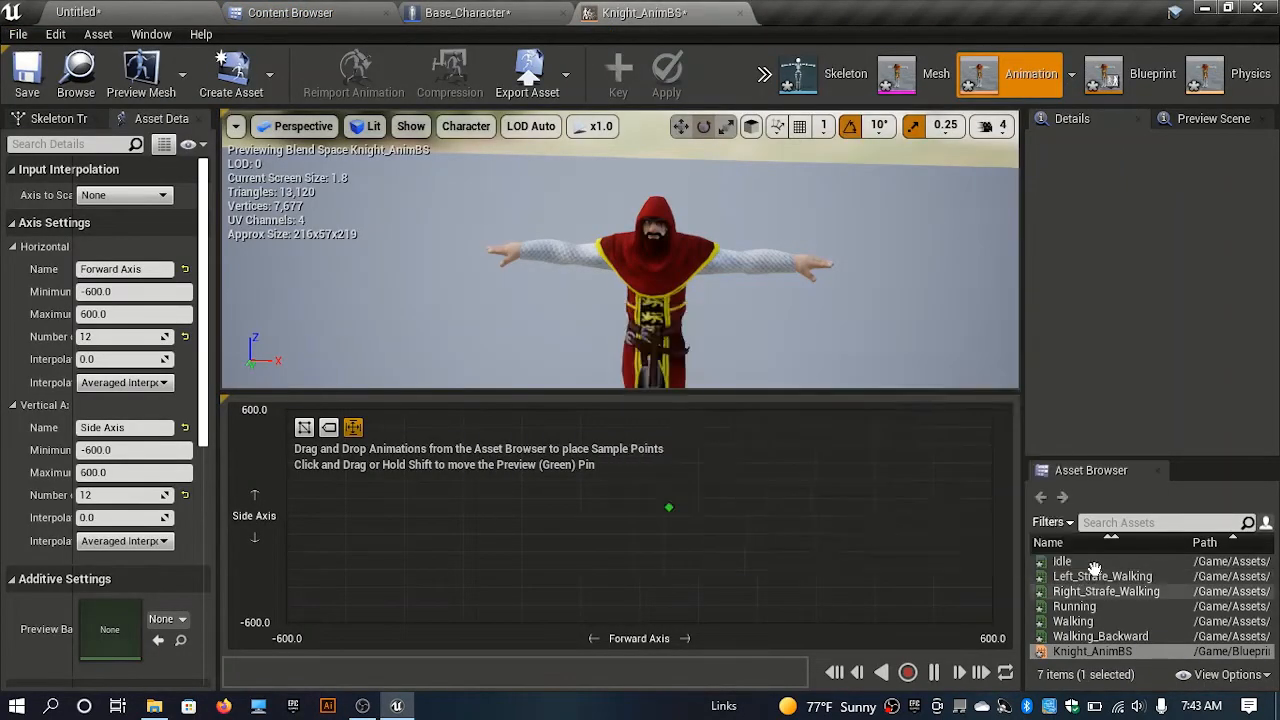
left_click_drag(1101, 562, 642, 517)
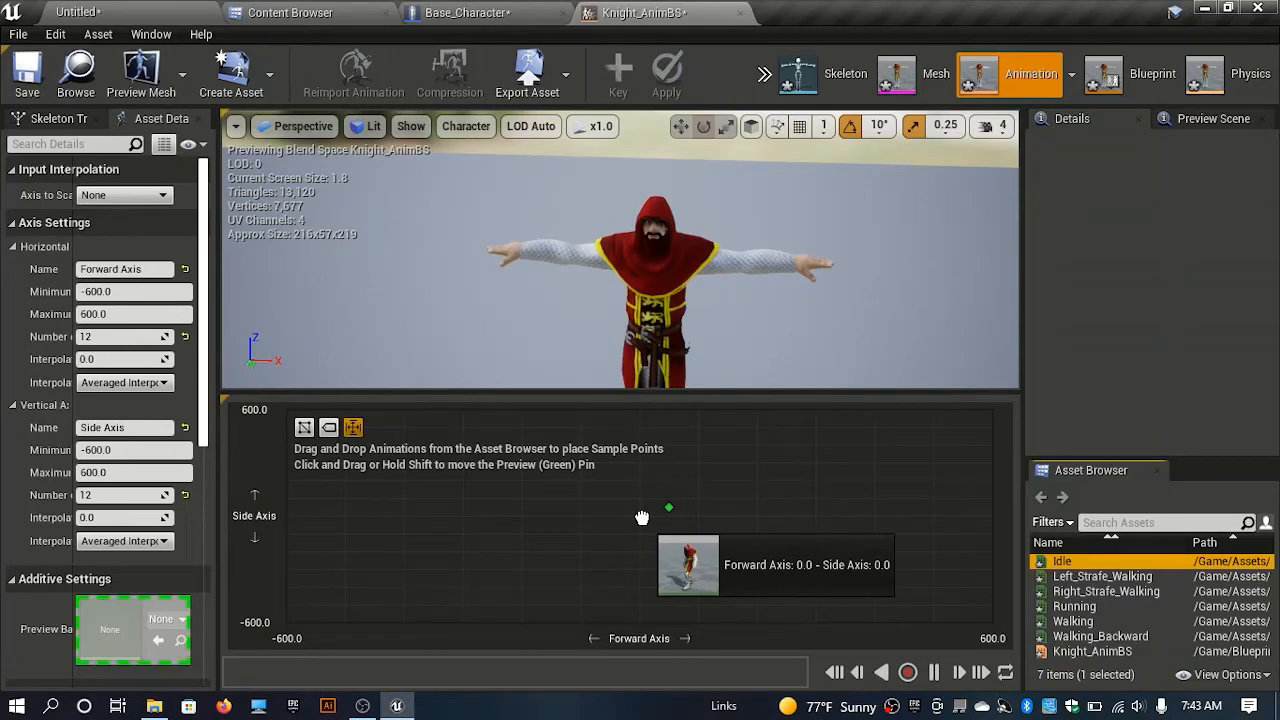
left_click_drag(642, 517, 641, 517)
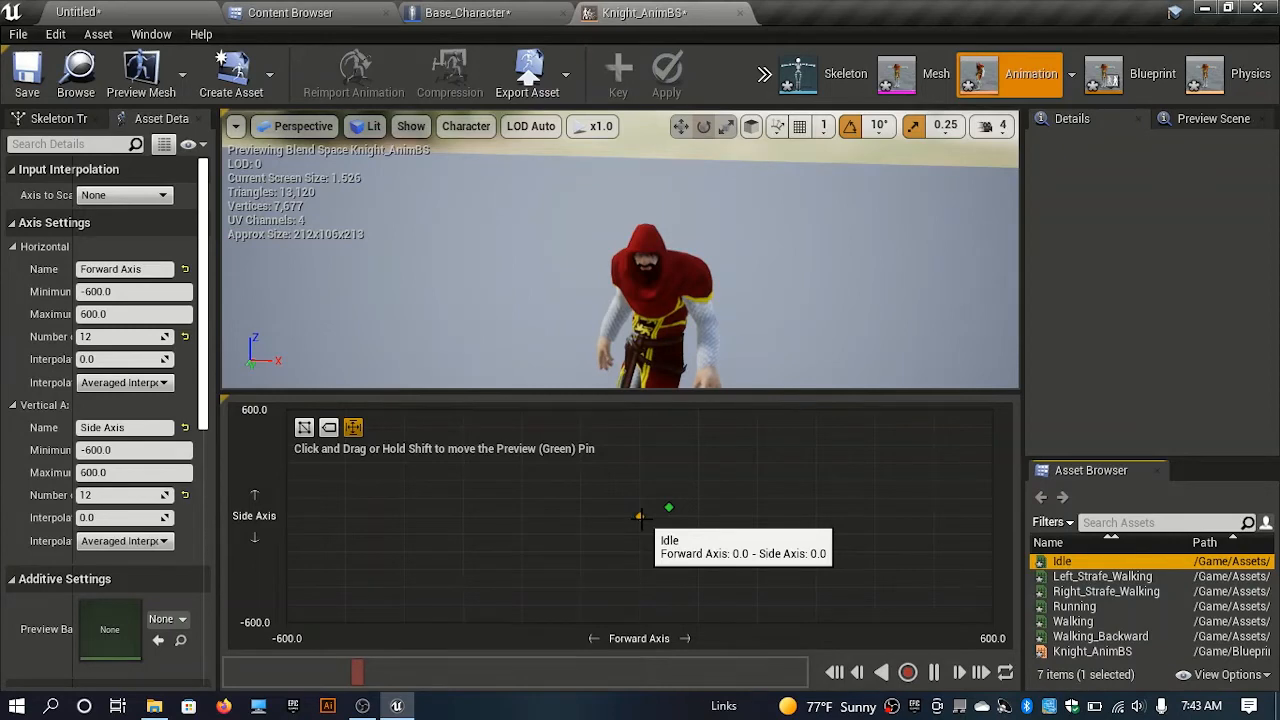
key("shift")
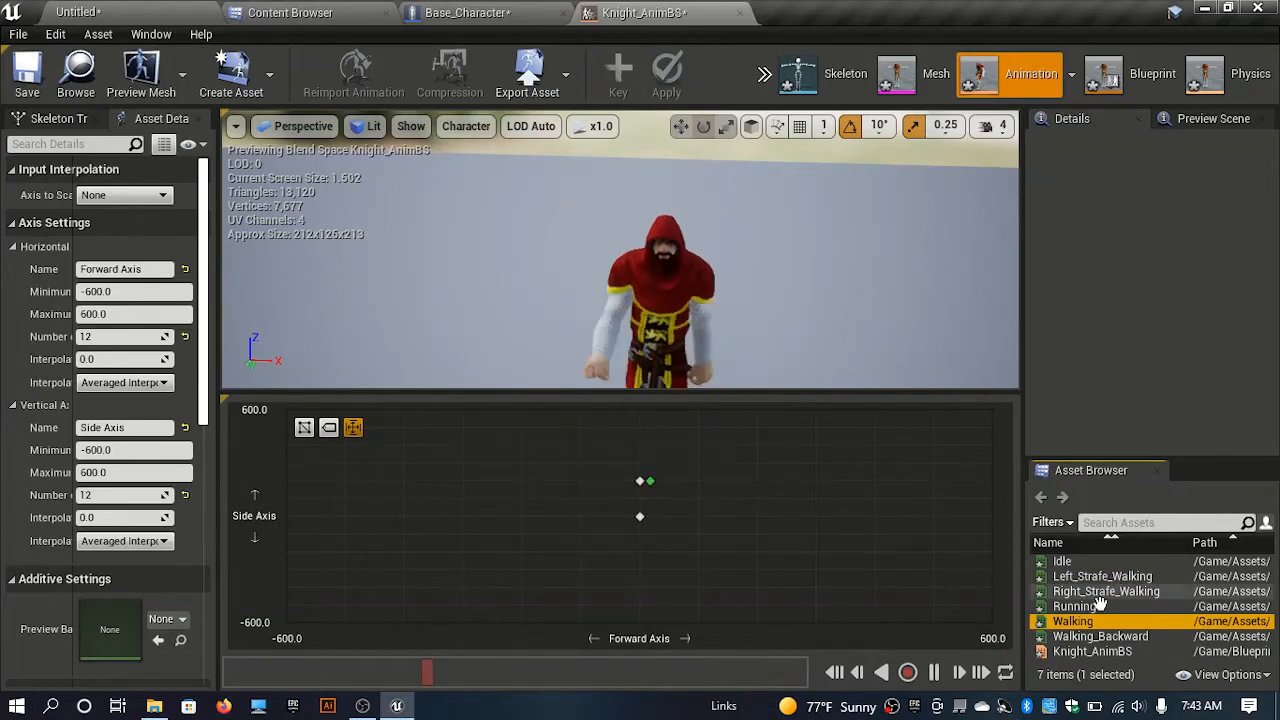
left_click_drag(1100, 604, 640, 409)
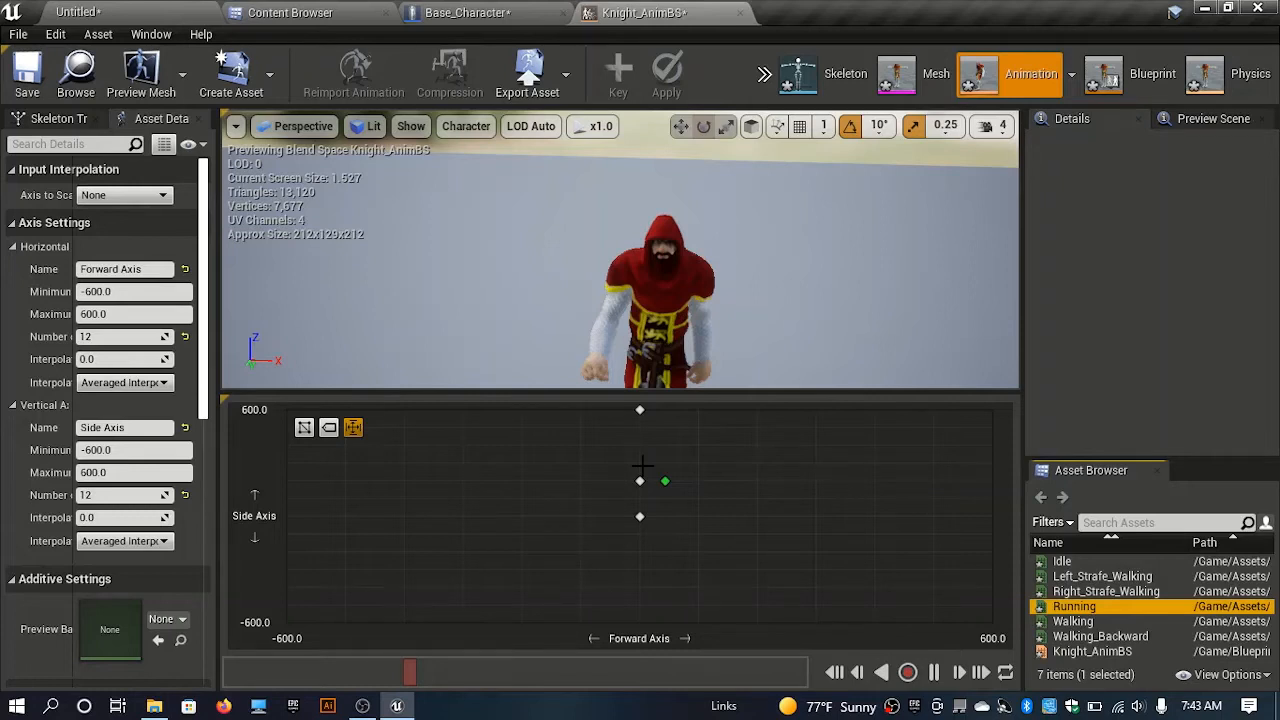
mouse_move(665, 481)
left_mouse_down()
mouse_move(642, 481)
mouse_move(686, 463)
mouse_move(641, 464)
left_mouse_up()
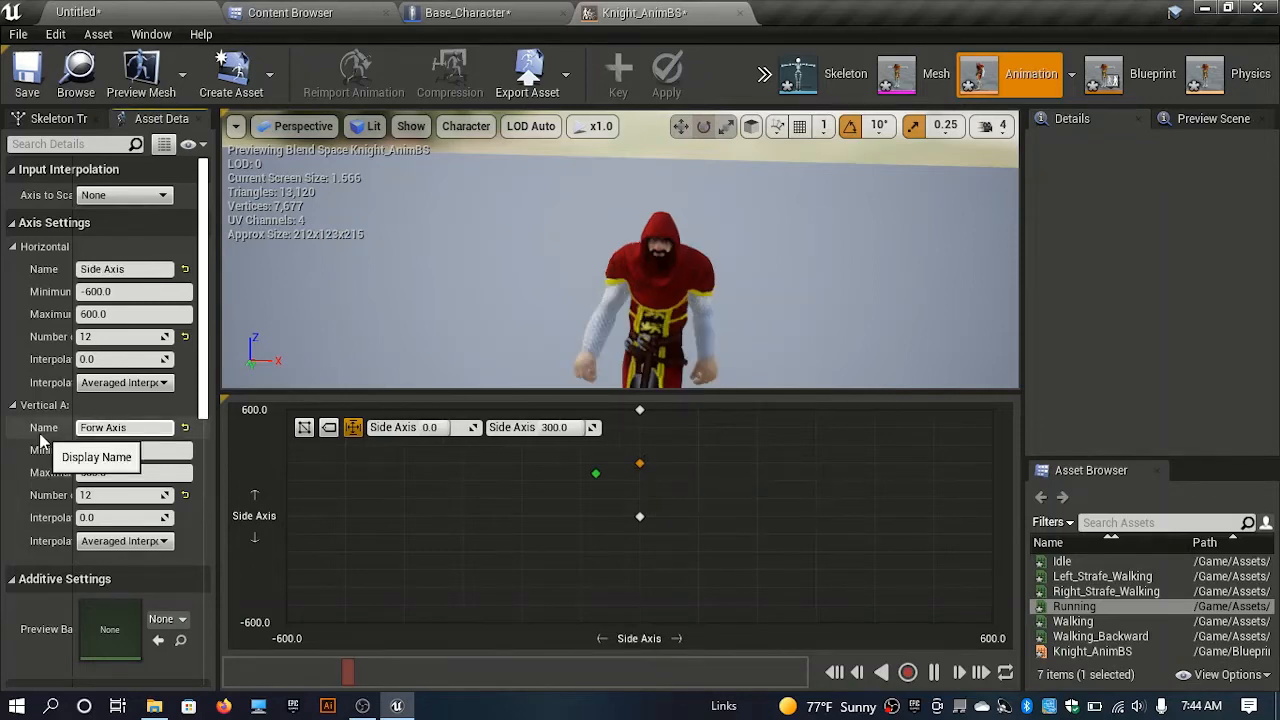
- Name the blend space's vertical axis Forward Axis and place Right_Strafe_Walking at Side Axis 300, Forward Axis 0
type("ard")
key("Return")
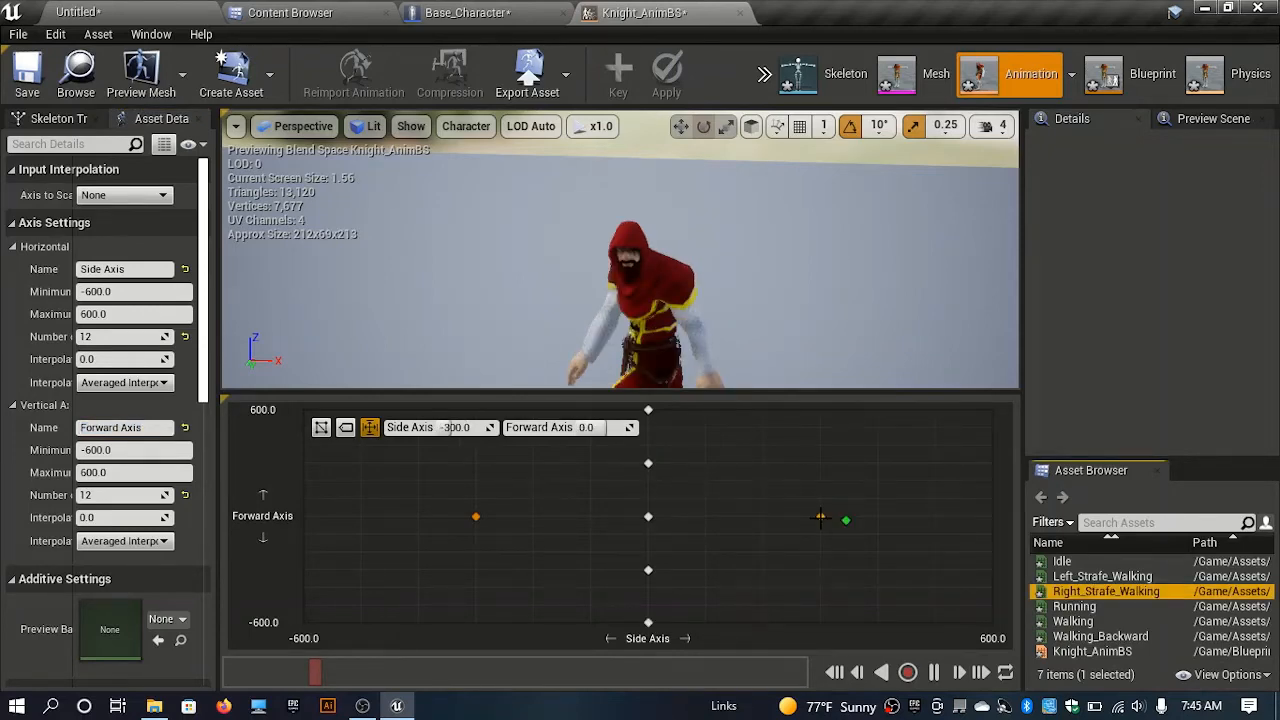
left_click_drag(820, 517, 820, 517)
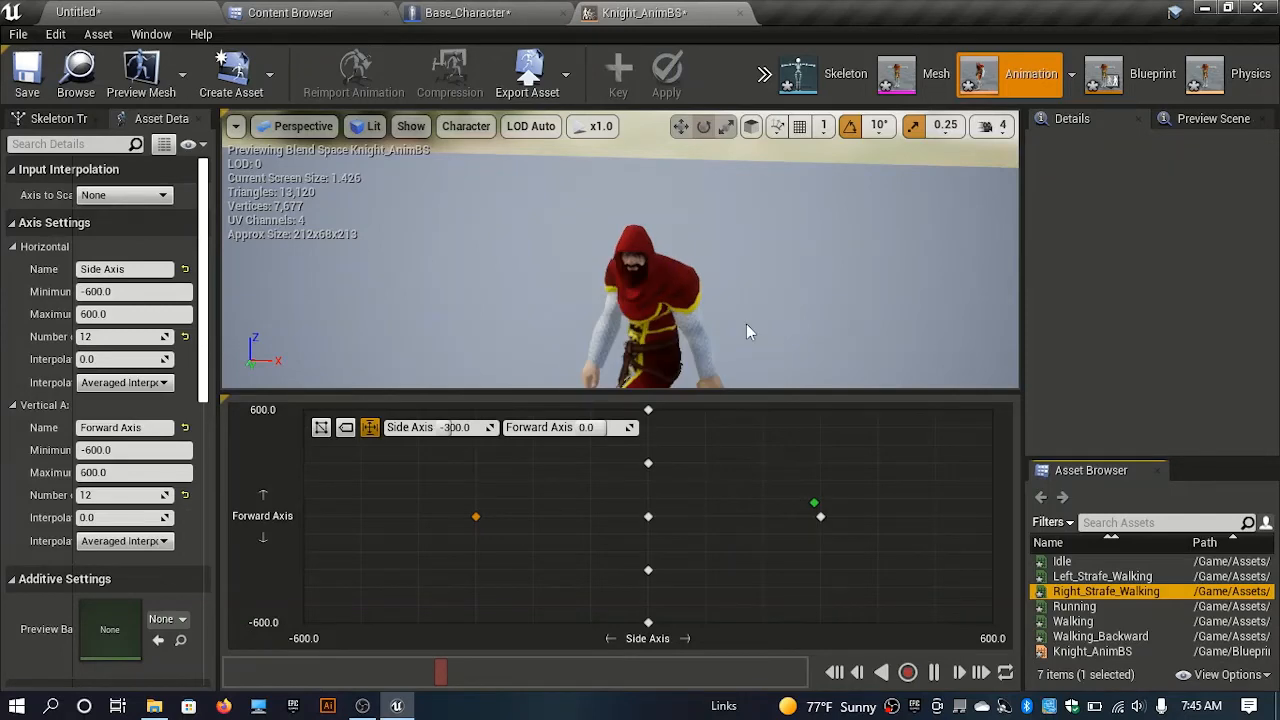
right_click_drag(746, 324, 746, 380)
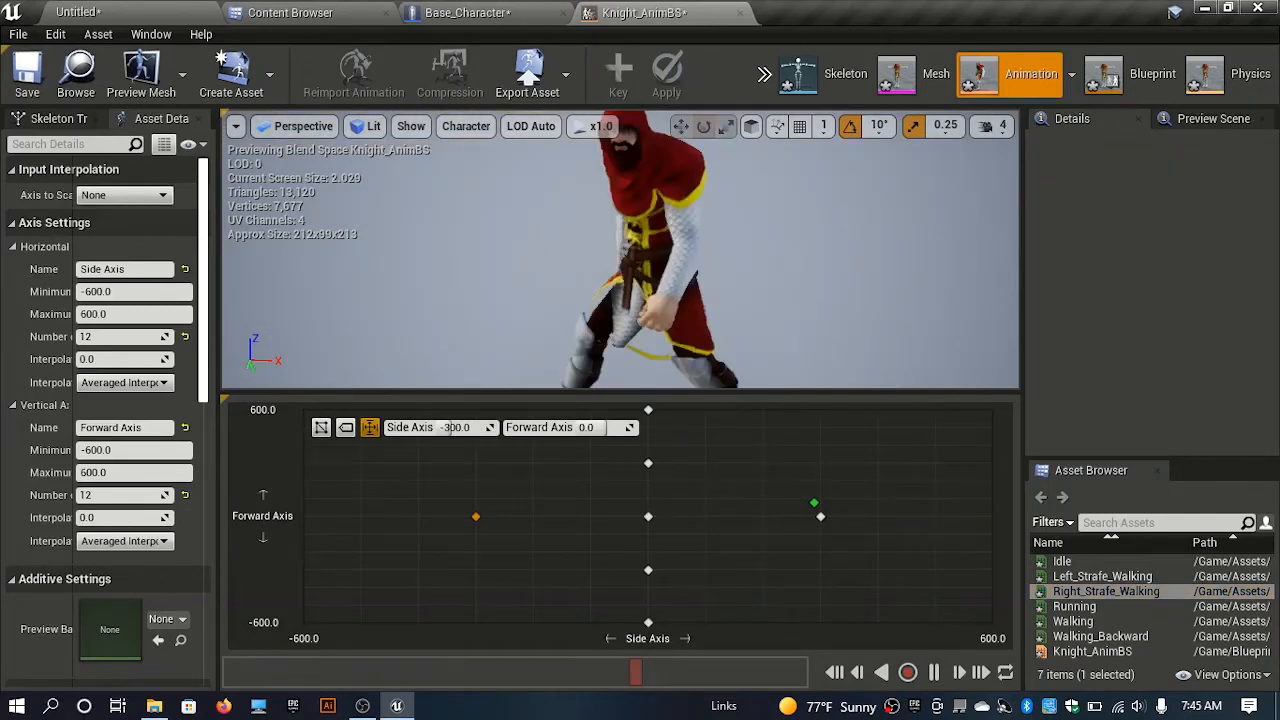
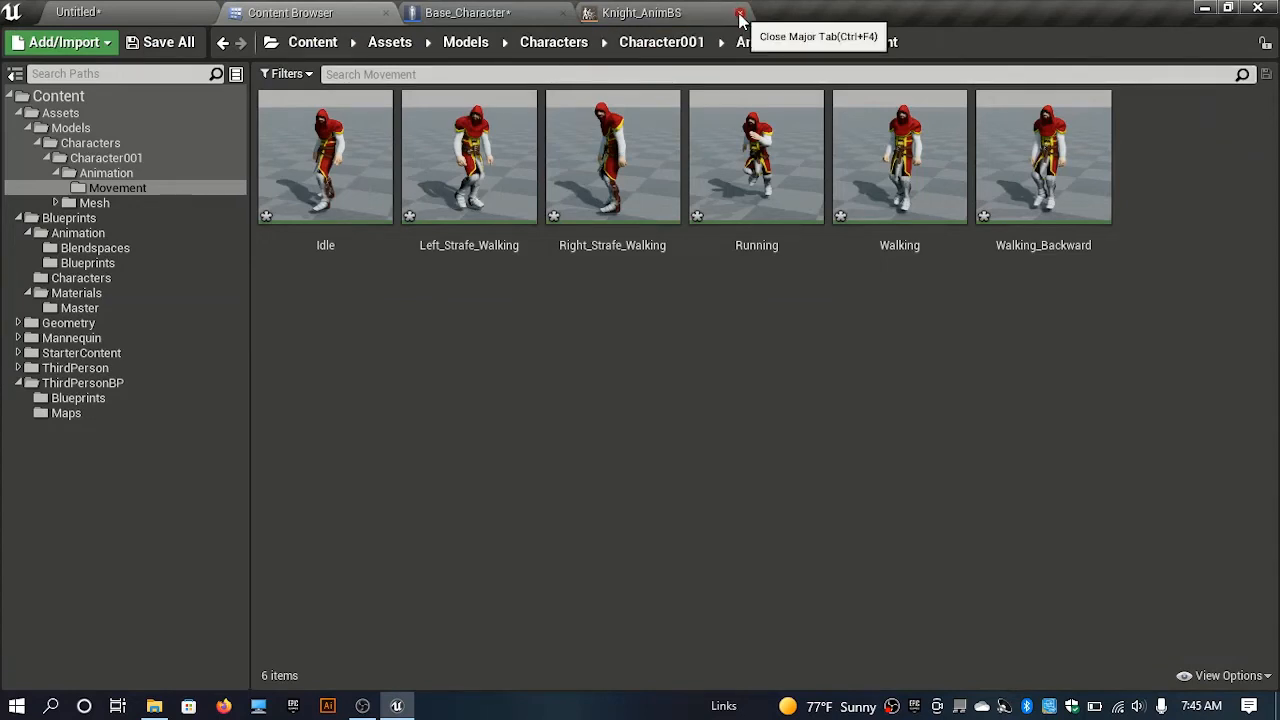
- Close the Knight_AnimBS editor and open Knight_AnimBP from the Blueprints > Animation > Blueprints folder
left_click(740, 17)
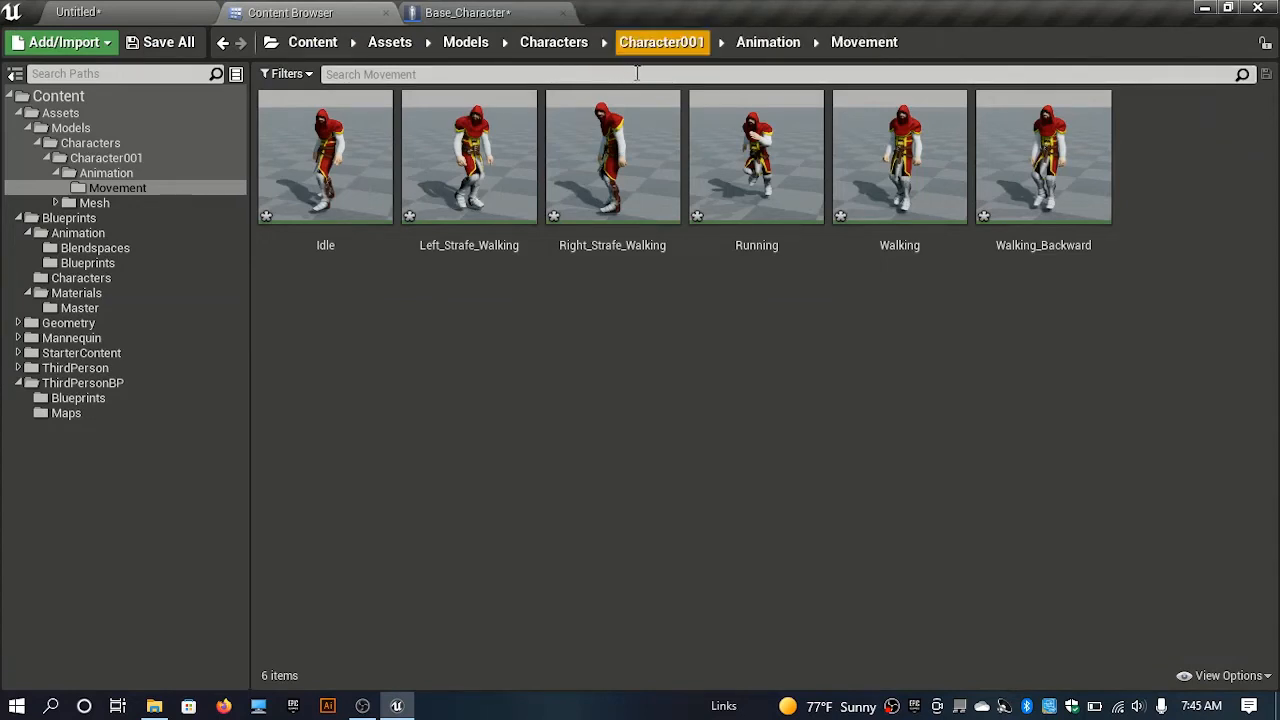
left_click(75, 219)
left_click(350, 215)
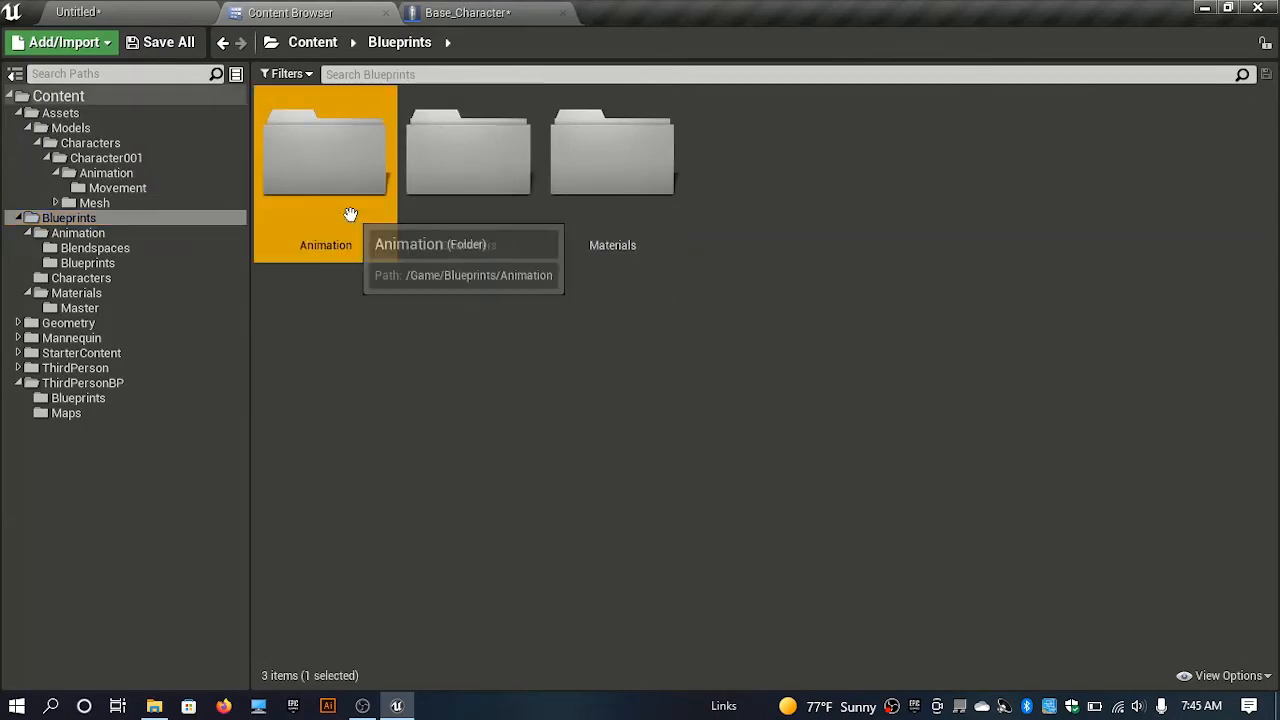
double_click(350, 215)
double_click(480, 192)
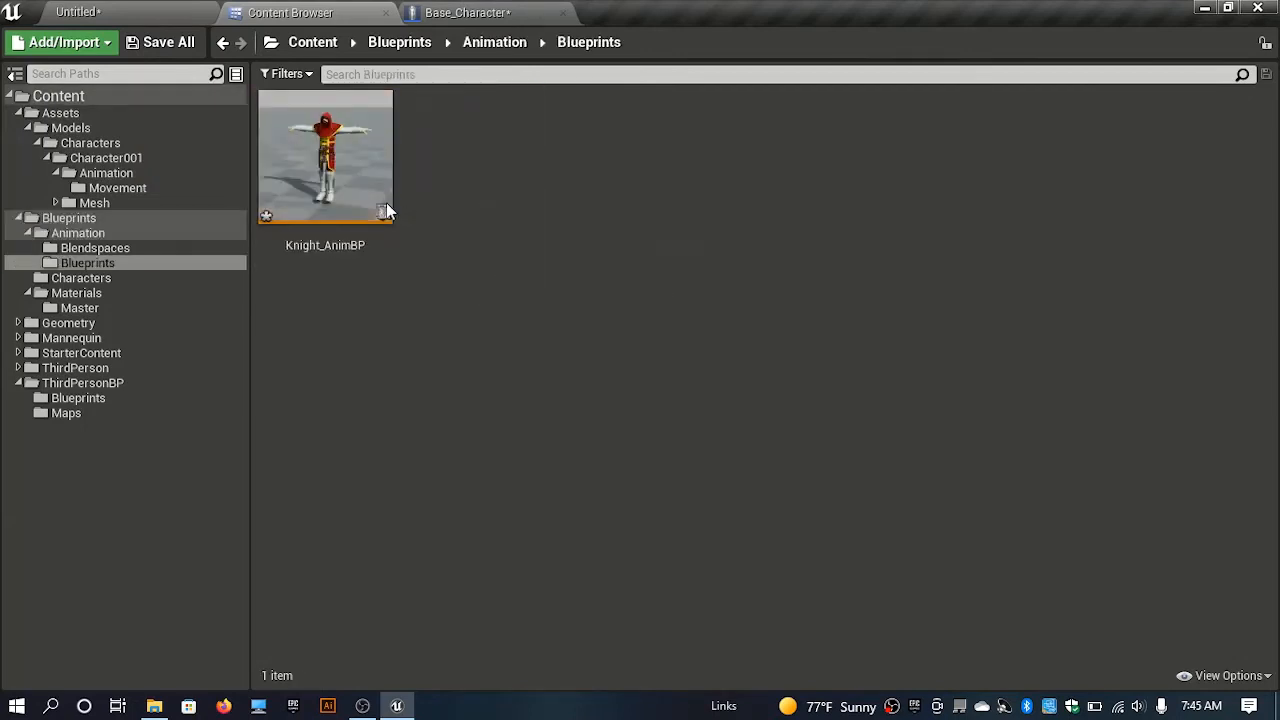
double_click(337, 190)
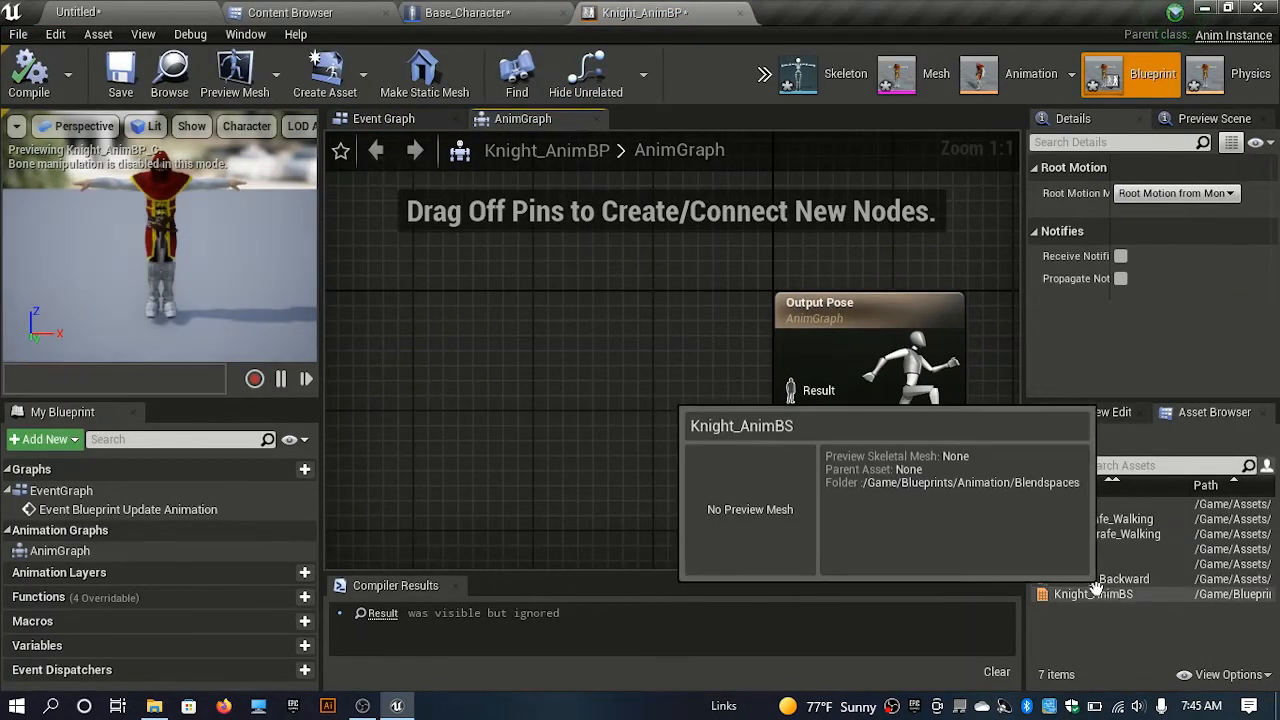
- Add the Knight_AnimBS blend space to the AnimGraph and connect its pose output to the Output Pose result
left_click_drag(1093, 594, 530, 336)
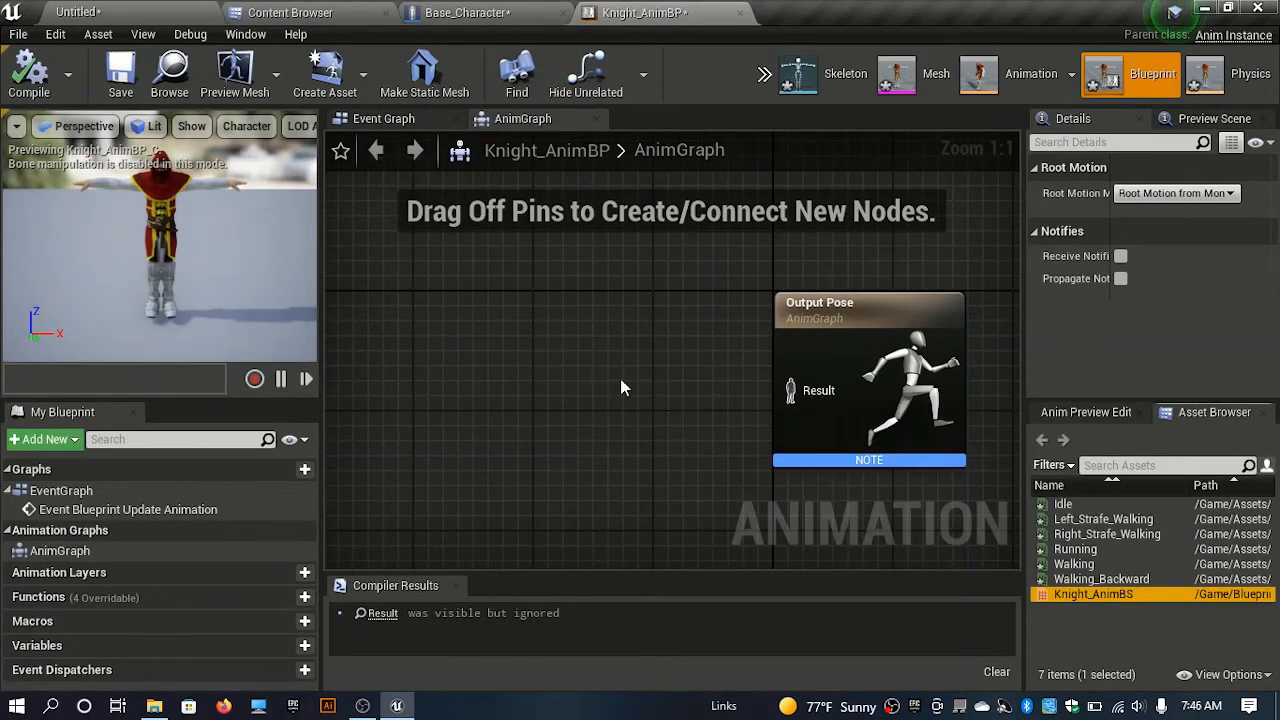
left_click_drag(653, 375, 617, 357)
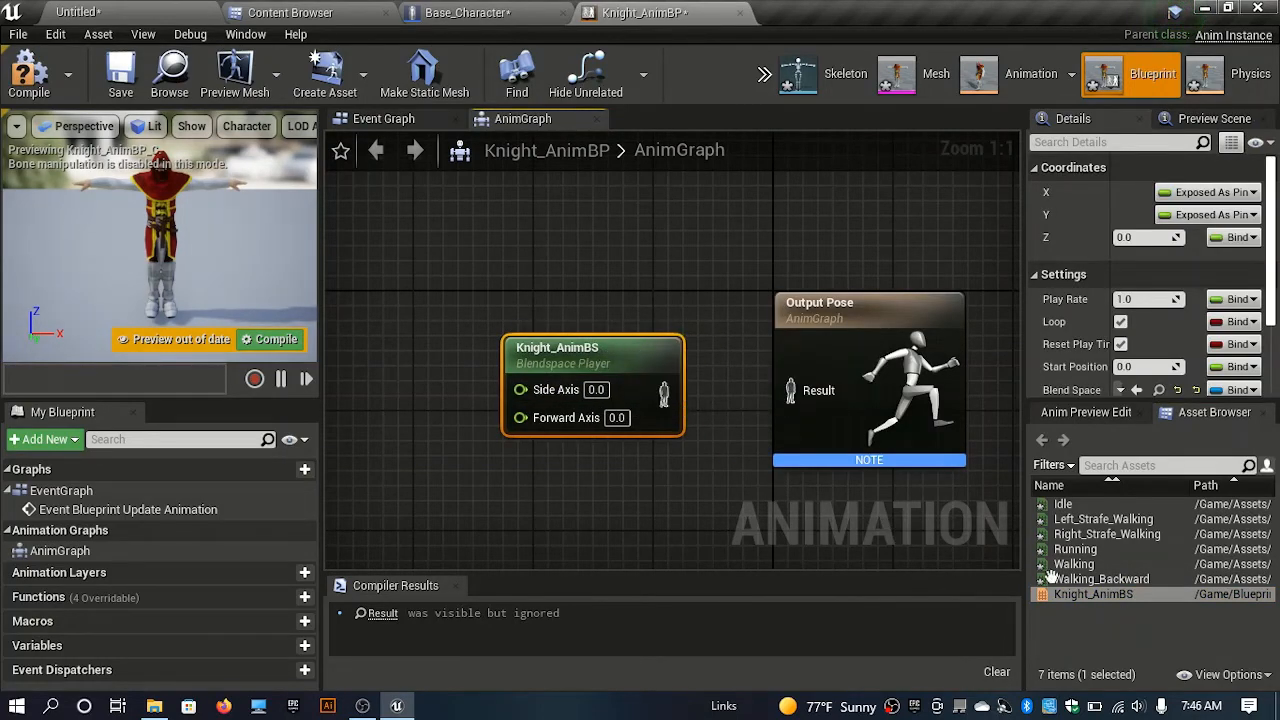
left_click_drag(663, 394, 808, 392)
- Promote the Side Axis and Forward Axis inputs of the Knight_AnimBS node to variables
right_click_drag(733, 430, 911, 414)
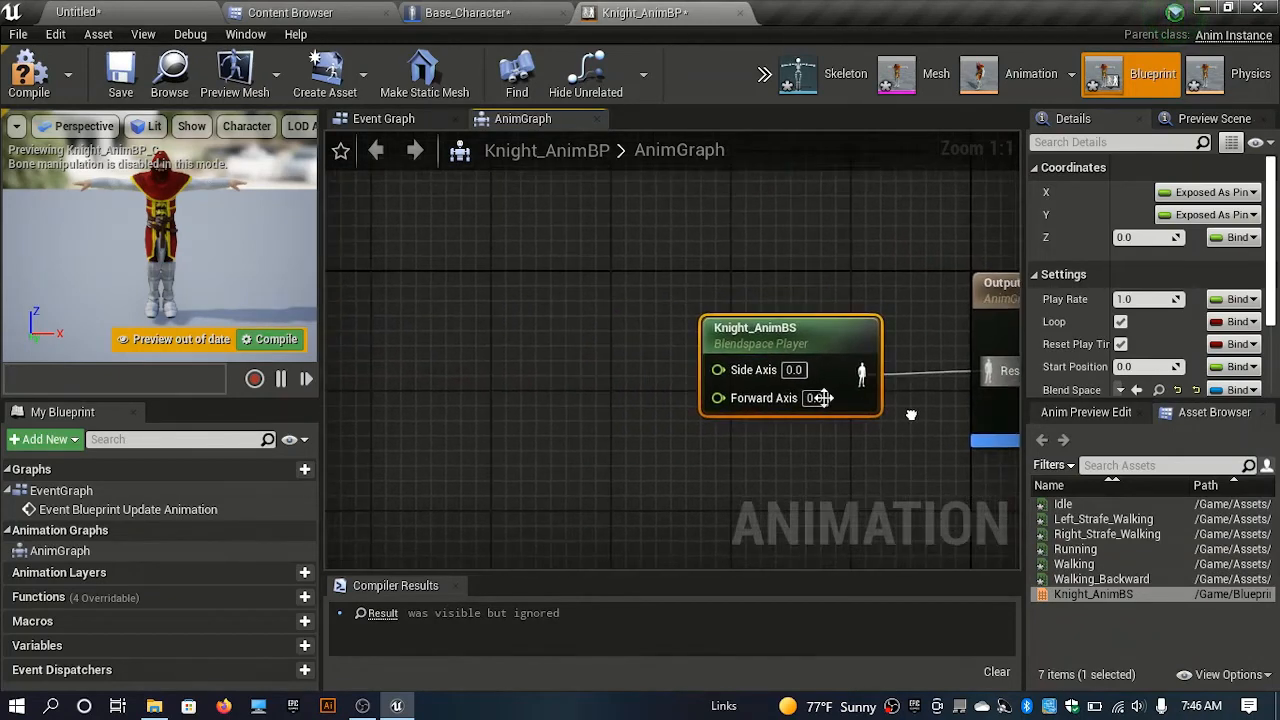
right_click(722, 372)
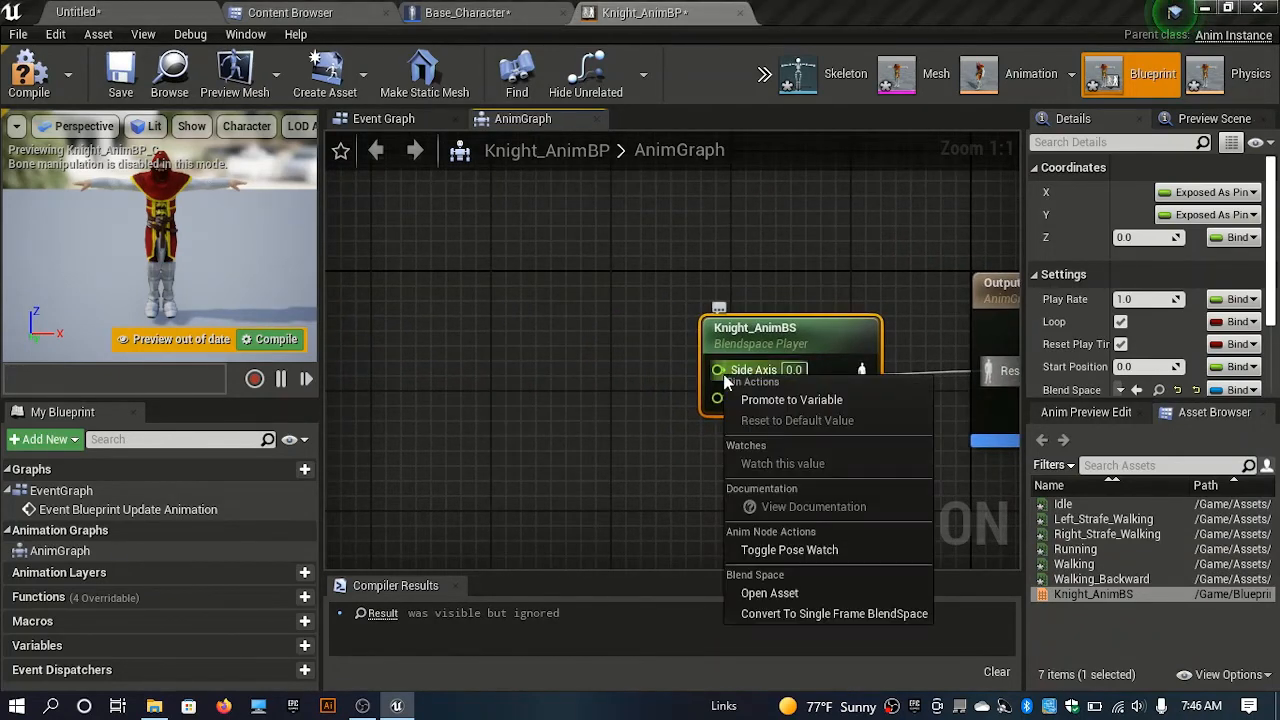
left_click(769, 405)
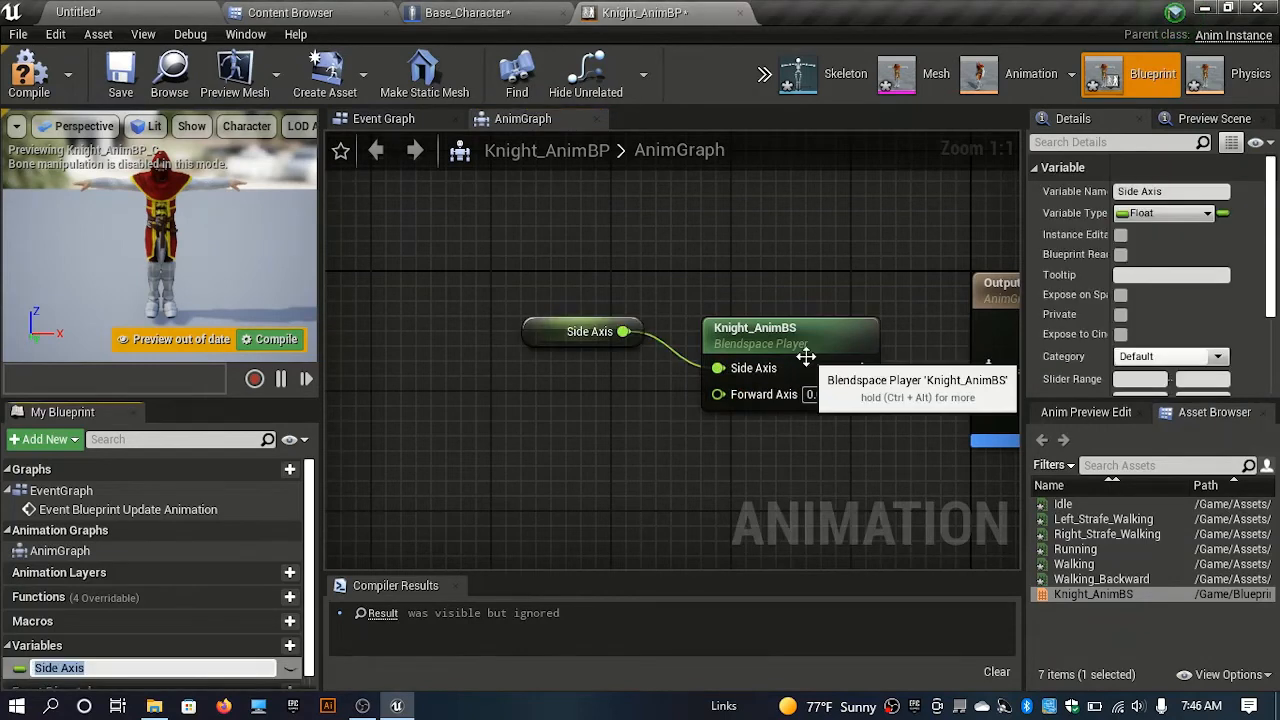
right_click_drag(726, 396, 721, 335)
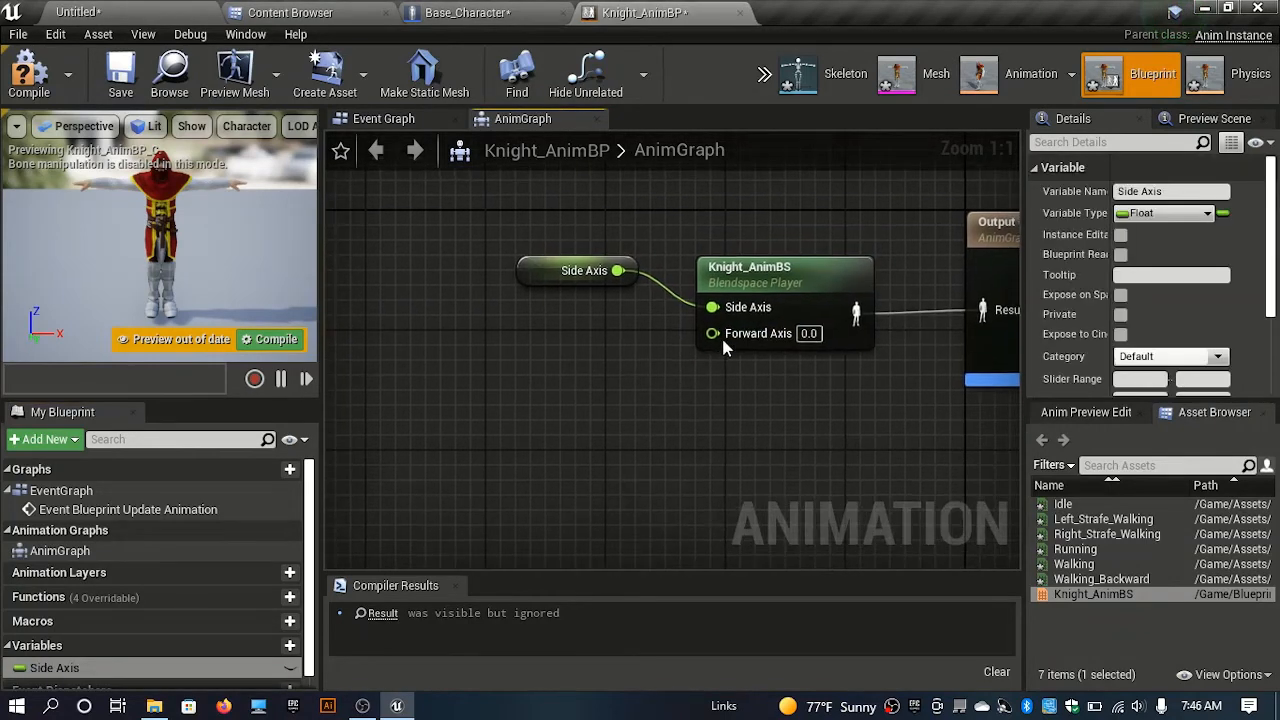
right_click(725, 337)
left_click(800, 364)
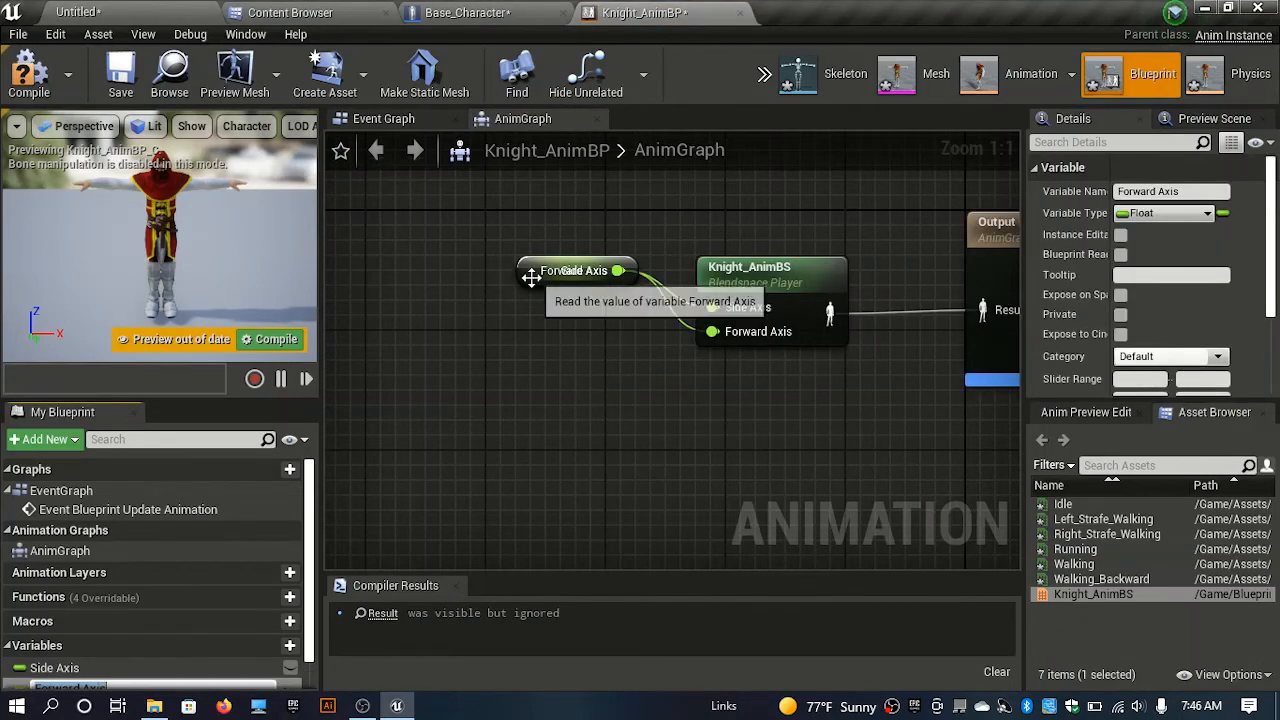
- Place the Forward Axis variable node below the Side Axis node and compile Knight_AnimBP
left_click_drag(529, 272, 522, 375)
right_click_drag(631, 452, 692, 411)
right_click_drag(780, 415, 716, 467)
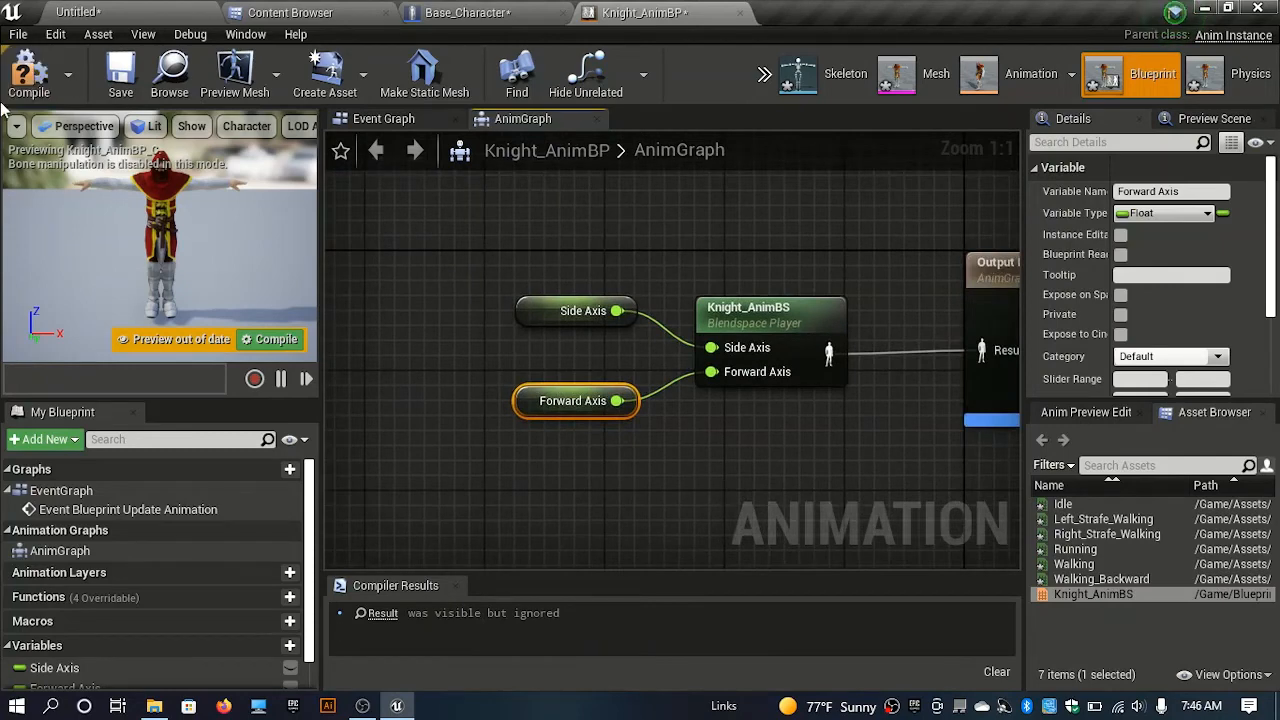
left_click(72, 95)
- Open the Event Graph of Knight_AnimBP
left_click(395, 118)
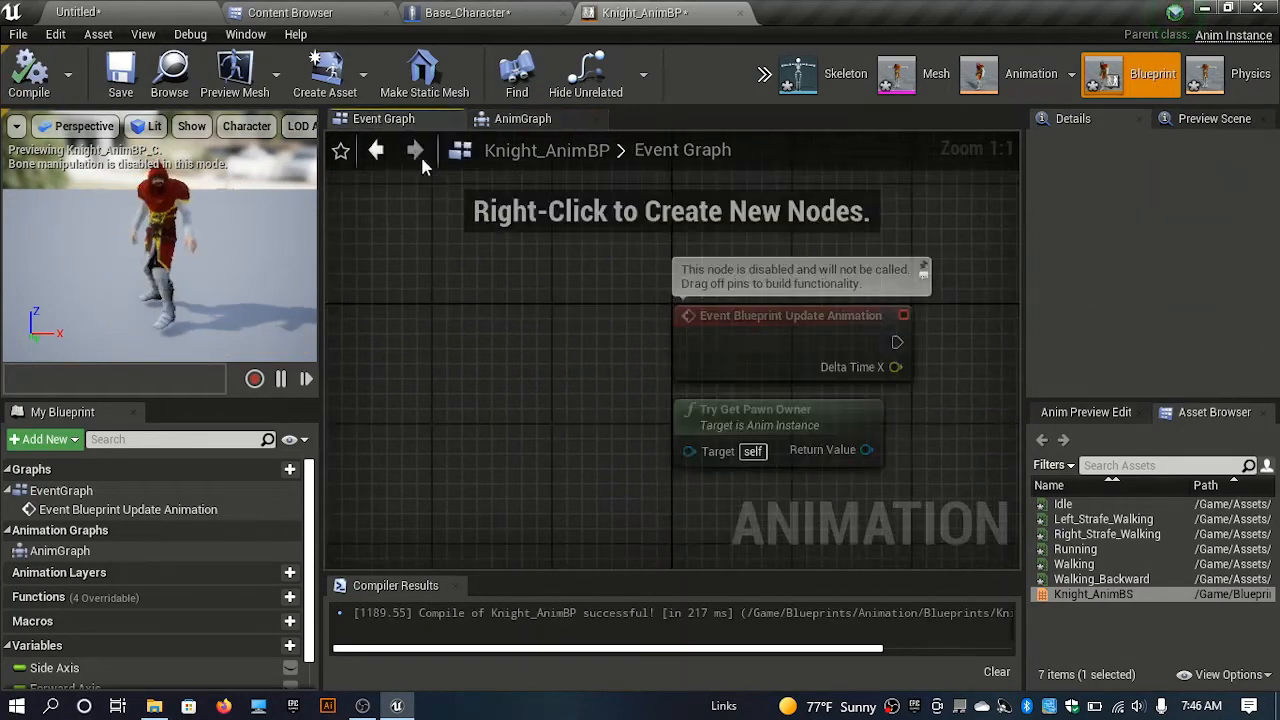
scroll(519, 311, "down", 4)
right_click_drag(640, 225, 535, 496)
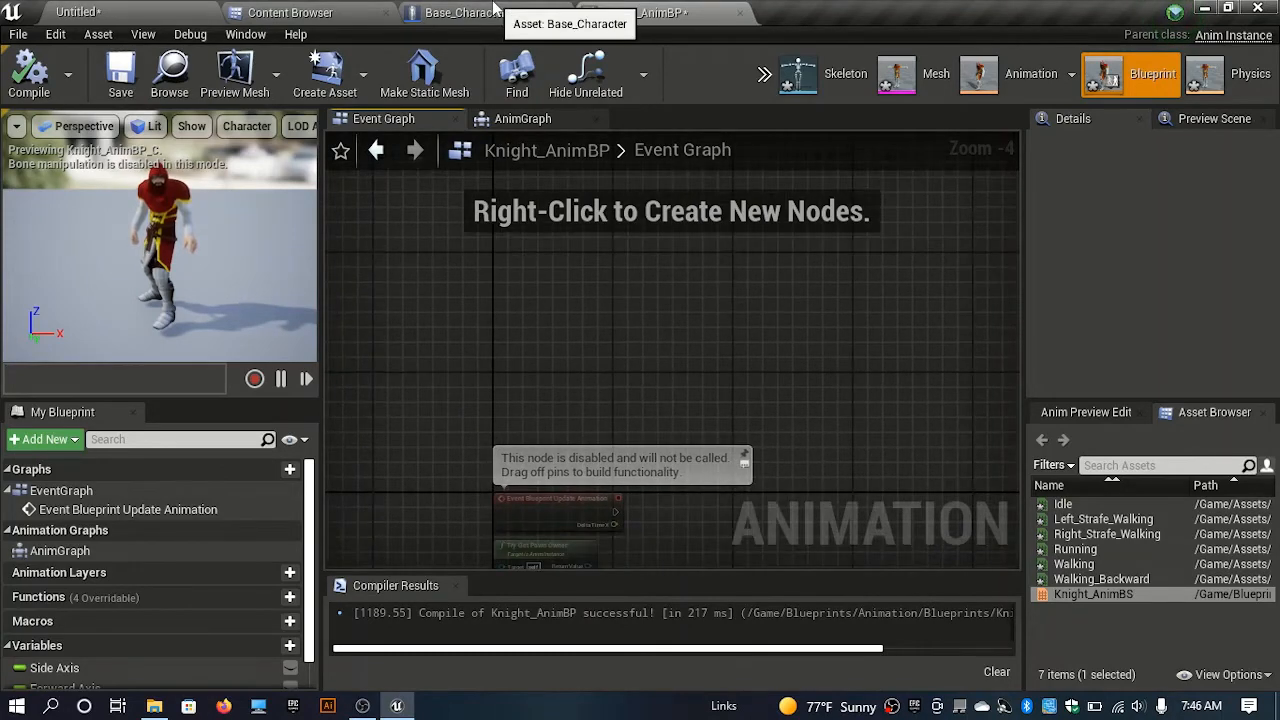
- Set the Anim Class of Base_Character's mesh to Knight_AnimBP and compile the character blueprint
left_click(470, 12)
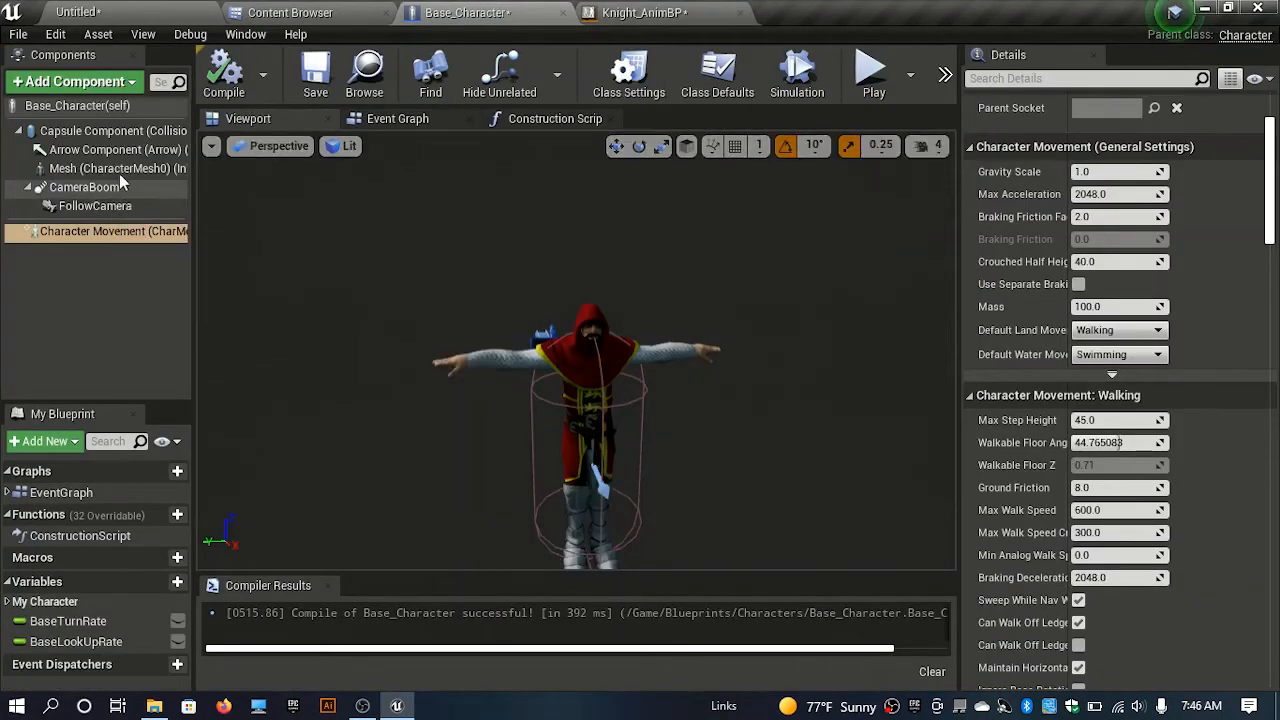
left_click(110, 168)
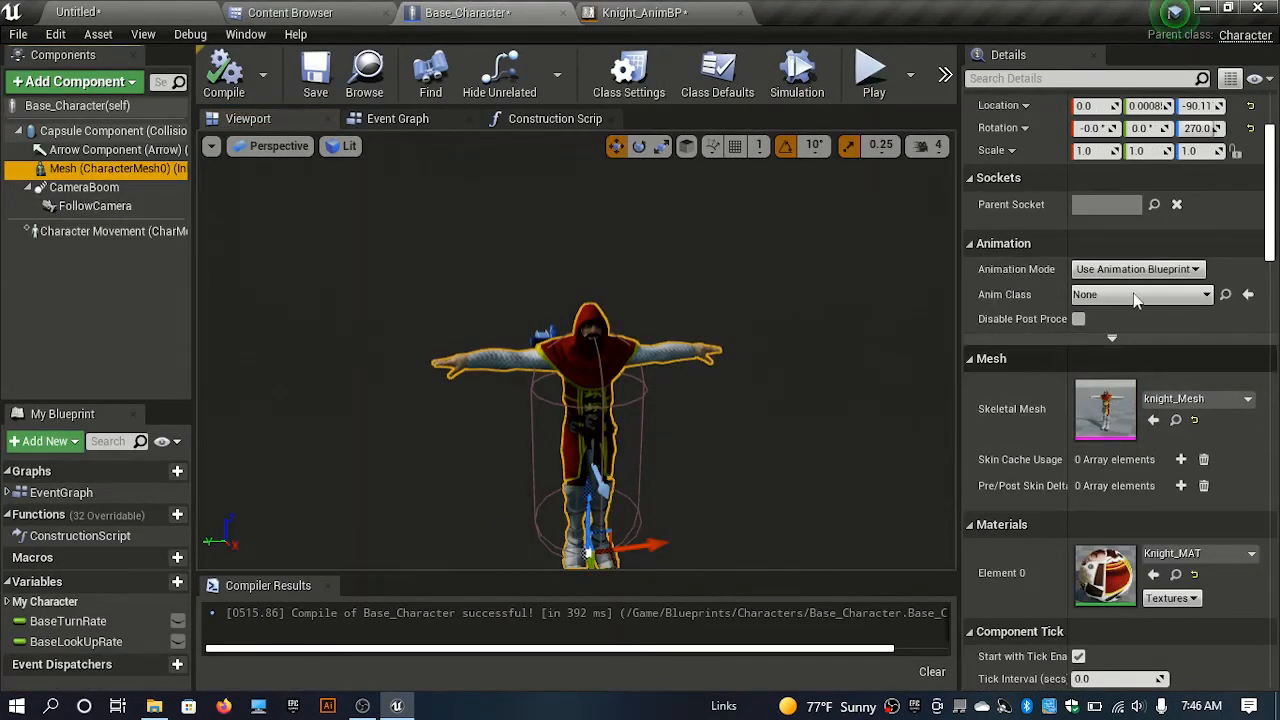
left_click(1131, 297)
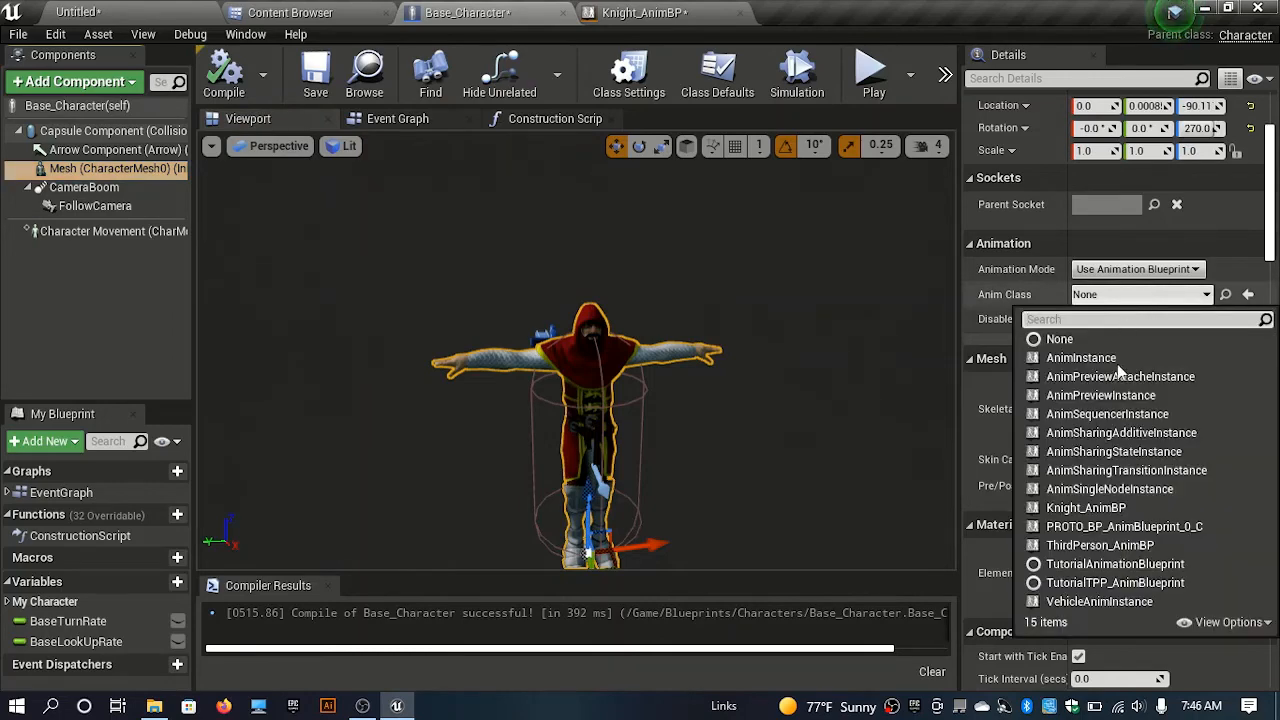
left_click(1101, 516)
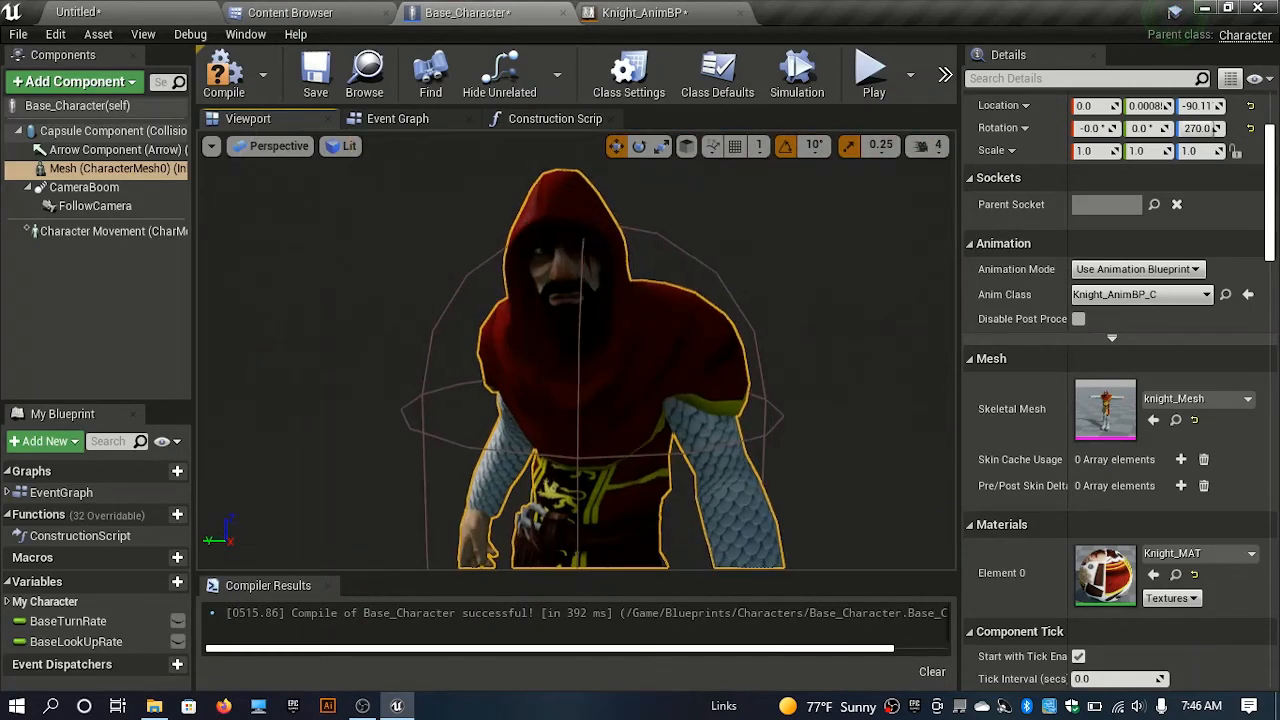
right_click_drag(576, 350, 630, 335)
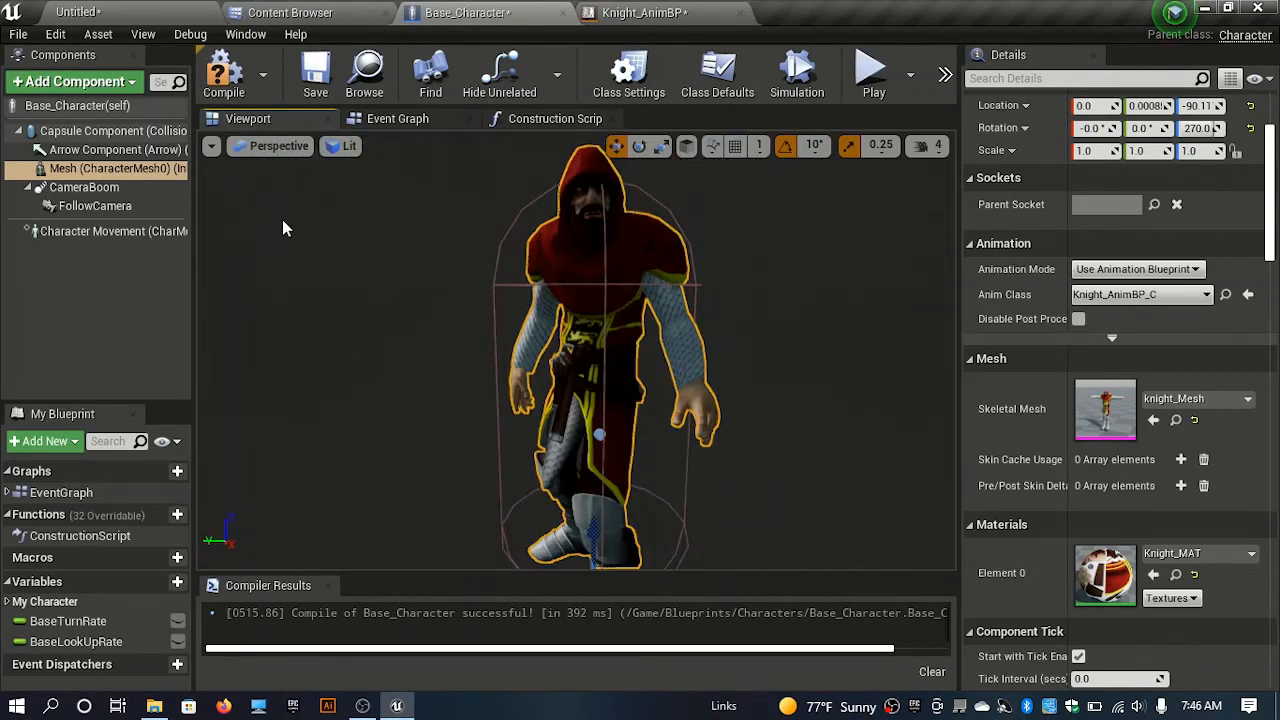
left_click(214, 57)
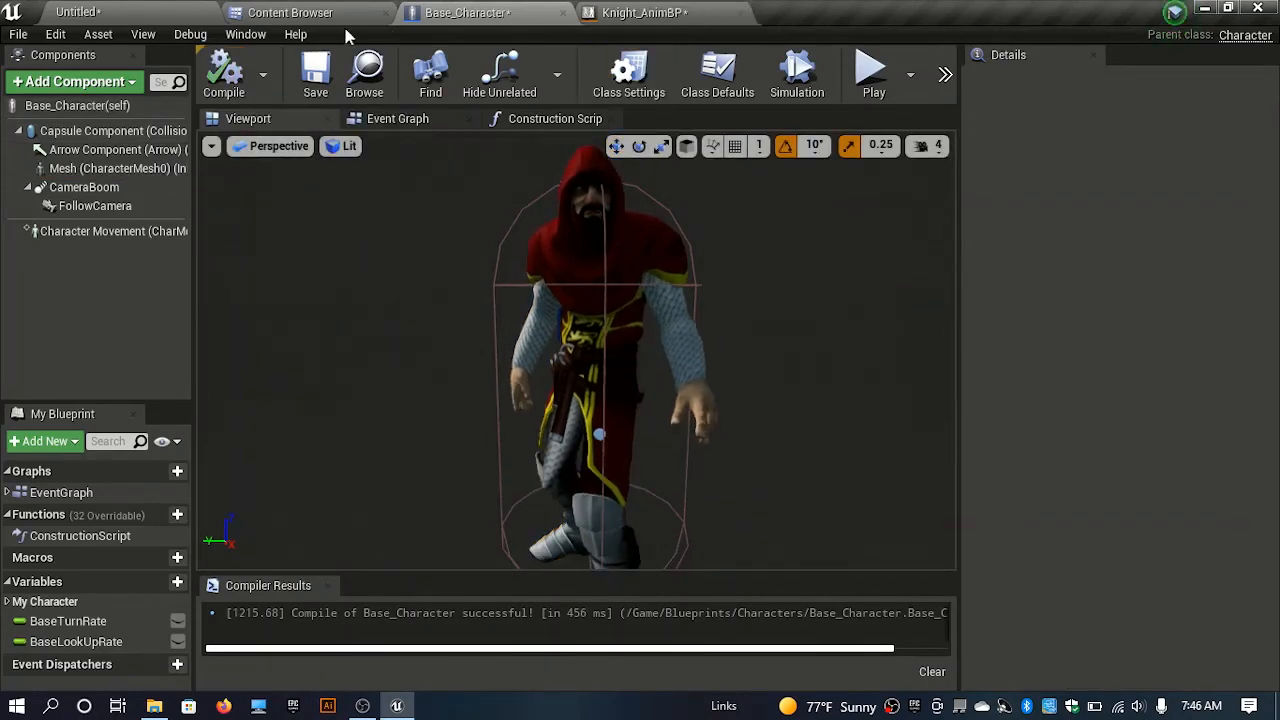
- Add an Event Blueprint Begin Play node in an empty area of Knight_AnimBP's Event Graph
left_click(640, 12)
right_click_drag(568, 291, 548, 396)
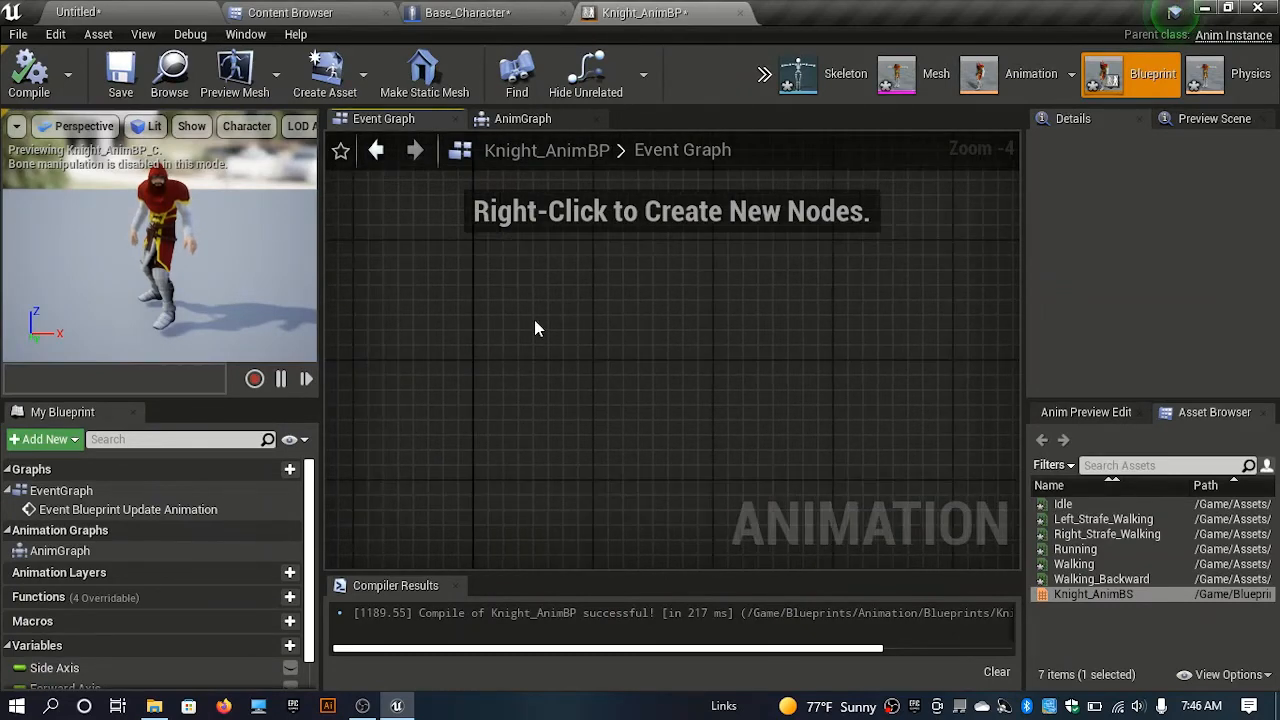
scroll(534, 319, "up", 1)
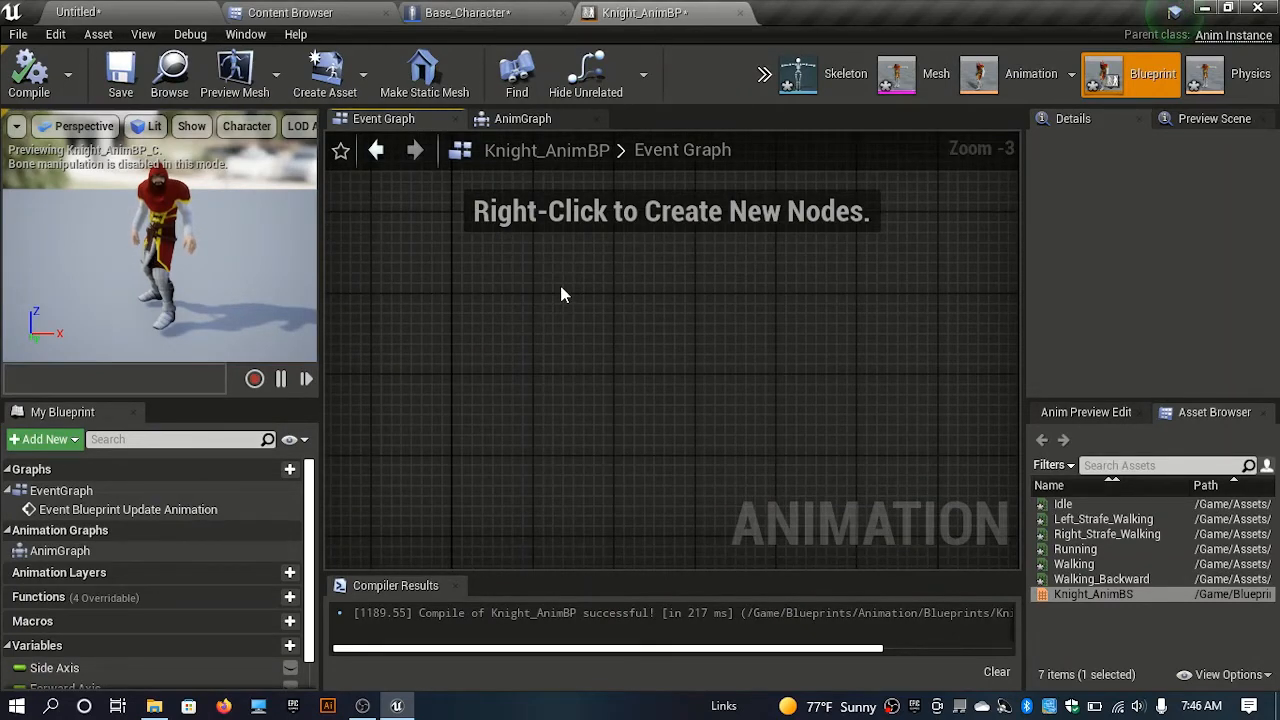
right_click_drag(560, 285, 578, 295)
right_click(578, 295)
type("ev")
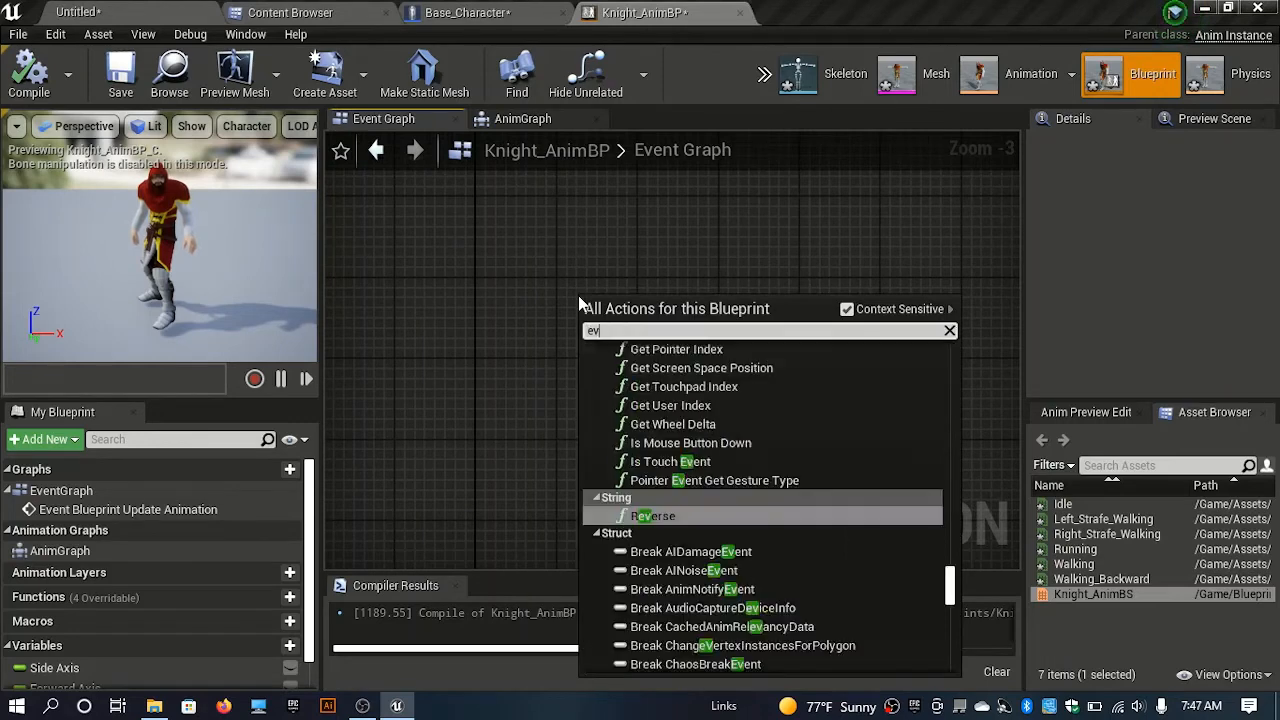
type("ent begin")
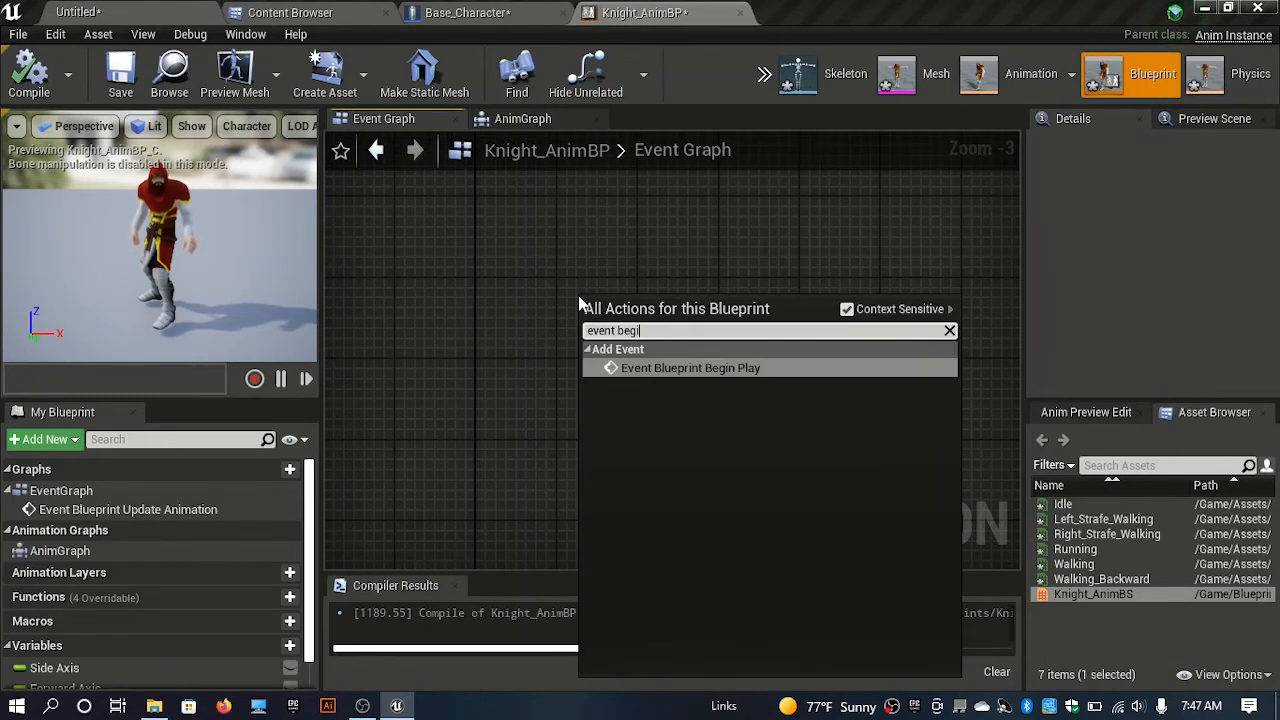
left_click(716, 368)
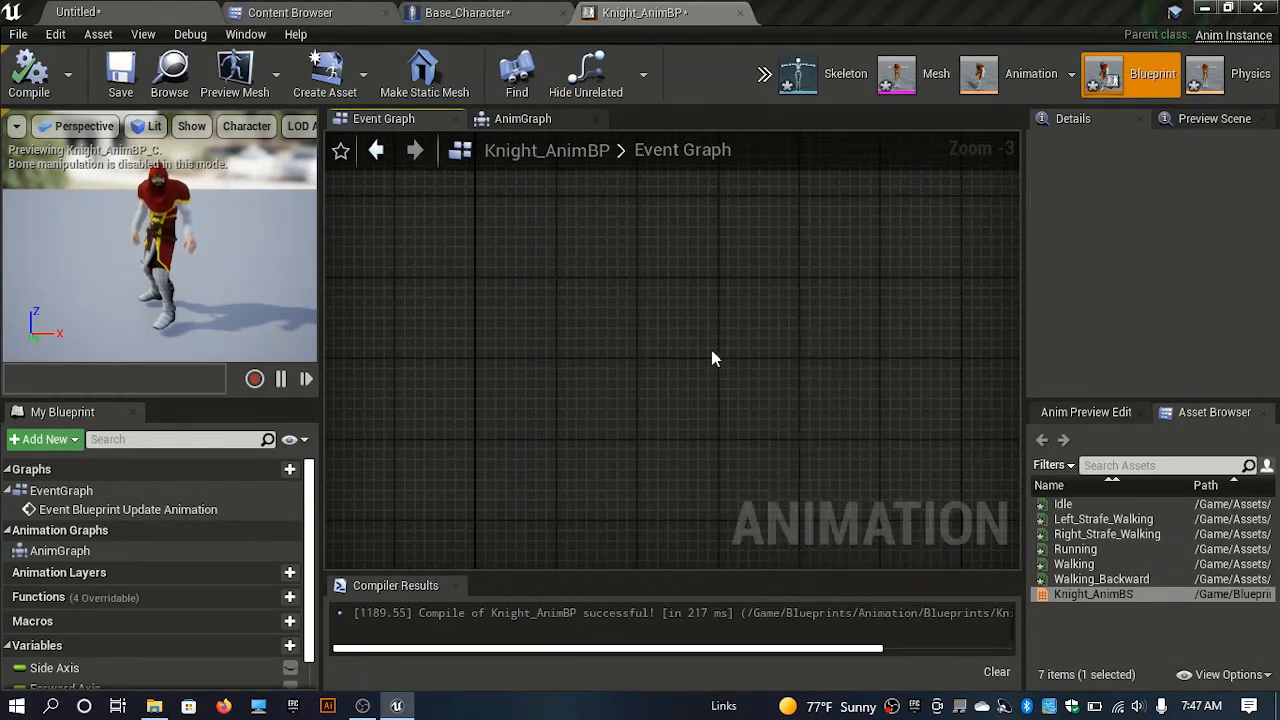
- Add a Cast To Character node wired to the execution output of Event Blueprint Begin Play
right_click_drag(669, 320, 634, 317)
left_click_drag(637, 311, 706, 323)
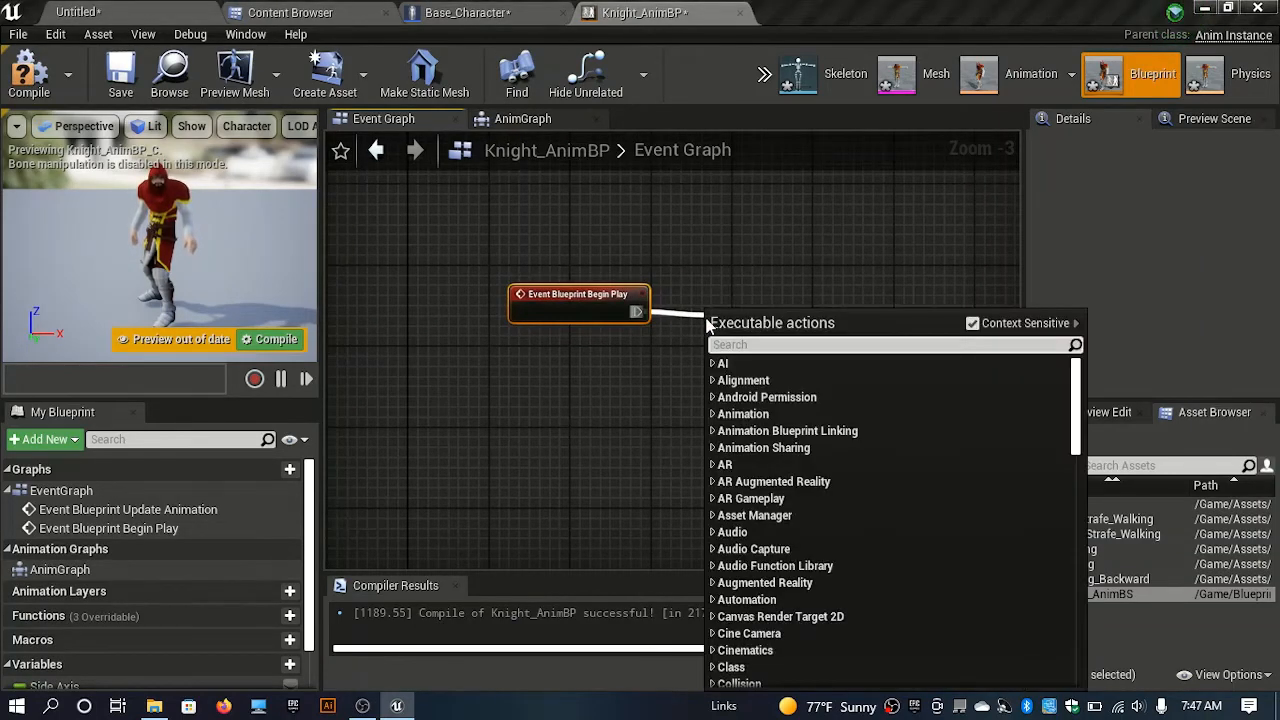
type("cast t")
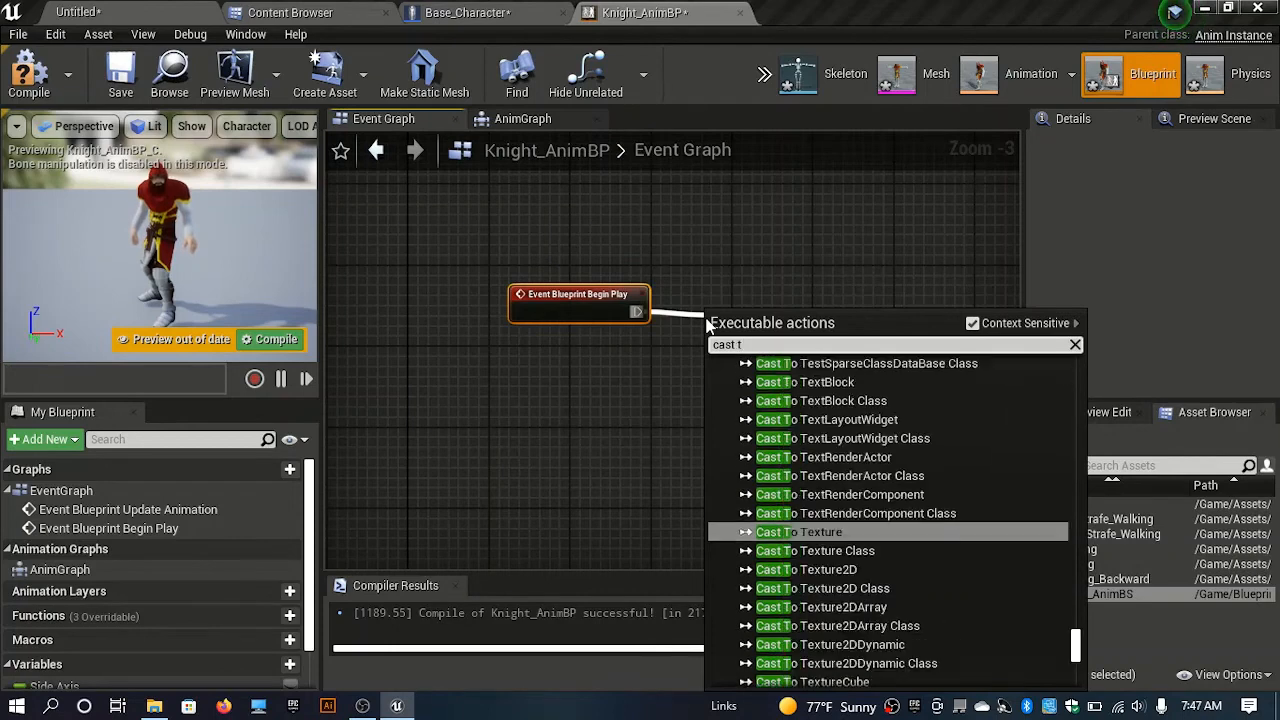
type("o chara")
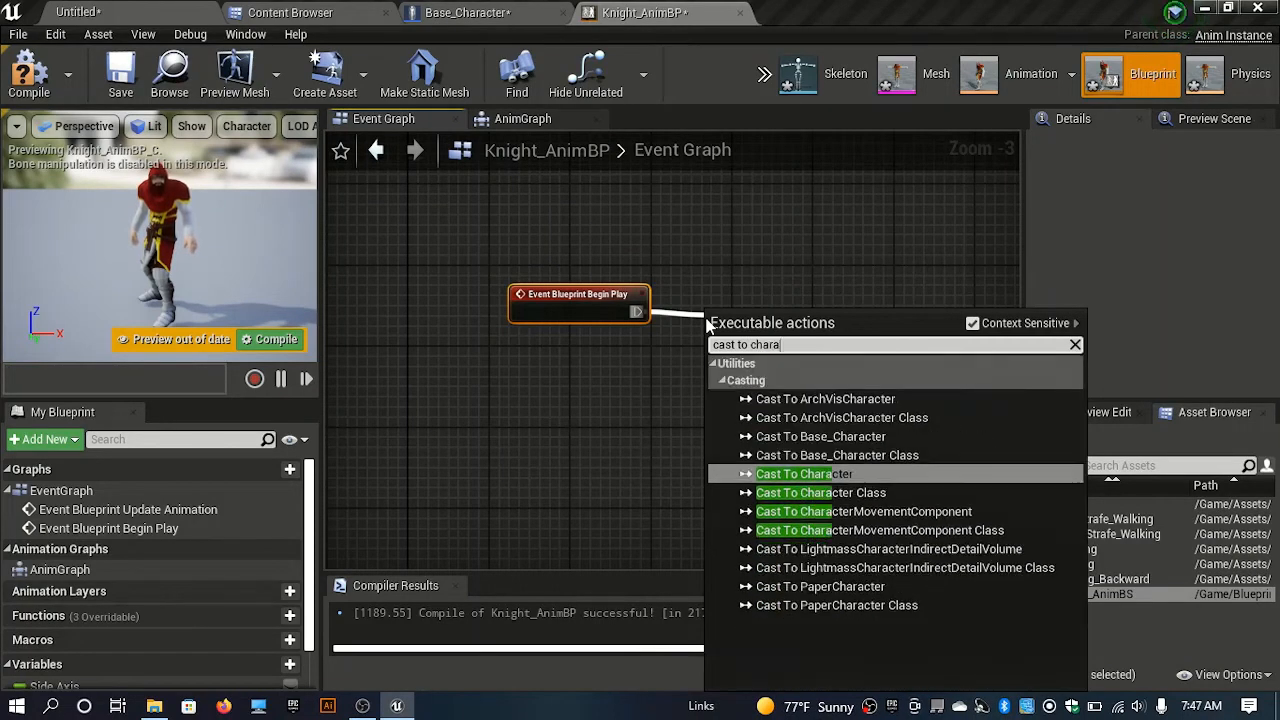
key("Return")
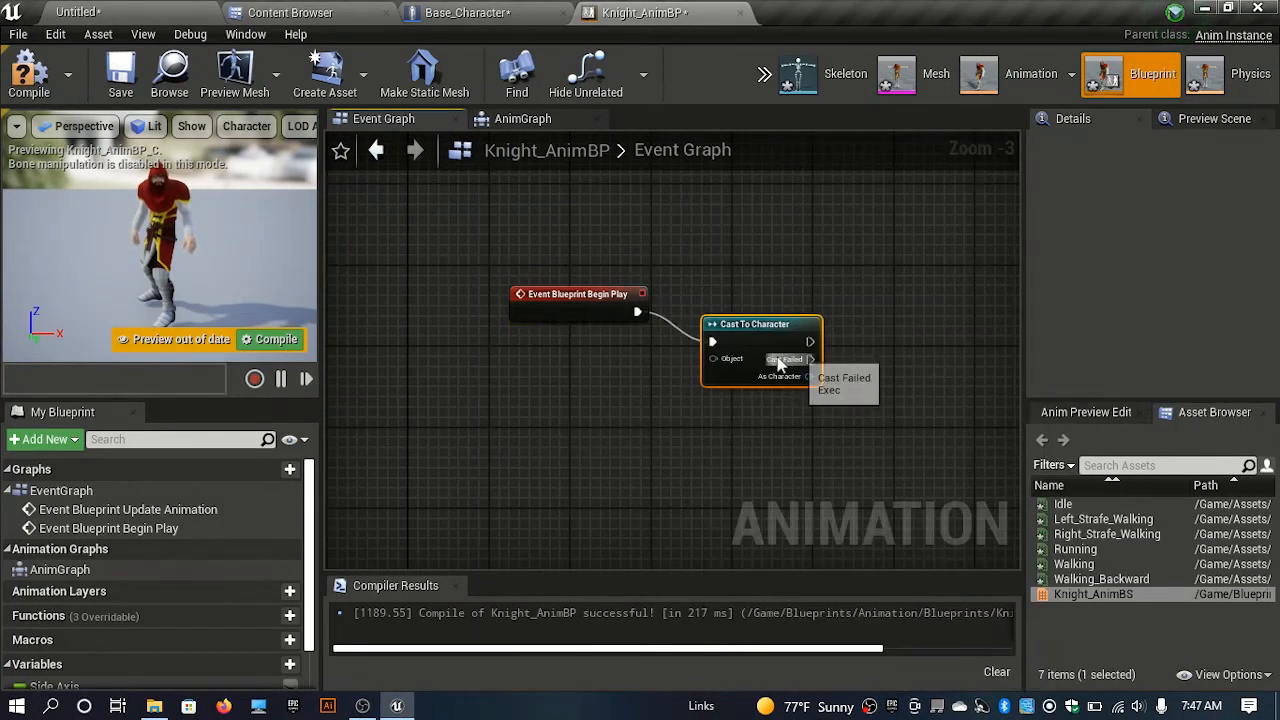
- Connect Try Get Pawn Owner's return value to the Object input of Cast To Character and compile the blueprint
left_click_drag(730, 362, 726, 361)
right_click_drag(663, 437, 706, 157)
left_click_drag(533, 462, 562, 236)
right_click_drag(636, 318, 576, 467)
left_click_drag(576, 407, 680, 240)
right_click_drag(724, 335, 645, 337)
left_click(36, 92)
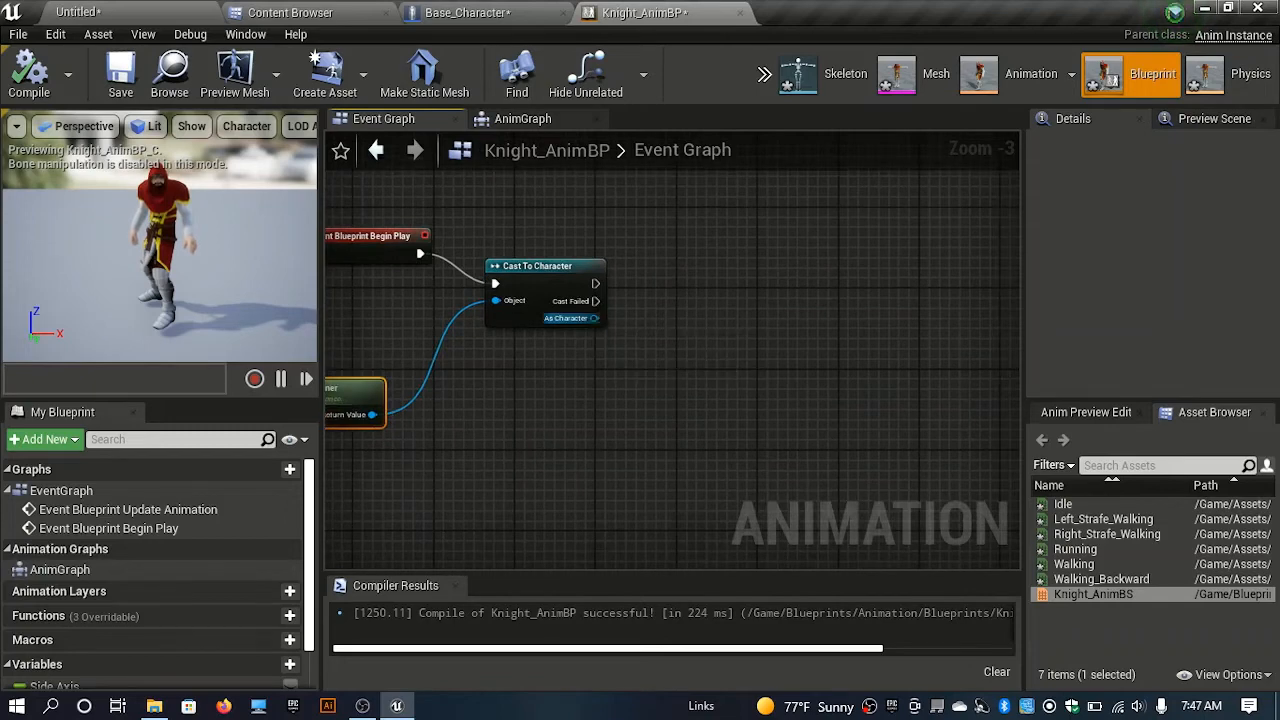
- Promote the cast's As Character output to a variable named Character
right_click(594, 317)
left_click(638, 345)
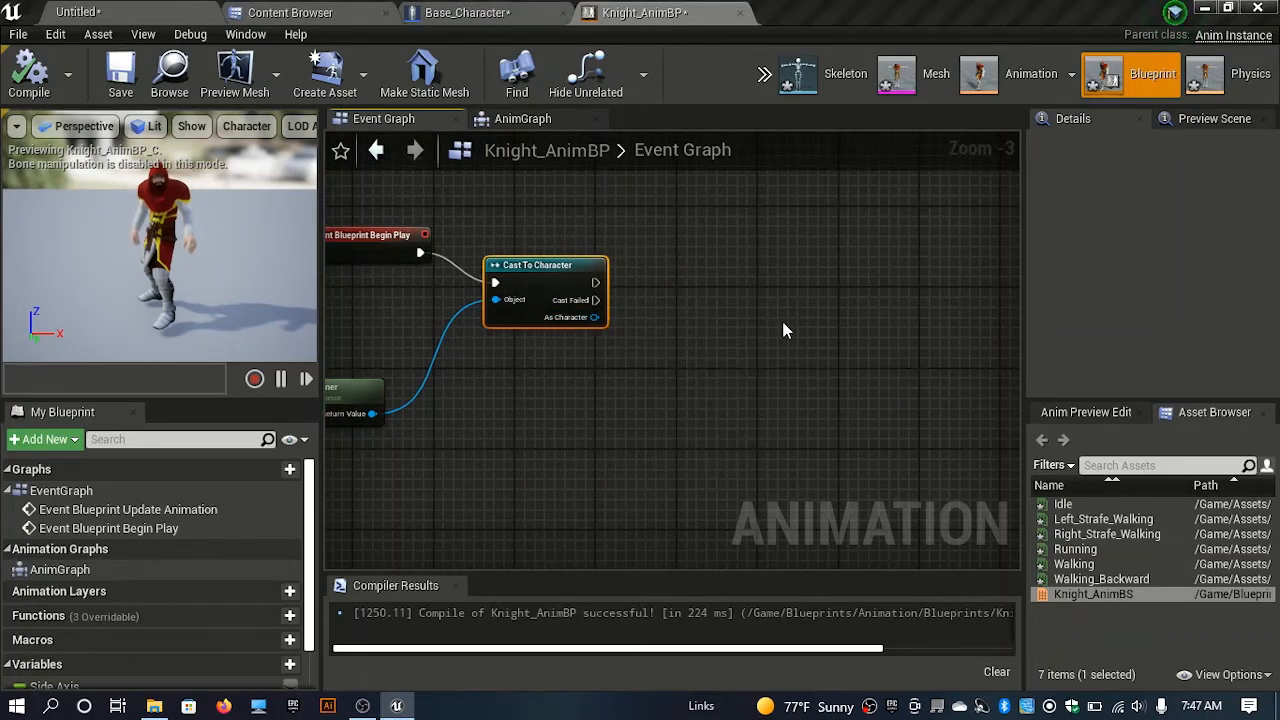
type("Ch")
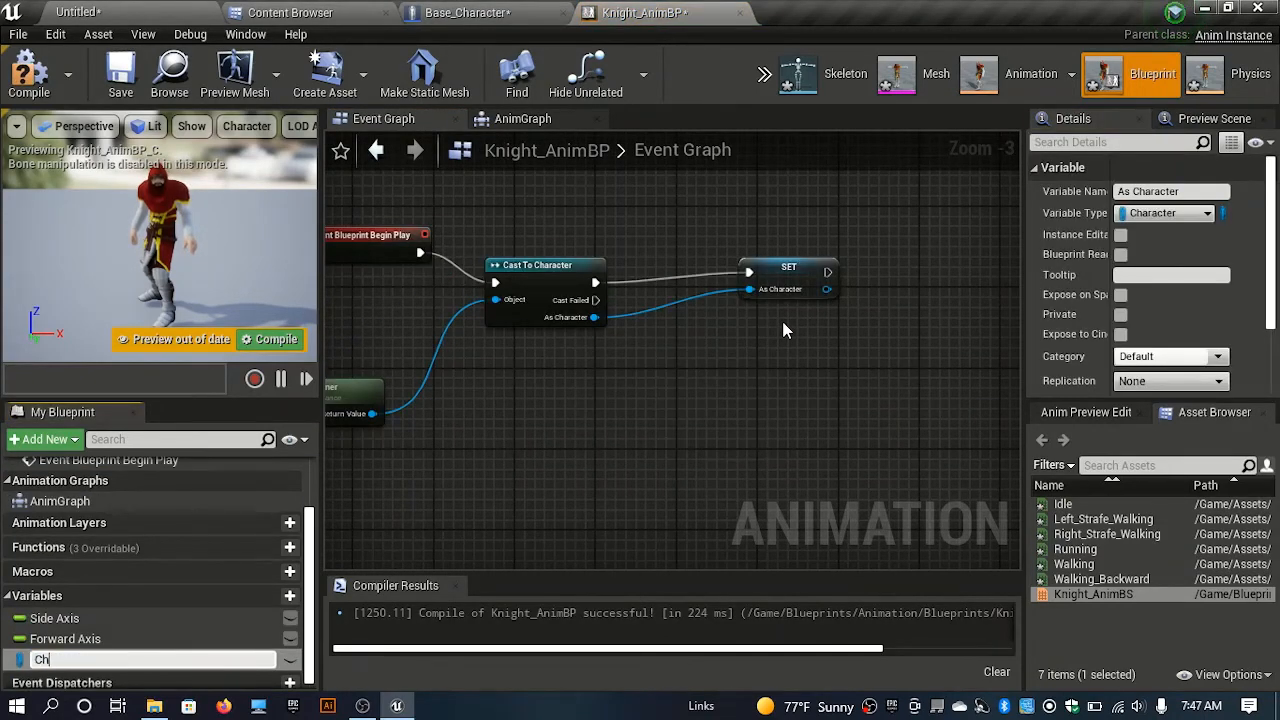
type("aracter")
key("Return")
- Add a Character getter feeding an Is Valid execution node, and trigger that node from Event Blueprint Update Animation
right_click_drag(779, 318, 971, 125)
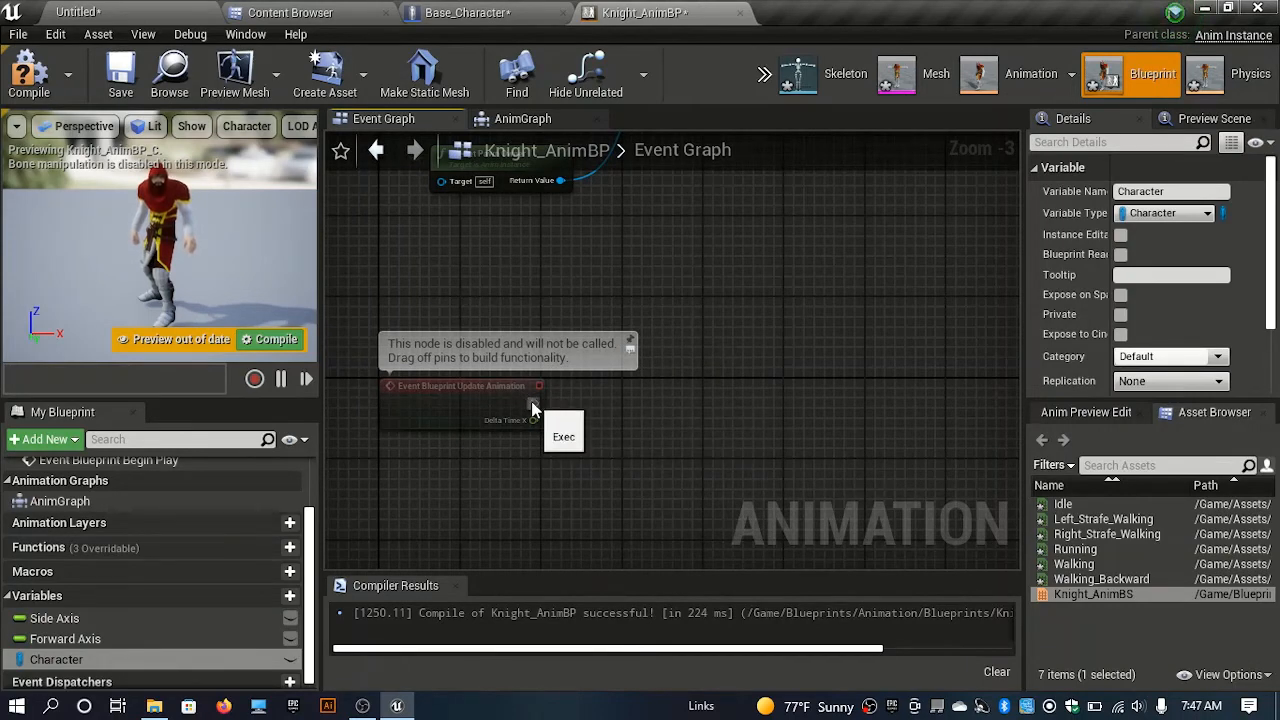
mouse_move(533, 408)
left_mouse_down()
mouse_move(608, 405)
mouse_move(512, 408)
mouse_move(533, 408)
left_mouse_up()
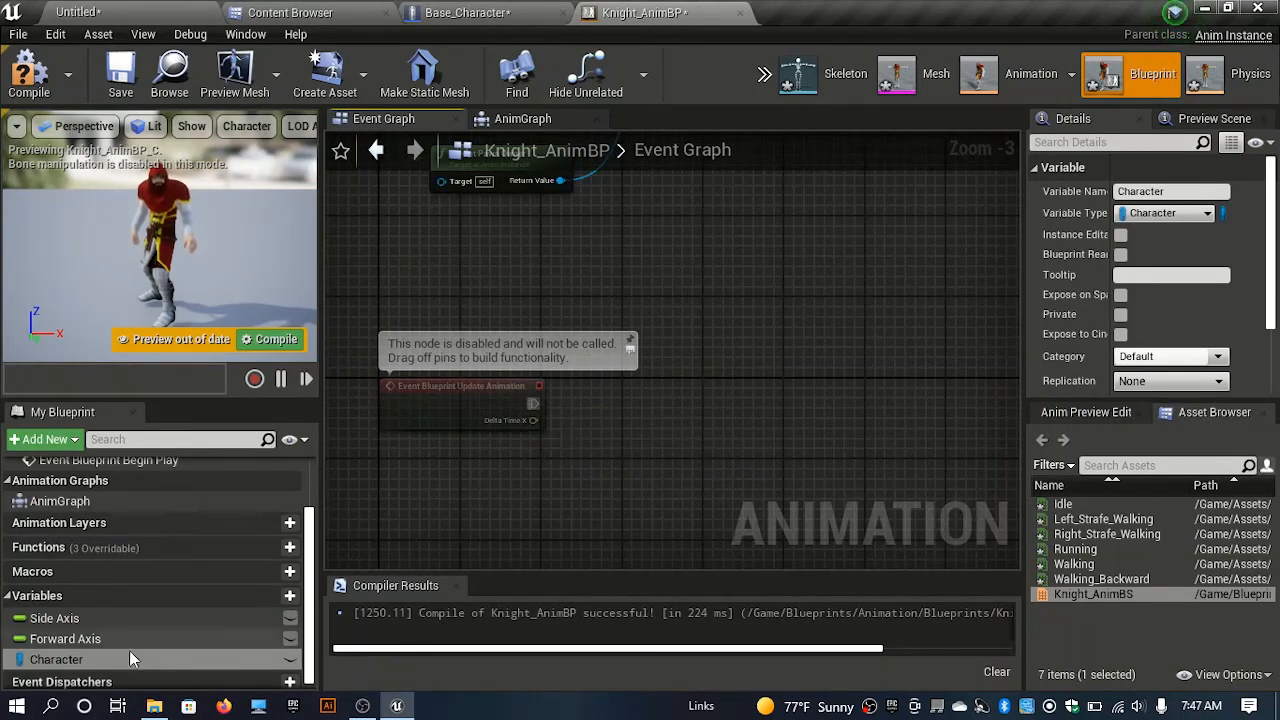
left_click_drag(128, 654, 628, 420)
left_click(507, 519)
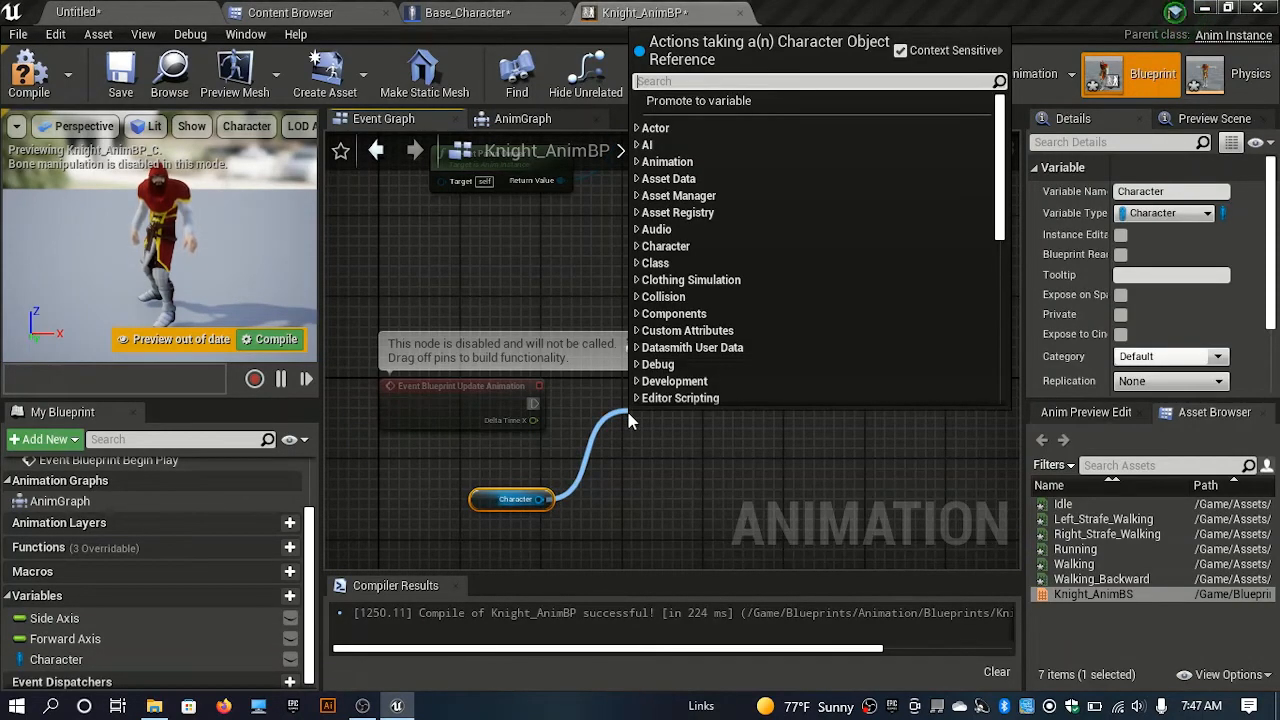
type("is va")
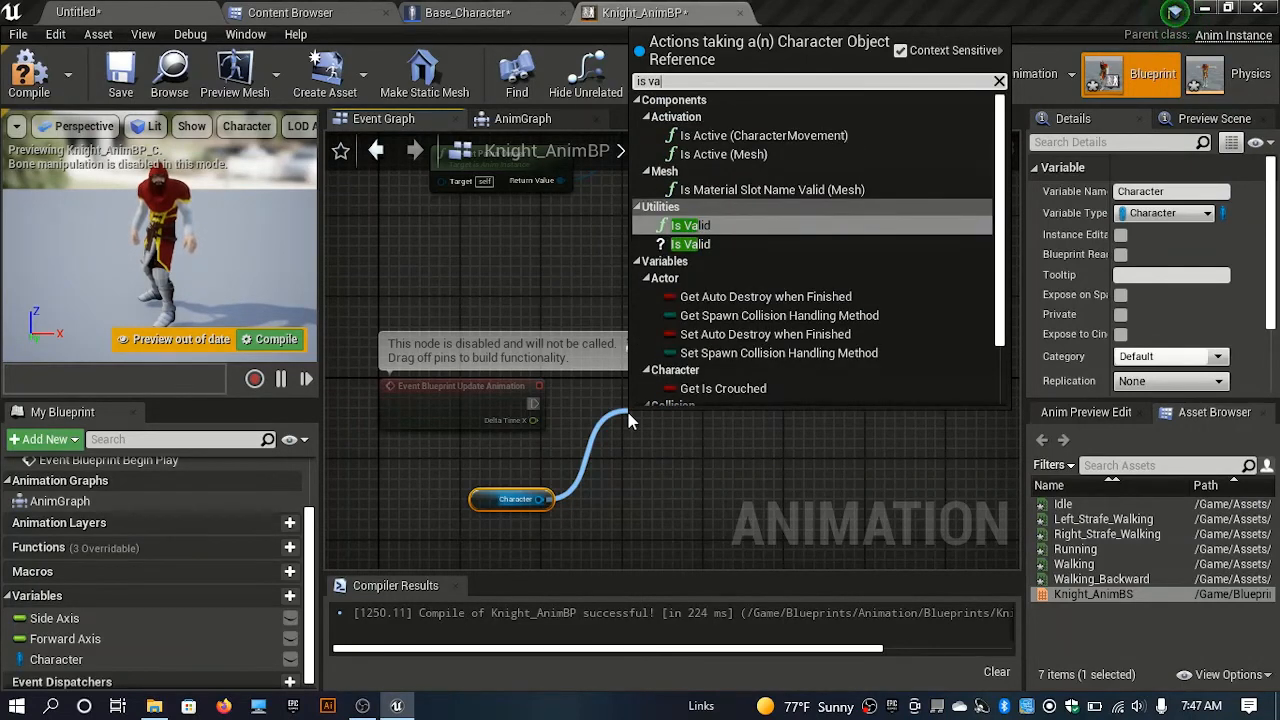
type("lid")
key("Down")
key("Return")
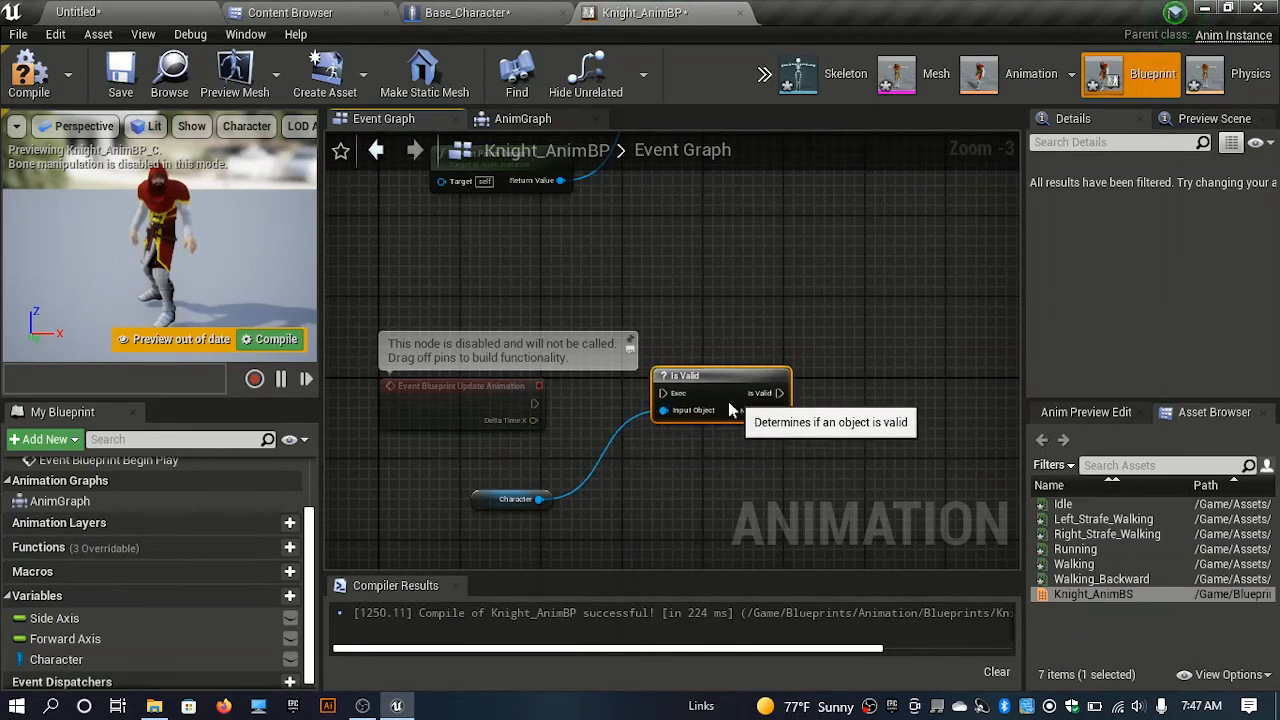
left_click_drag(671, 398, 533, 410)
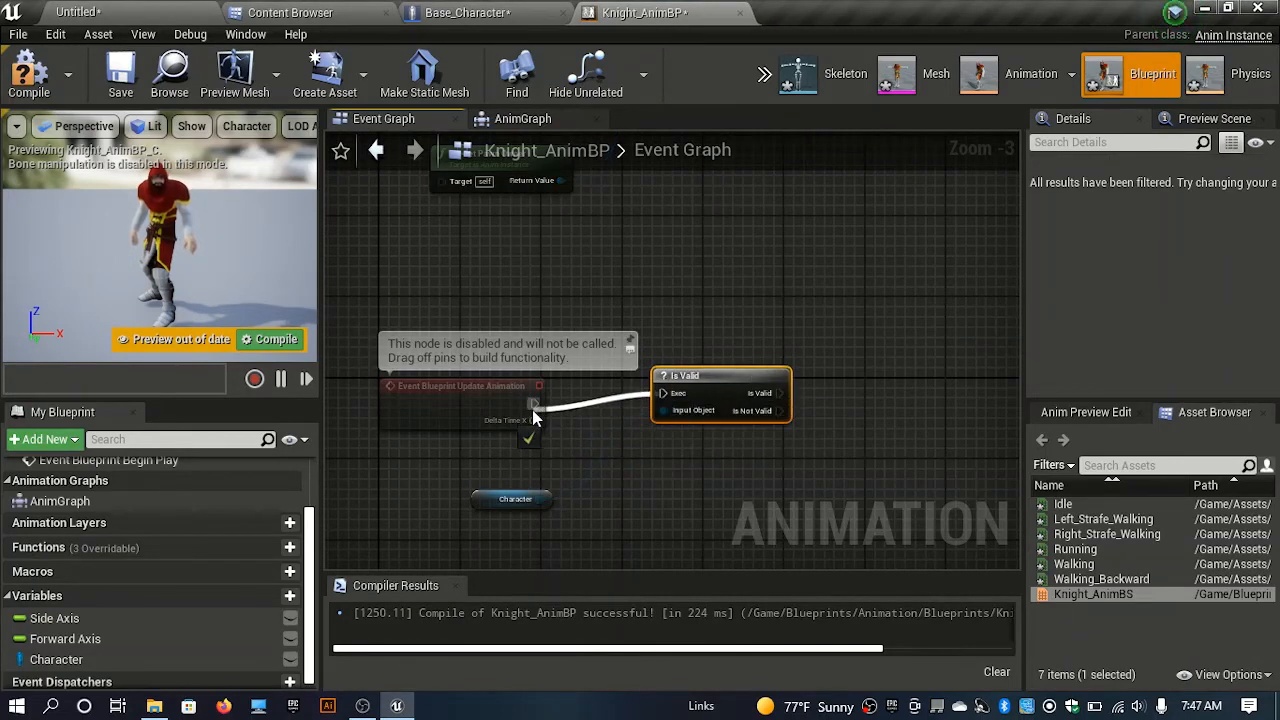
- Add another Character getter below the Is Valid node and connect it to a Get Velocity node
right_click_drag(760, 480, 641, 507)
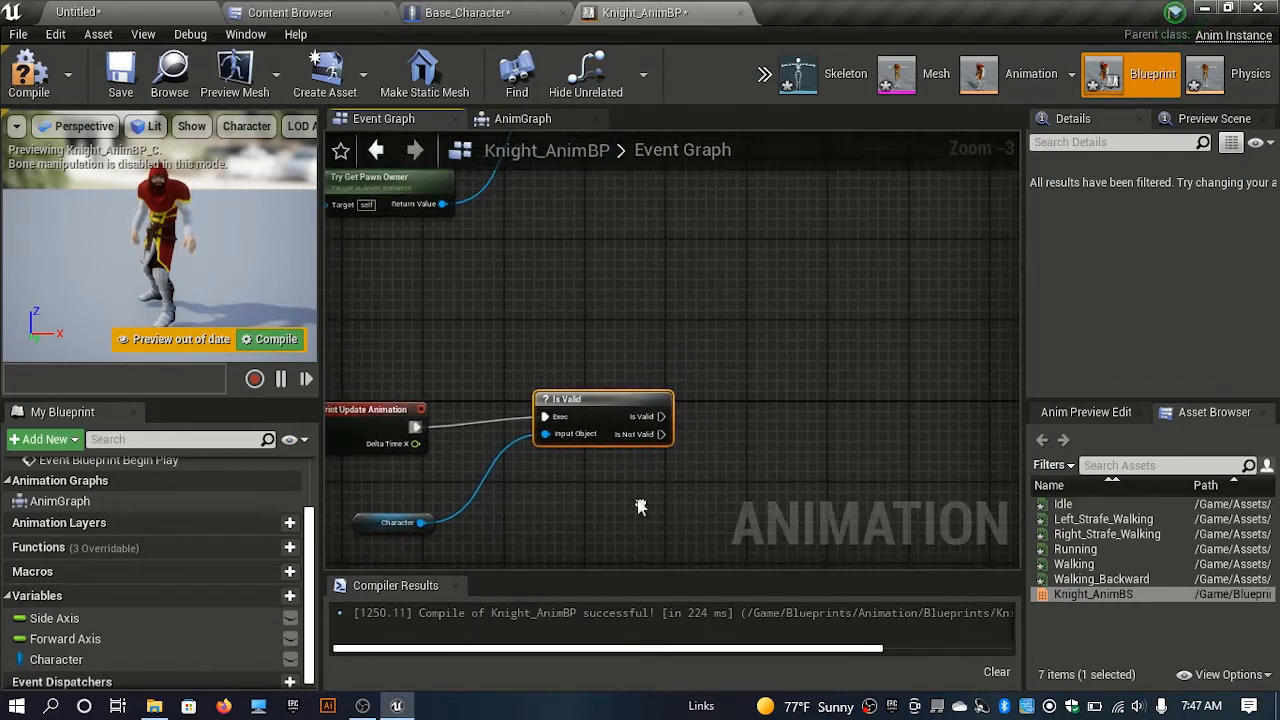
right_click_drag(728, 445, 673, 354)
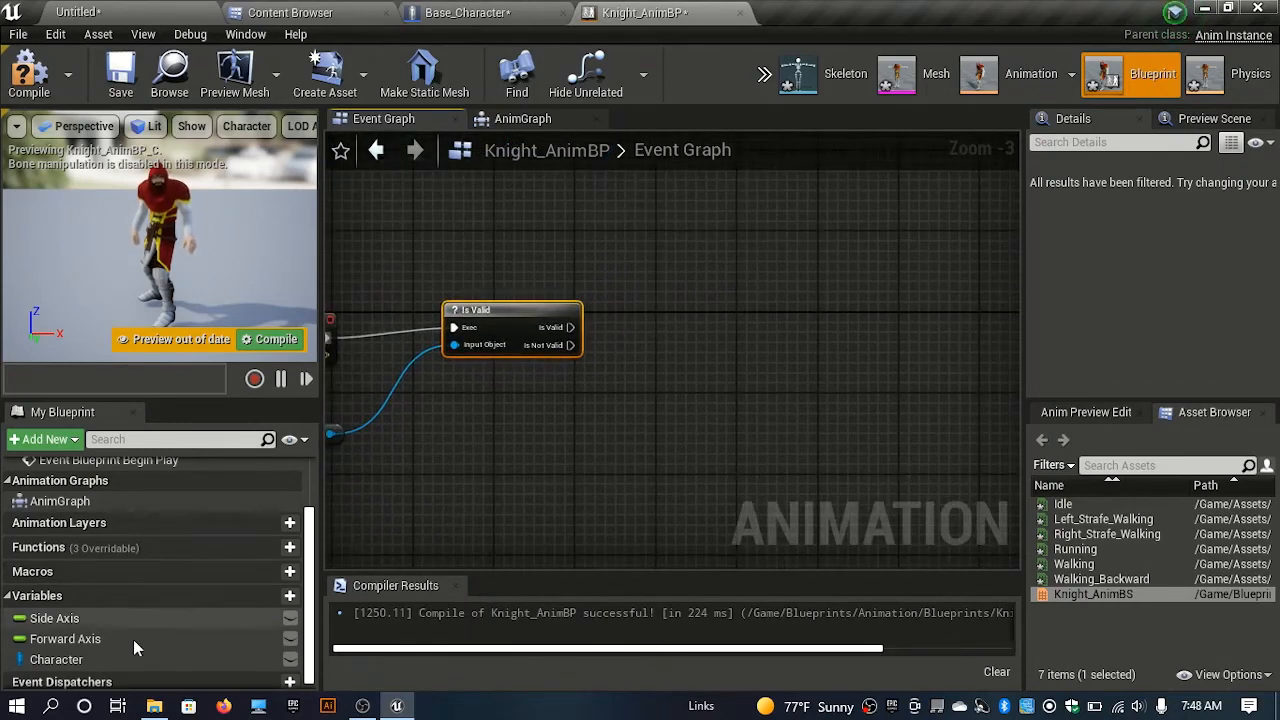
left_click_drag(60, 659, 630, 490)
left_click(565, 472)
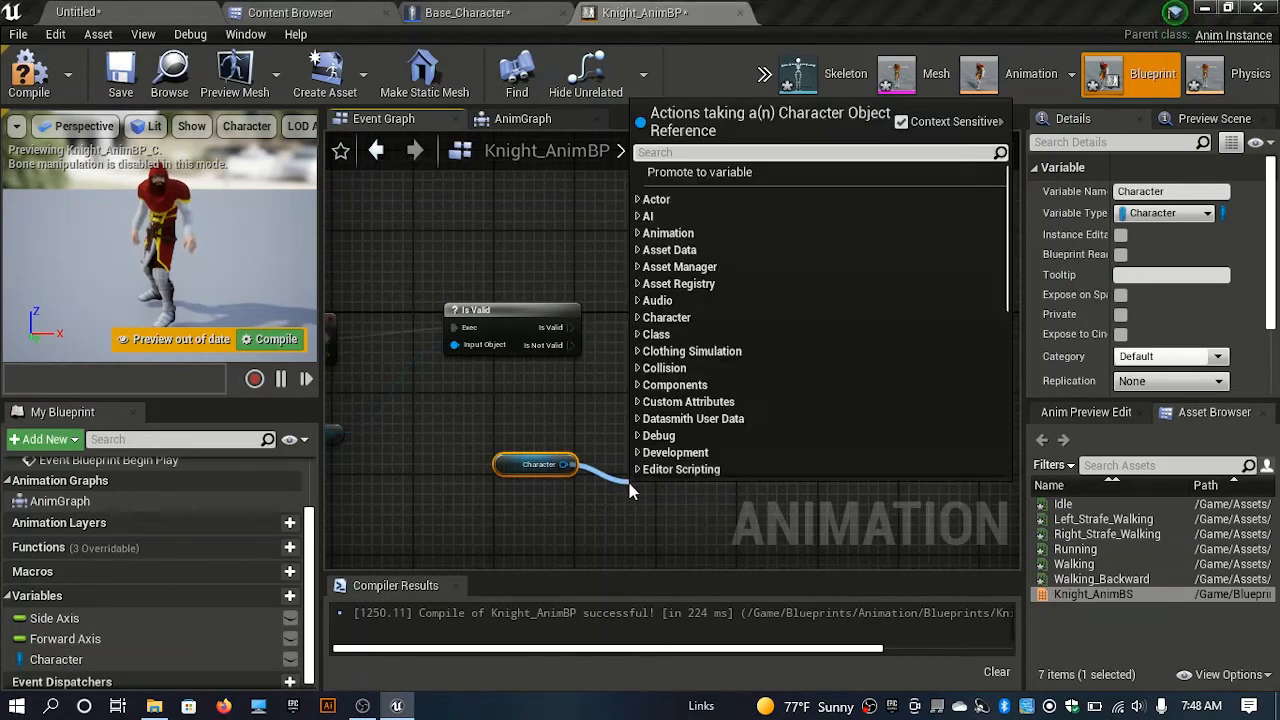
type("vel")
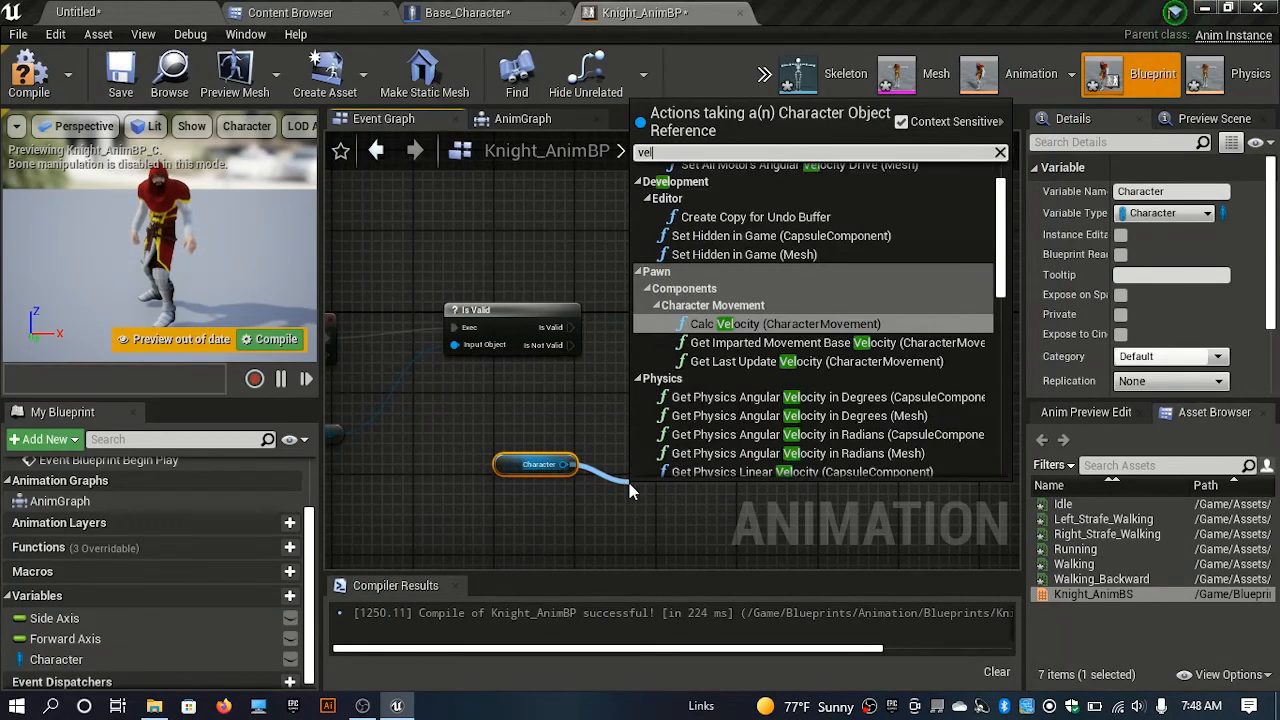
type("ocity")
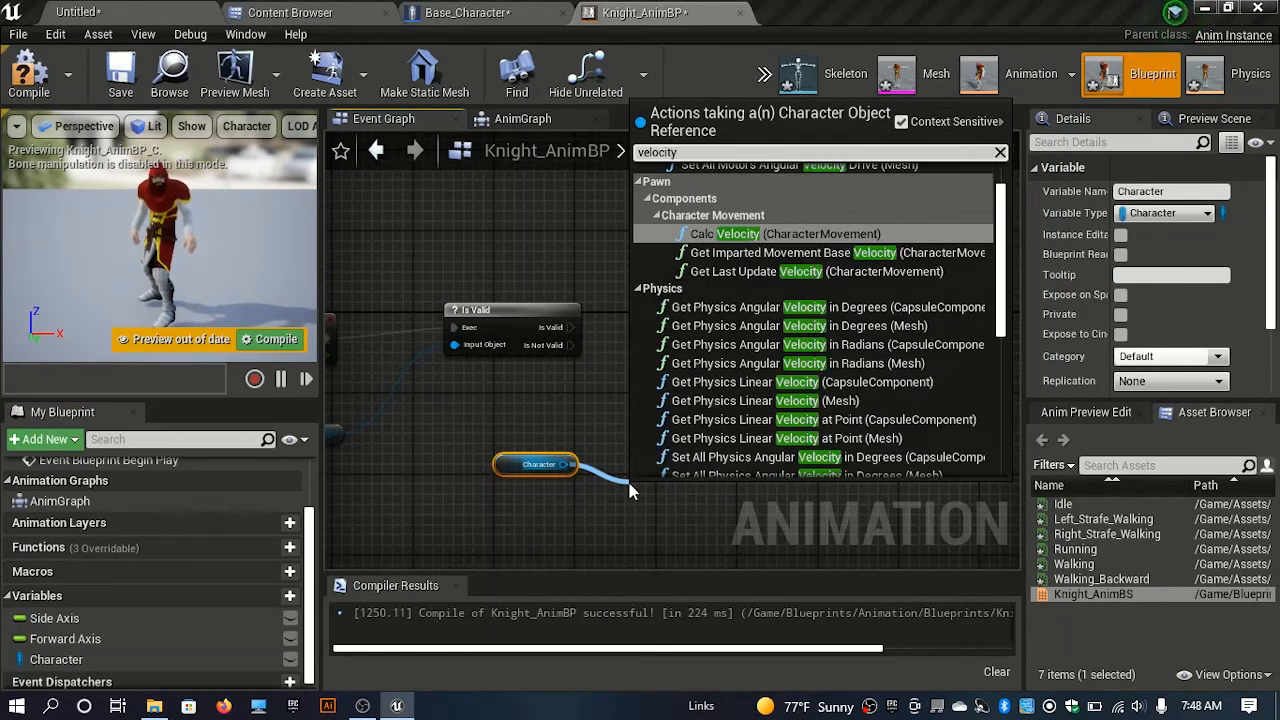
scroll(780, 215, "up", 1)
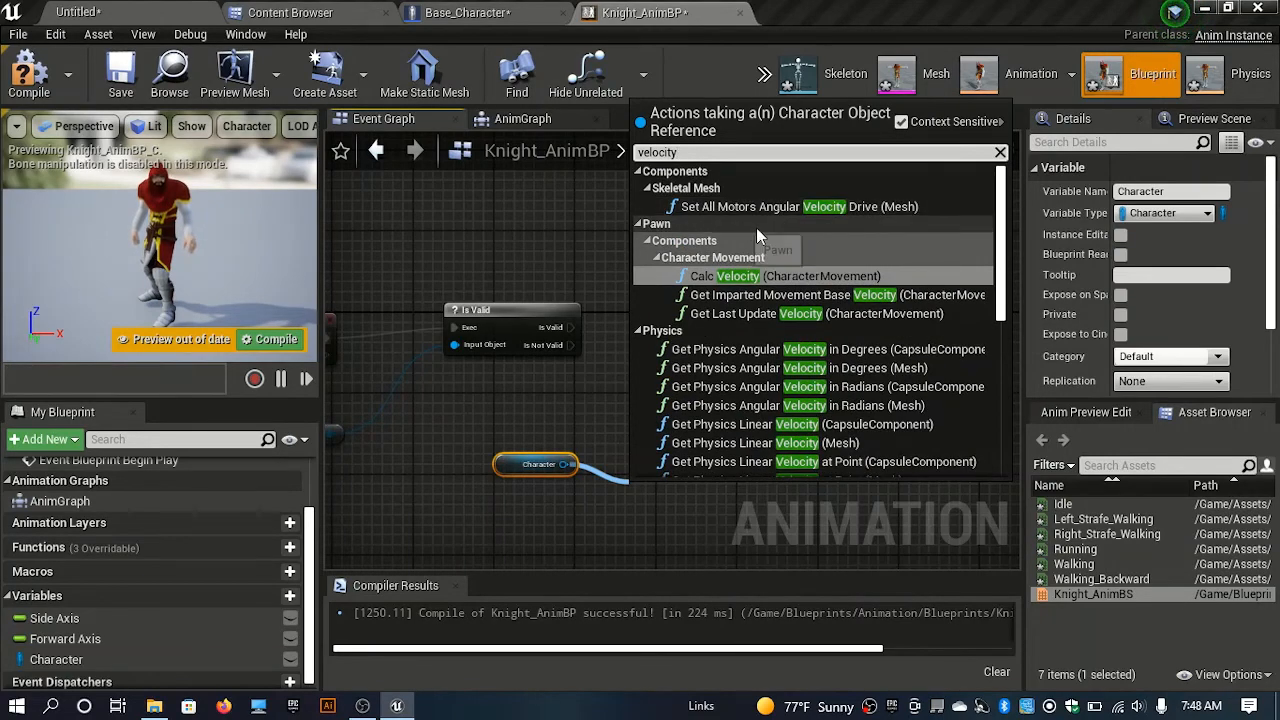
scroll(756, 227, "down", 5)
left_click(643, 467)
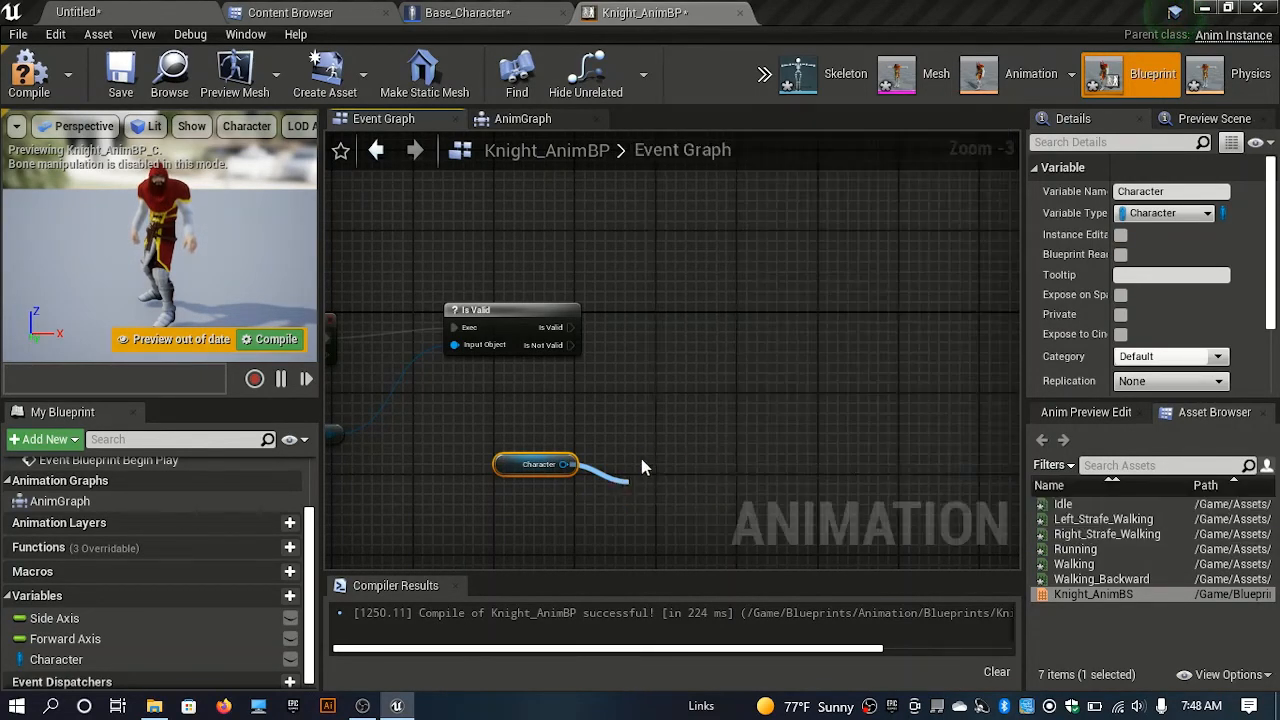
right_click_drag(641, 454, 589, 423)
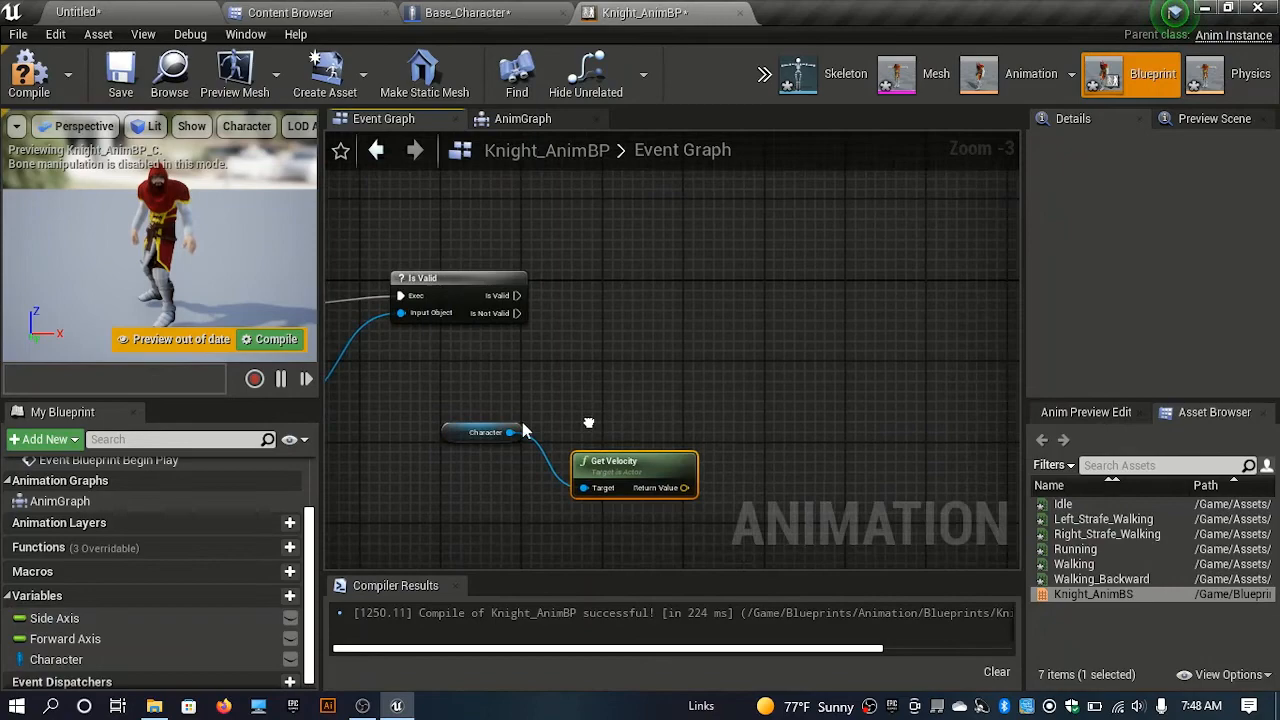
- Compile the animation blueprint and examine how the Movement input nodes in Base_Character's event graph use the forward and right vectors
left_click(32, 92)
left_click(467, 12)
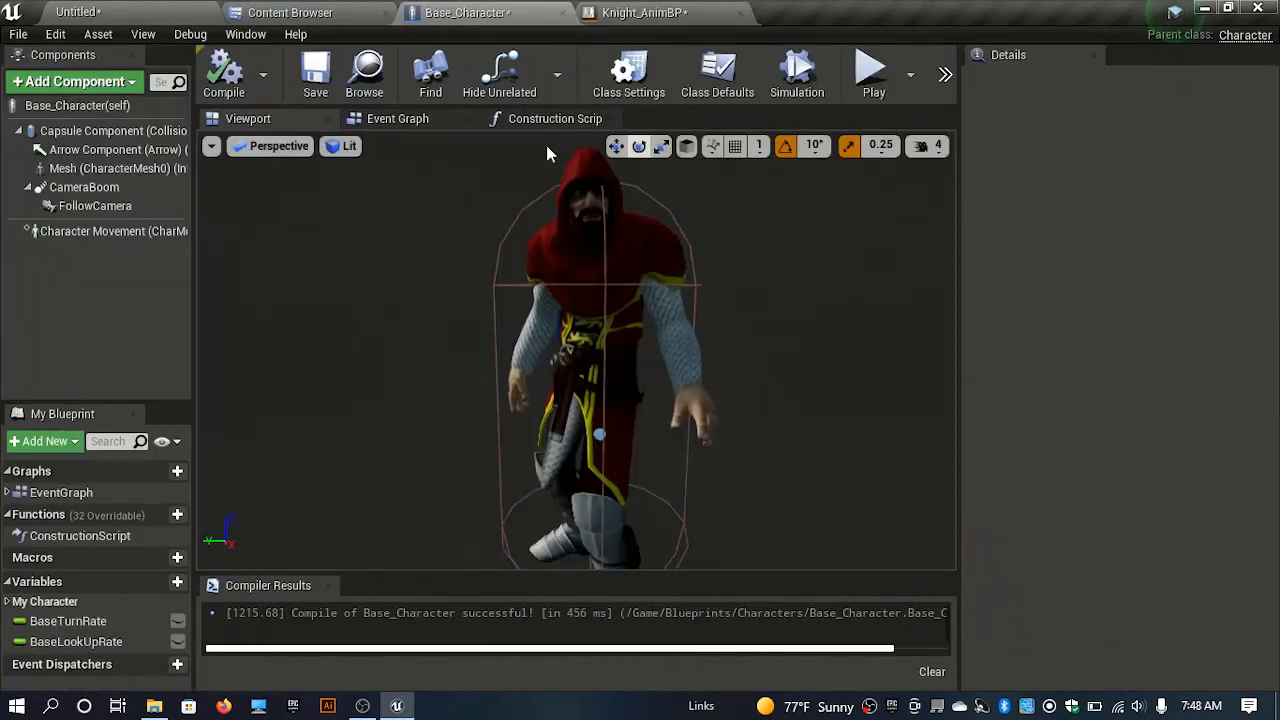
left_click(403, 119)
scroll(541, 487, "down", 6)
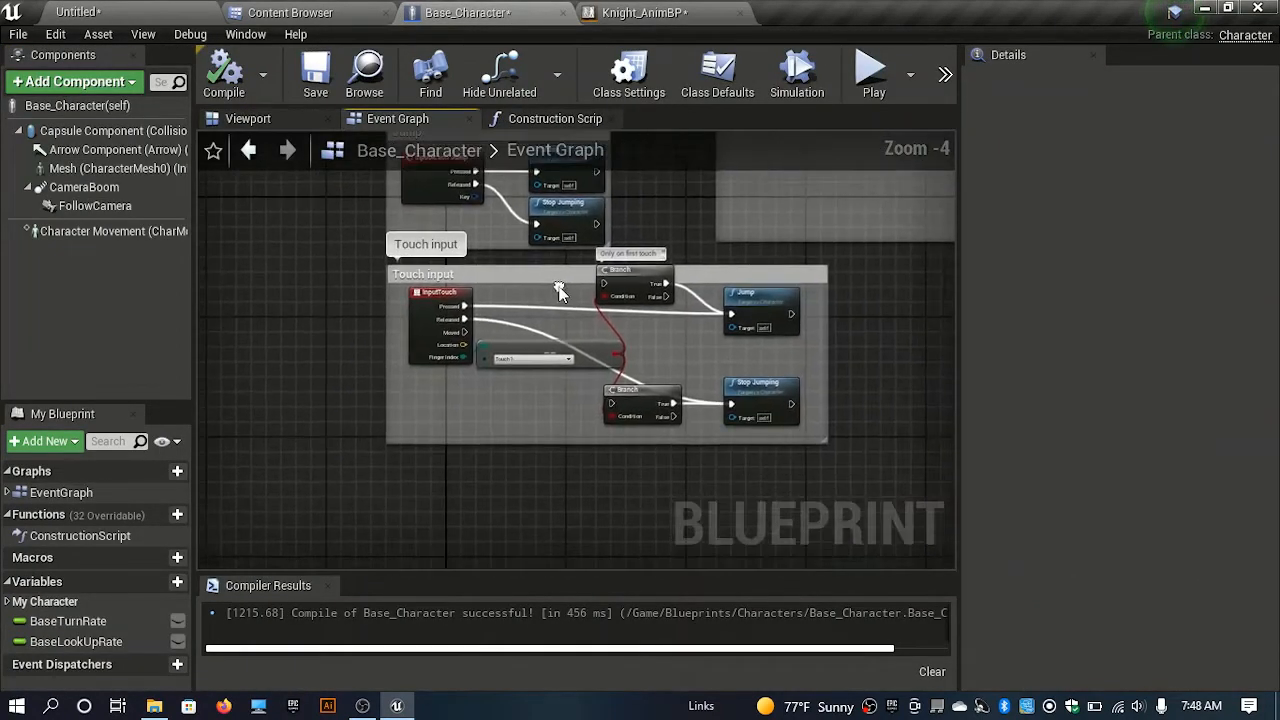
right_click_drag(541, 487, 459, 548)
scroll(558, 428, "up", 1)
right_click_drag(420, 382, 453, 331)
scroll(466, 334, "up", 4)
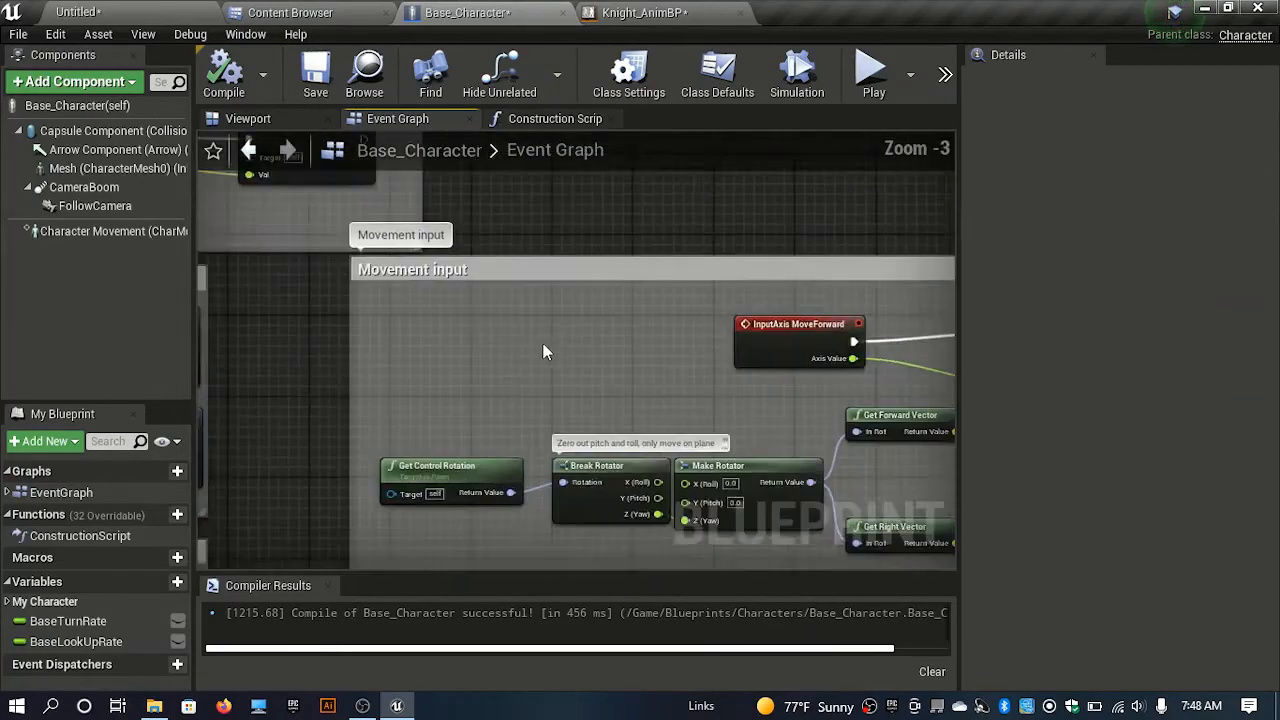
right_click_drag(542, 342, 240, 303)
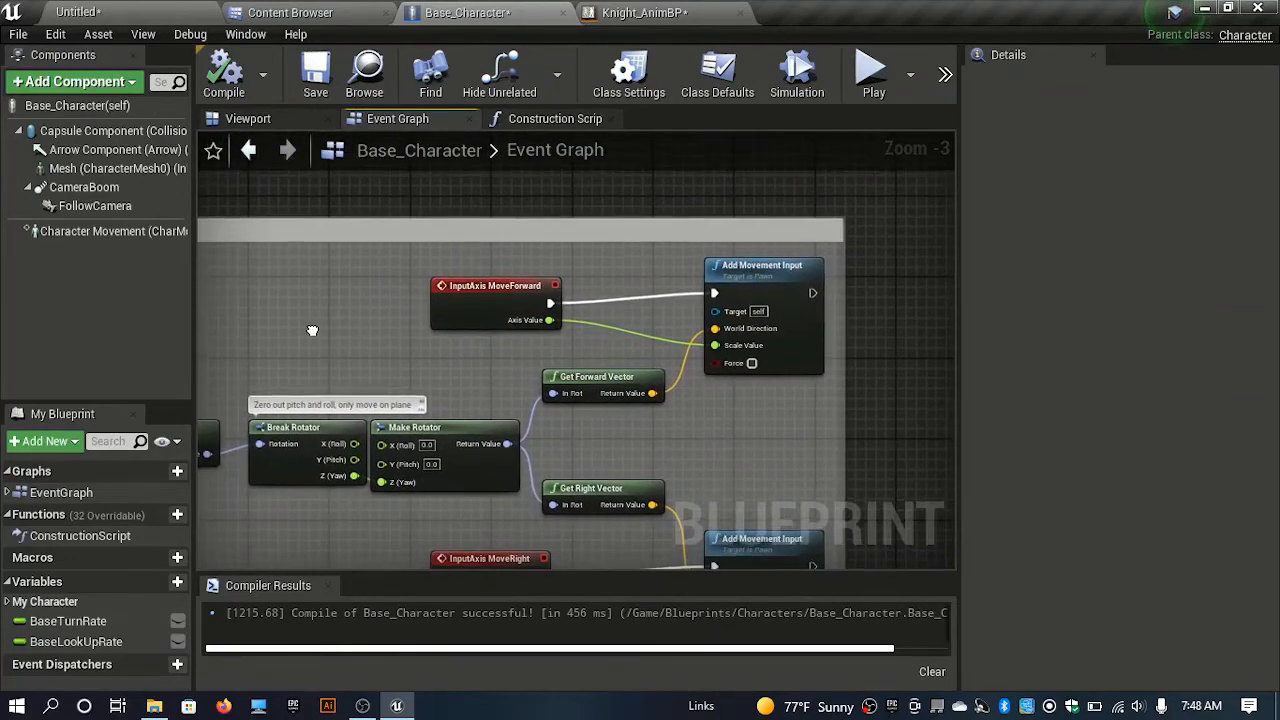
right_click_drag(311, 331, 601, 384)
right_click_drag(411, 292, 135, 241)
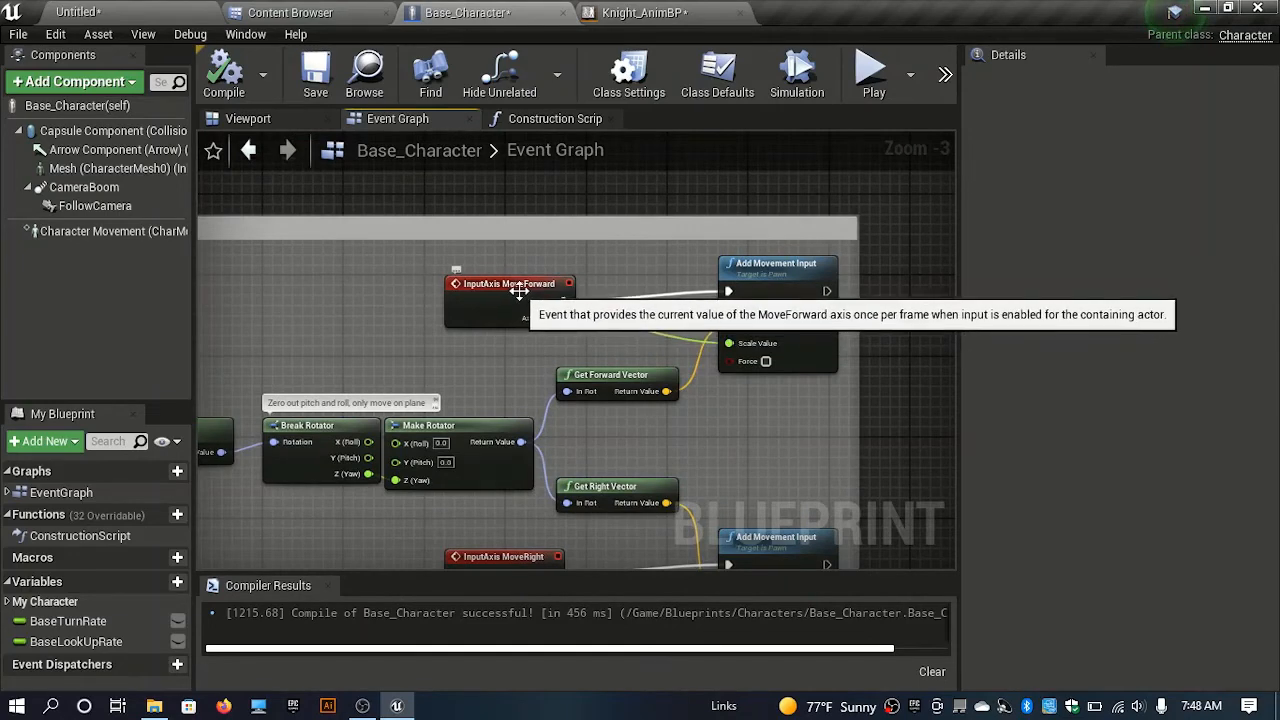
right_click_drag(780, 300, 738, 276)
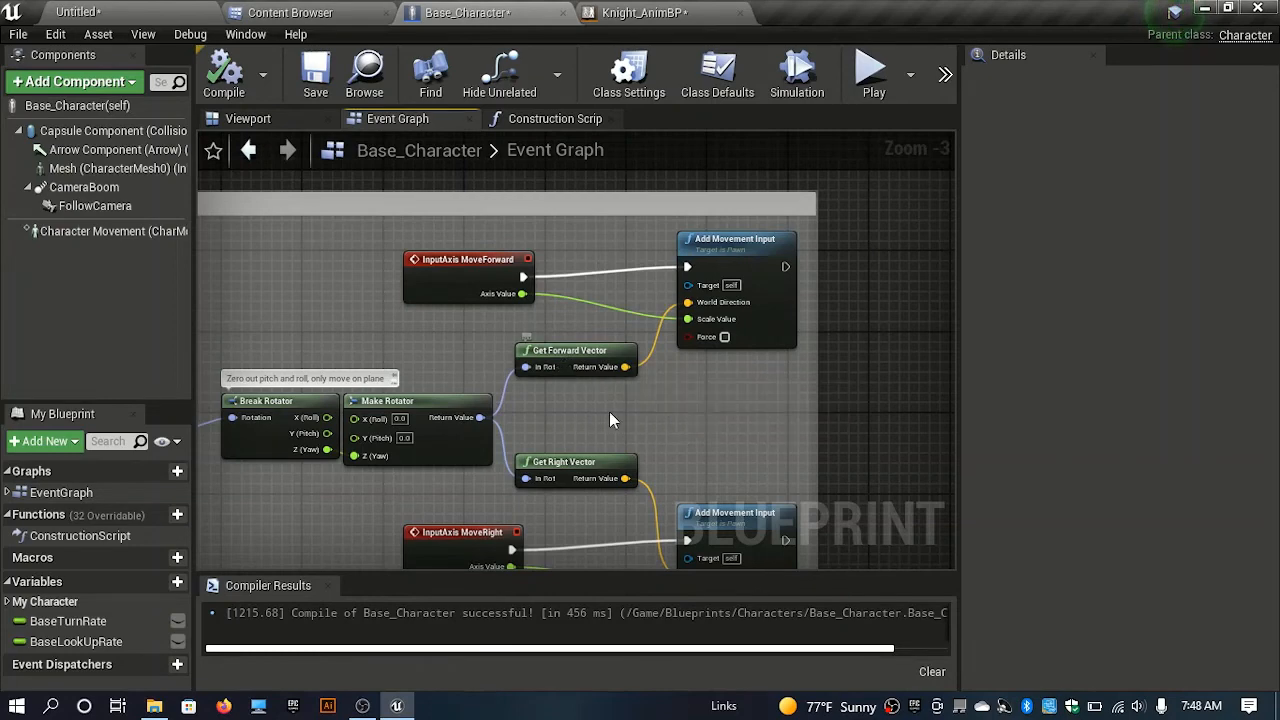
right_click_drag(610, 413, 609, 371)
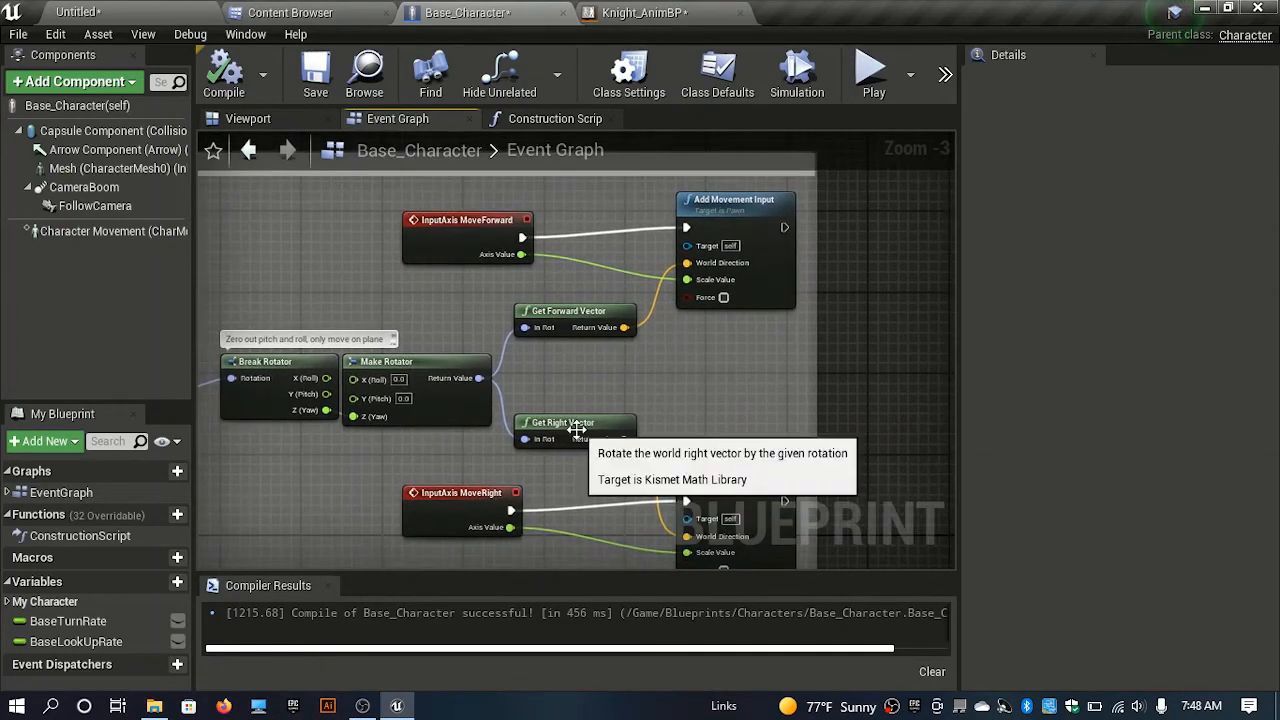
- In Knight_AnimBP, add a Get Actor Forward Vector node fed by the lower Character getter and align it above Get Velocity
left_click(645, 12)
left_click_drag(512, 433, 609, 376)
type("get f")
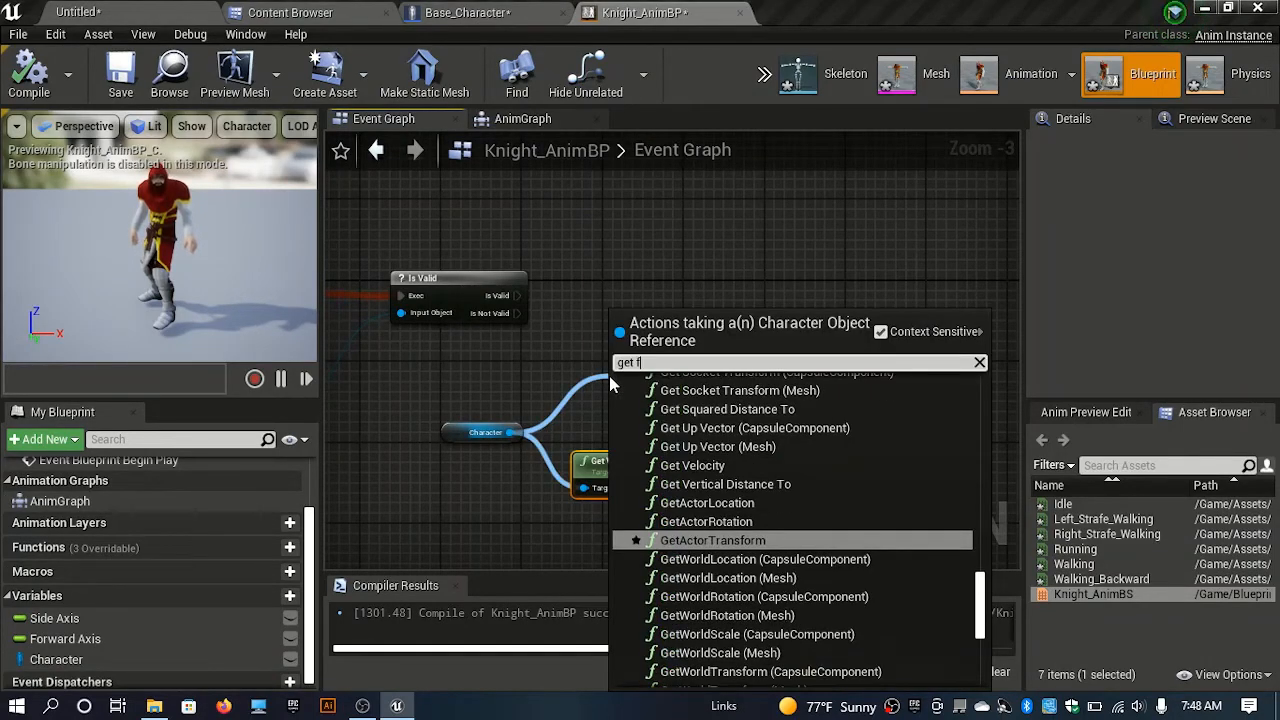
type("orwa")
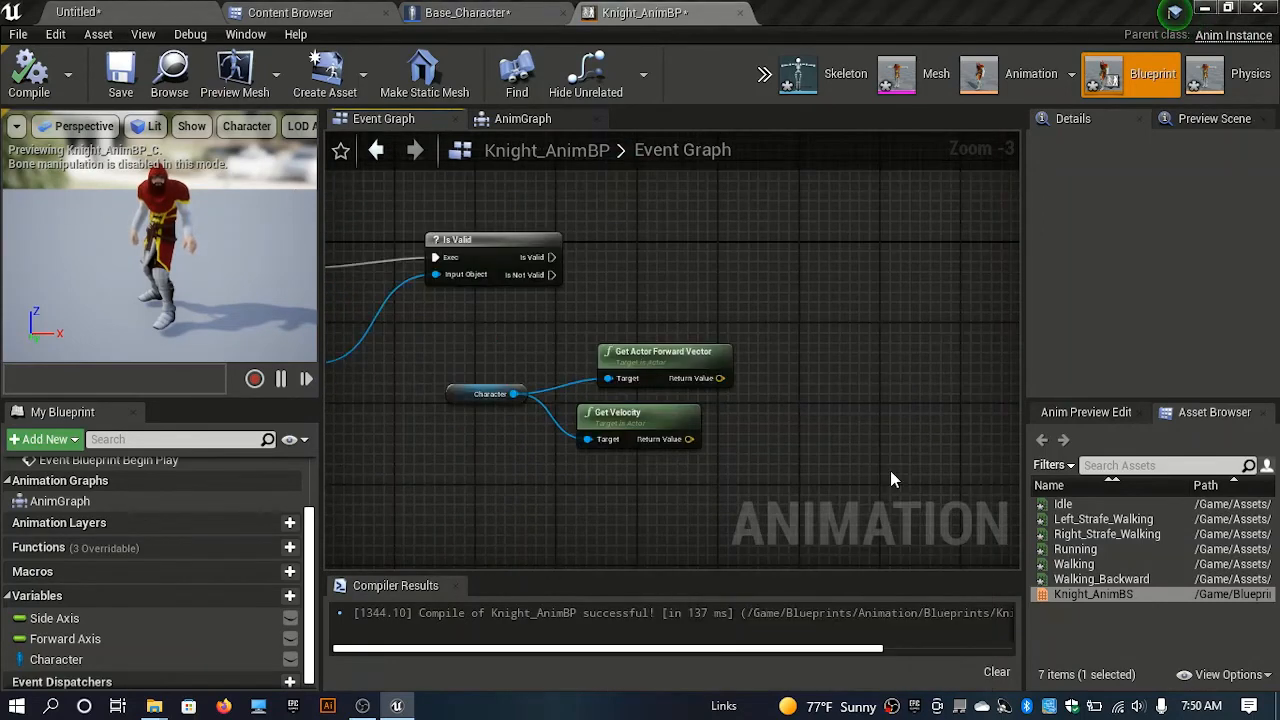
left_click_drag(647, 367, 639, 367)
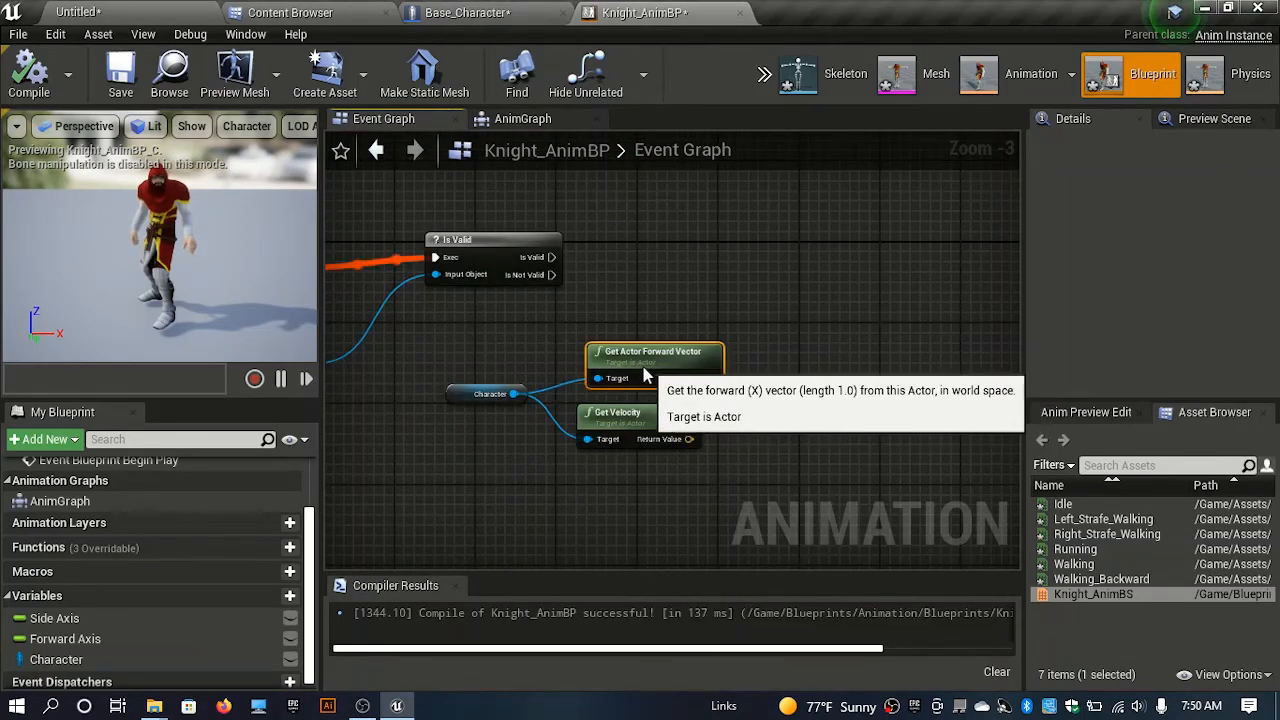
- Add a Get Actor Right Vector node below Get Velocity, fed by the same Character getter
right_click_drag(803, 366, 801, 301)
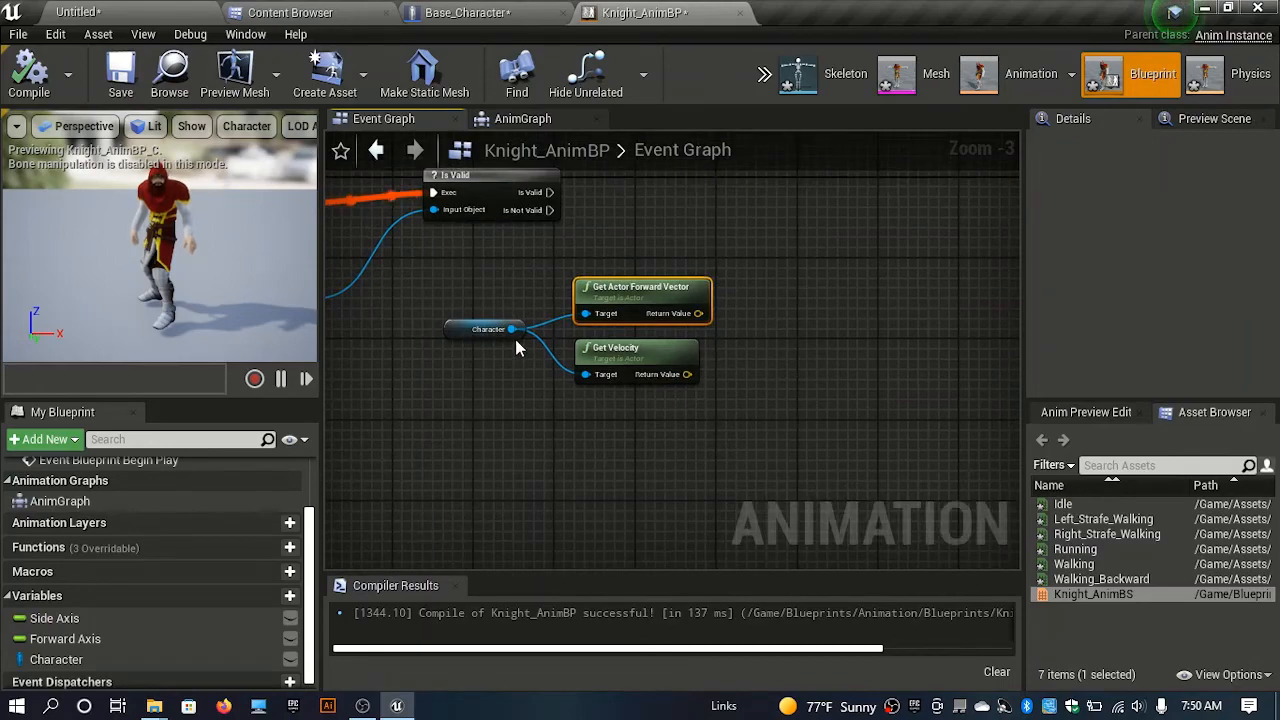
left_click_drag(512, 331, 582, 430)
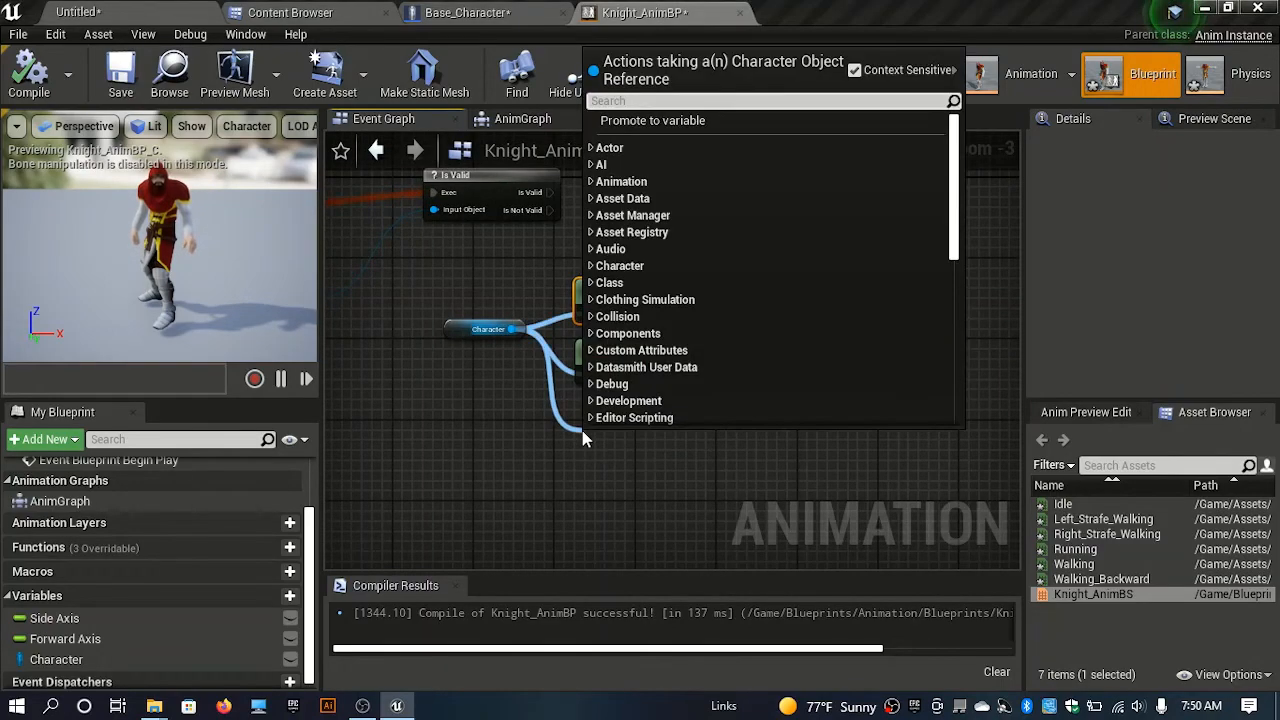
type("get ac")
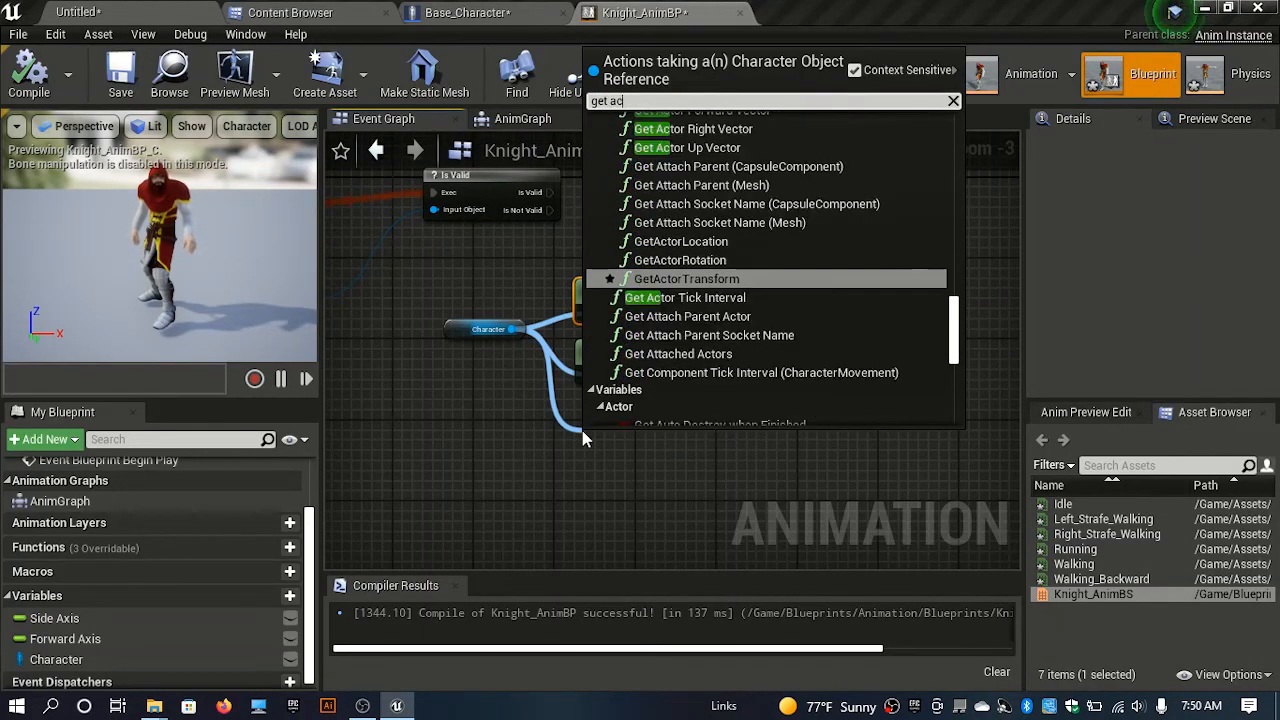
type("tor r")
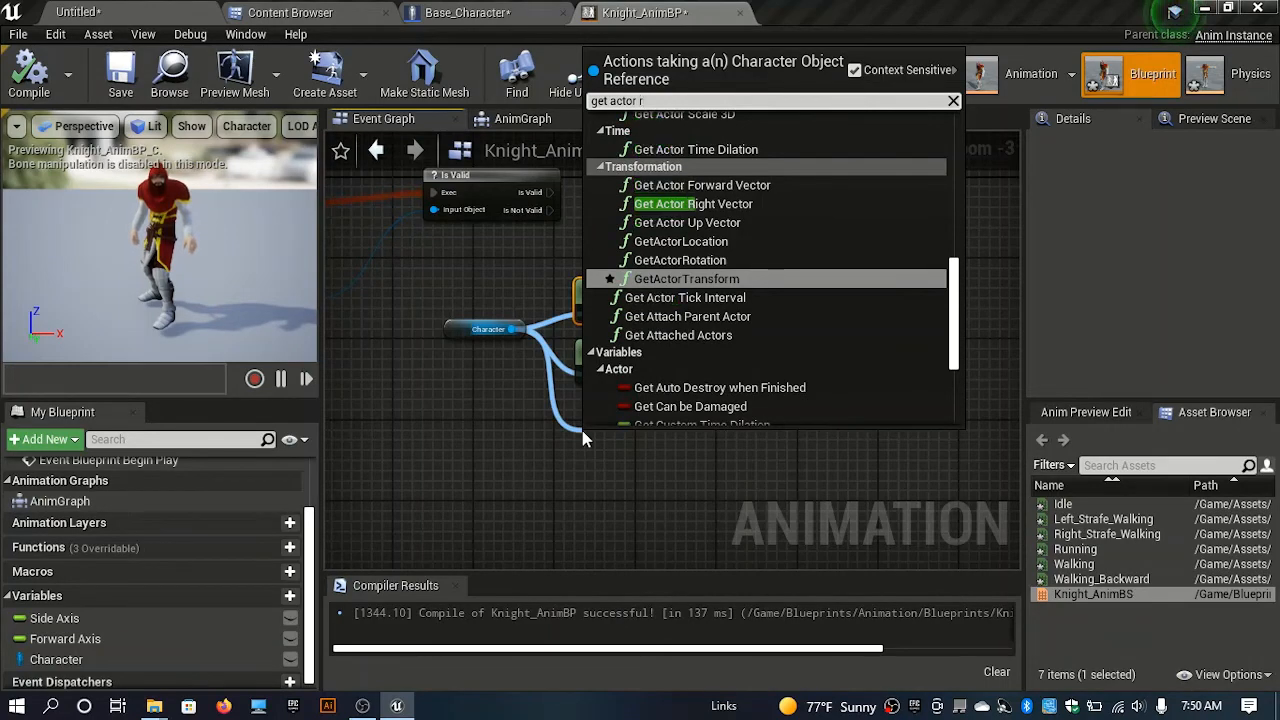
type("ight")
left_click(714, 152)
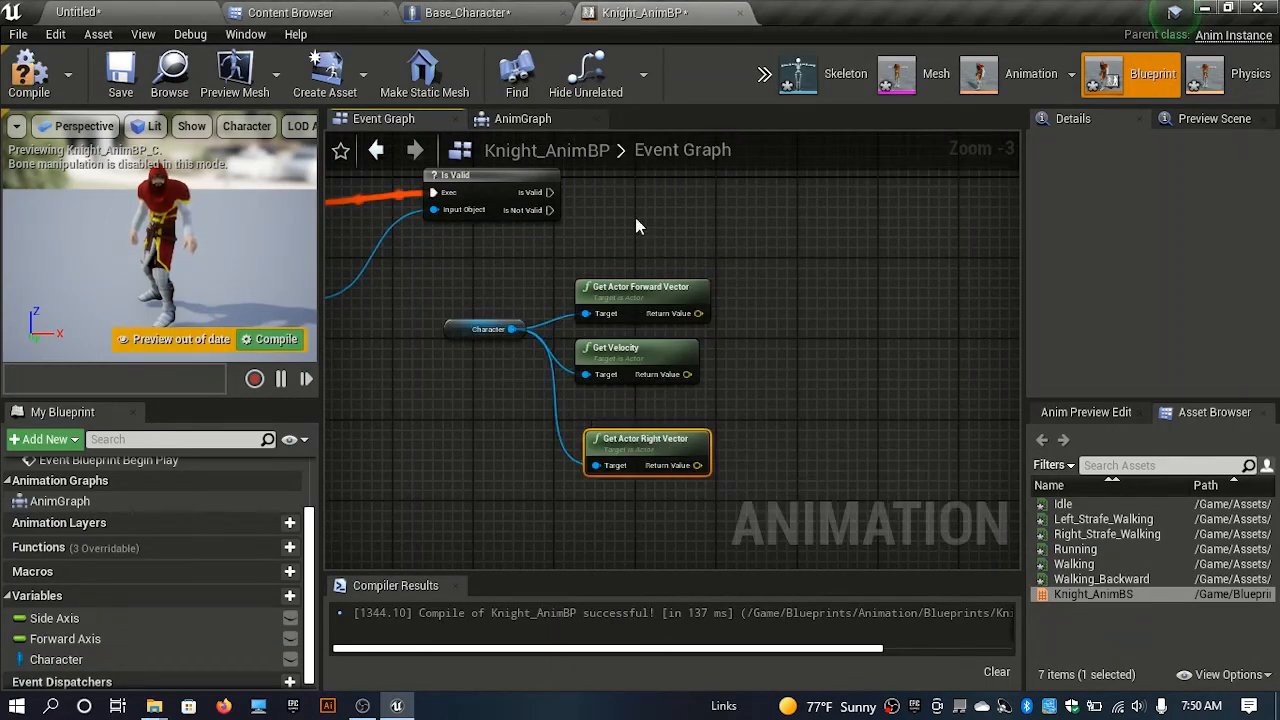
- Add a Set Side Axis node executed from Is Valid, followed by a chained Set Forward Axis node
right_click_drag(634, 220, 576, 346)
left_click_drag(73, 625, 577, 346)
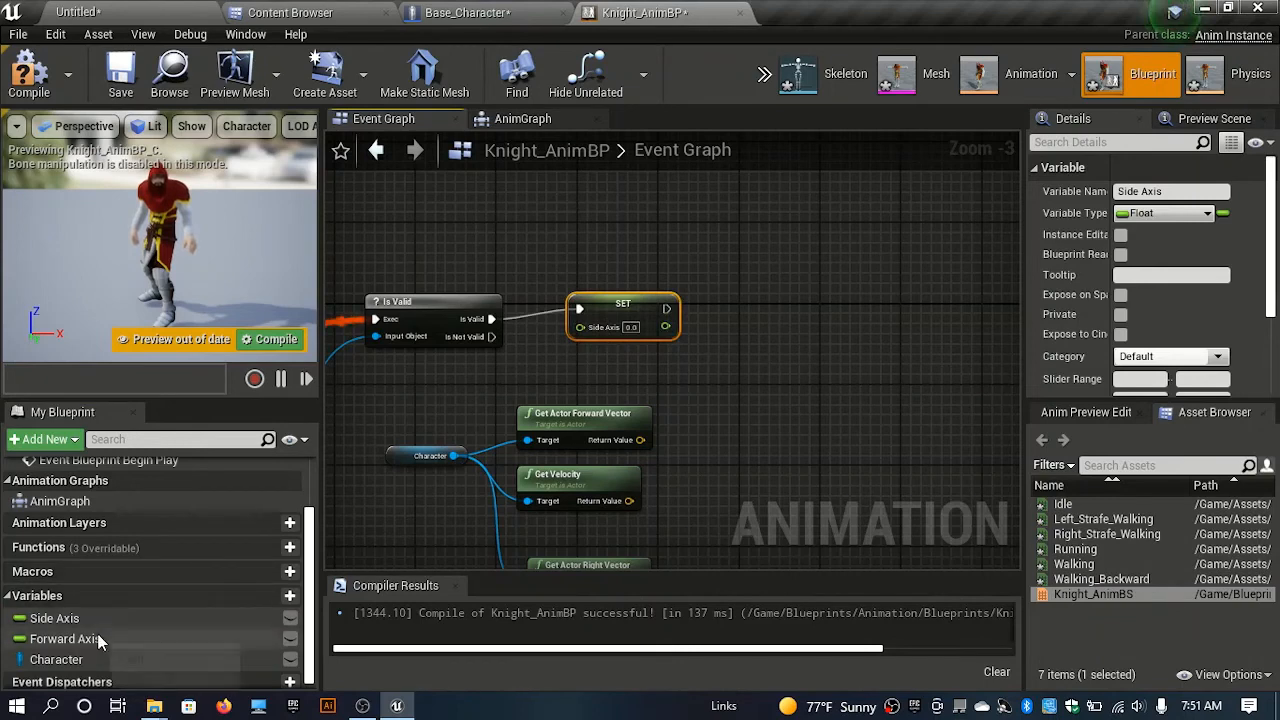
left_click_drag(65, 638, 668, 318)
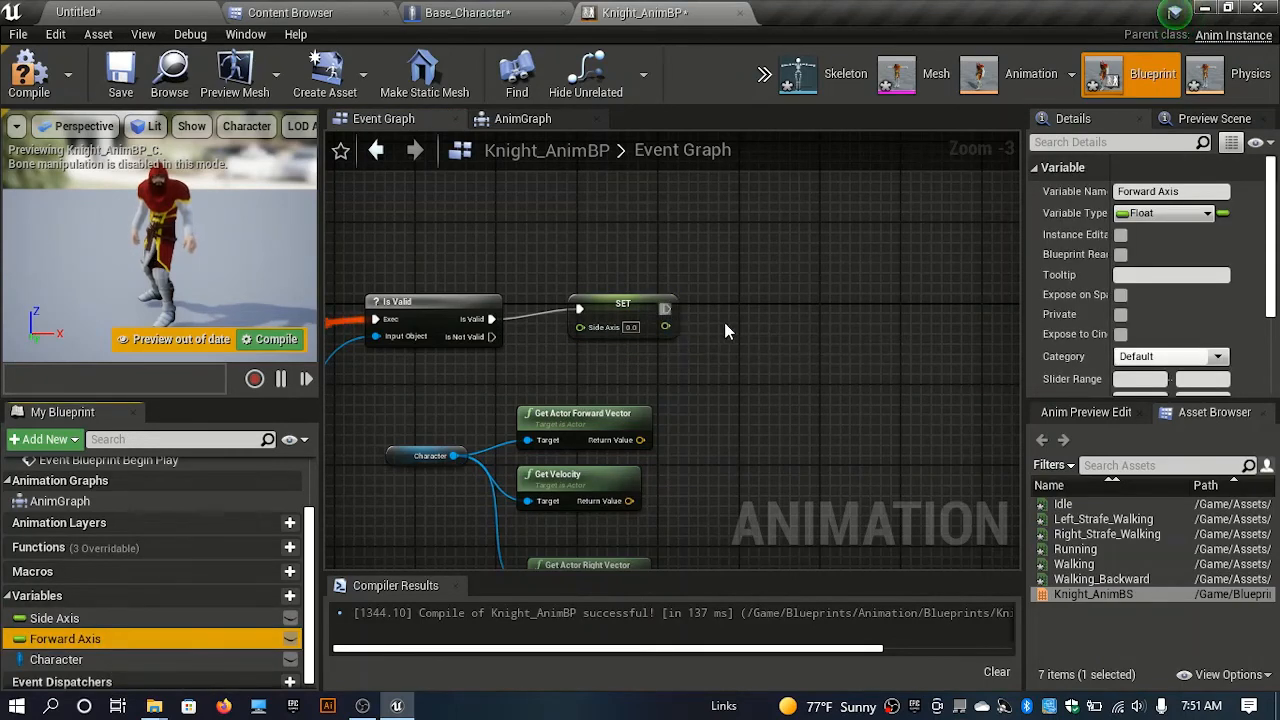
left_click_drag(760, 326, 774, 311)
- Combine the actor forward vector and the velocity in a Dot Product node and feed its result into Set Forward Axis
right_click_drag(711, 268, 674, 254)
left_click_drag(594, 417, 651, 458)
type("dot")
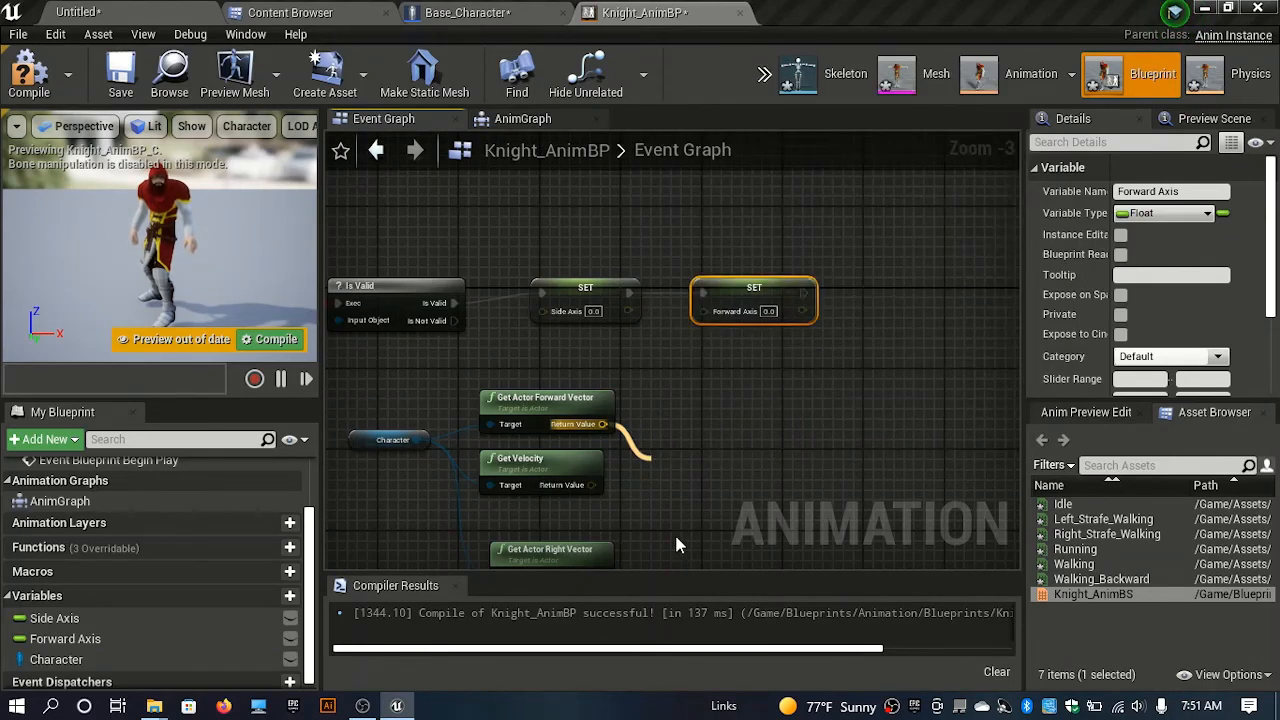
left_click_drag(661, 488, 593, 485)
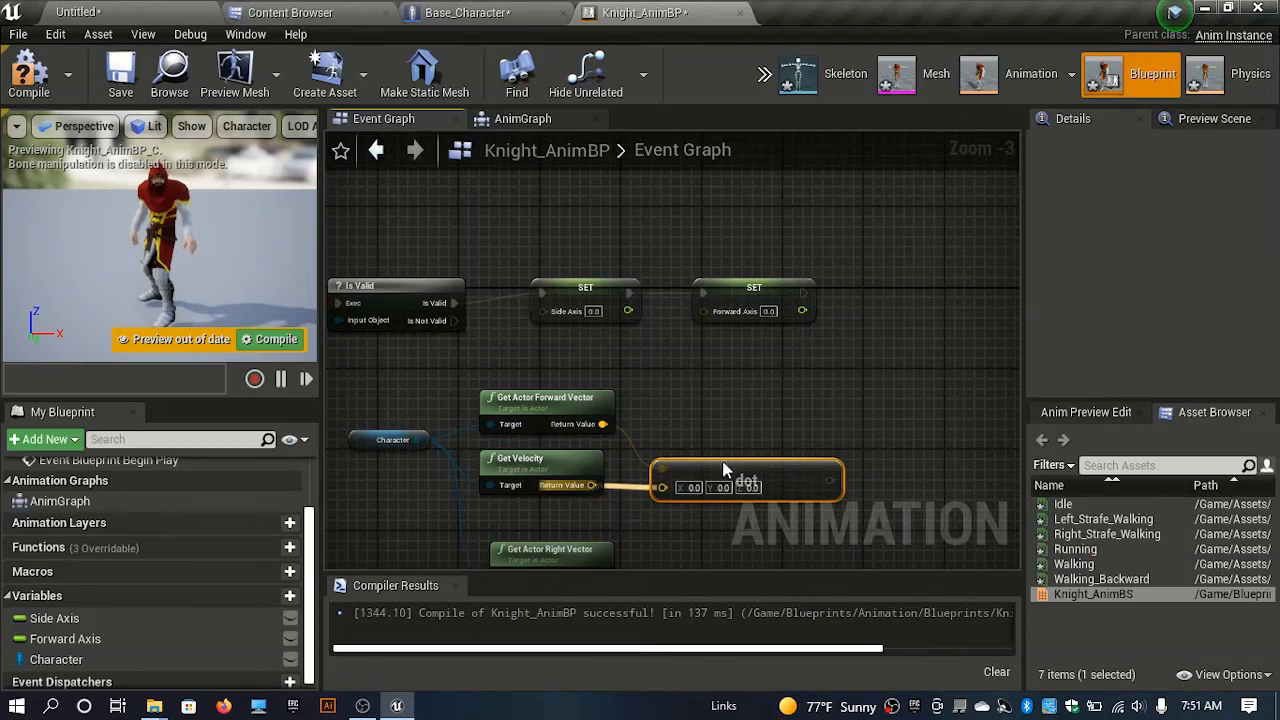
left_click_drag(718, 470, 704, 310)
right_click_drag(792, 471, 772, 380)
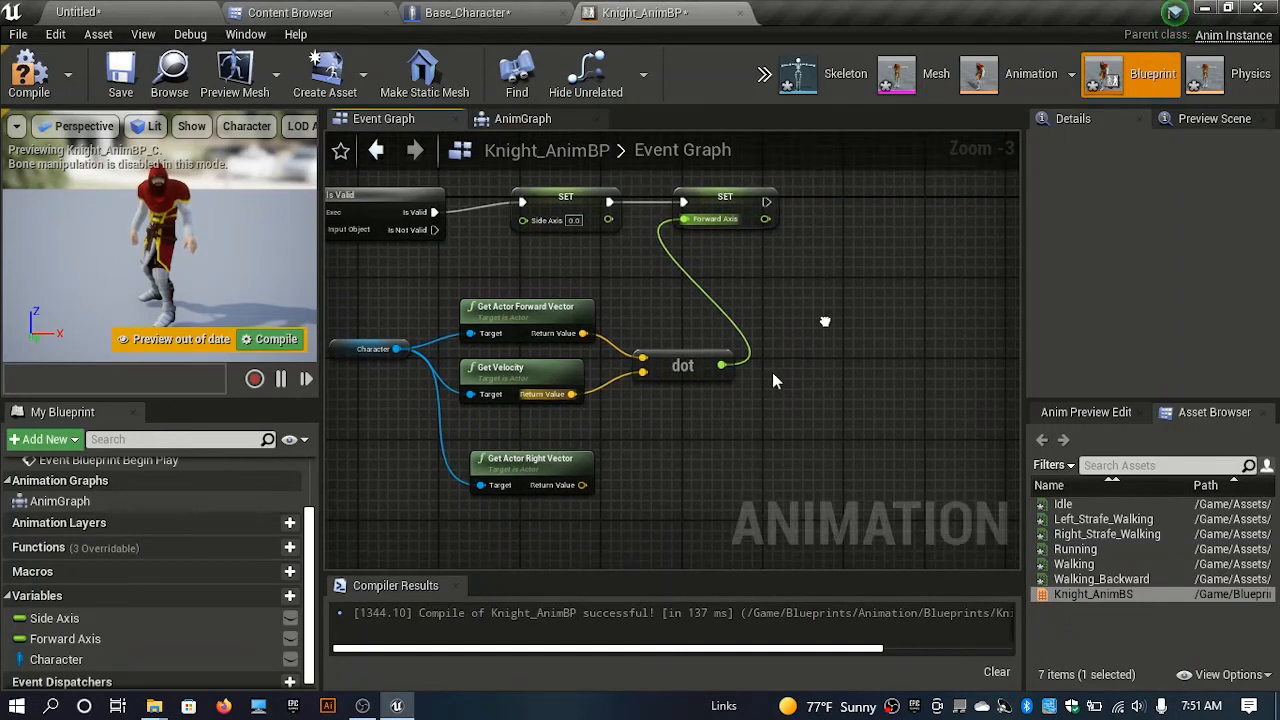
left_click(692, 373)
key("ctrl+w")
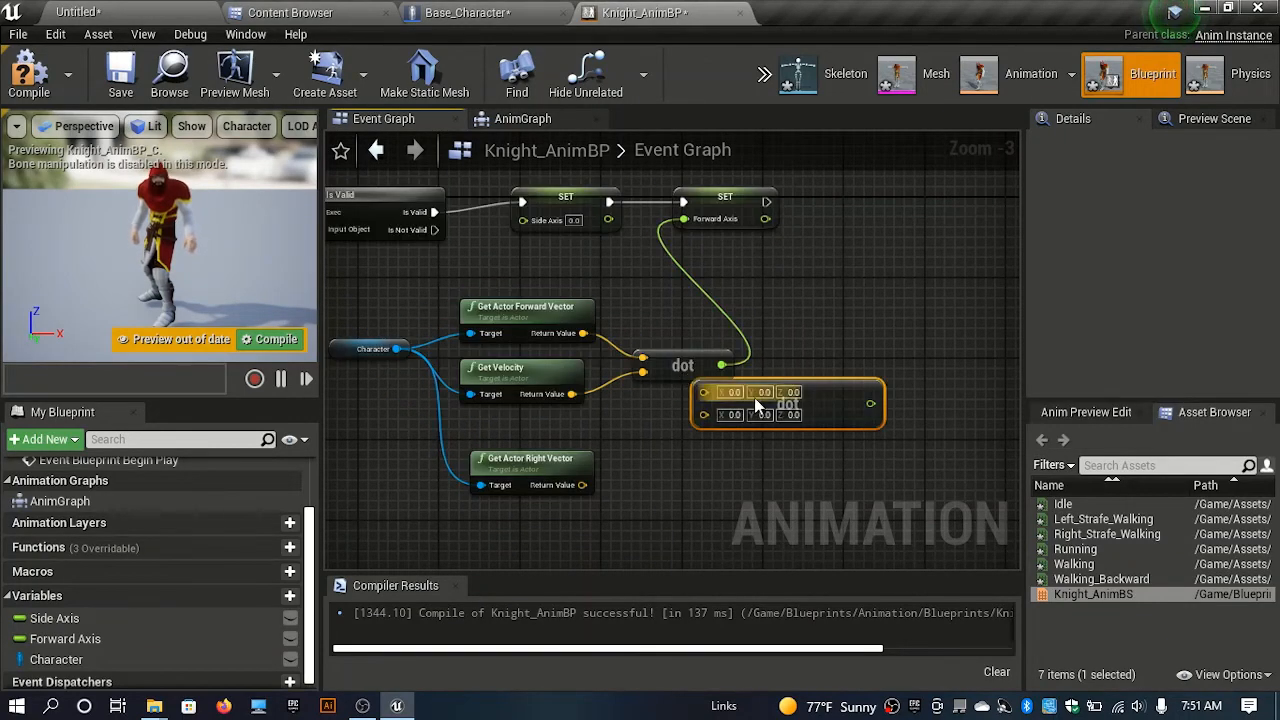
left_click_drag(820, 396, 777, 448)
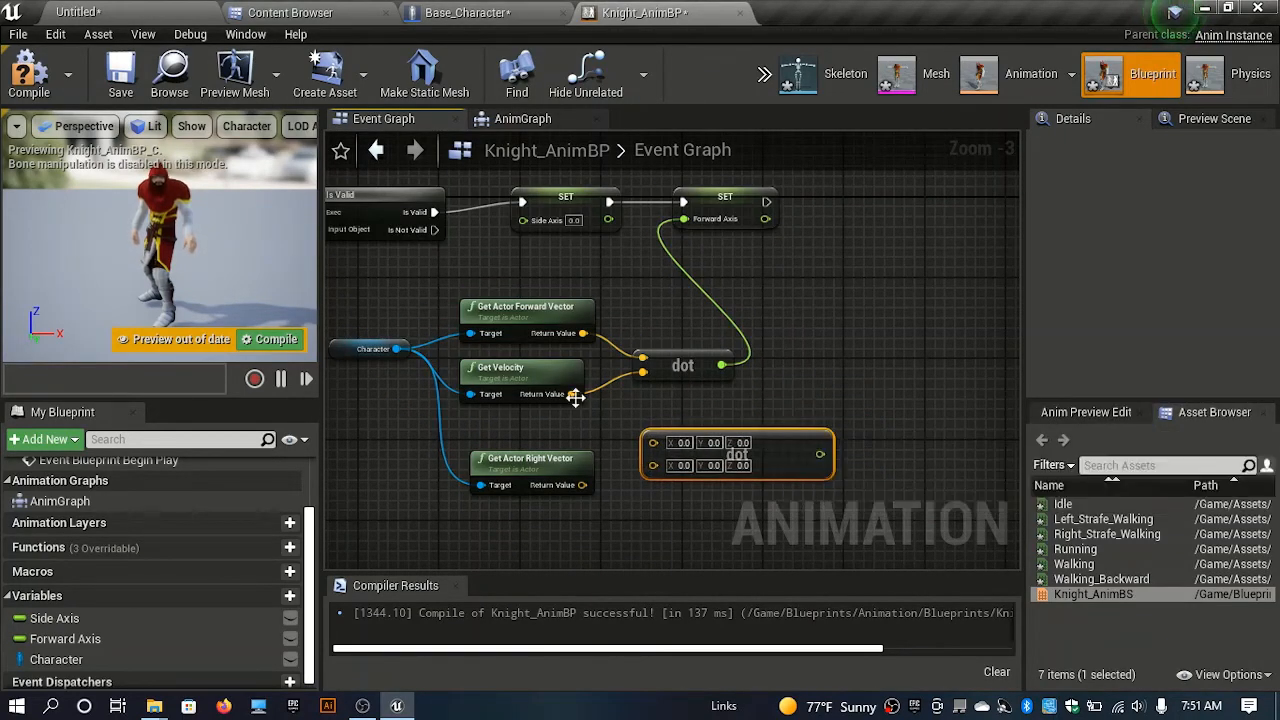
mouse_move(571, 394)
left_mouse_down()
mouse_move(640, 435)
mouse_move(576, 395)
left_mouse_up()
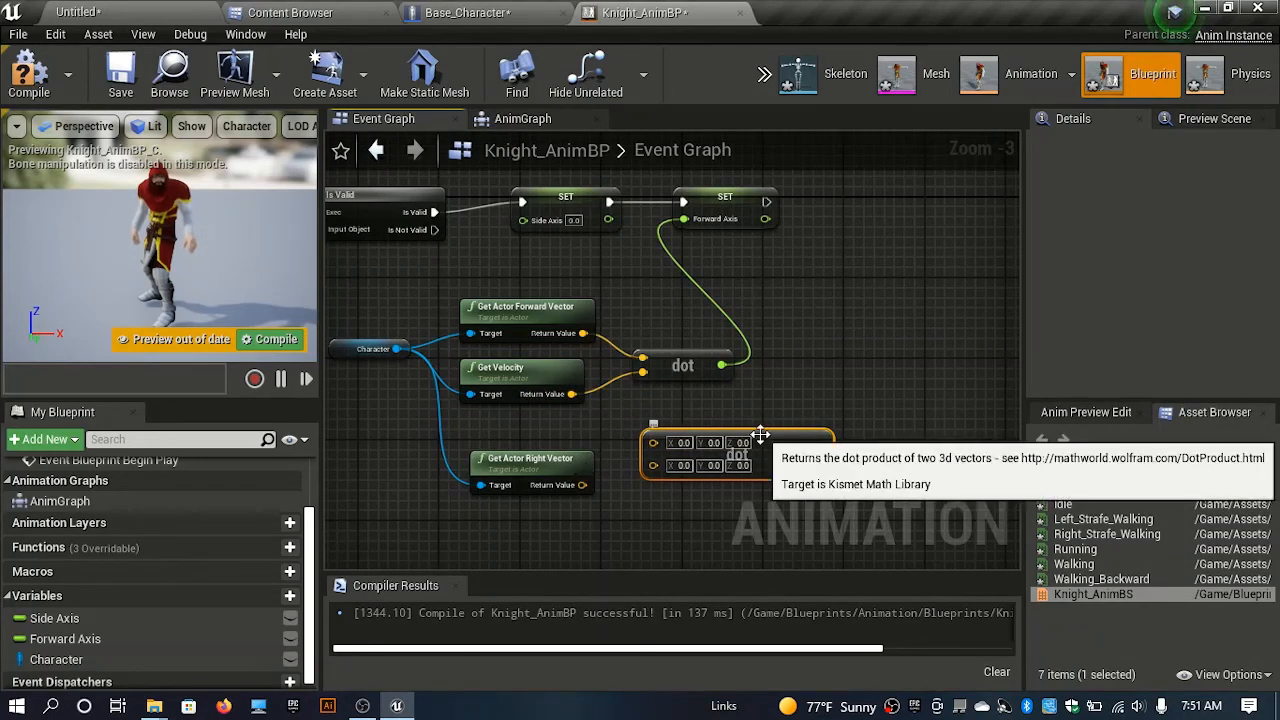
key("Delete")
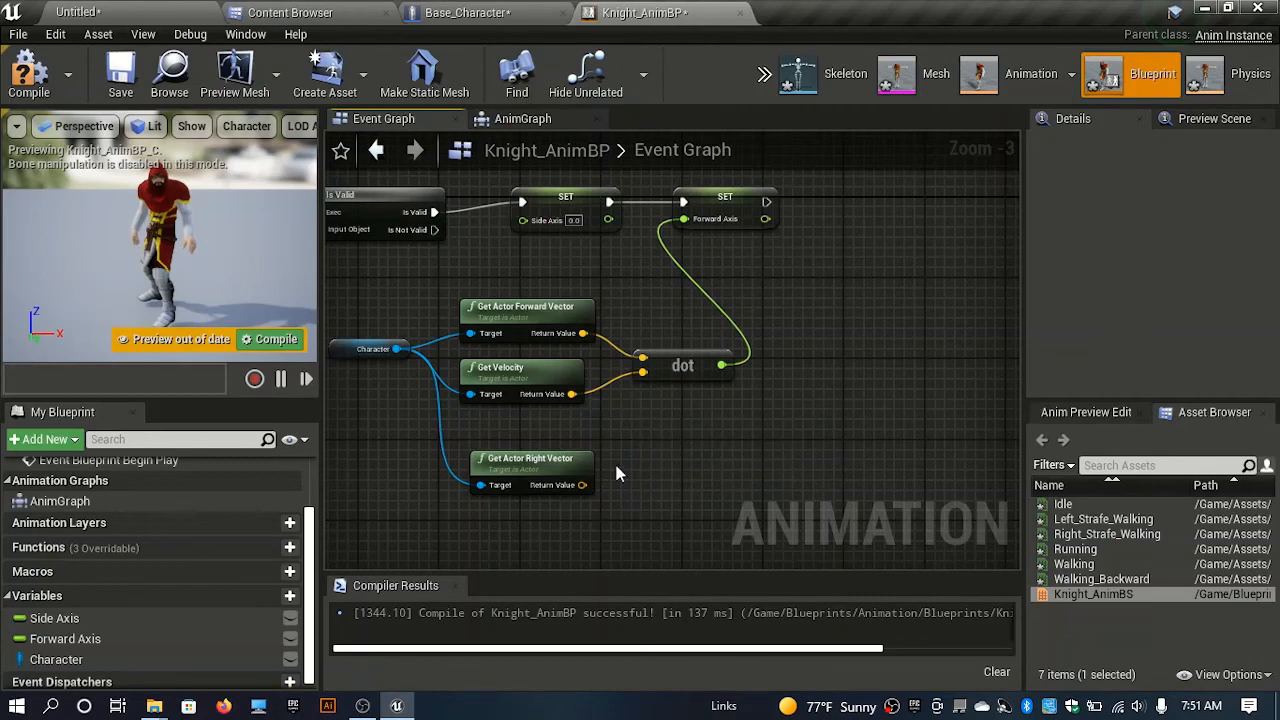
- Feed the Dot Product of the actor right vector and the velocity into Set Side Axis, and compile the blueprint
left_click_drag(582, 485, 660, 445)
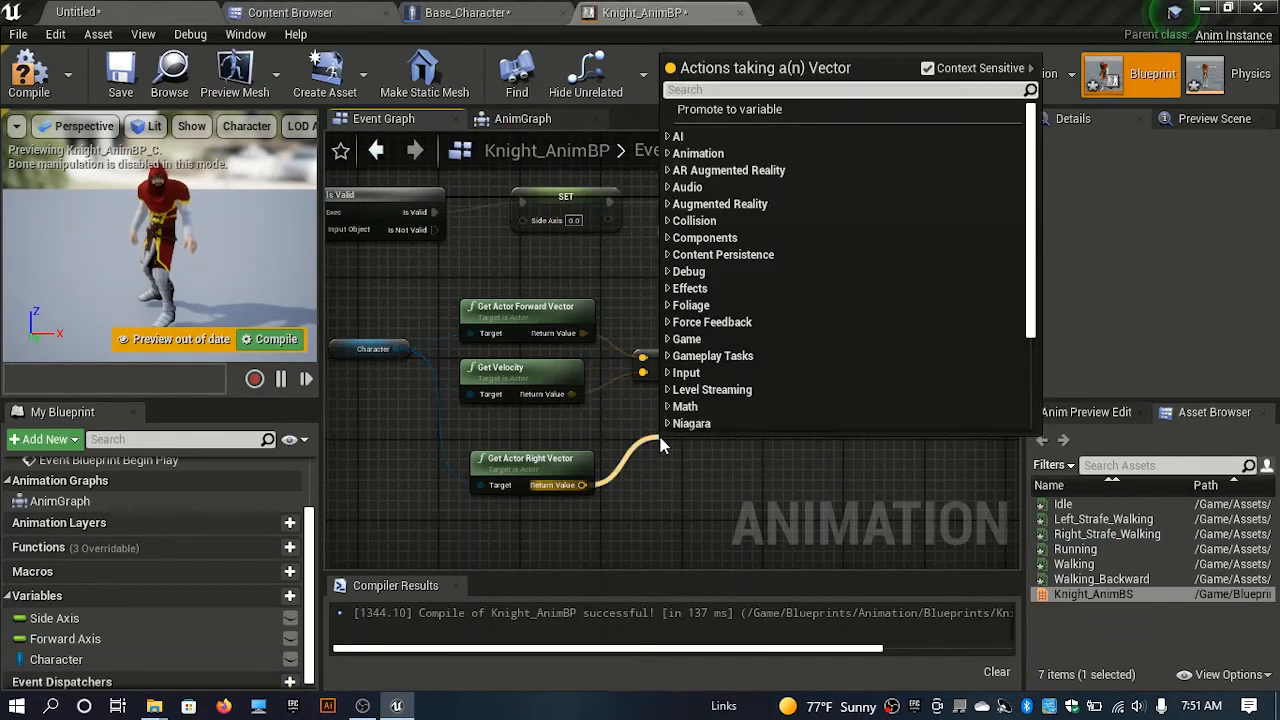
type("dot")
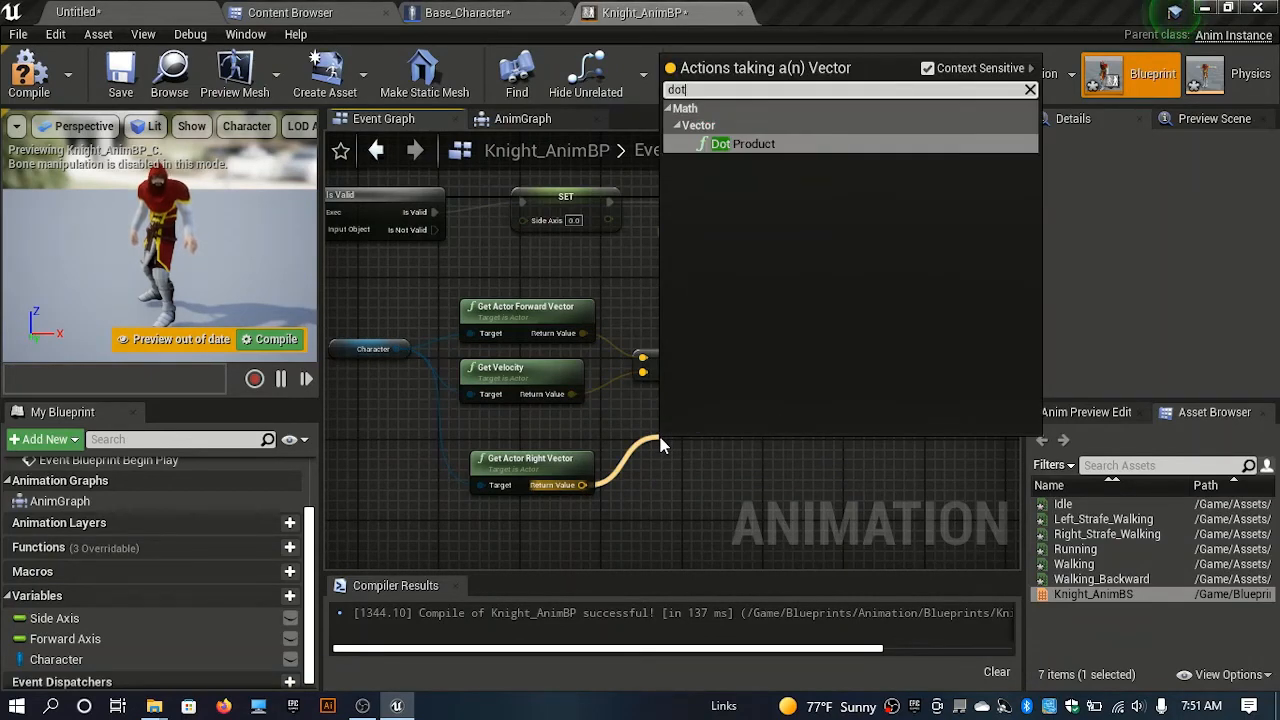
key("Return")
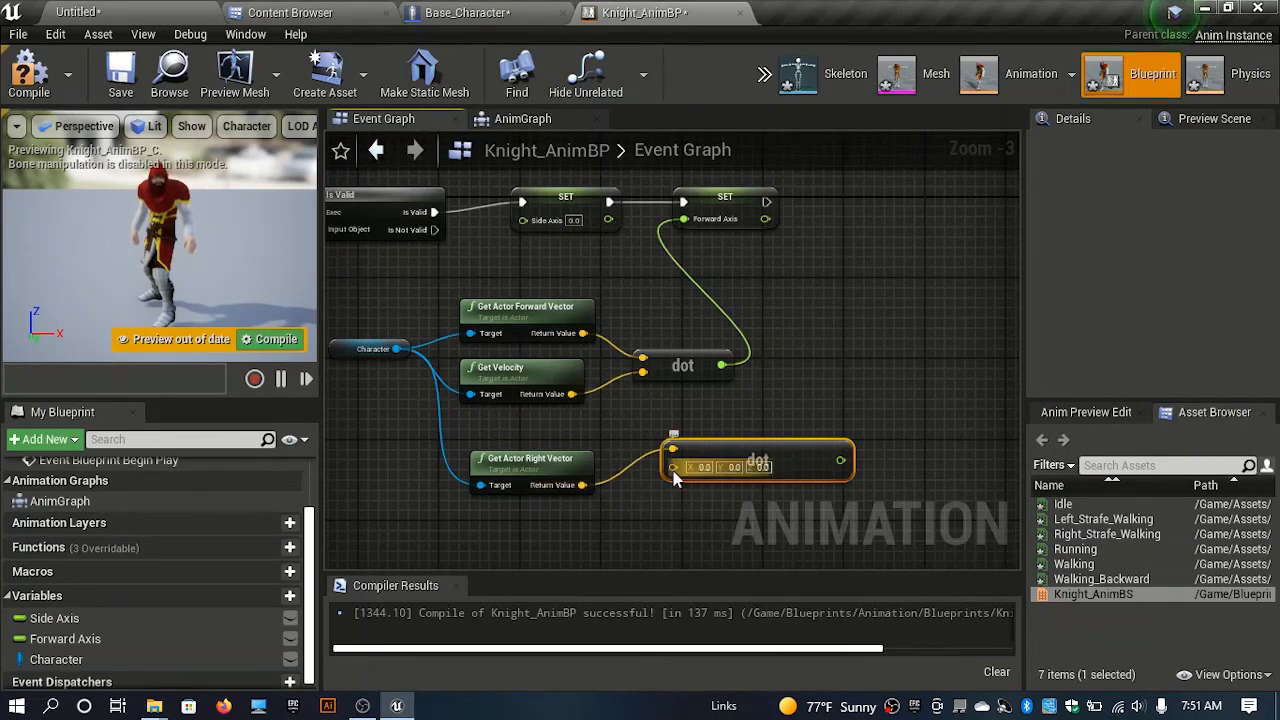
left_click_drag(674, 470, 586, 420)
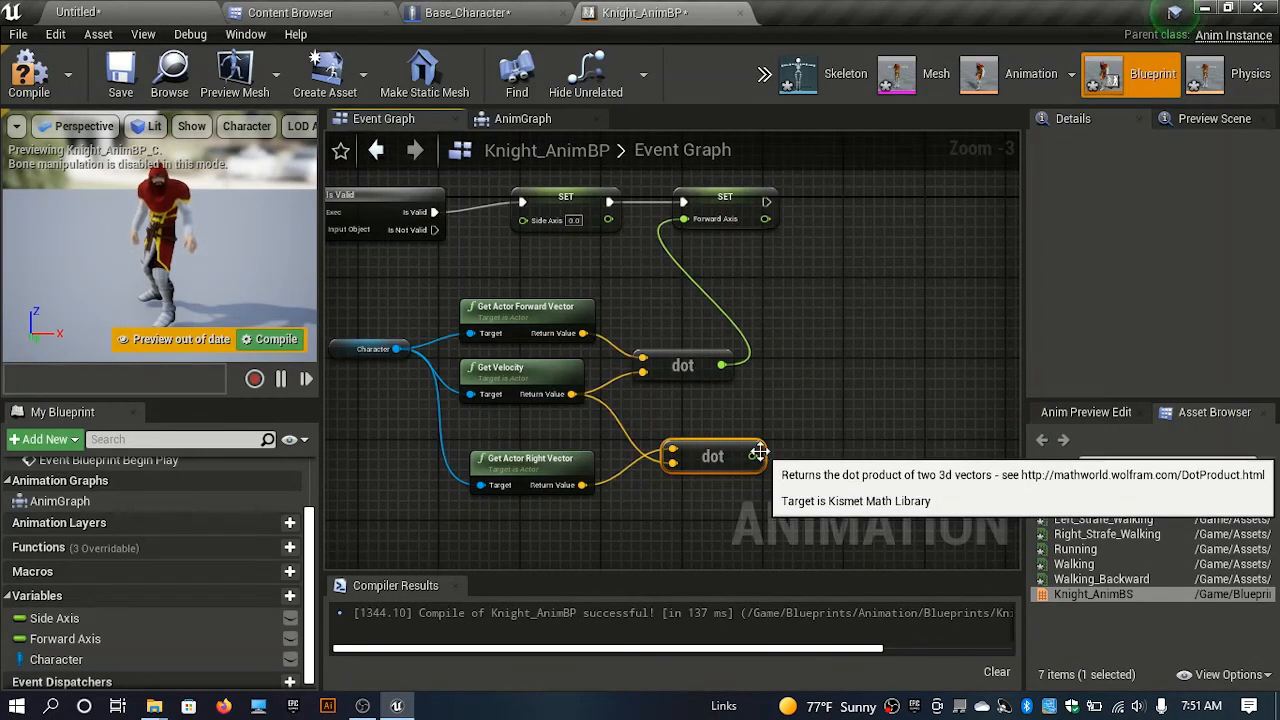
left_click_drag(760, 456, 522, 220)
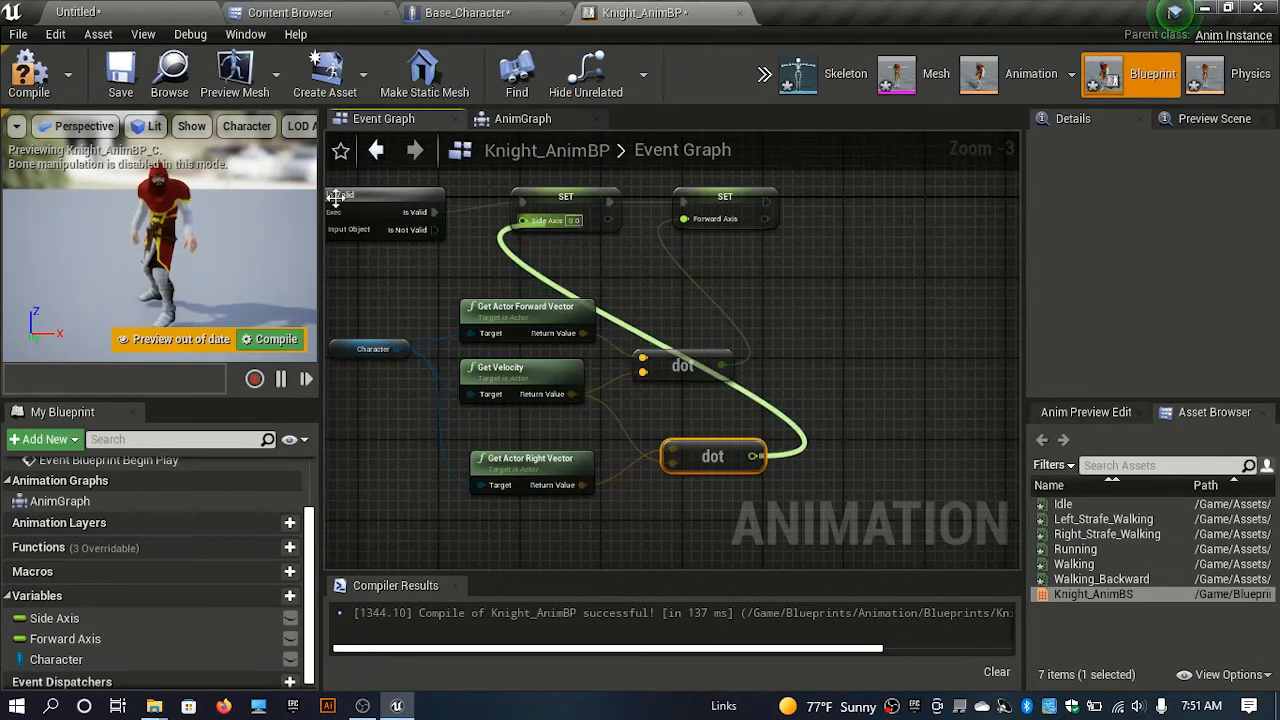
left_click(28, 76)
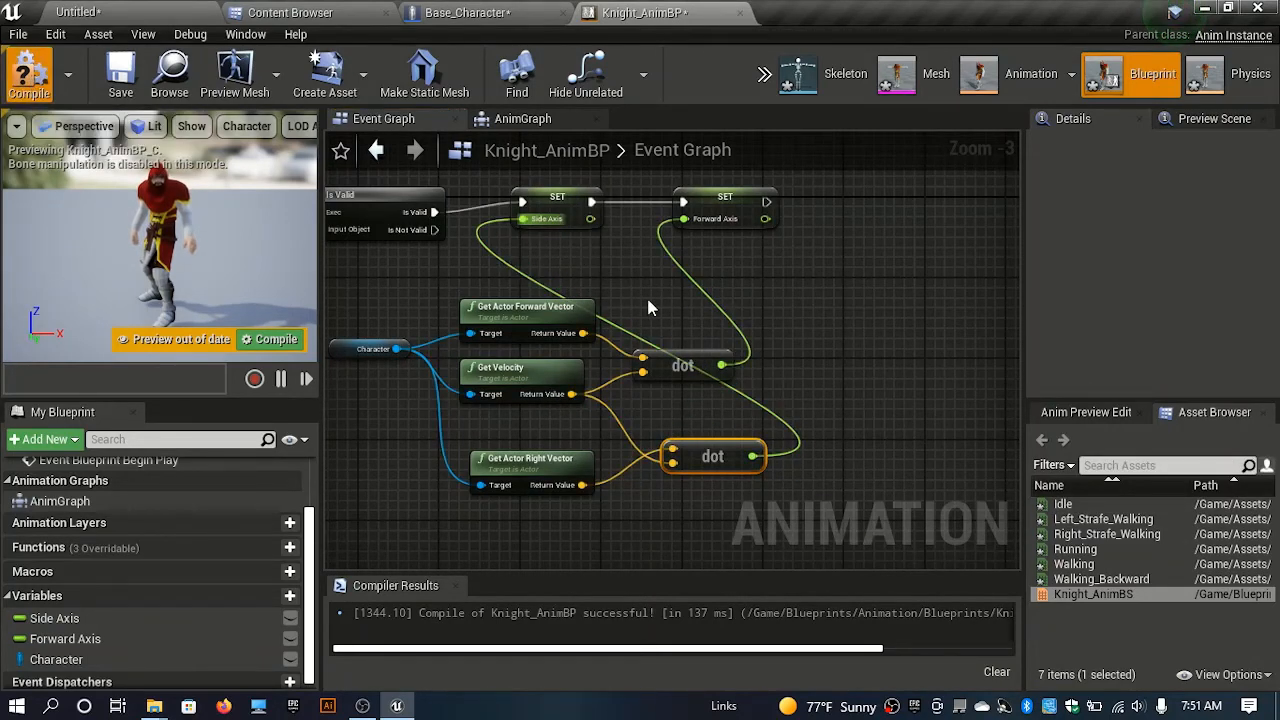
right_click_drag(547, 247, 926, 376)
scroll(744, 292, "down", 2)
scroll(686, 350, "up", 2)
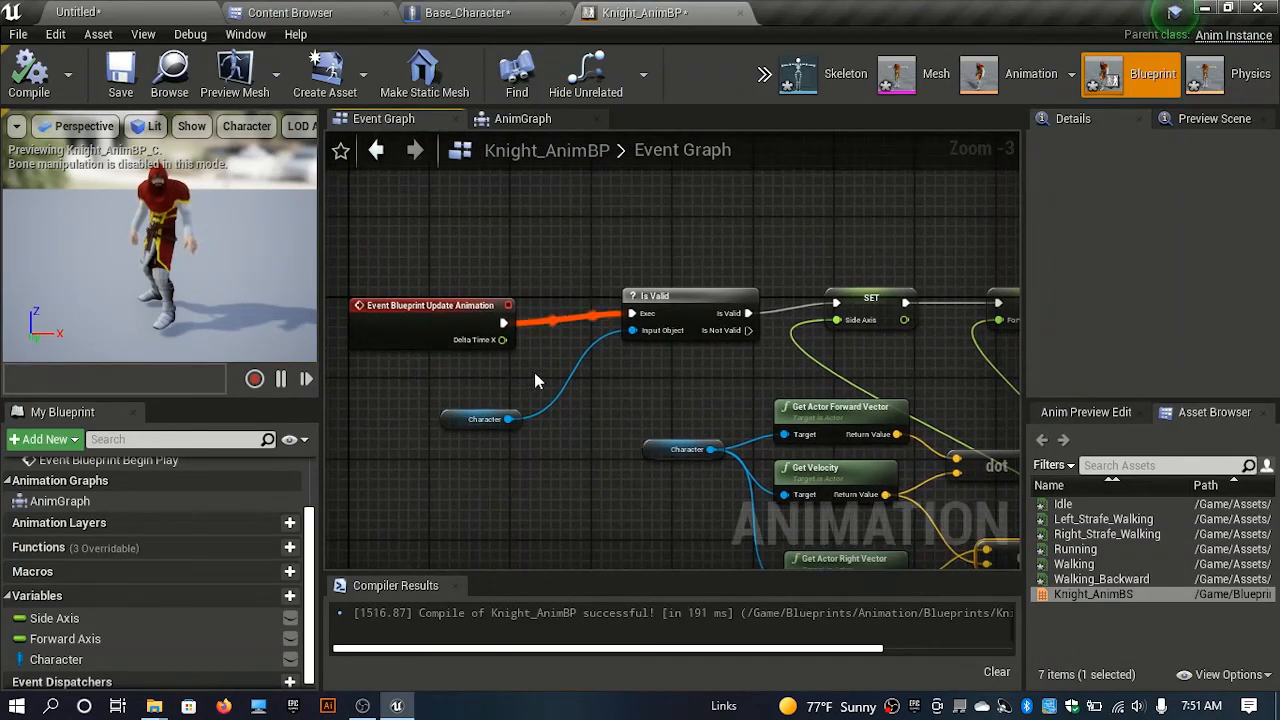
right_click_drag(534, 380, 576, 340)
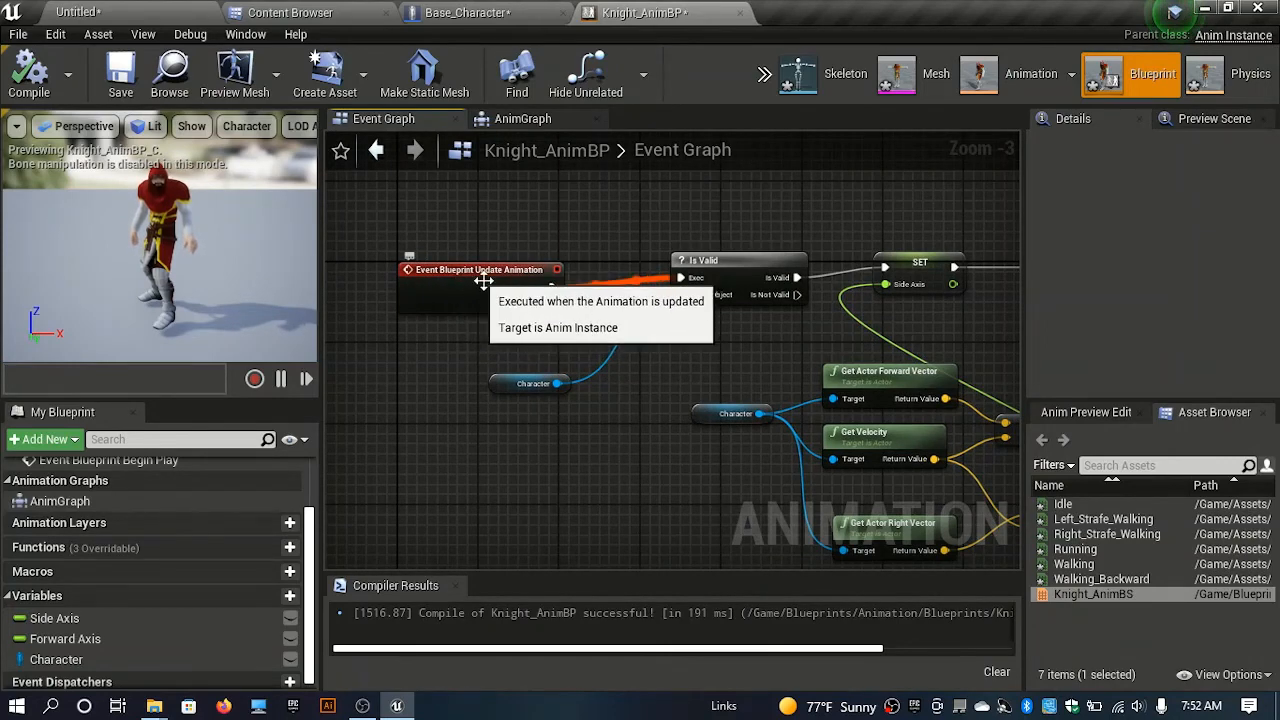
- Add an Event Tick node in an empty area of Base_Character's event graph and delete it again
left_click(467, 12)
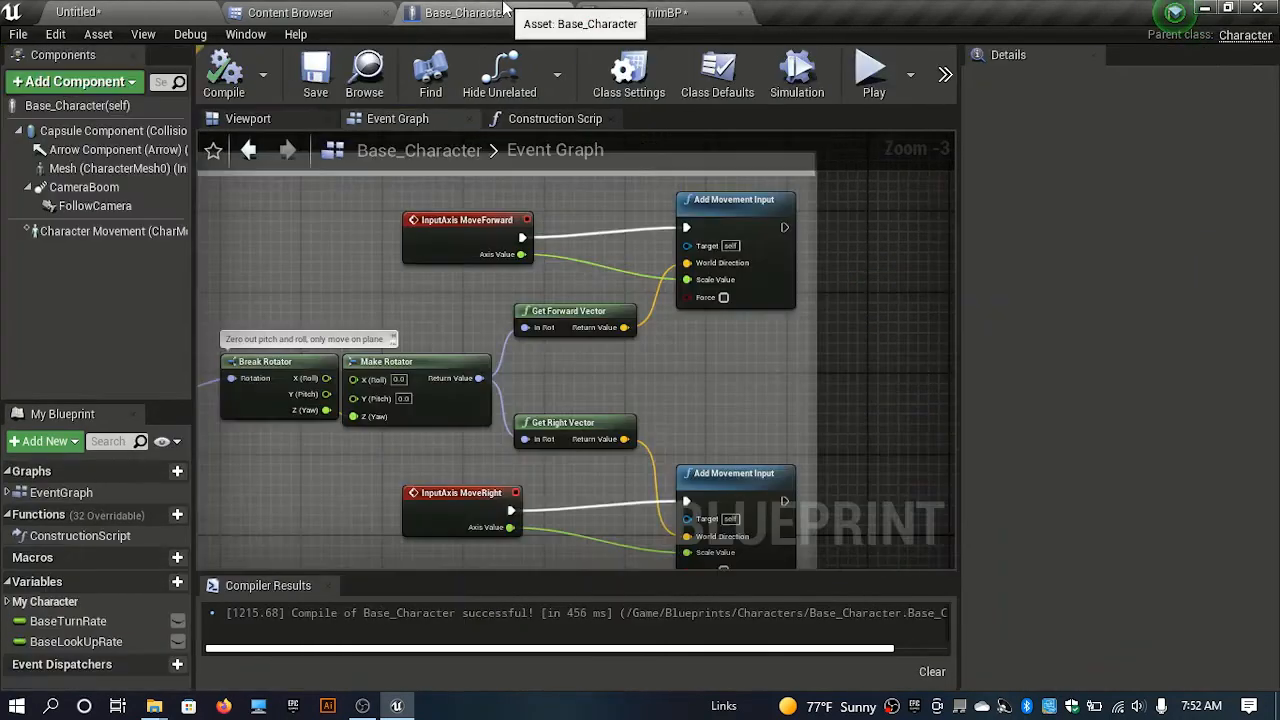
scroll(609, 427, "down", 5)
right_click_drag(609, 427, 641, 359)
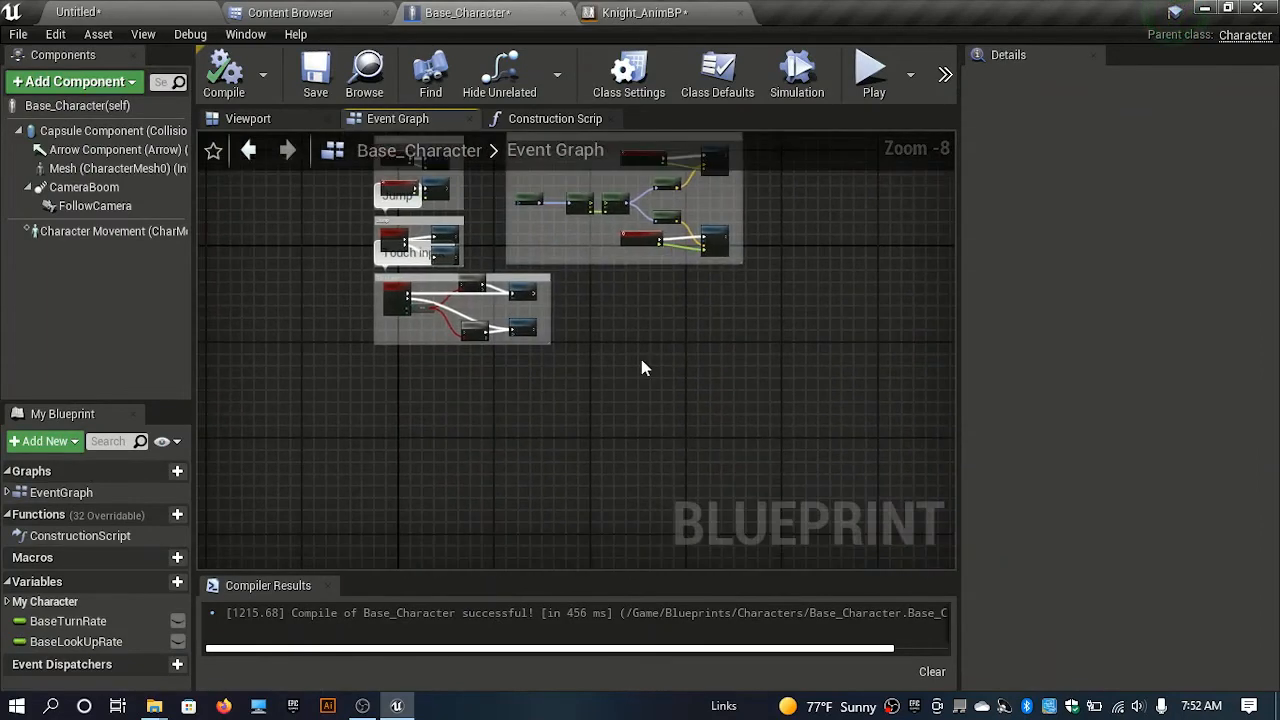
right_click(641, 359)
type("event tick")
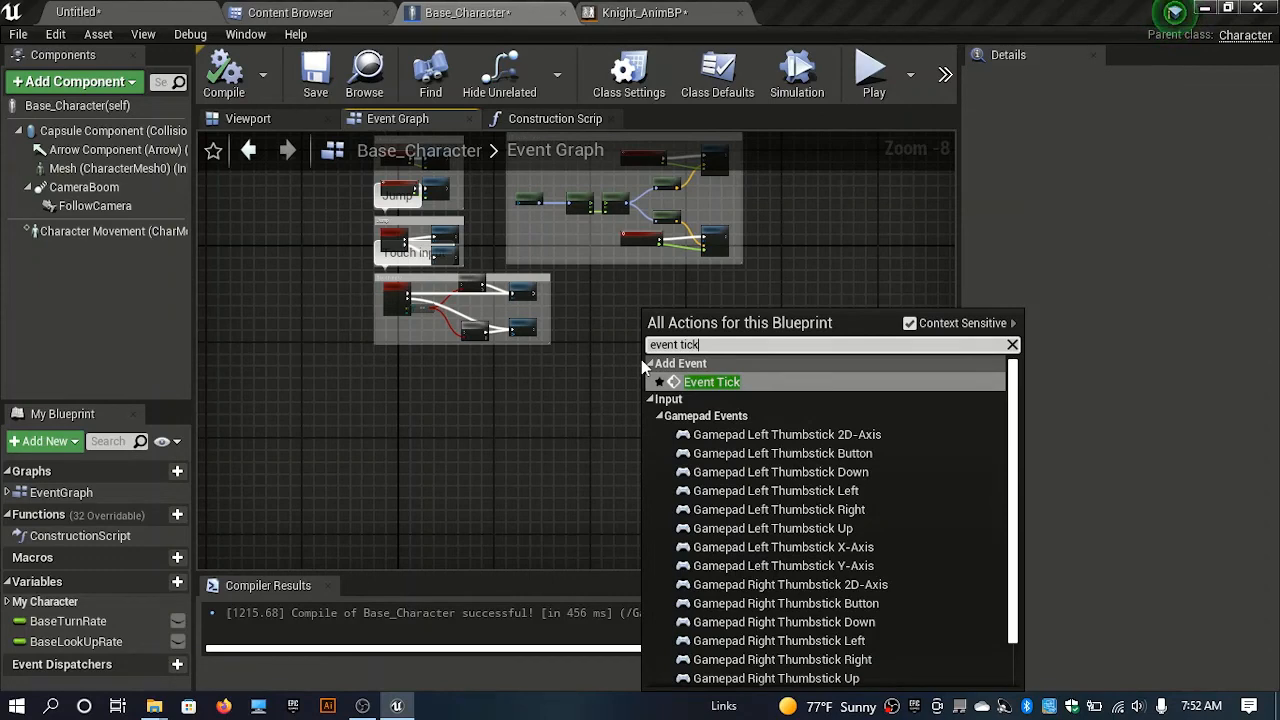
key("Return")
scroll(645, 362, "up", 6)
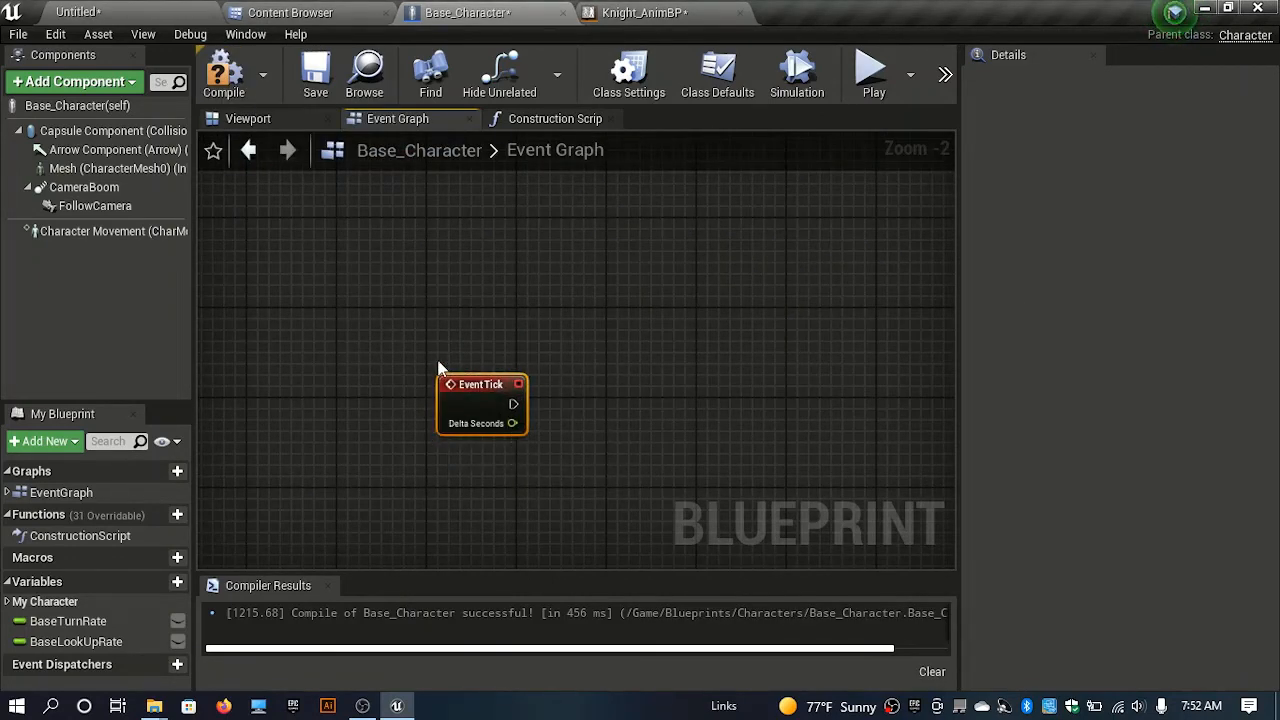
key("Delete")
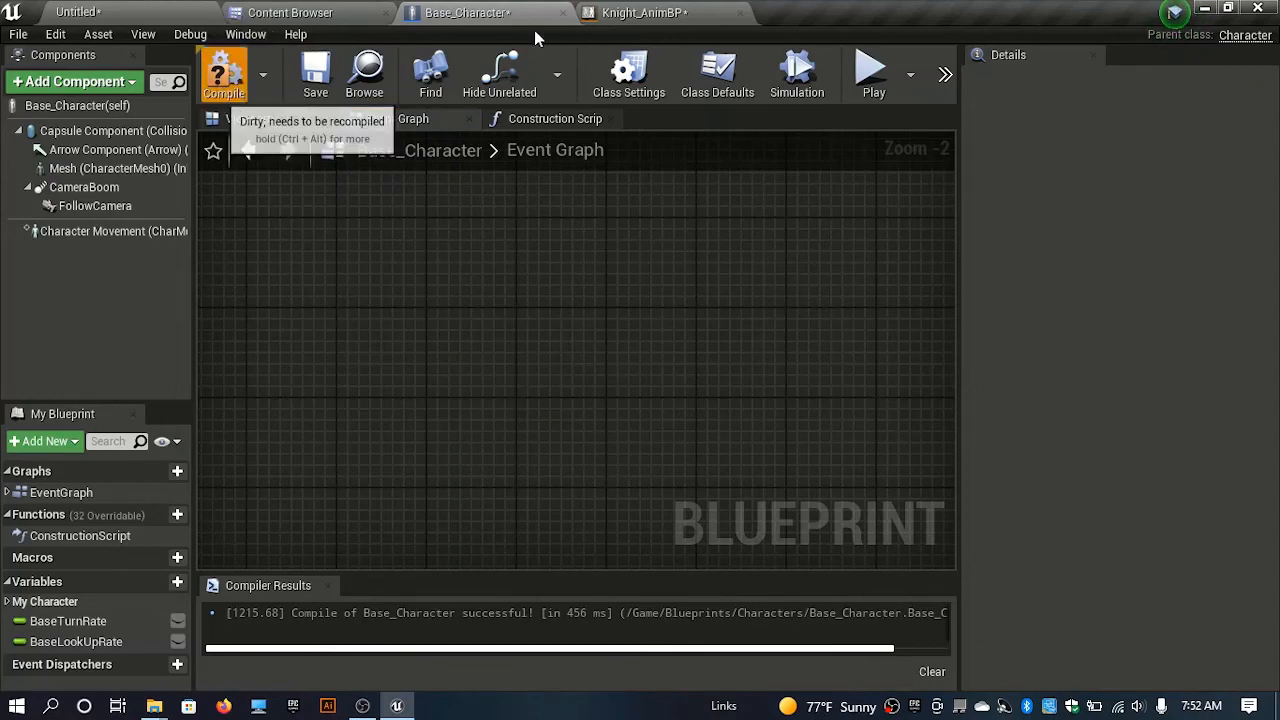
- Review Knight_AnimBP's update logic, dot products and begin-play chain in the event graph, and look at Base_Character in its viewport
left_click(640, 12)
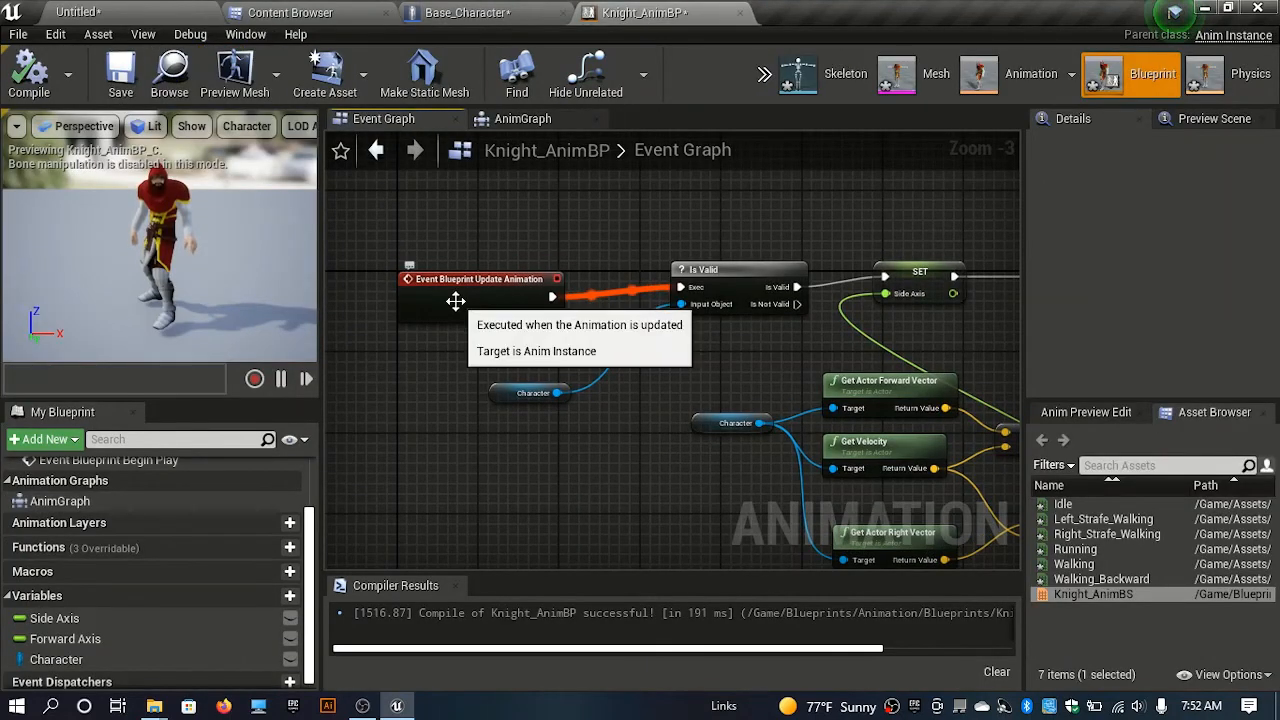
right_click_drag(553, 271, 467, 284)
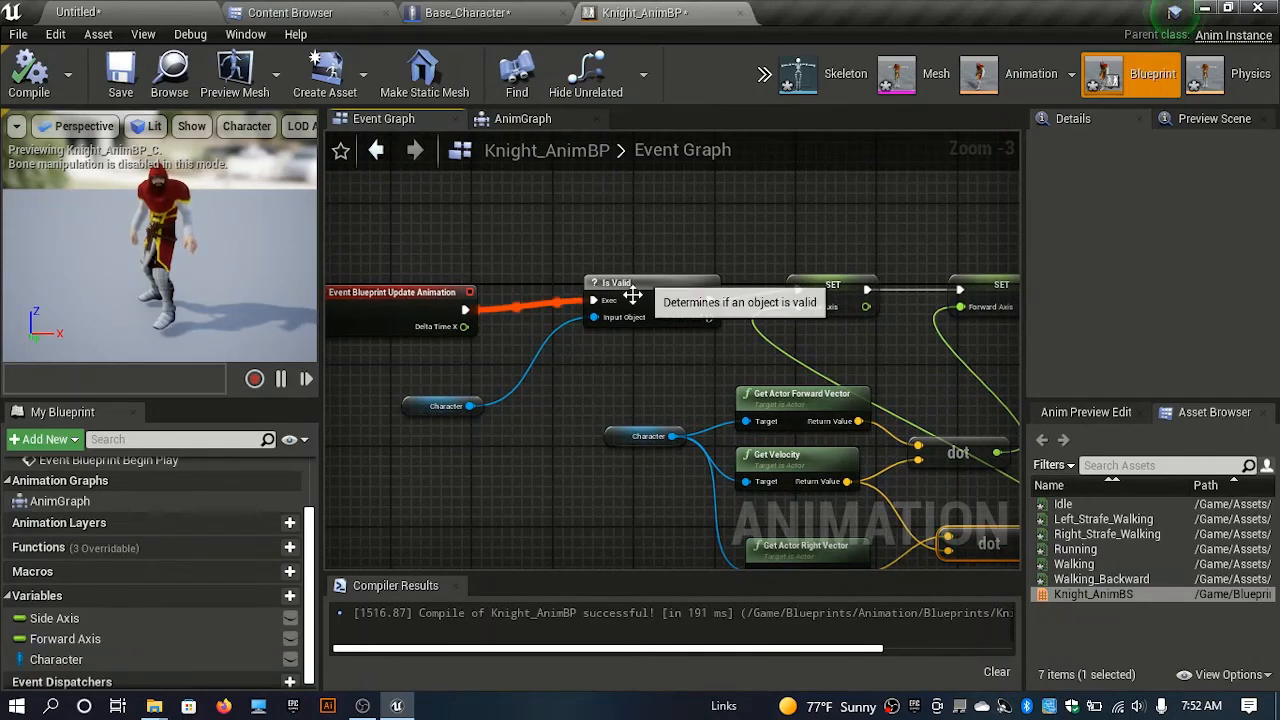
right_click_drag(417, 399, 440, 371)
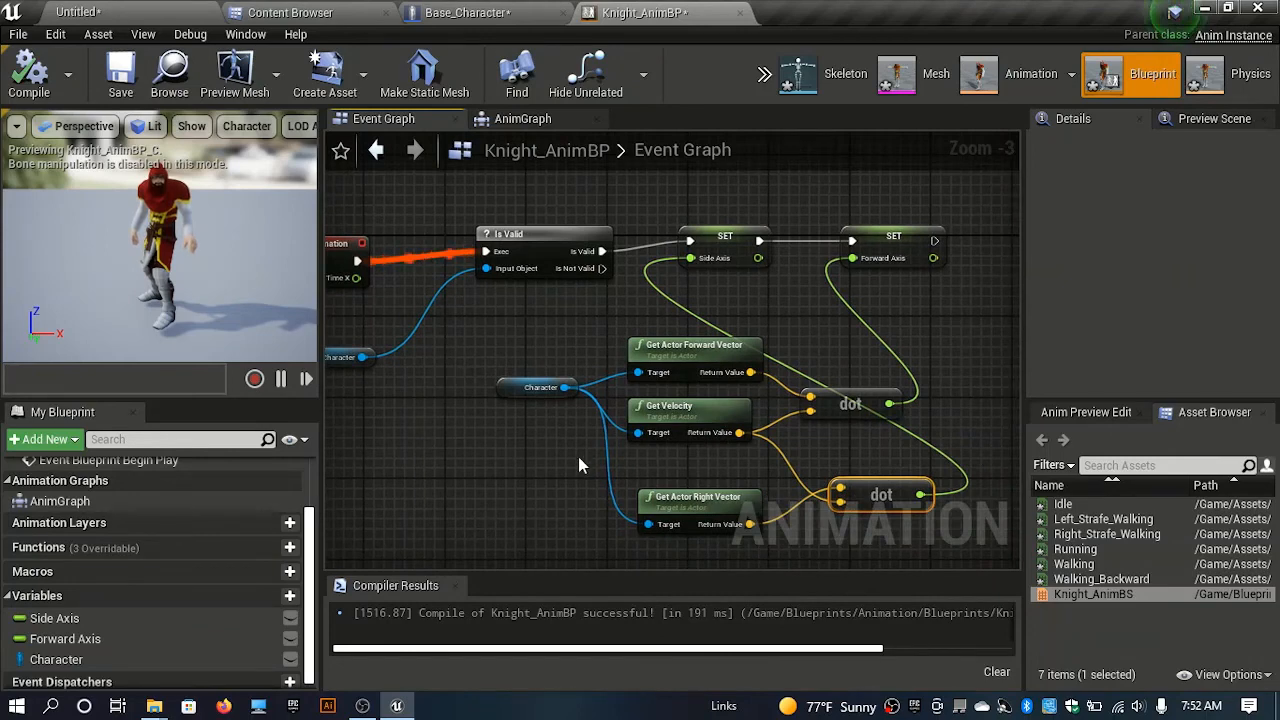
right_click_drag(578, 458, 552, 461)
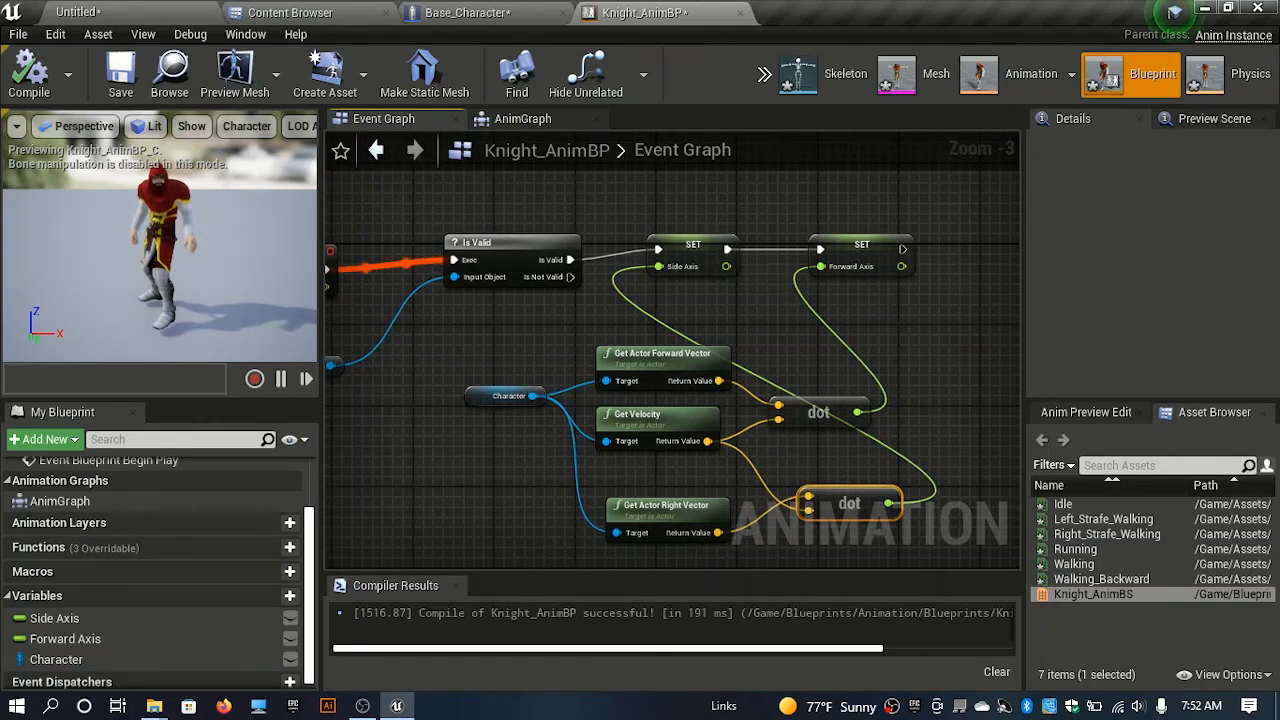
right_click_drag(784, 389, 683, 348)
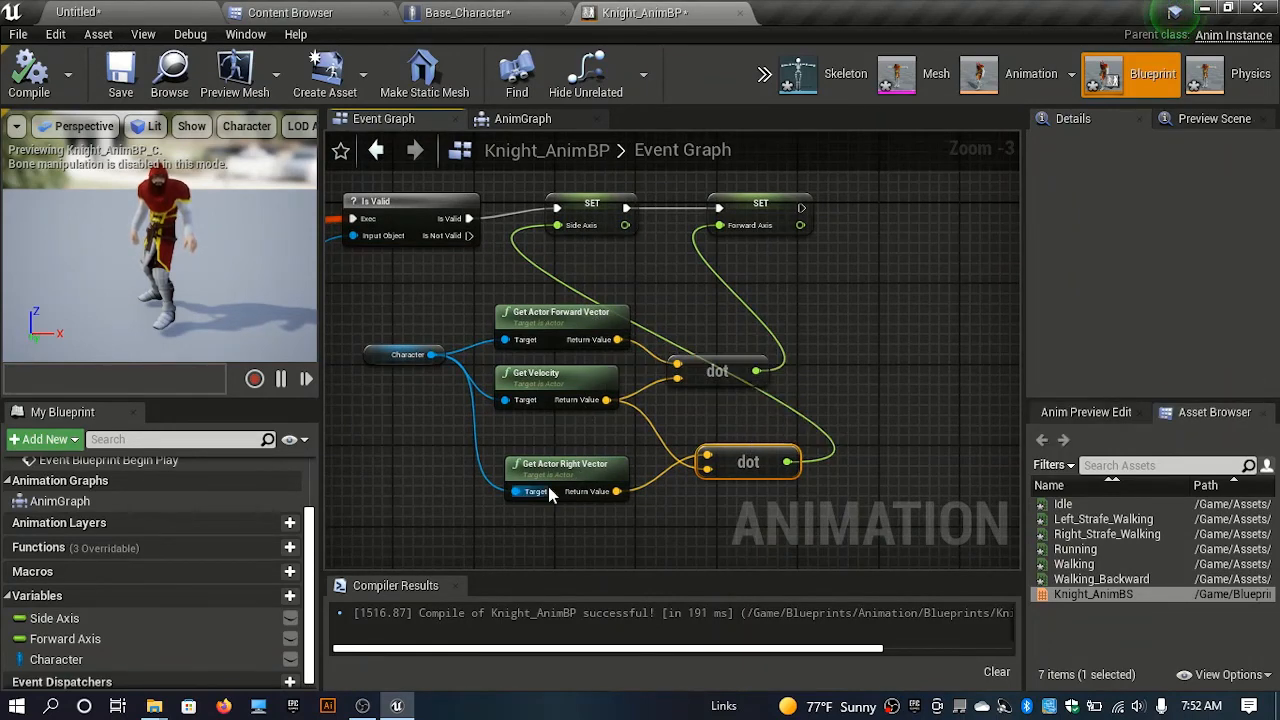
scroll(720, 350, "down", 4)
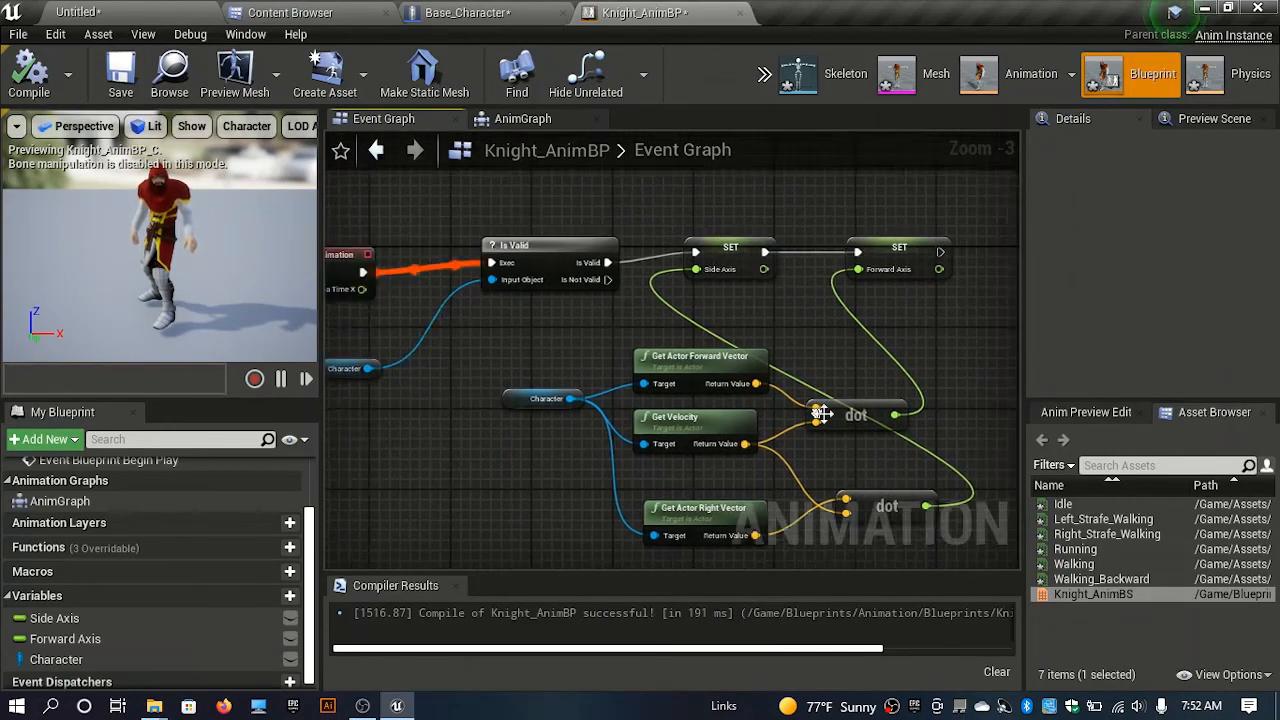
scroll(723, 353, "up", 1)
scroll(723, 353, "up", 2)
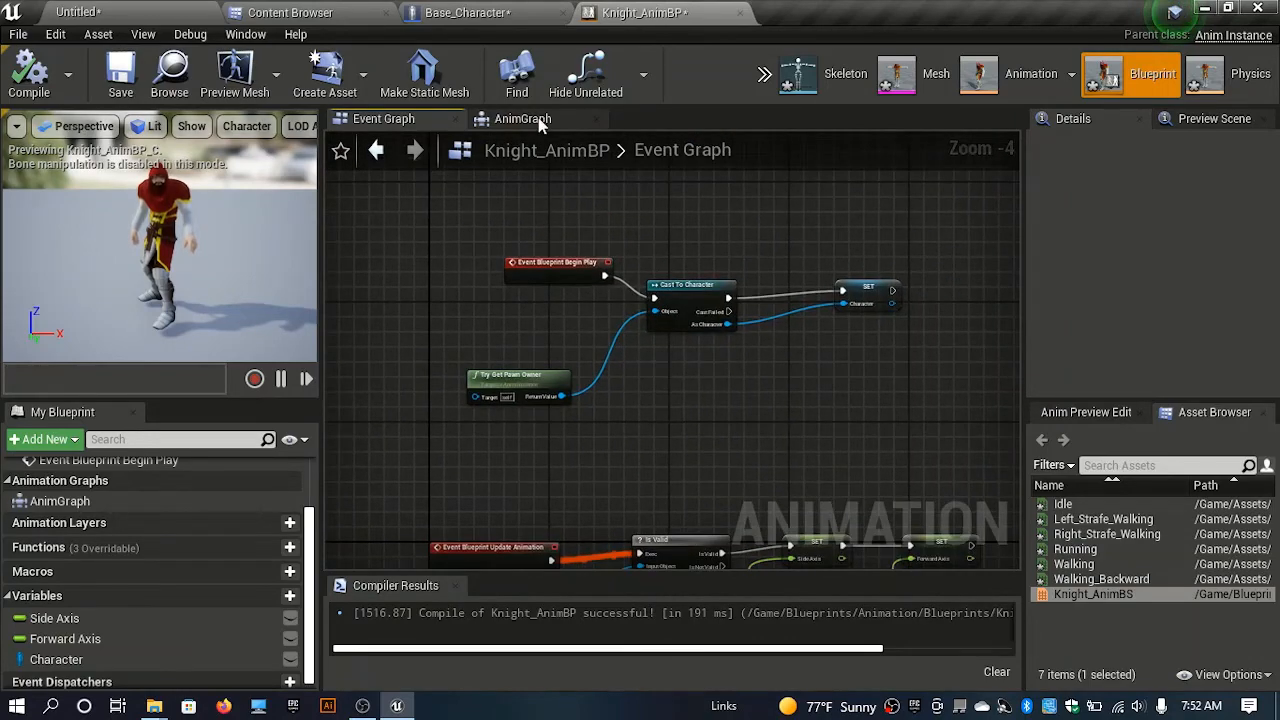
left_click(520, 118)
left_click(467, 12)
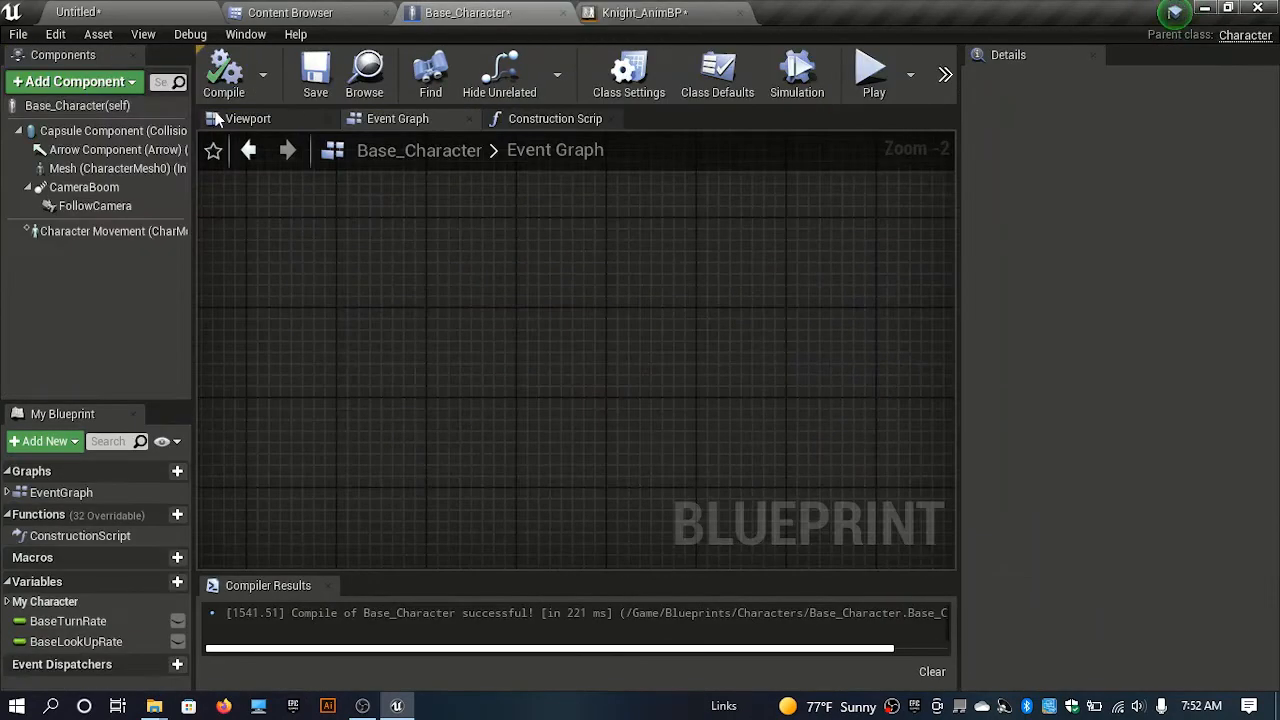
left_click(271, 122)
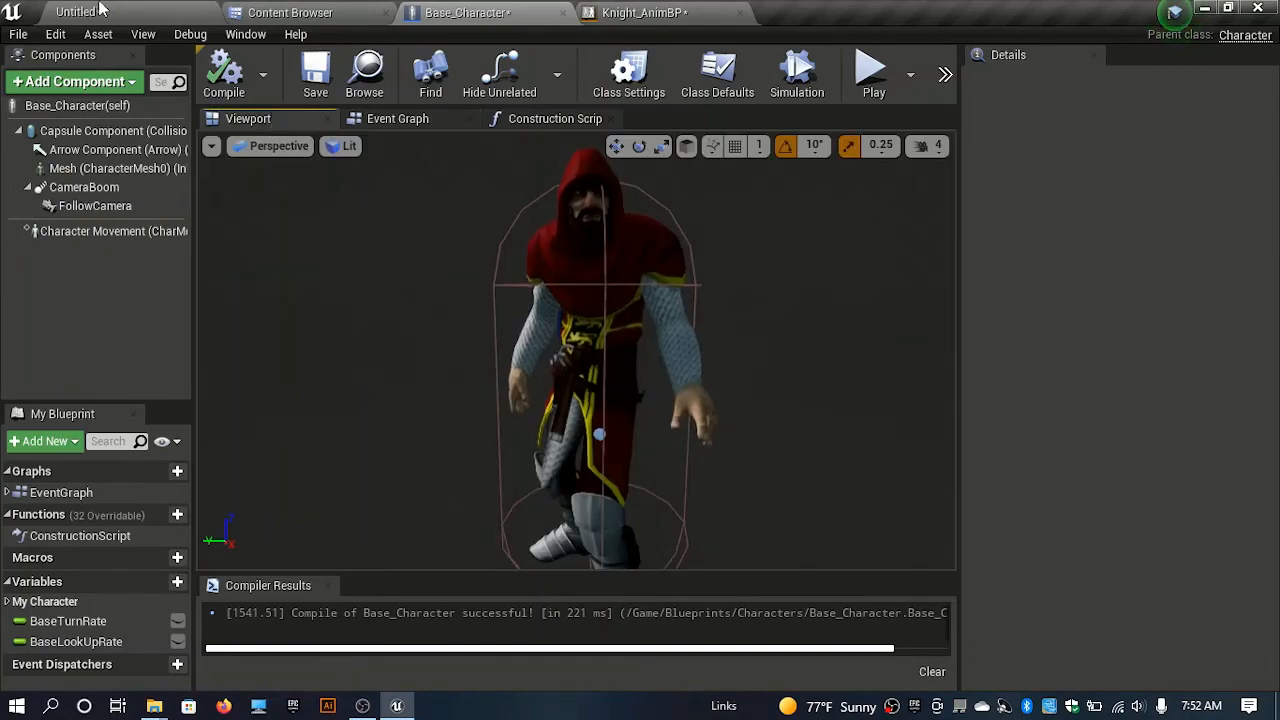
- Save the untitled level as NewMap in the Content root, creating a Maps folder there in the process
left_click(100, 10)
right_click_drag(677, 440, 820, 520)
right_click_drag(315, 306, 315, 327)
left_click(28, 91)
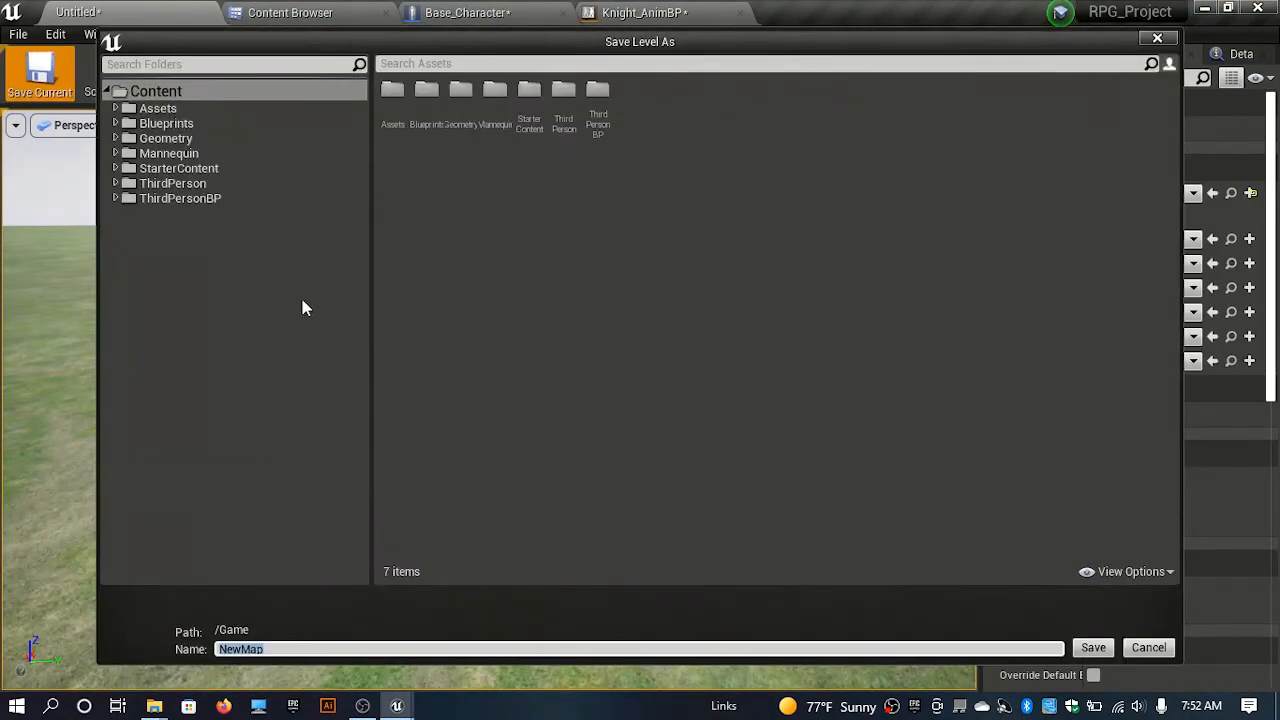
right_click(464, 228)
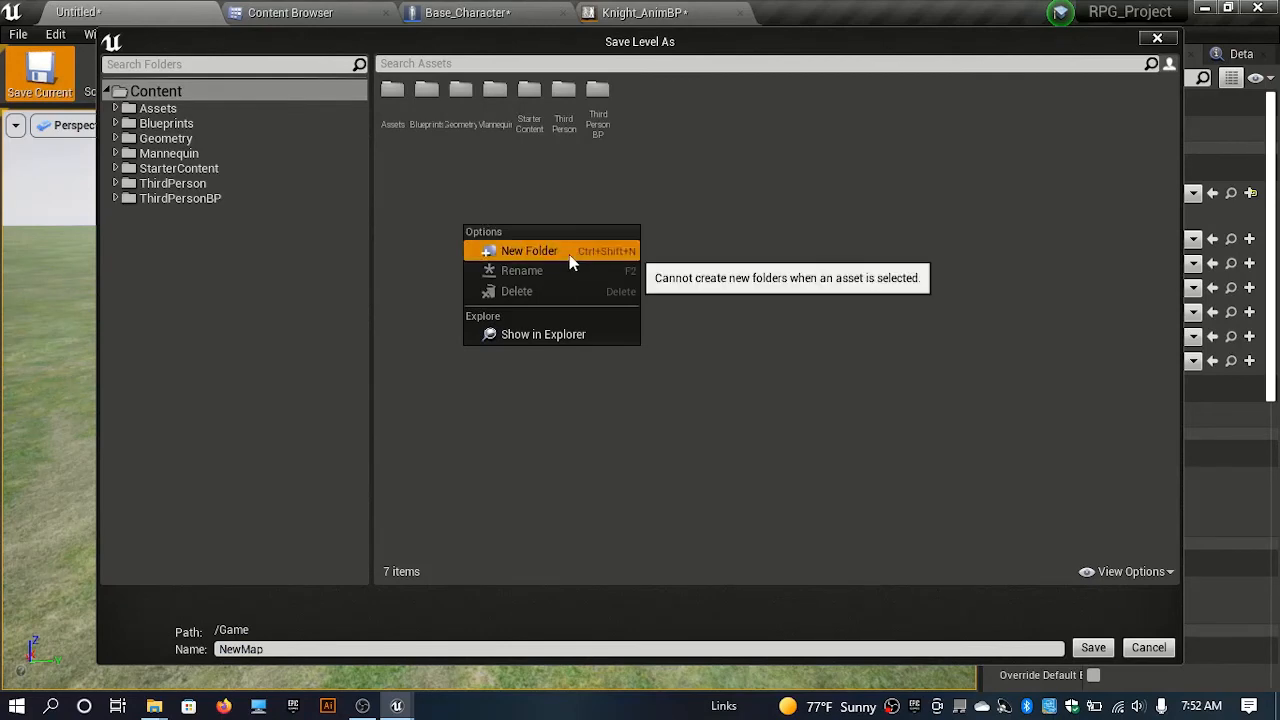
left_click(569, 254)
type("Maps")
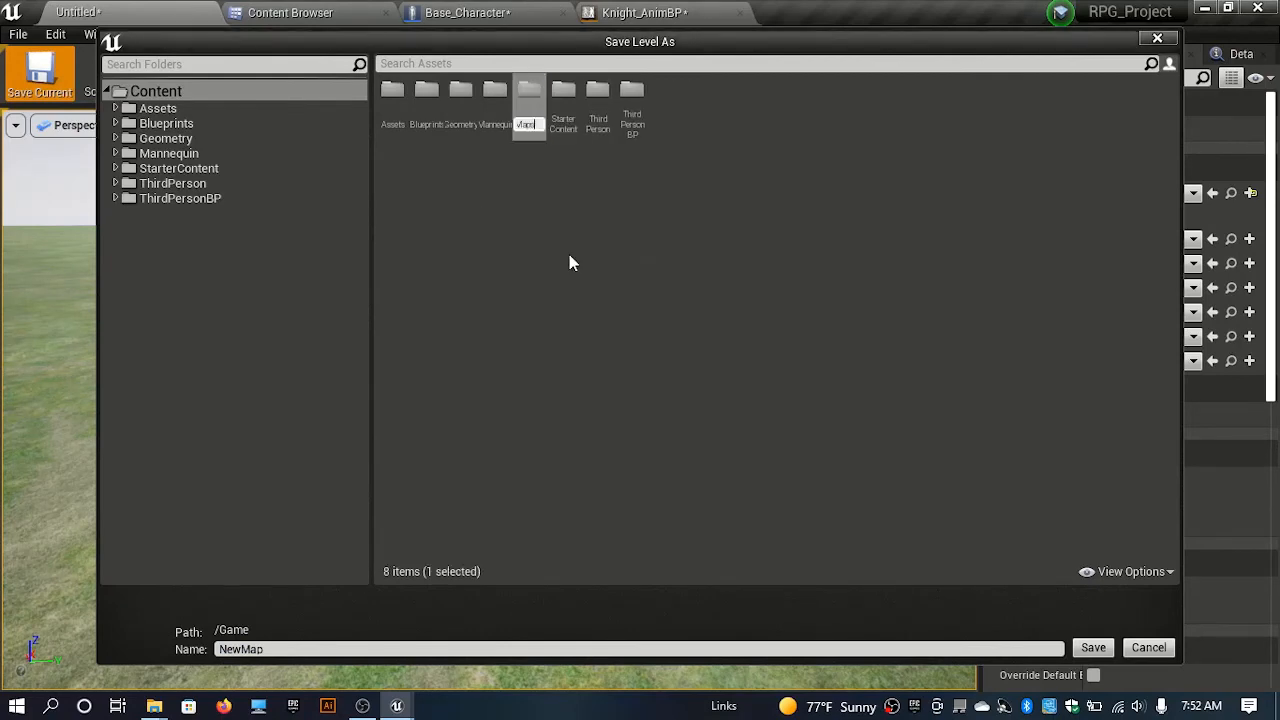
key("Return")
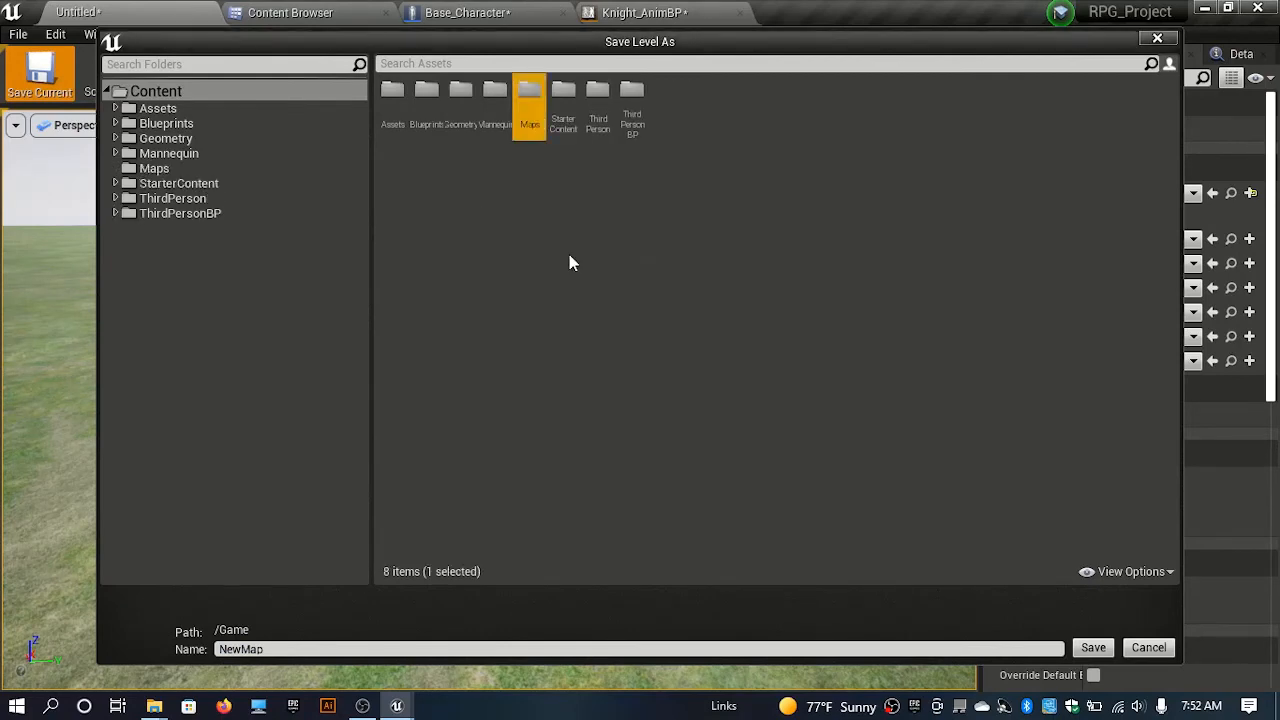
left_click(1100, 653)
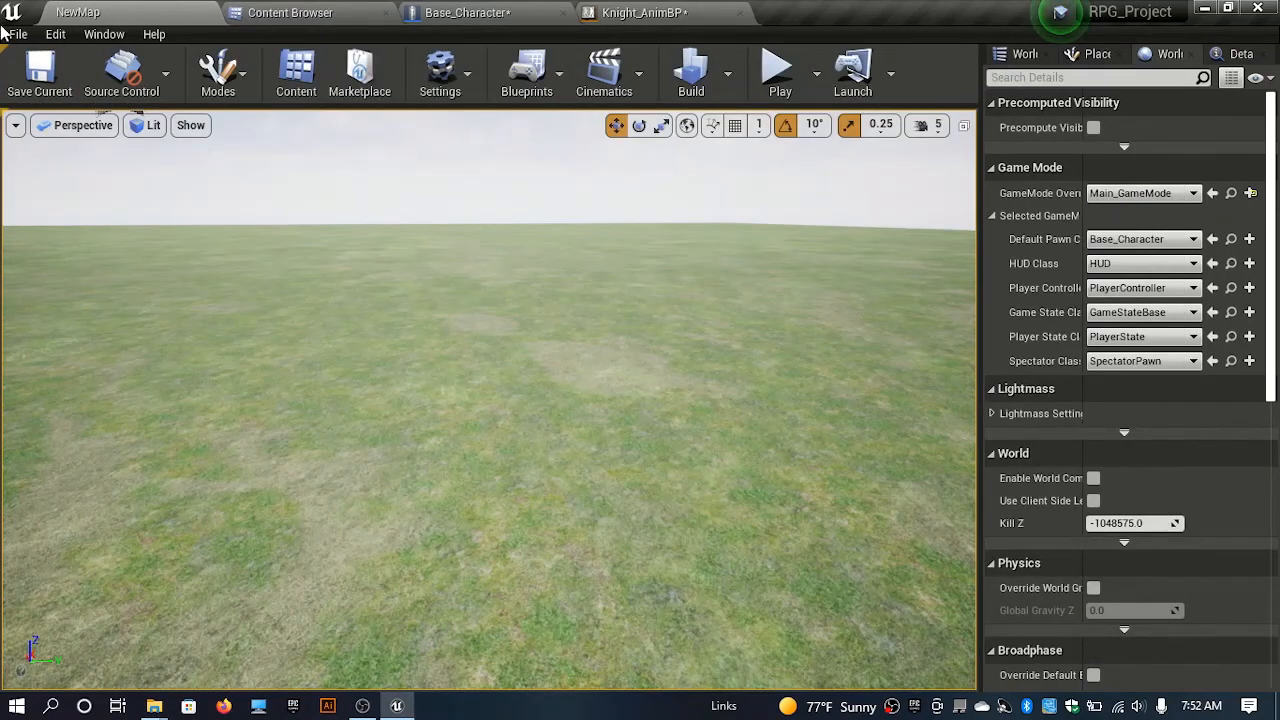
left_click(48, 95)
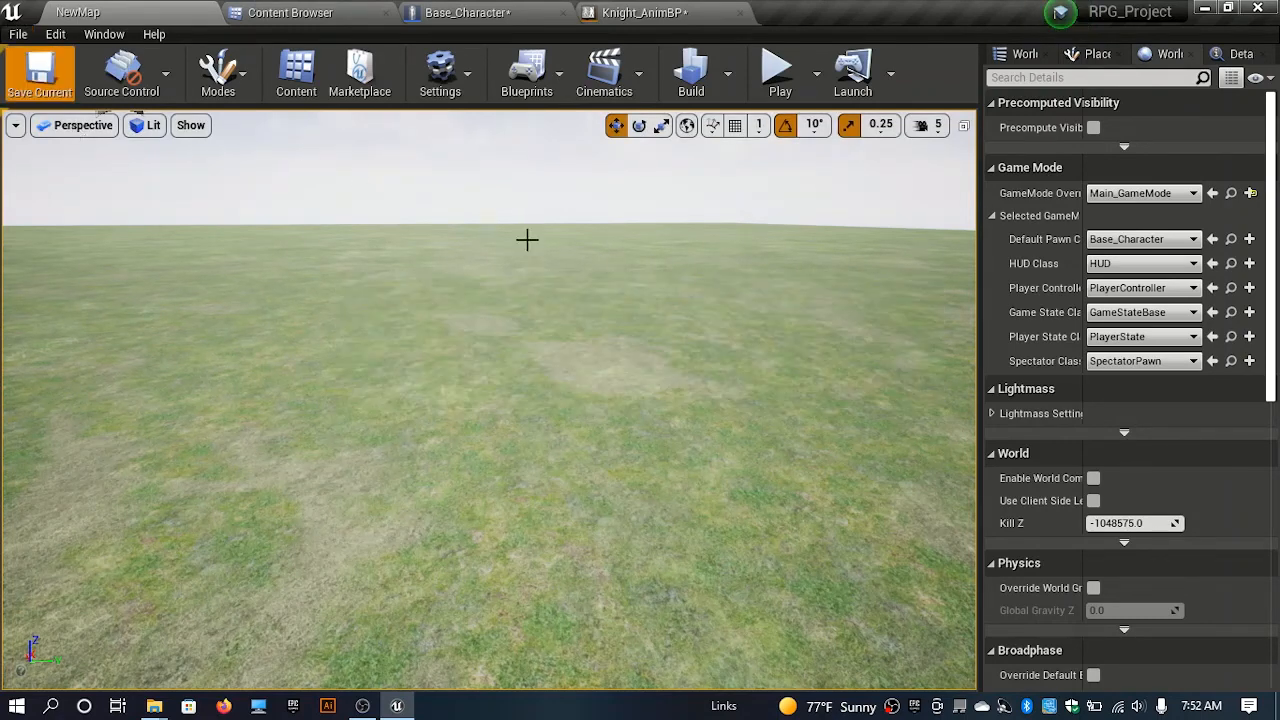
- Move the NewMap level and its NewMap_BuiltData asset from the Content root into the Maps folder
left_click(300, 12)
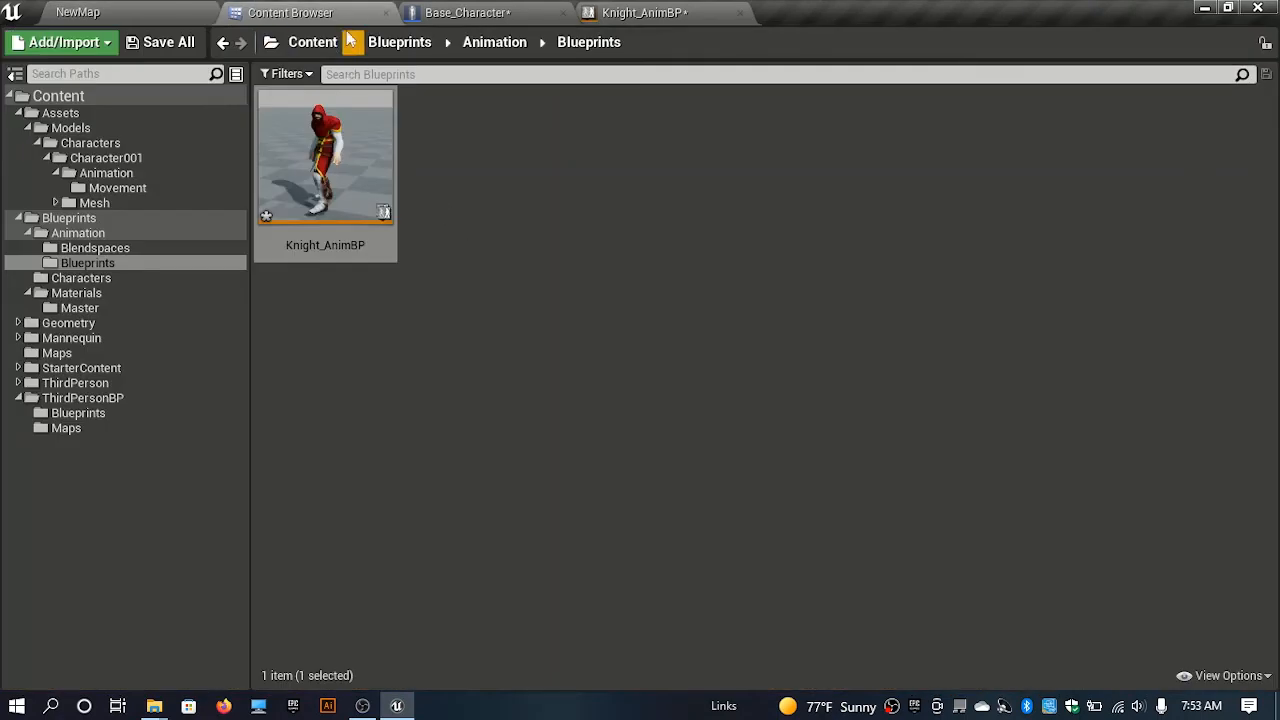
left_click(312, 43)
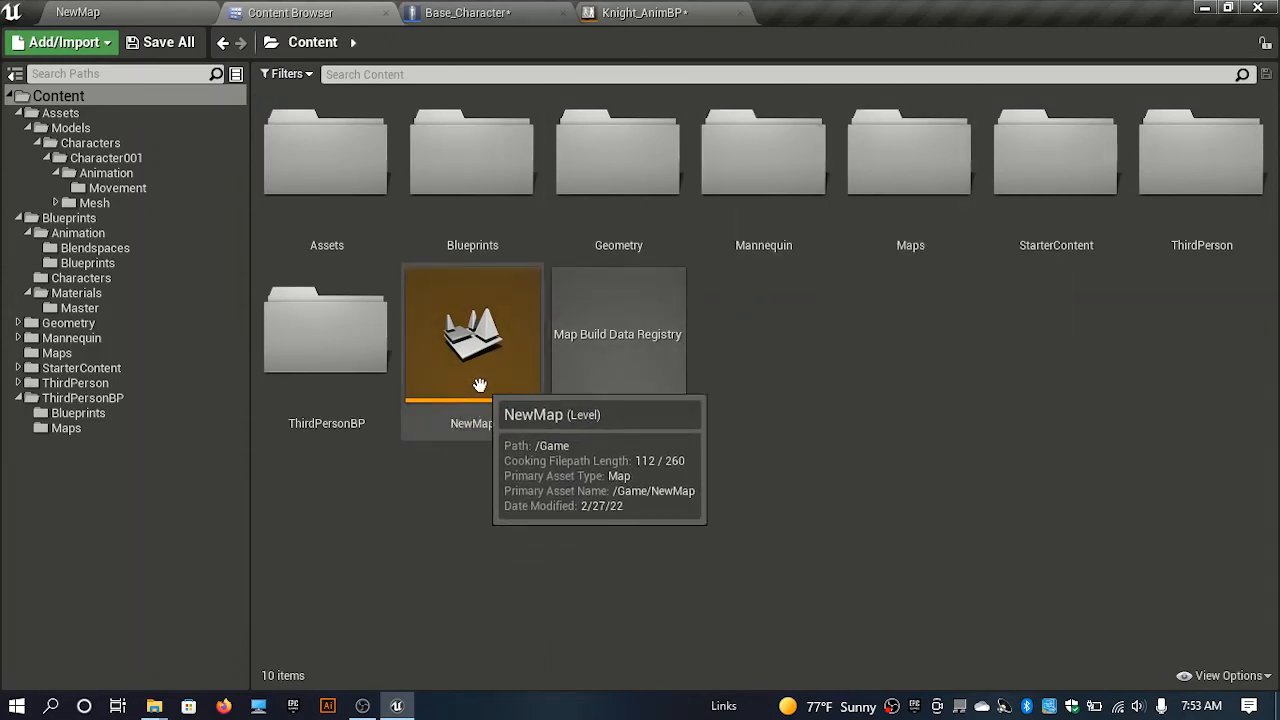
left_click(631, 371)
left_click(474, 358, "ctrl")
left_click_drag(634, 374, 864, 196)
left_click(926, 221)
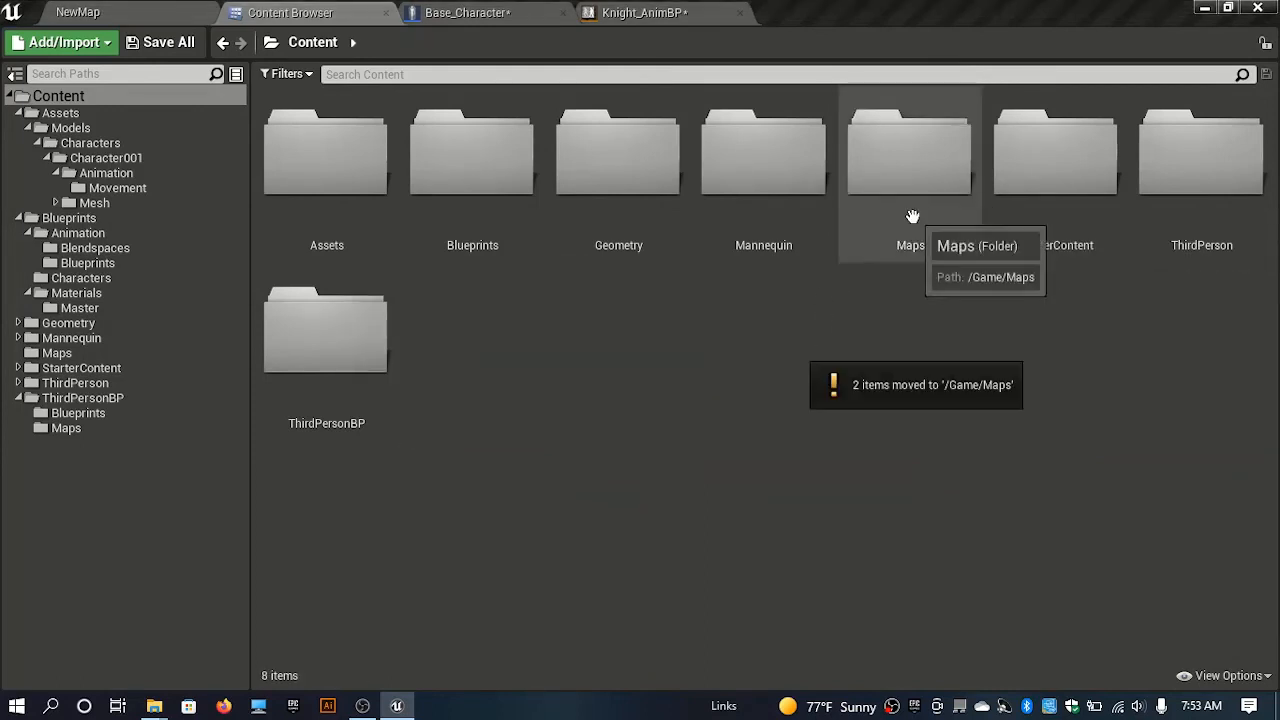
- Rename the NewMap level in the Maps folder as test
double_click(914, 211)
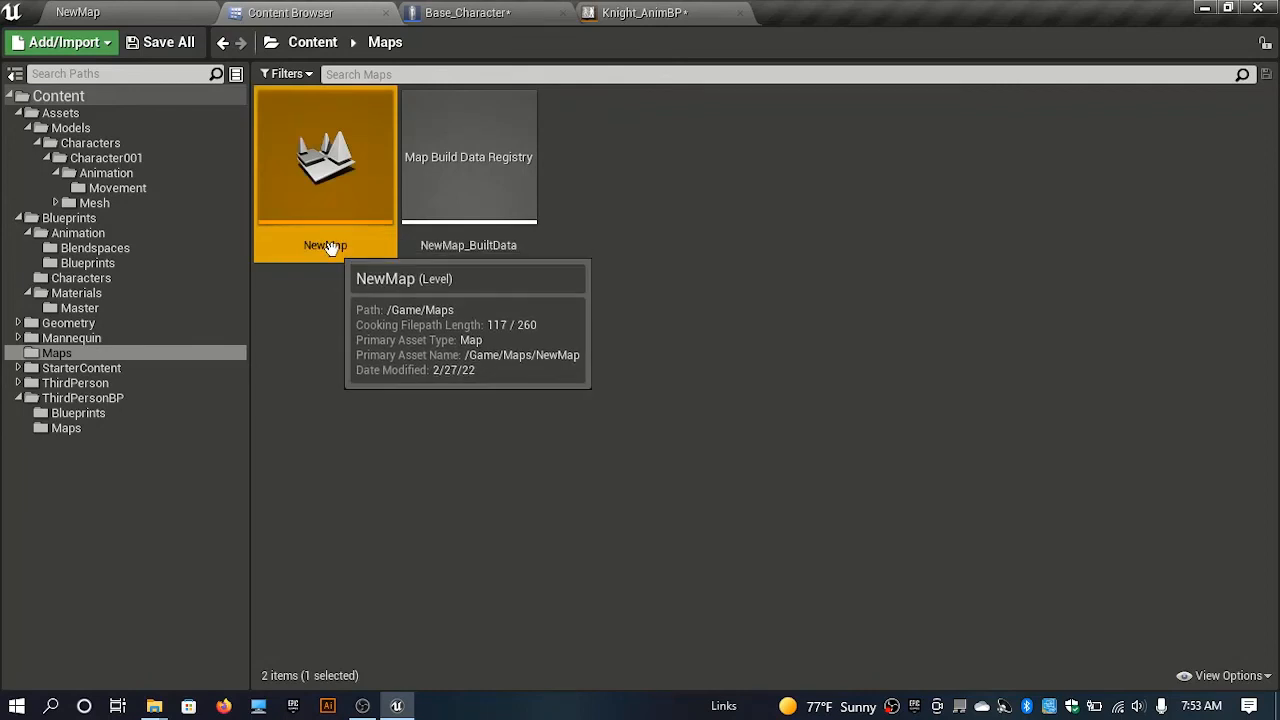
left_click(327, 243)
type("test")
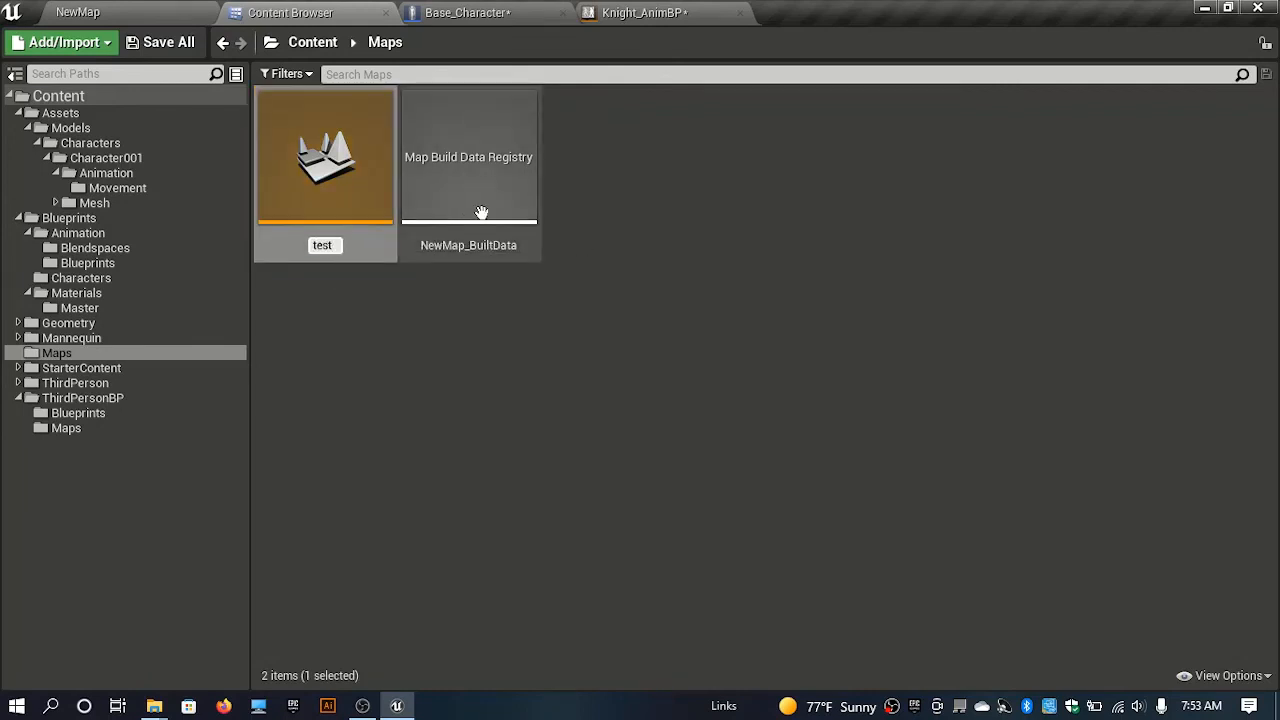
key("Return")
- Play the test level and run the knight forward, sideways and backward to check its movement animations
left_click(140, 12)
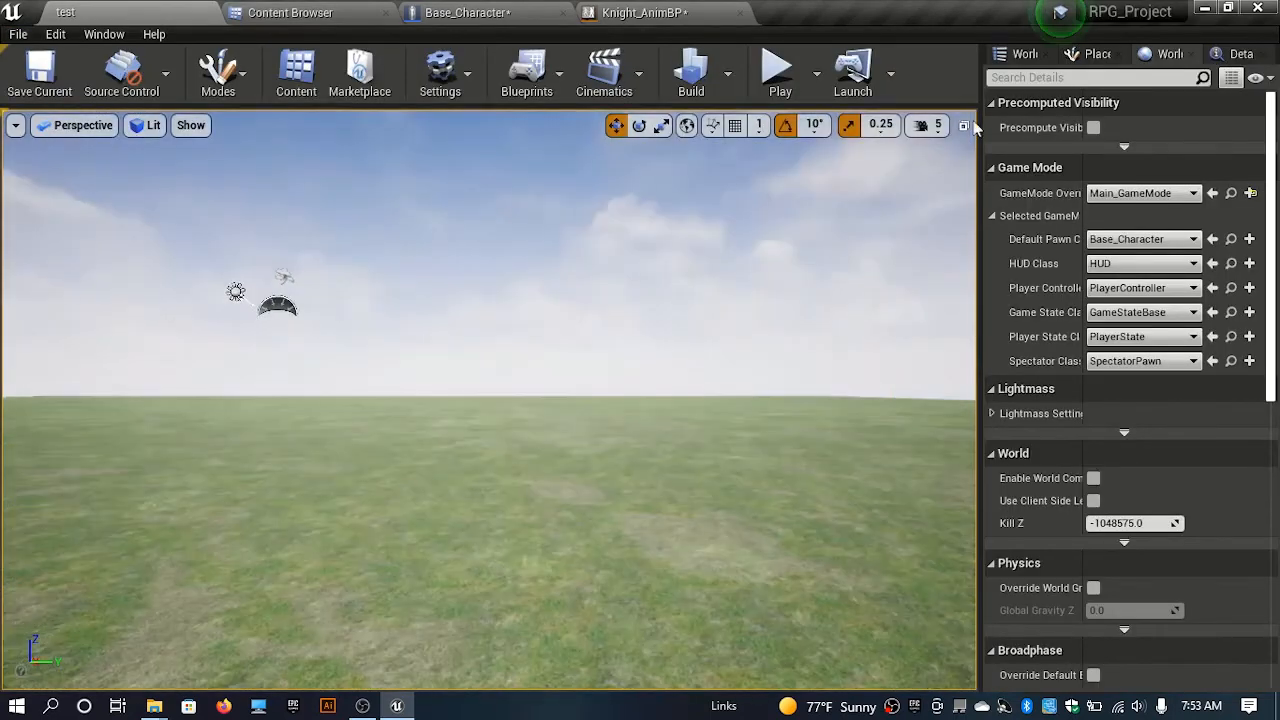
left_click(779, 70)
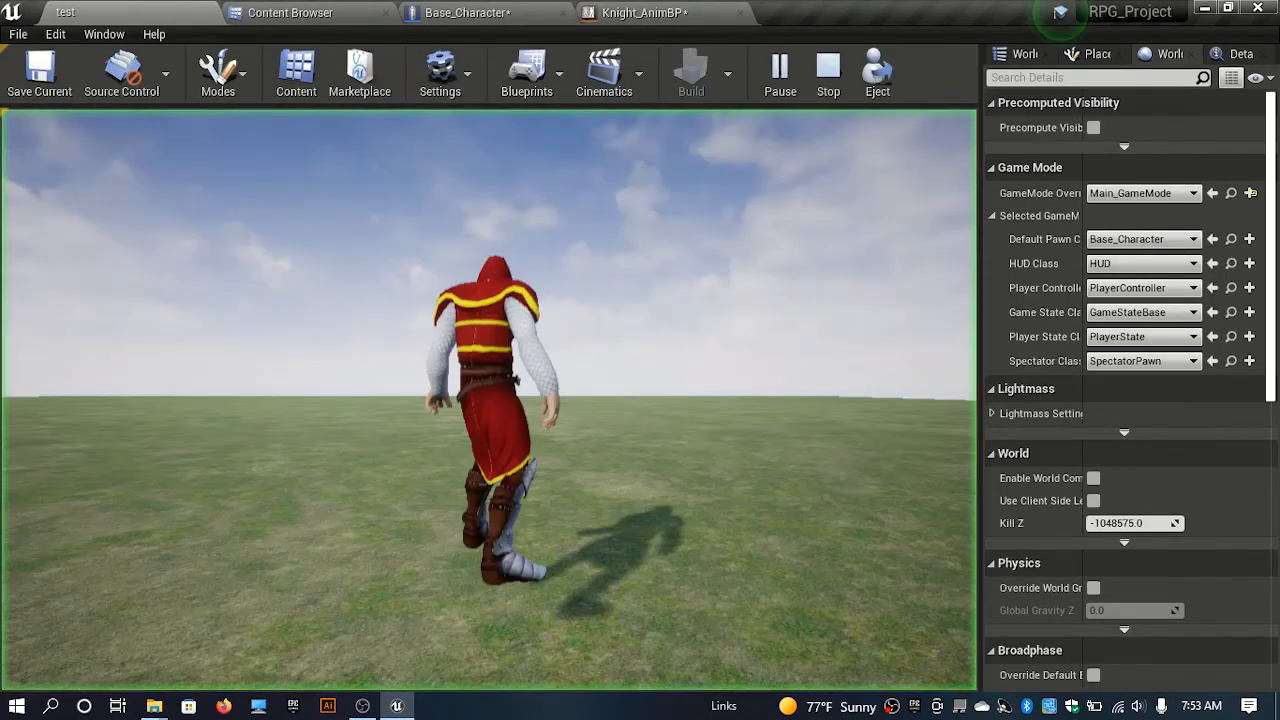
key("w")
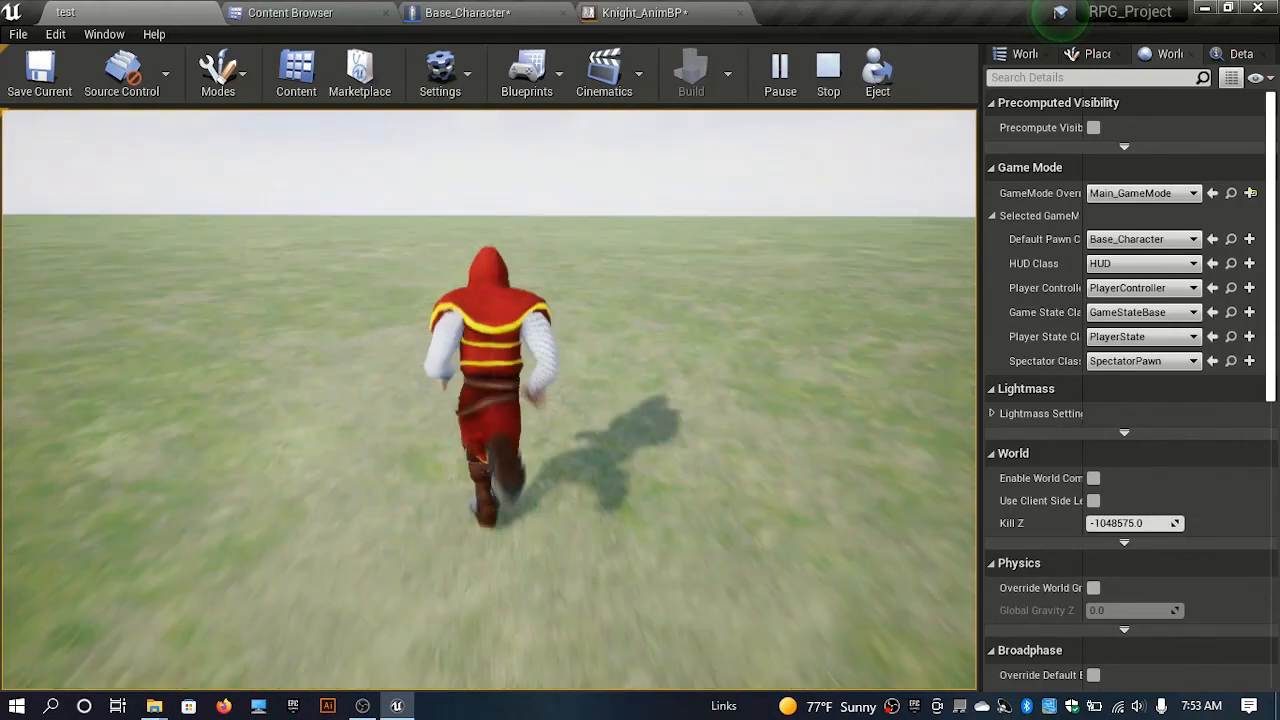
key("d")
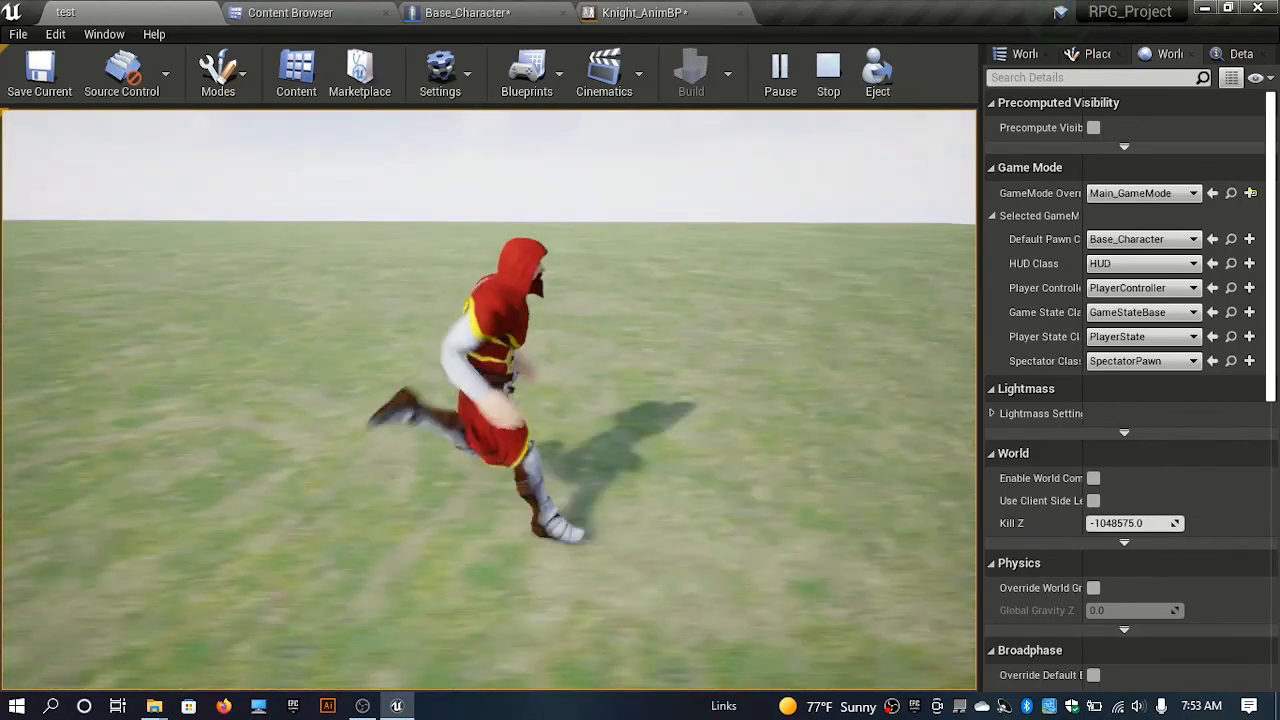
key("w")
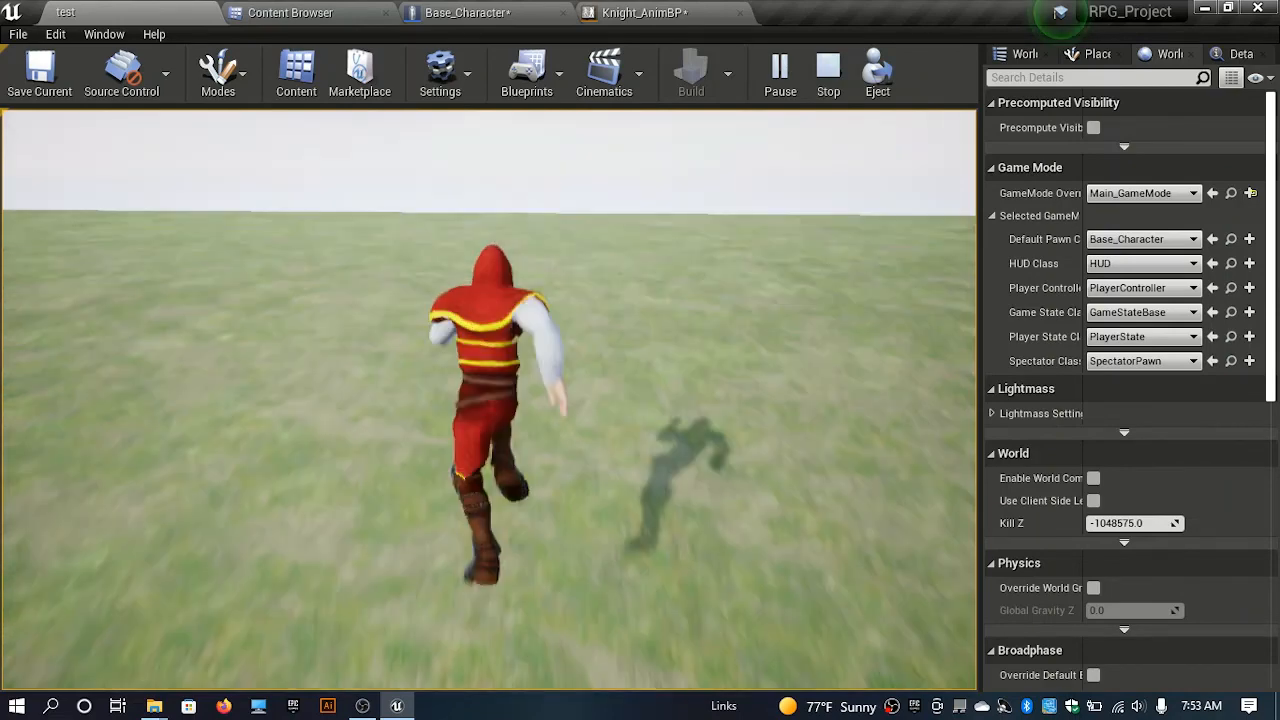
key("s")
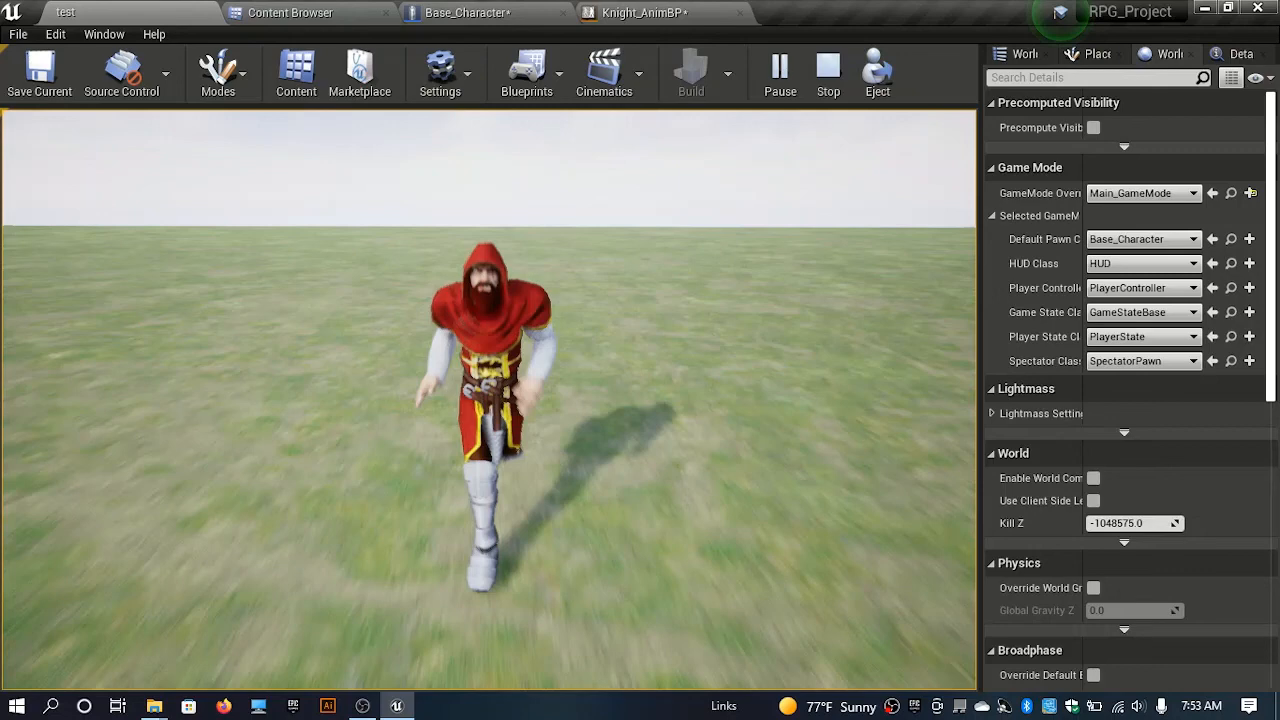
key("w")
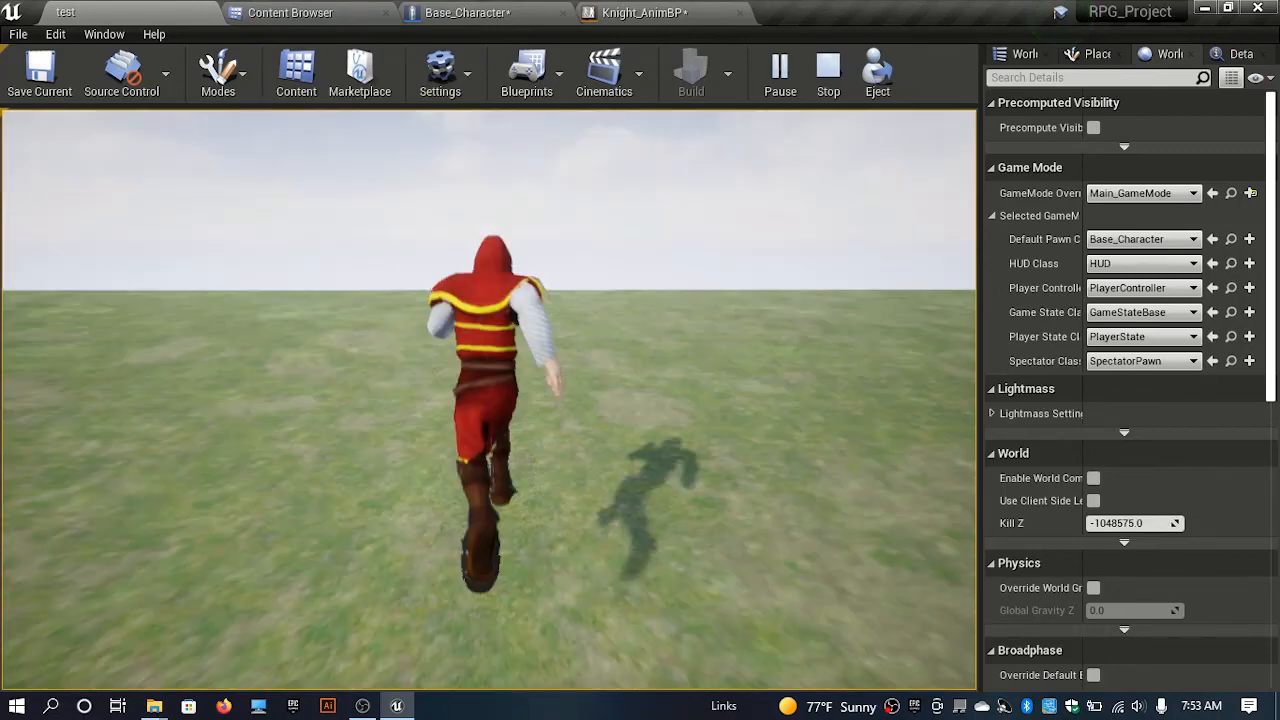